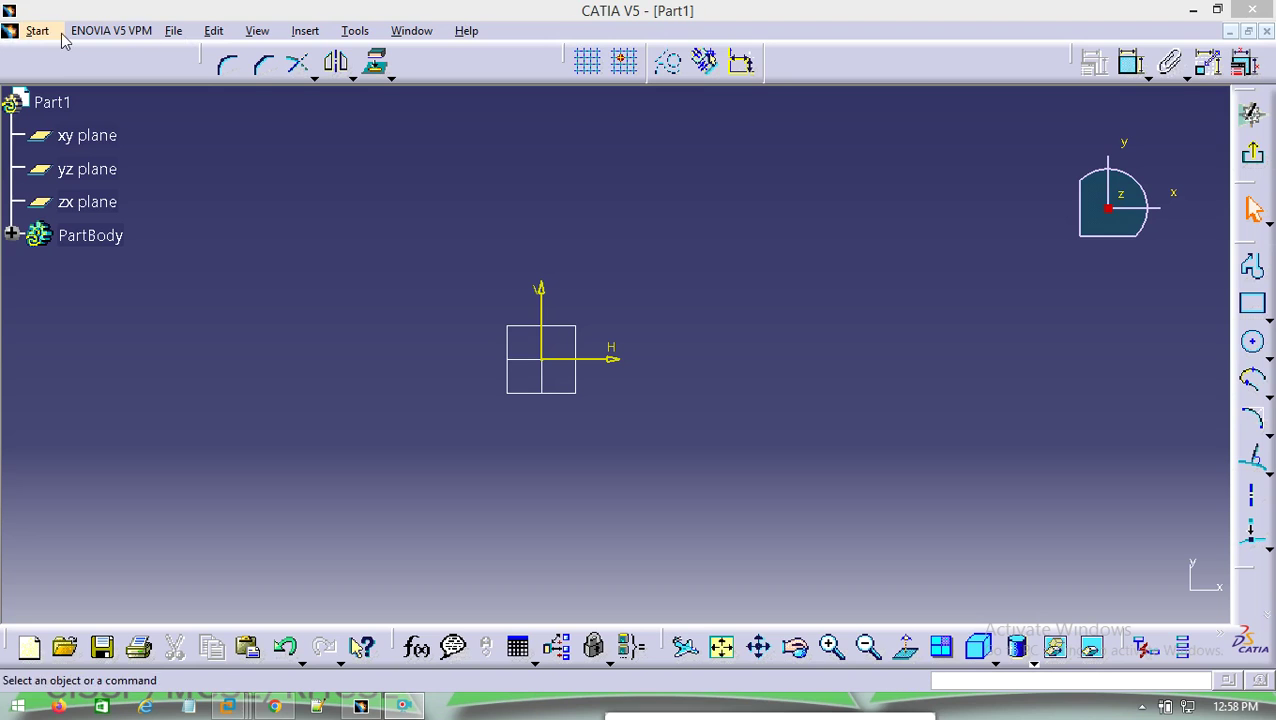
# Step: Create a new hybrid-design part named Part2 in the Sketcher workbench and open a sketch on its xy plane
pyautogui.click(38, 31)
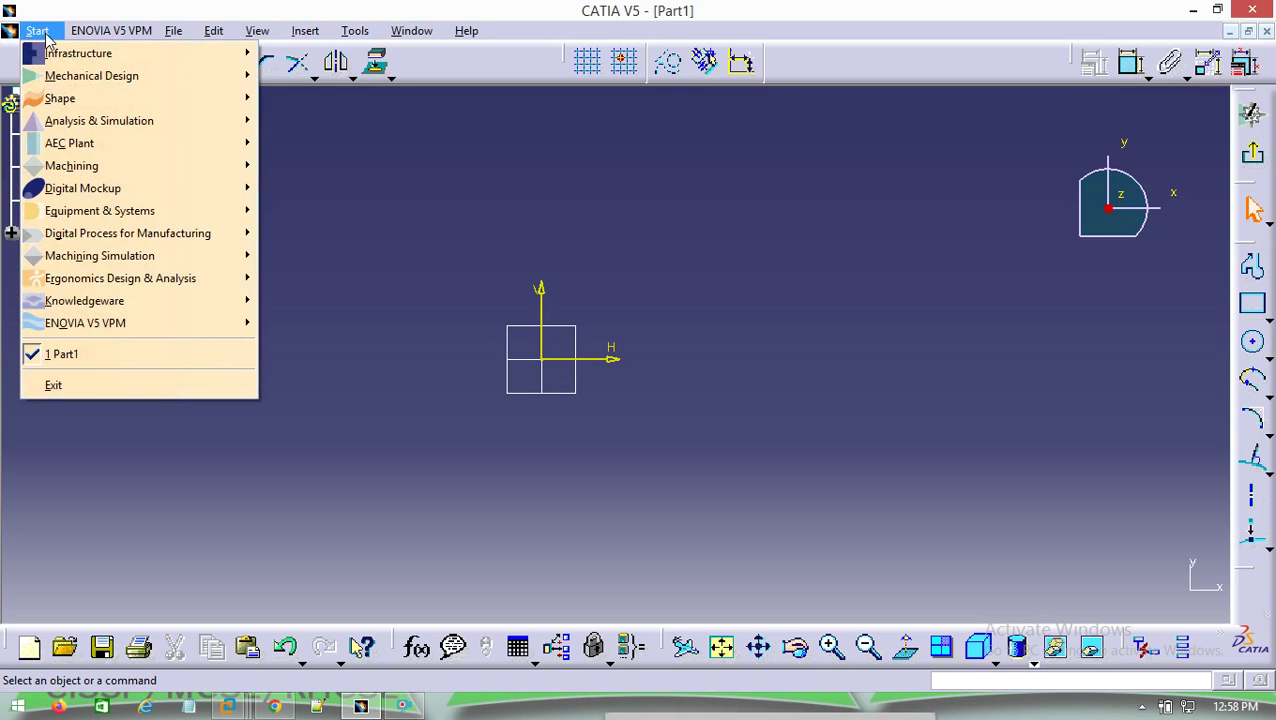
pyautogui.moveTo(56, 77)
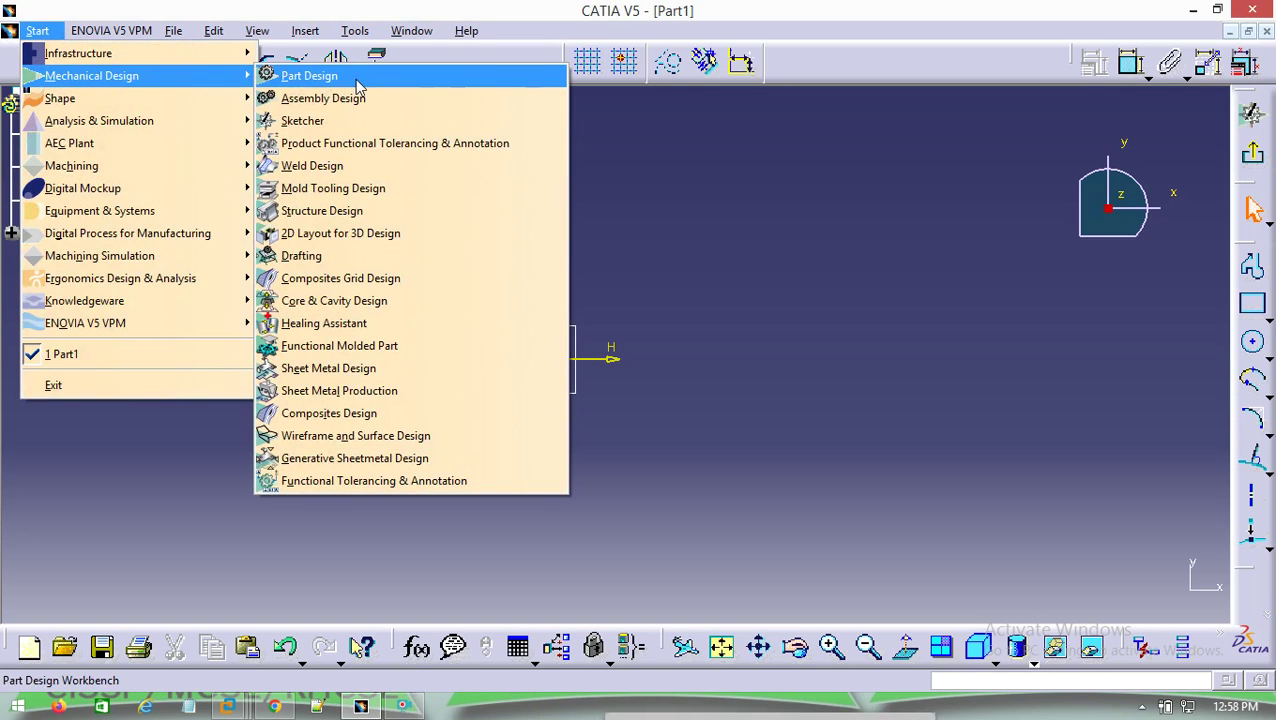
pyautogui.click(296, 121)
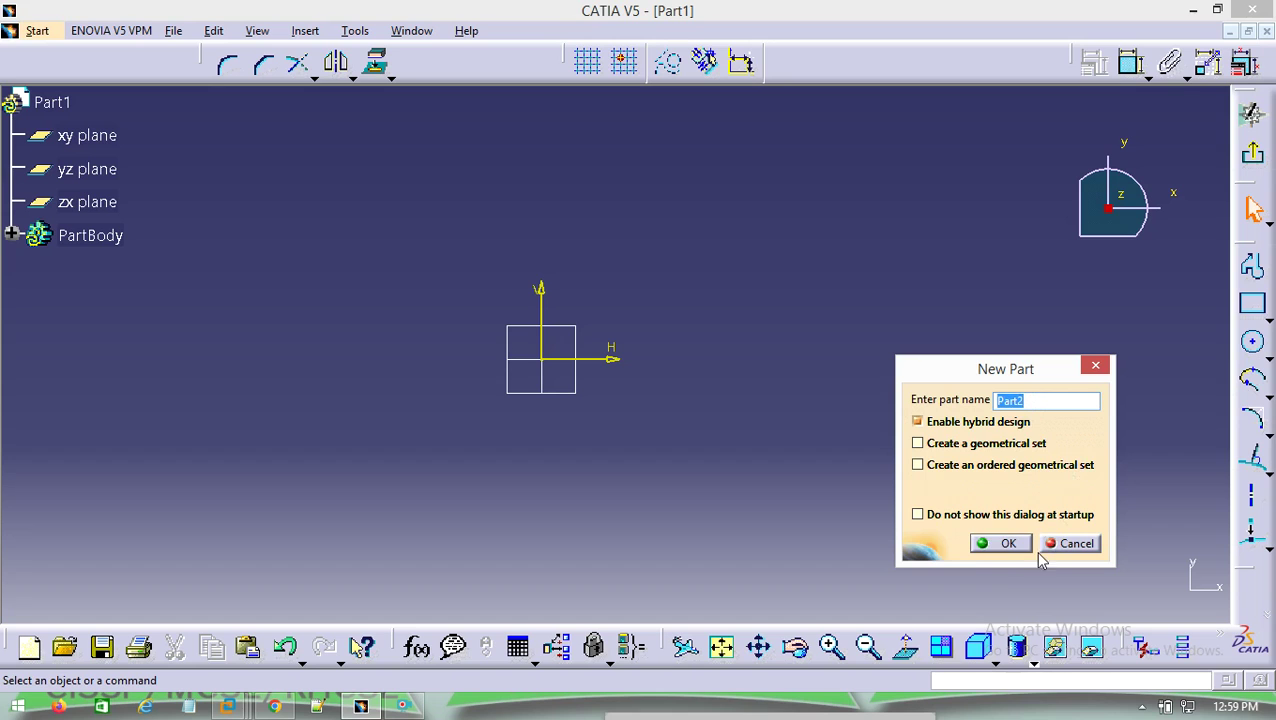
pyautogui.click(993, 543)
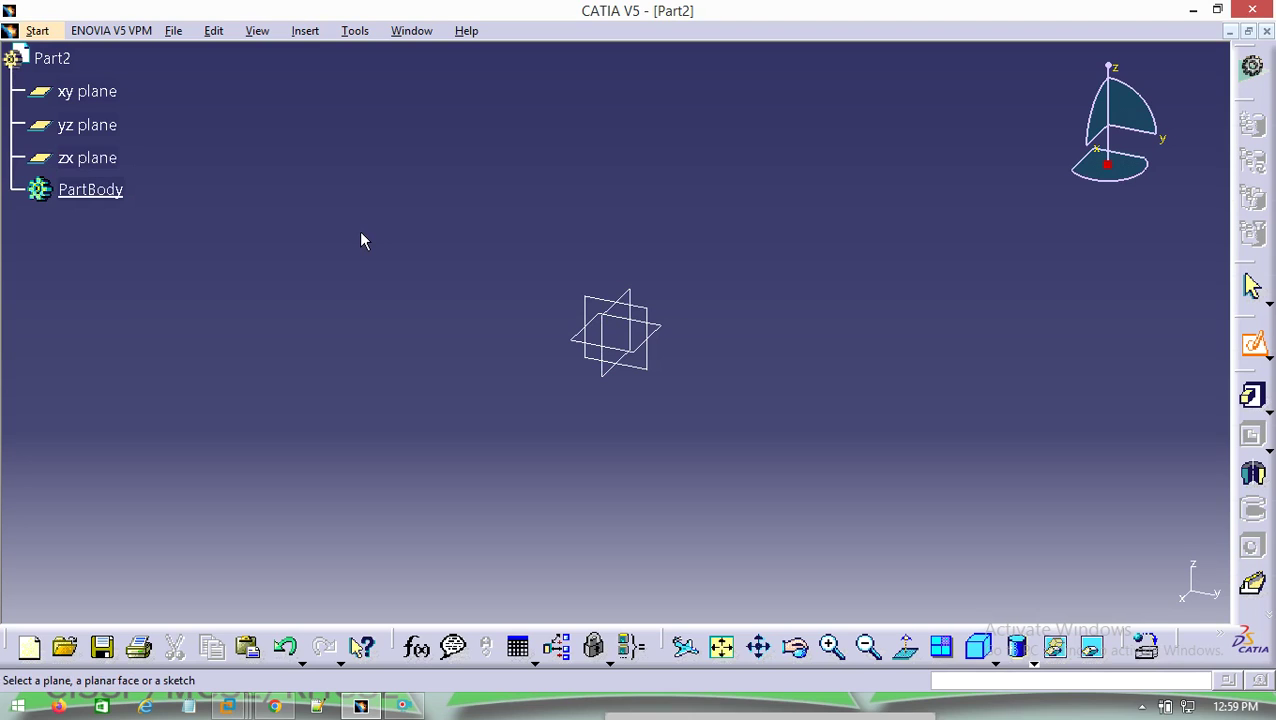
pyautogui.click(100, 92)
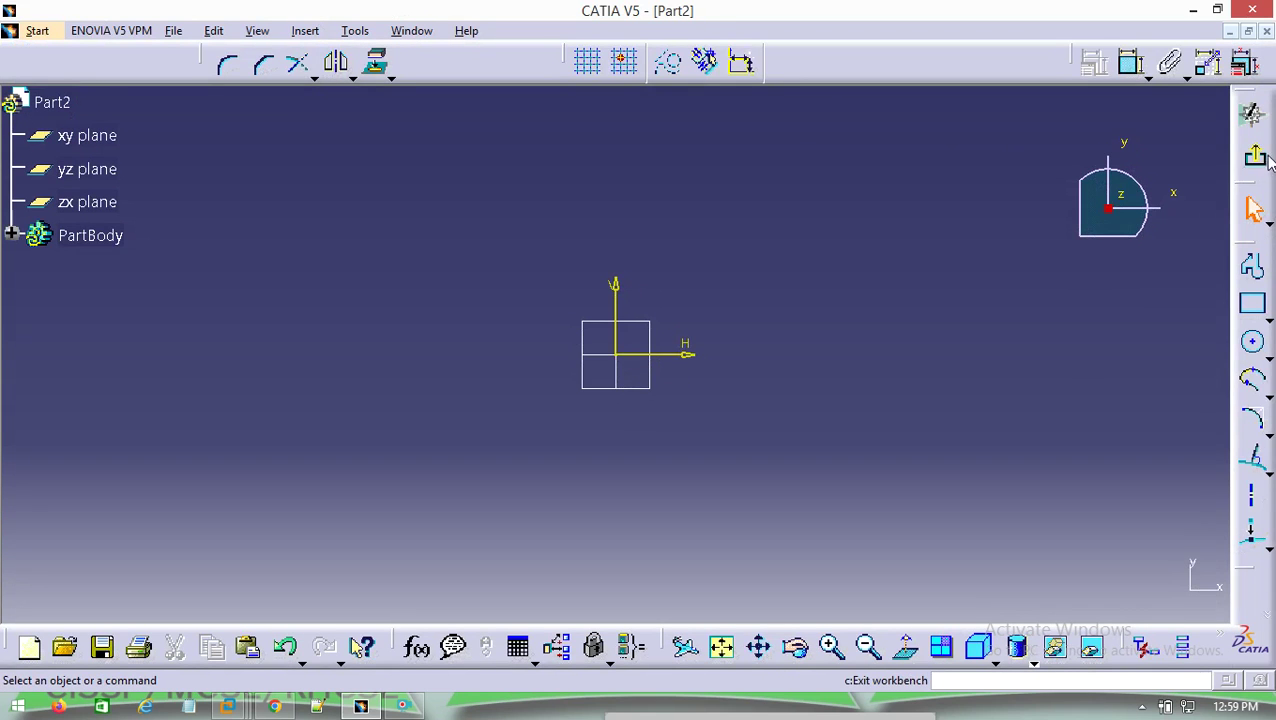
# Step: Exit the empty sketch and highlight the yz, zx and xy reference planes to see their orientation
pyautogui.click(1266, 163)
pyautogui.click(87, 125)
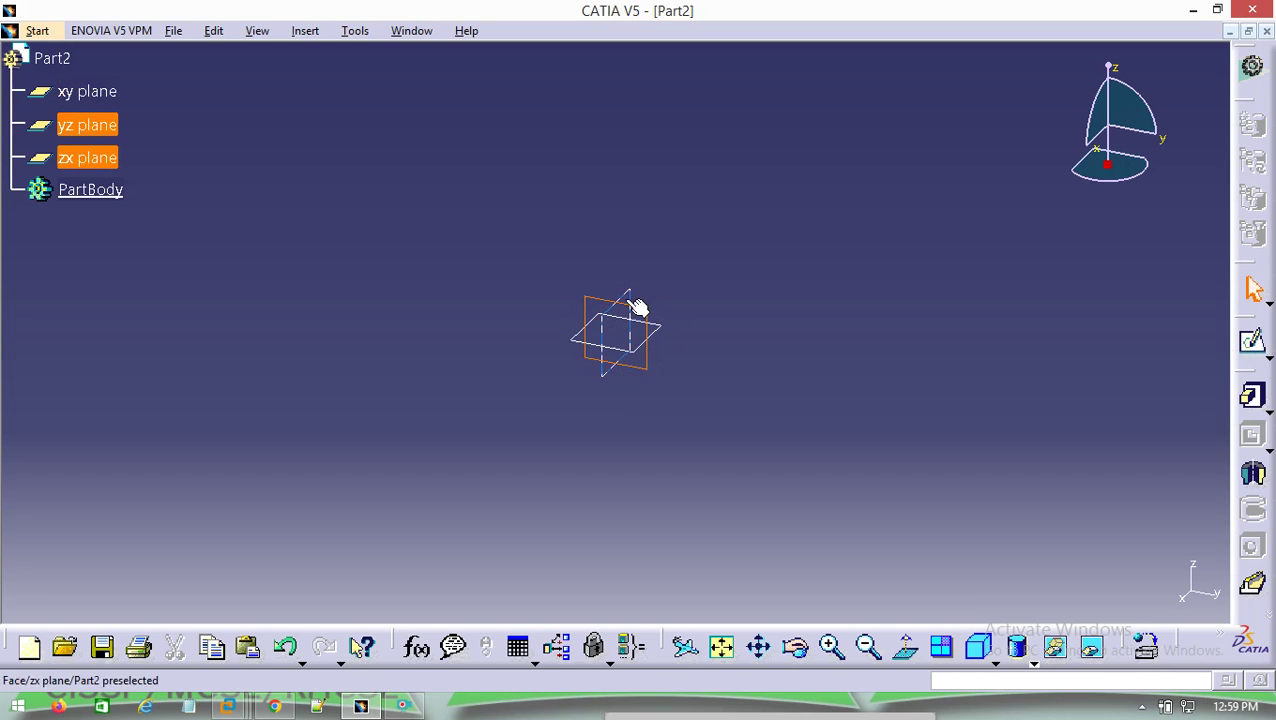
pyautogui.click(84, 161)
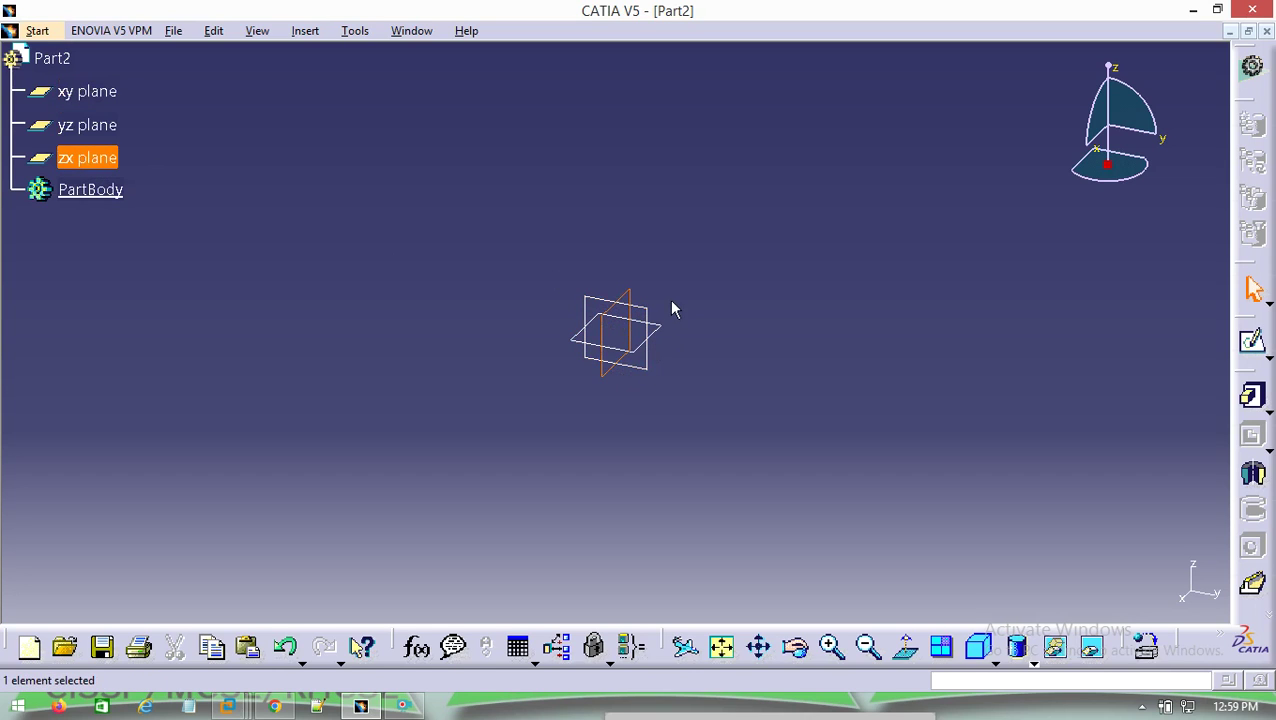
pyautogui.click(84, 96)
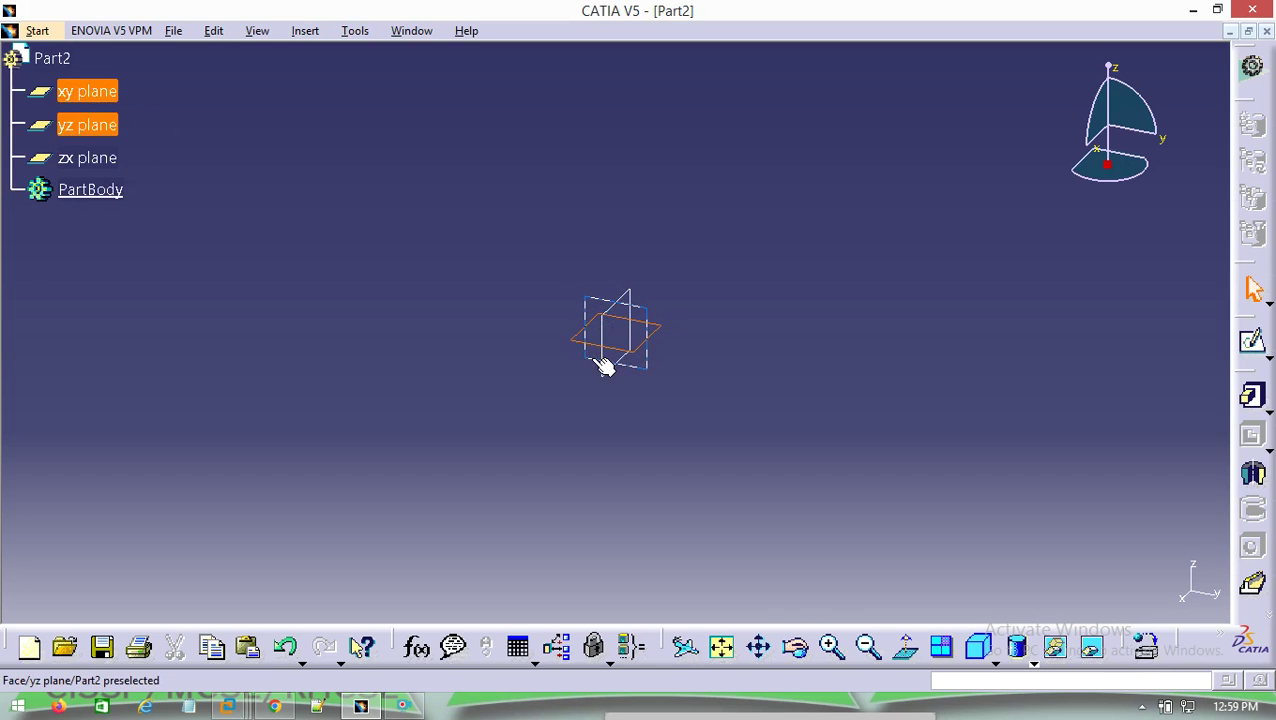
pyautogui.click(605, 300)
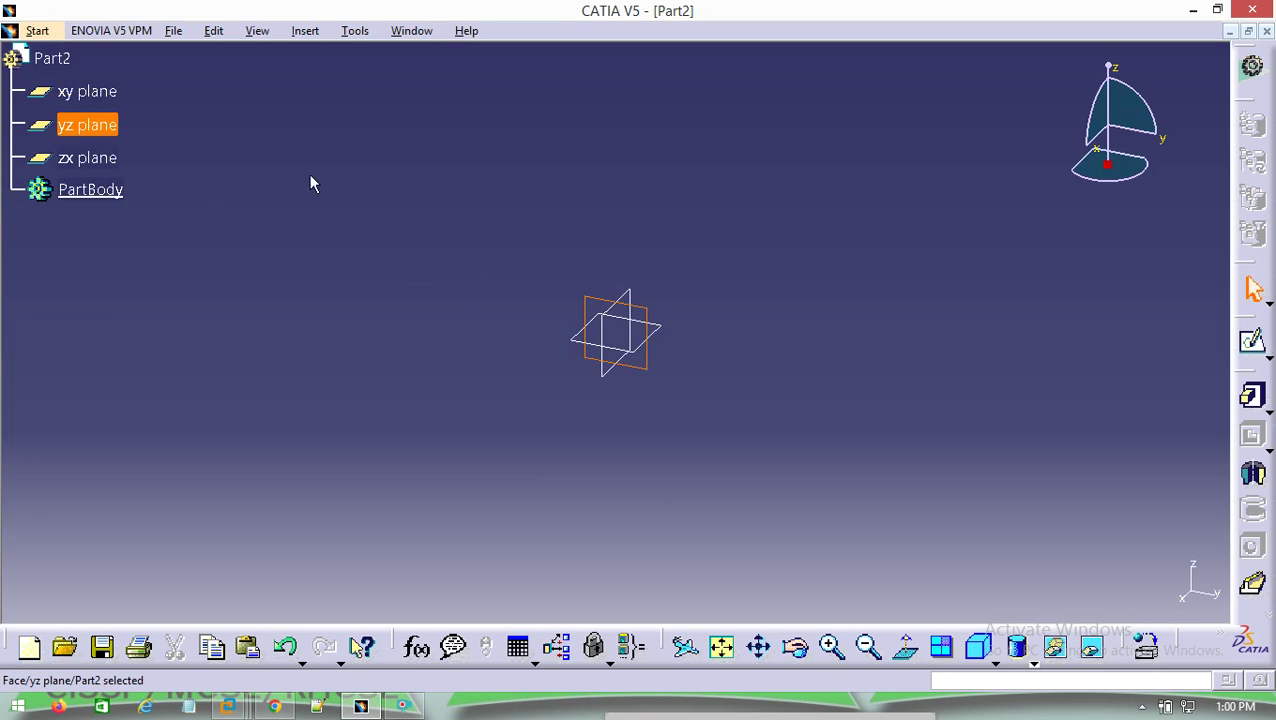
# Step: Open a new sketch on the xy plane of Part2
pyautogui.click(85, 93)
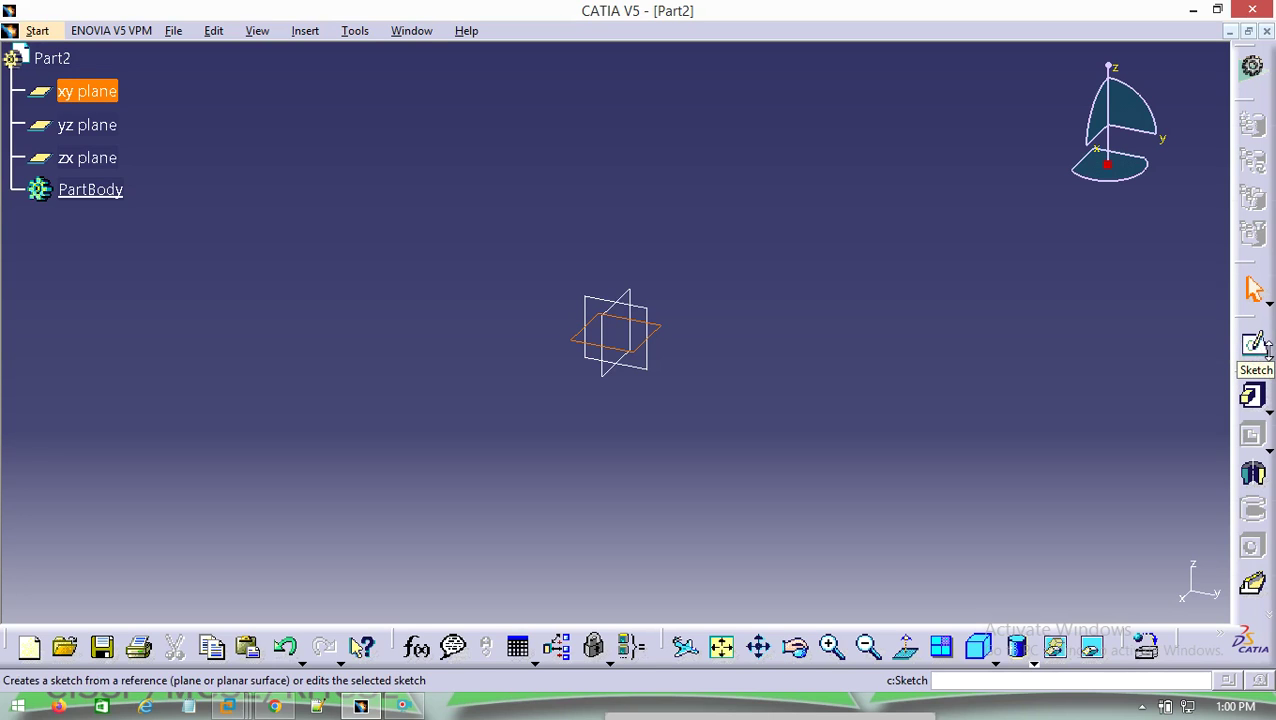
pyautogui.click(1262, 344)
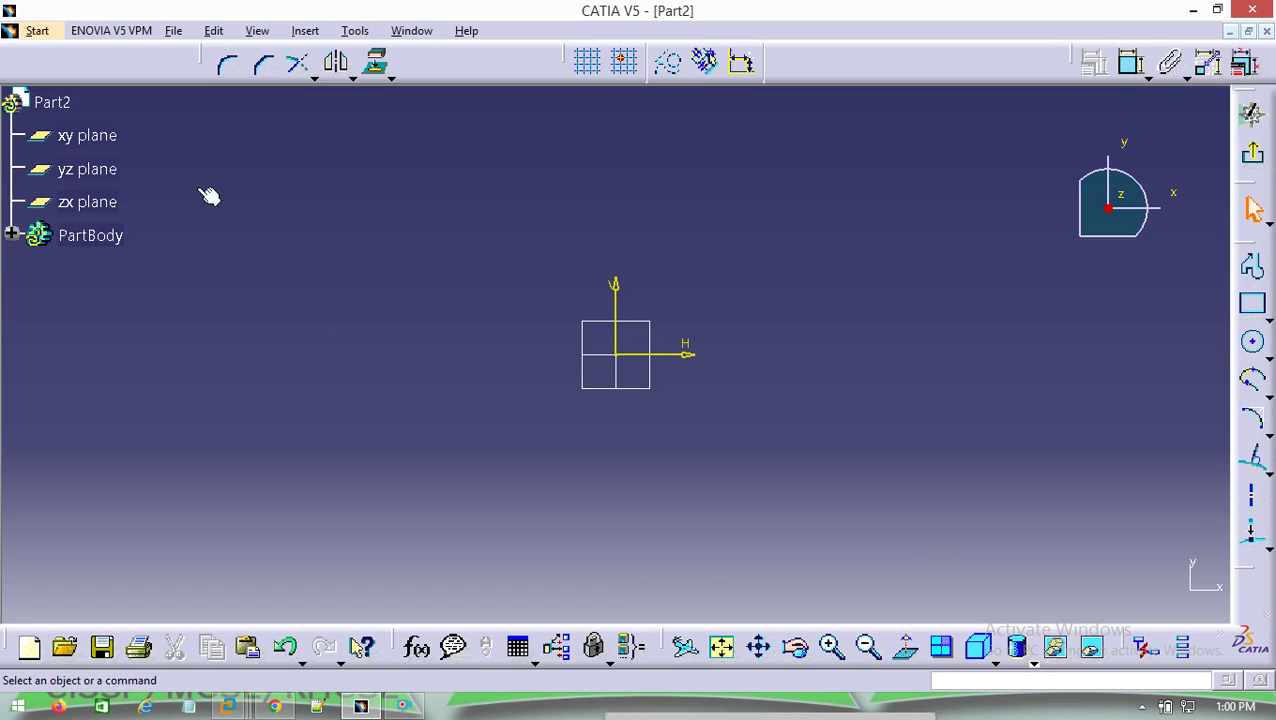
# Step: Examine the available sketch profile, predefined profile and constraint commands
pyautogui.click(308, 31)
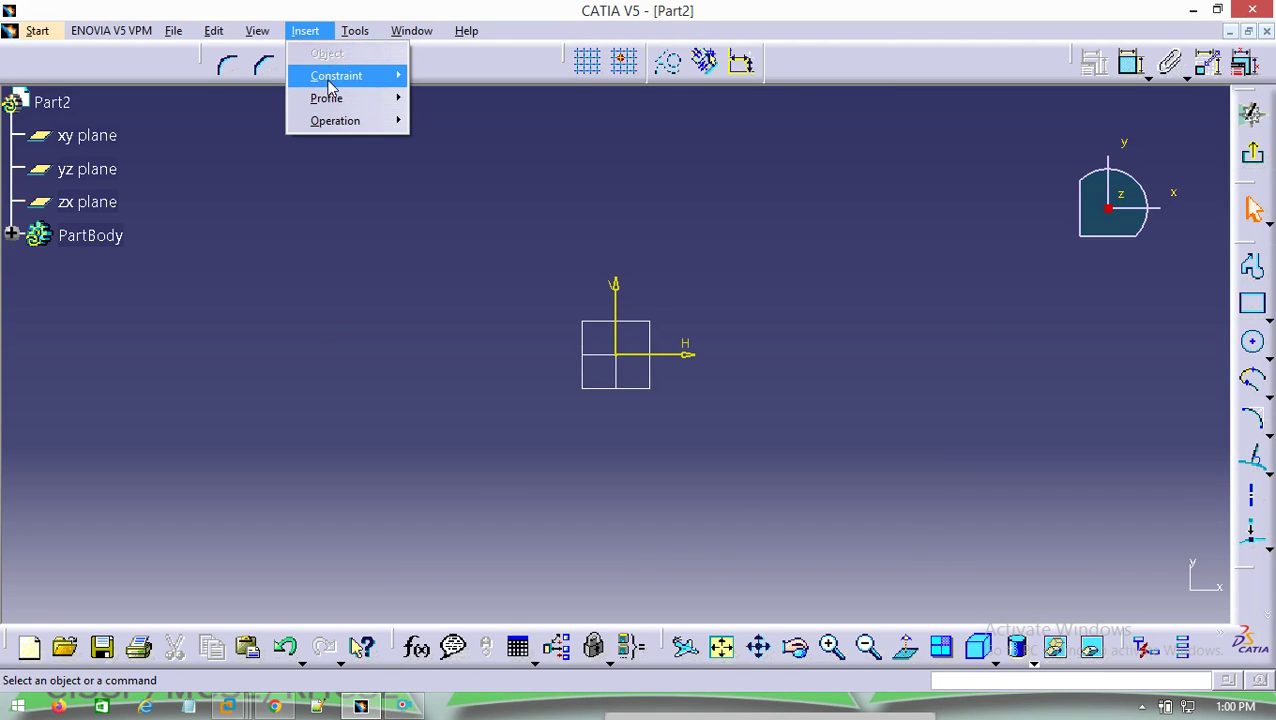
pyautogui.moveTo(333, 104)
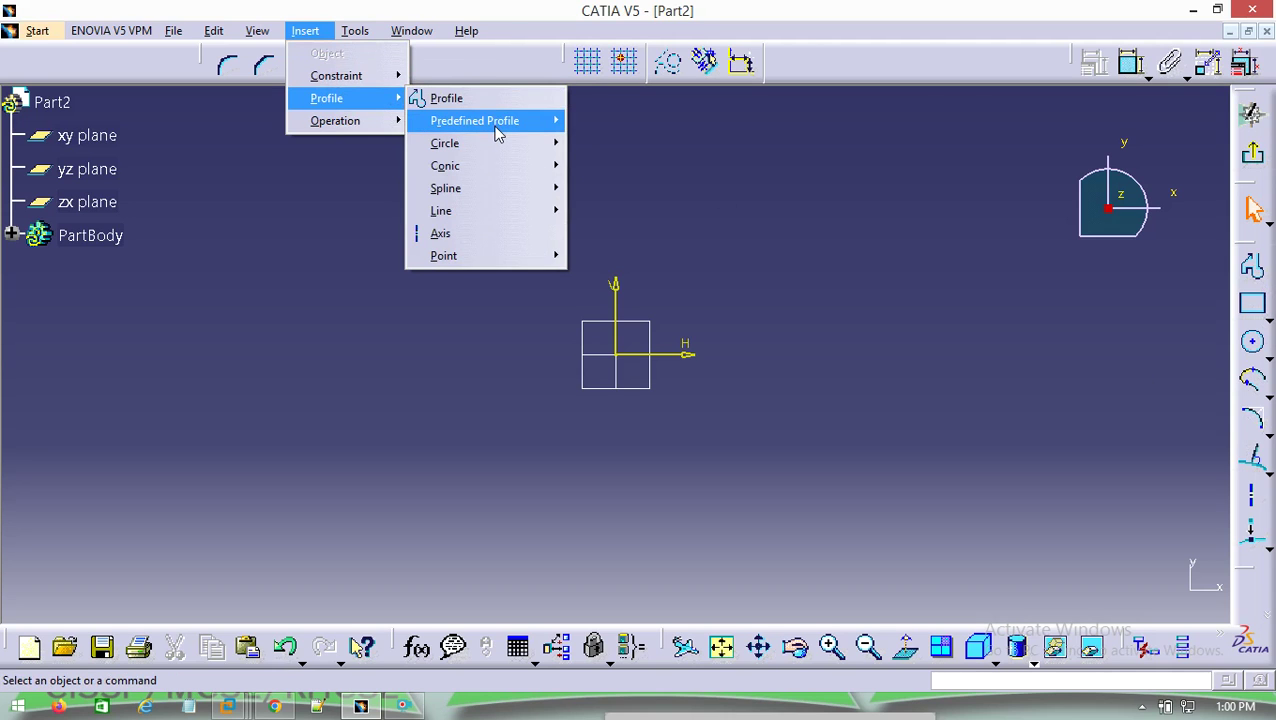
pyautogui.moveTo(497, 134)
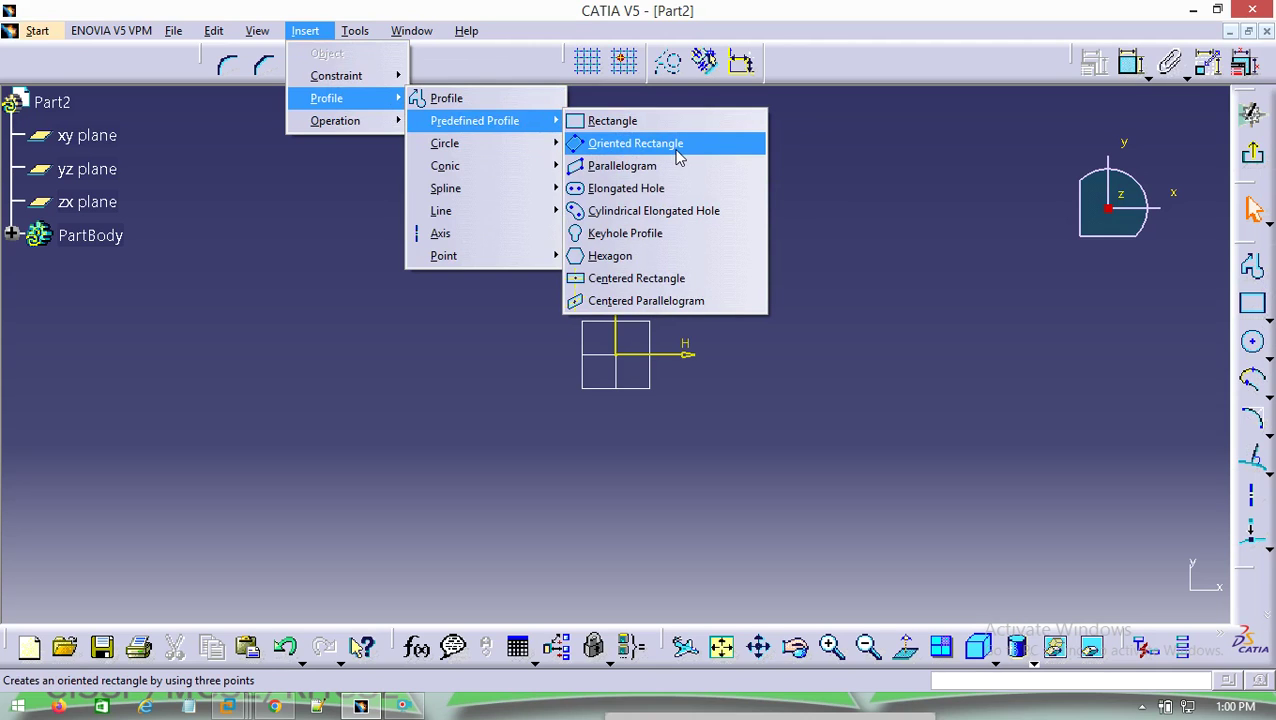
pyautogui.click(1265, 323)
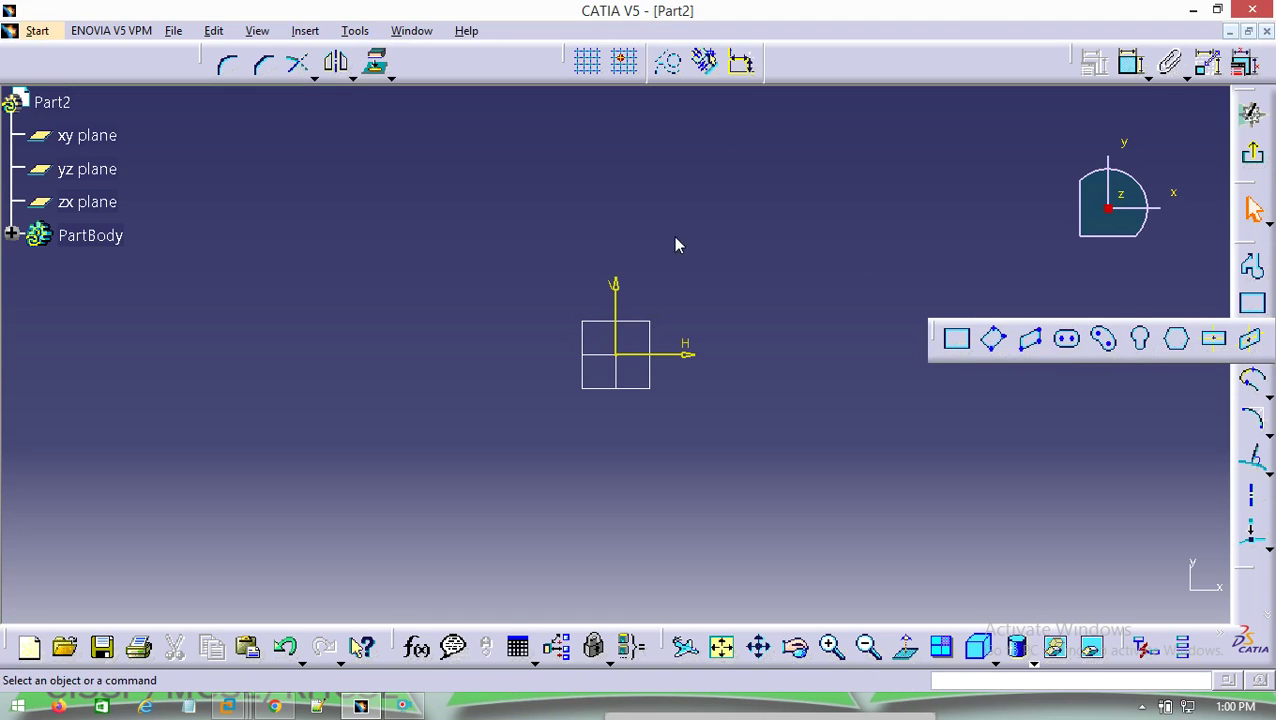
pyautogui.click(1095, 460)
pyautogui.click(300, 34)
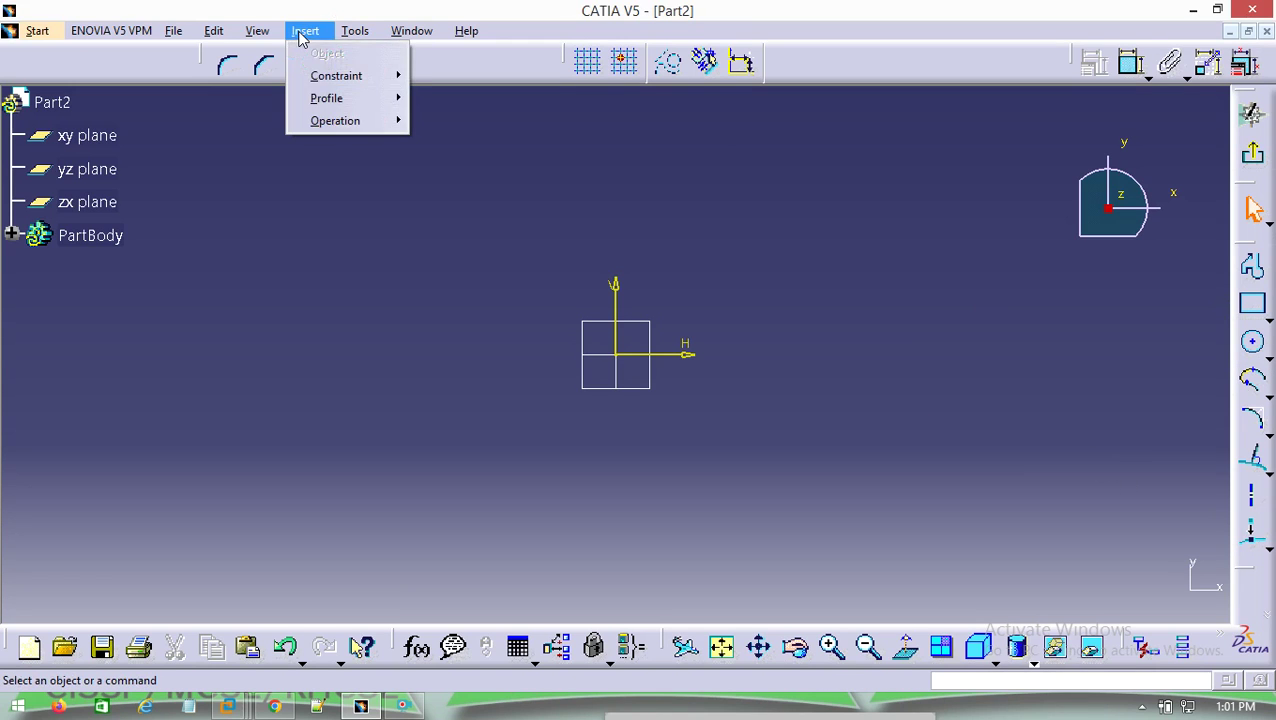
pyautogui.moveTo(313, 77)
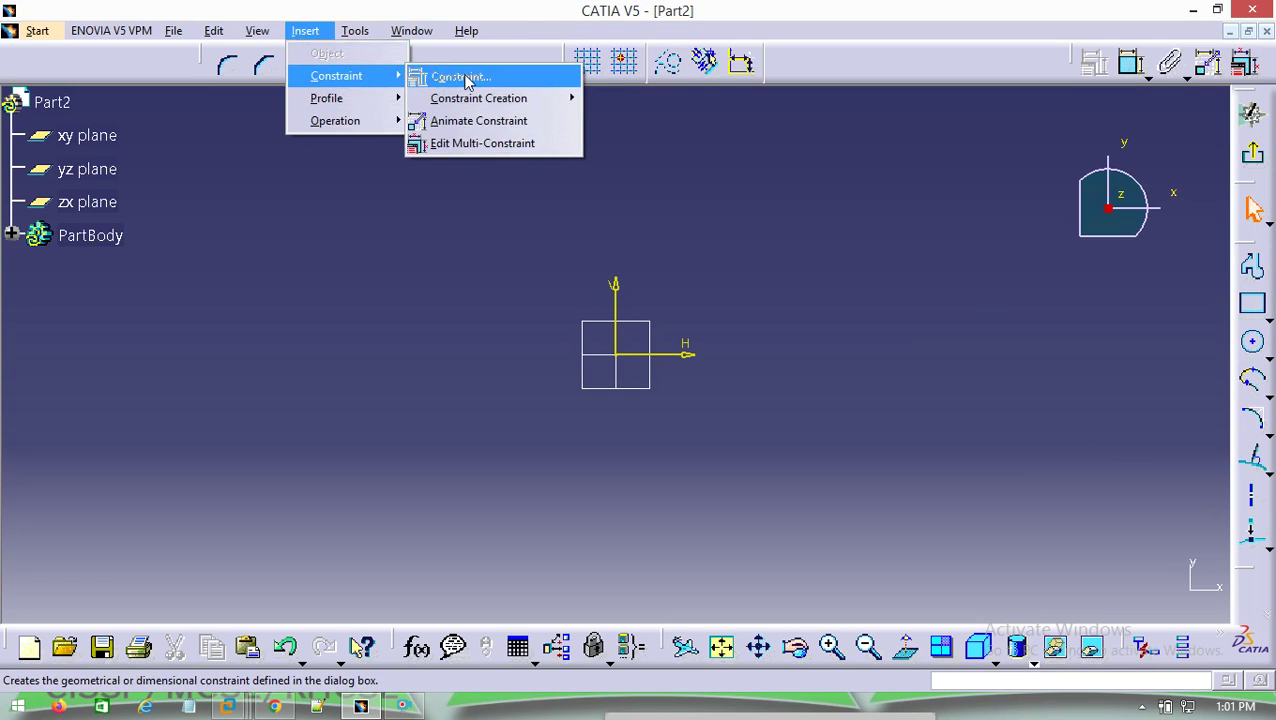
pyautogui.click(731, 239)
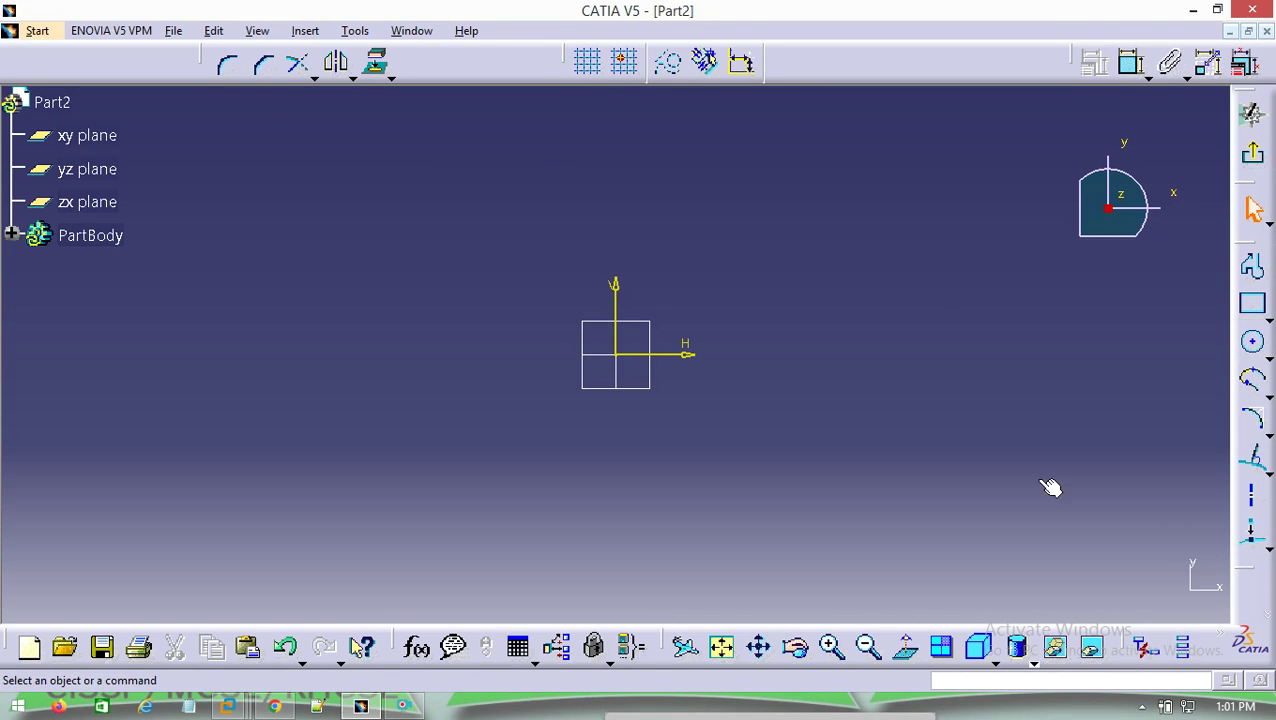
# Step: Draw an open zigzag profile of six connected line segments around the upper-left side of the sketch origin
pyautogui.click(1256, 270)
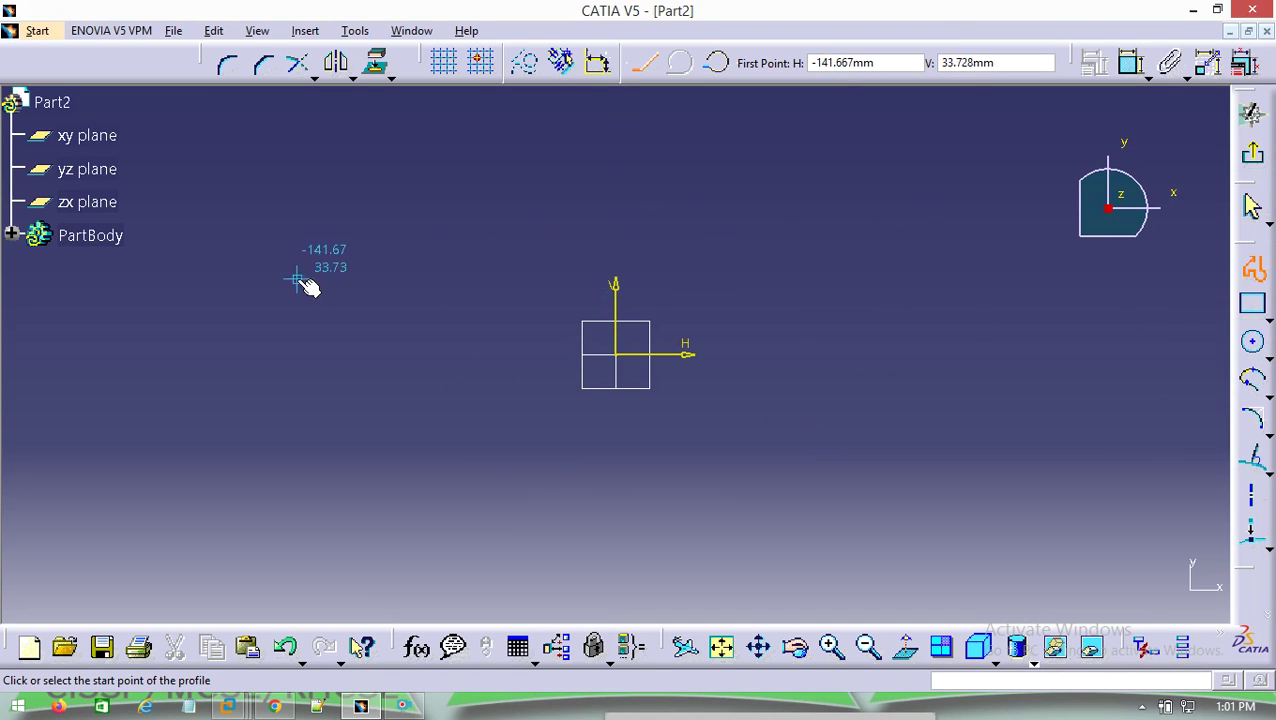
pyautogui.click(267, 315)
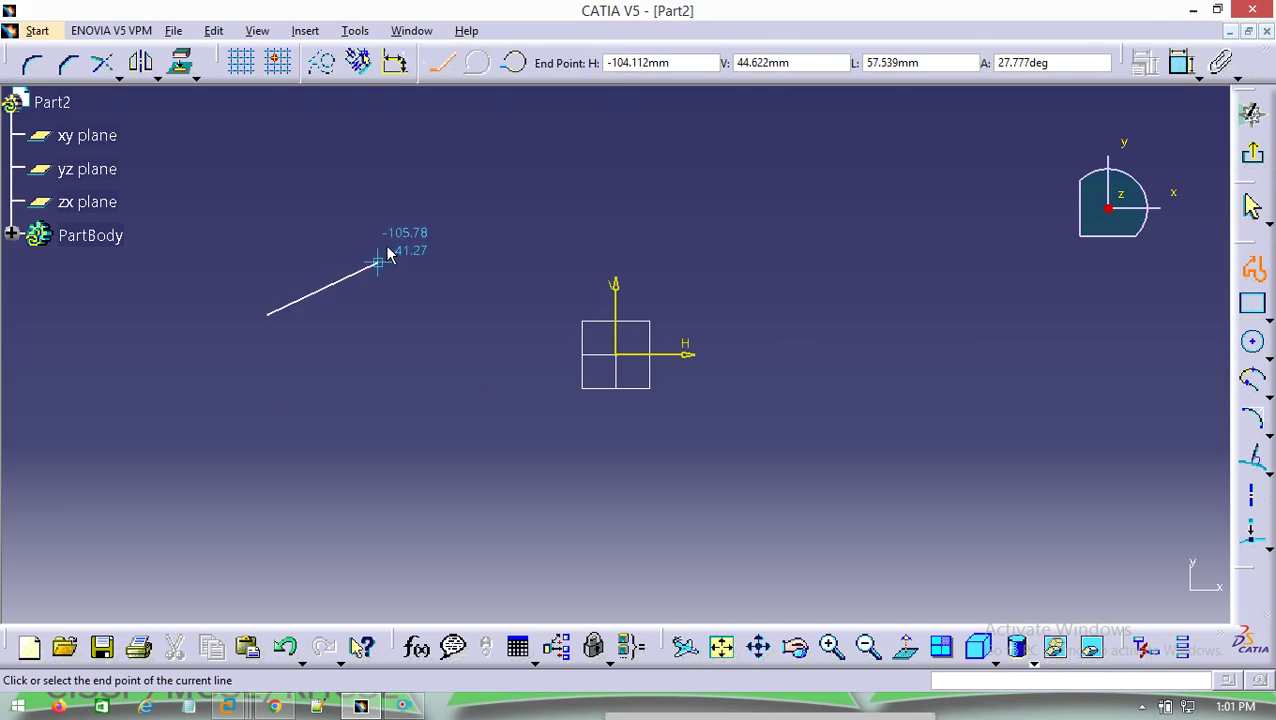
pyautogui.click(401, 210)
pyautogui.click(483, 350)
pyautogui.click(560, 220)
pyautogui.click(735, 226)
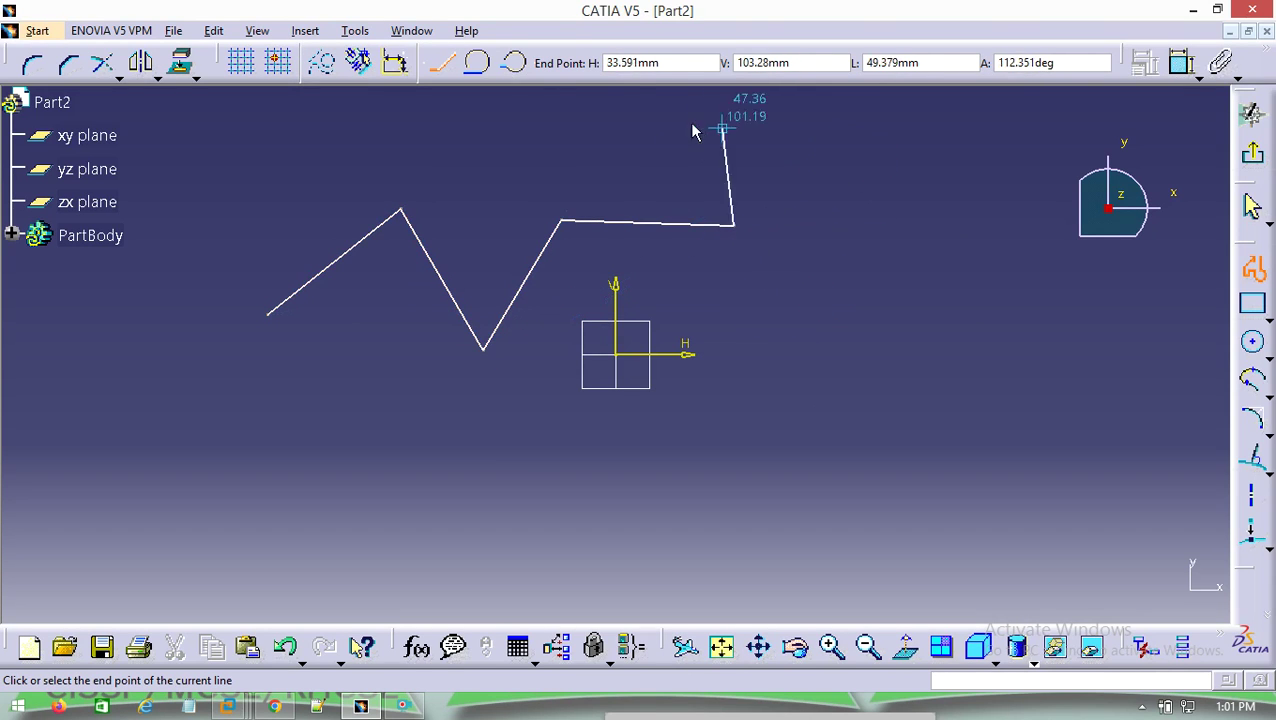
pyautogui.click(448, 148)
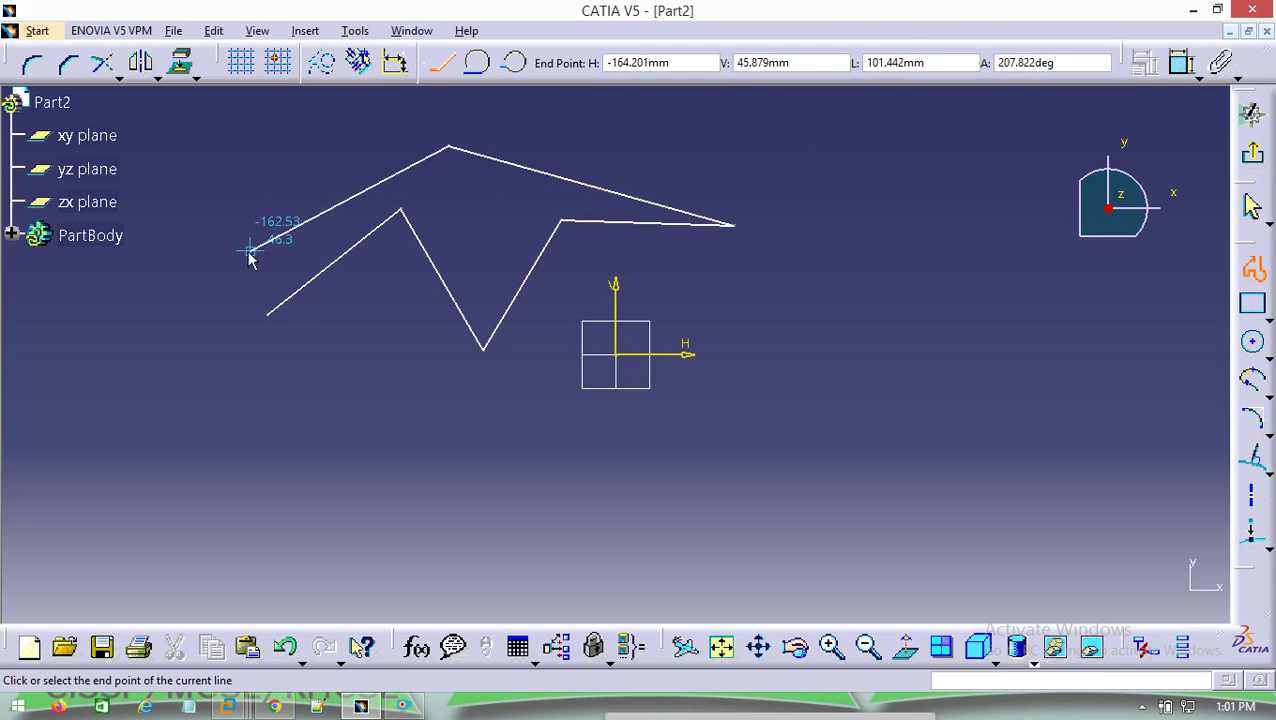
pyautogui.doubleClick(312, 177)
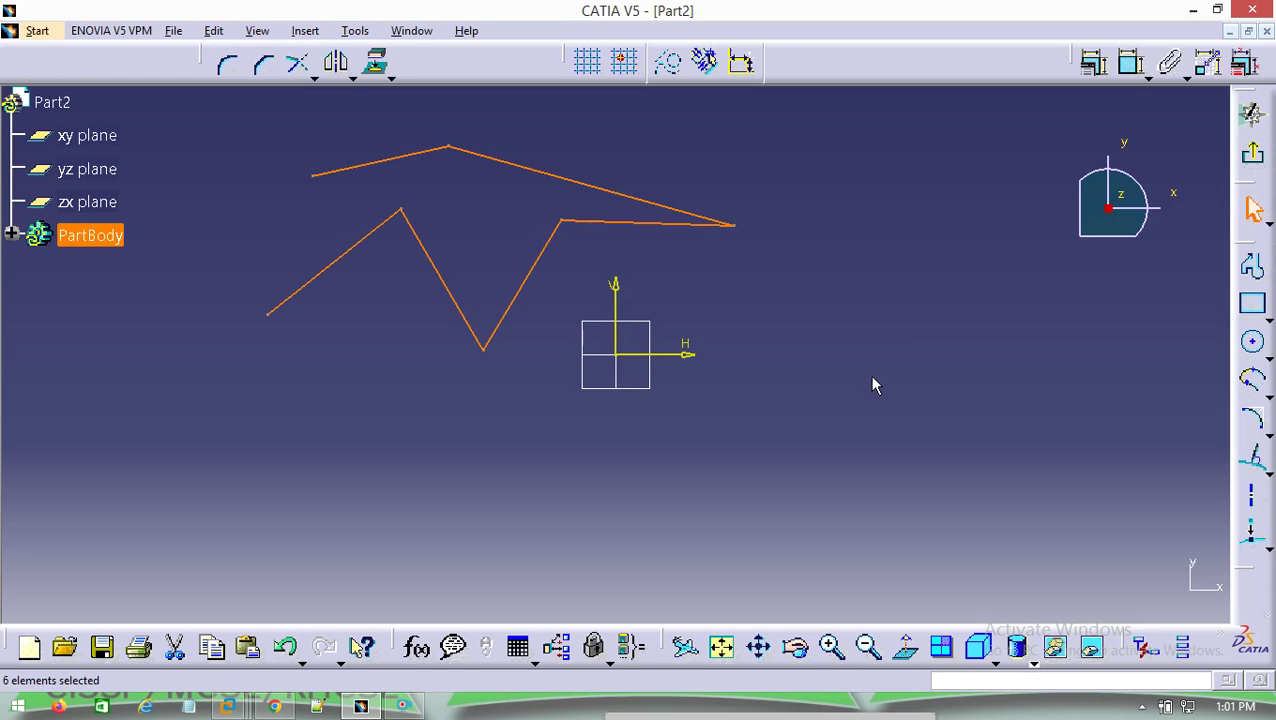
# Step: Delete all line segments of the zigzag profile from the sketch
pyautogui.click(846, 293)
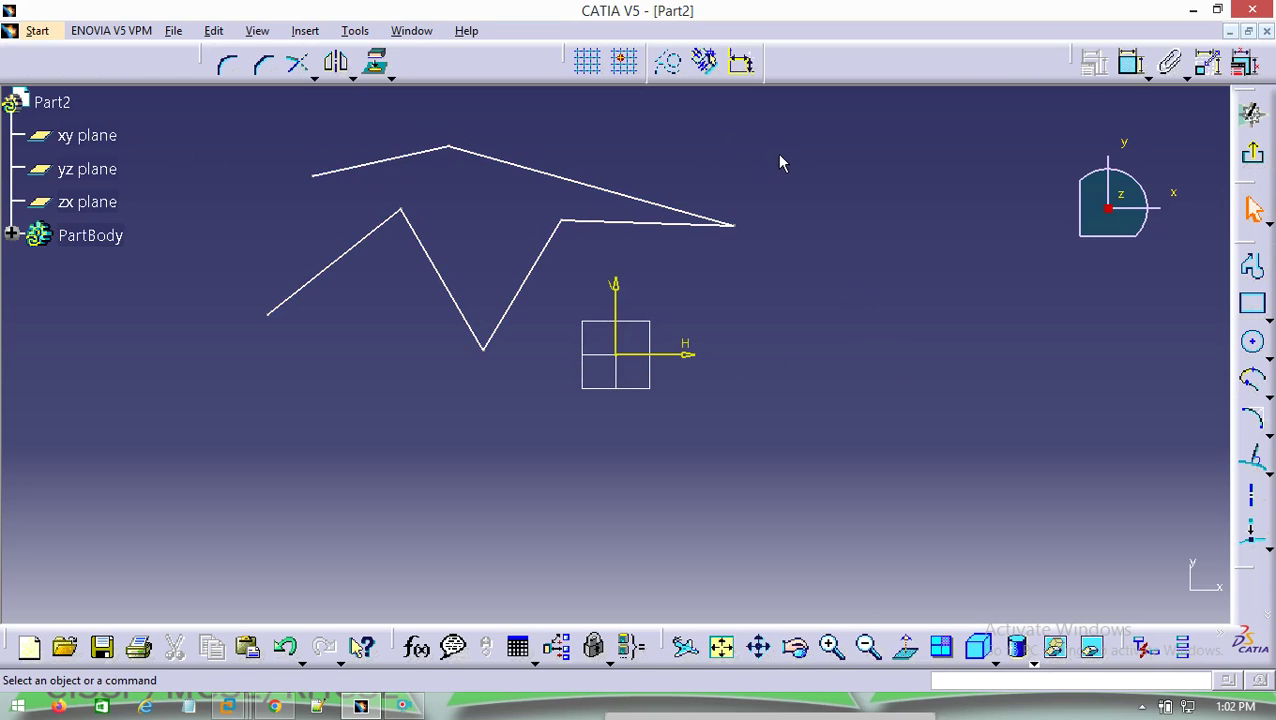
pyautogui.moveTo(778, 143); pyautogui.dragTo(246, 391)
pyautogui.press('Delete')
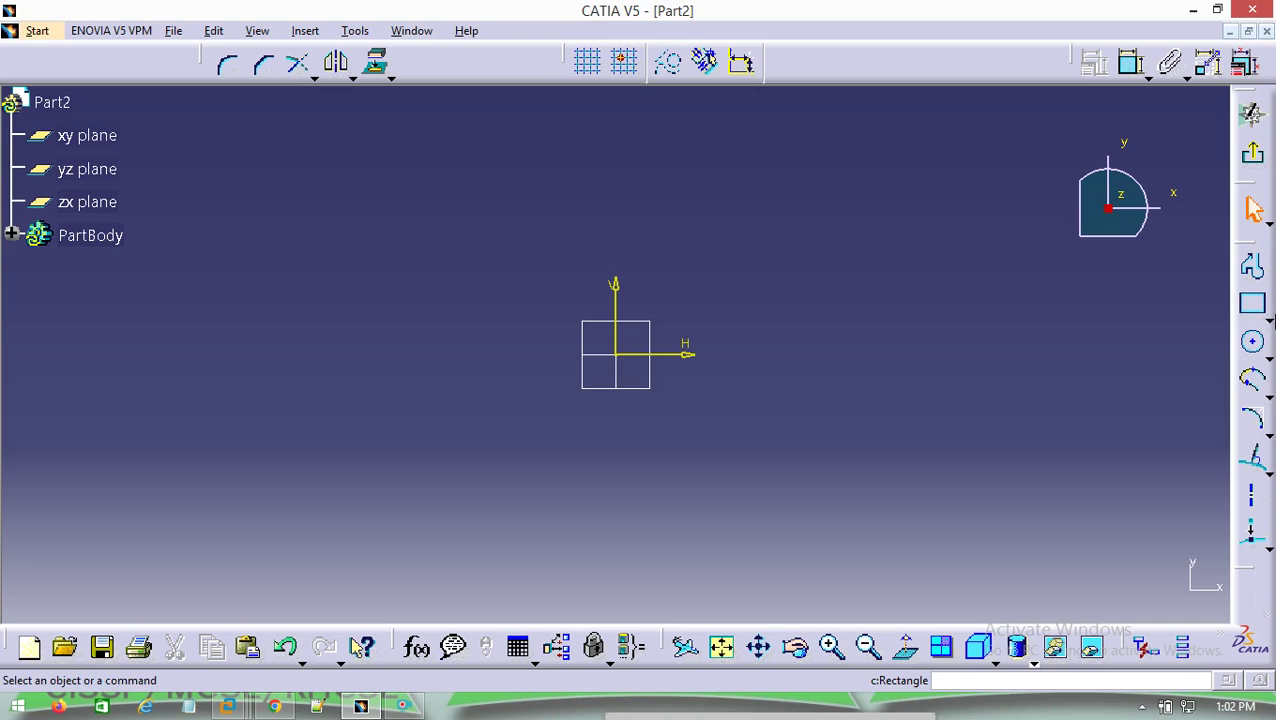
# Step: Detach the Predefined Profile tool set so that it floats over the upper part of the sketch area
pyautogui.click(1268, 318)
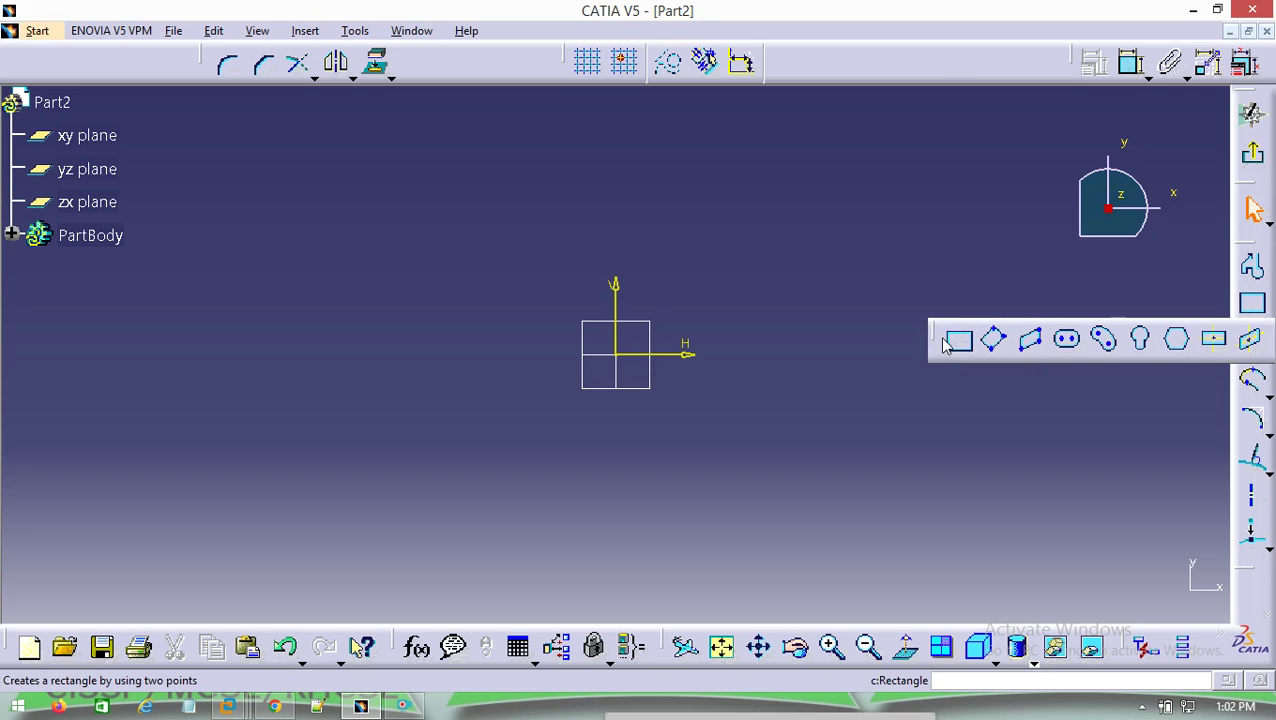
pyautogui.moveTo(940, 350); pyautogui.dragTo(896, 209)
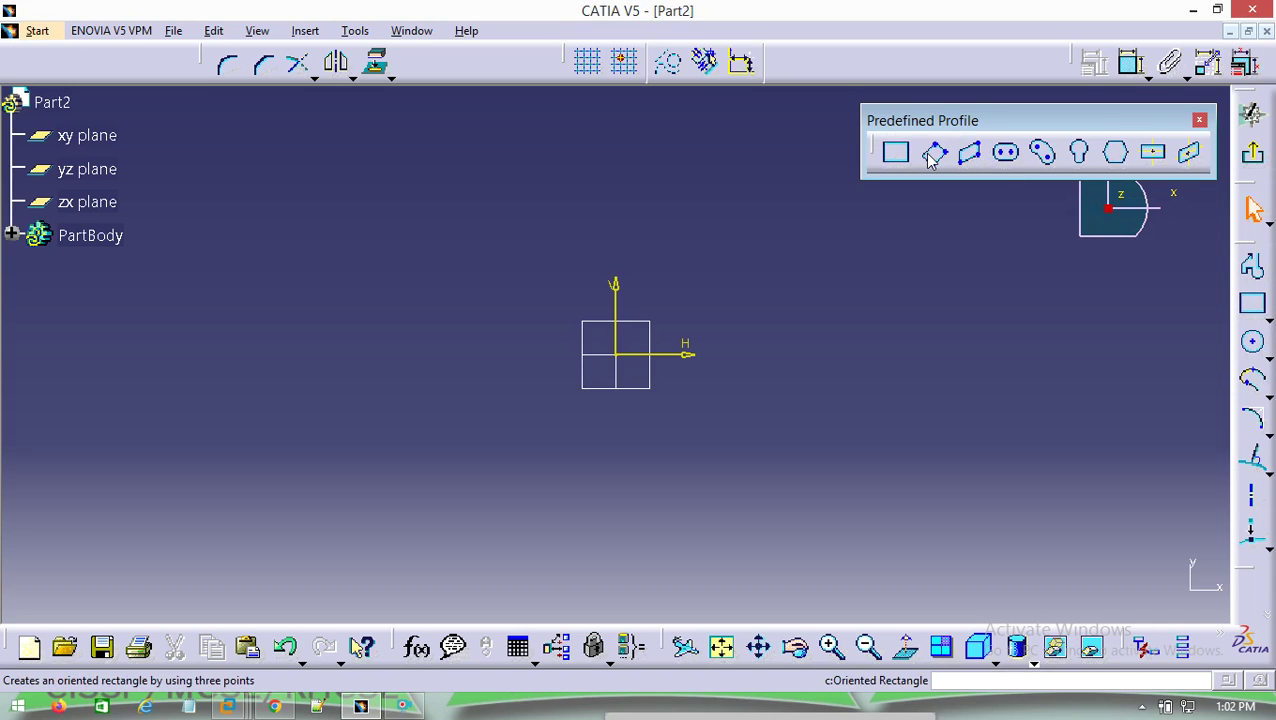
pyautogui.click(1266, 315)
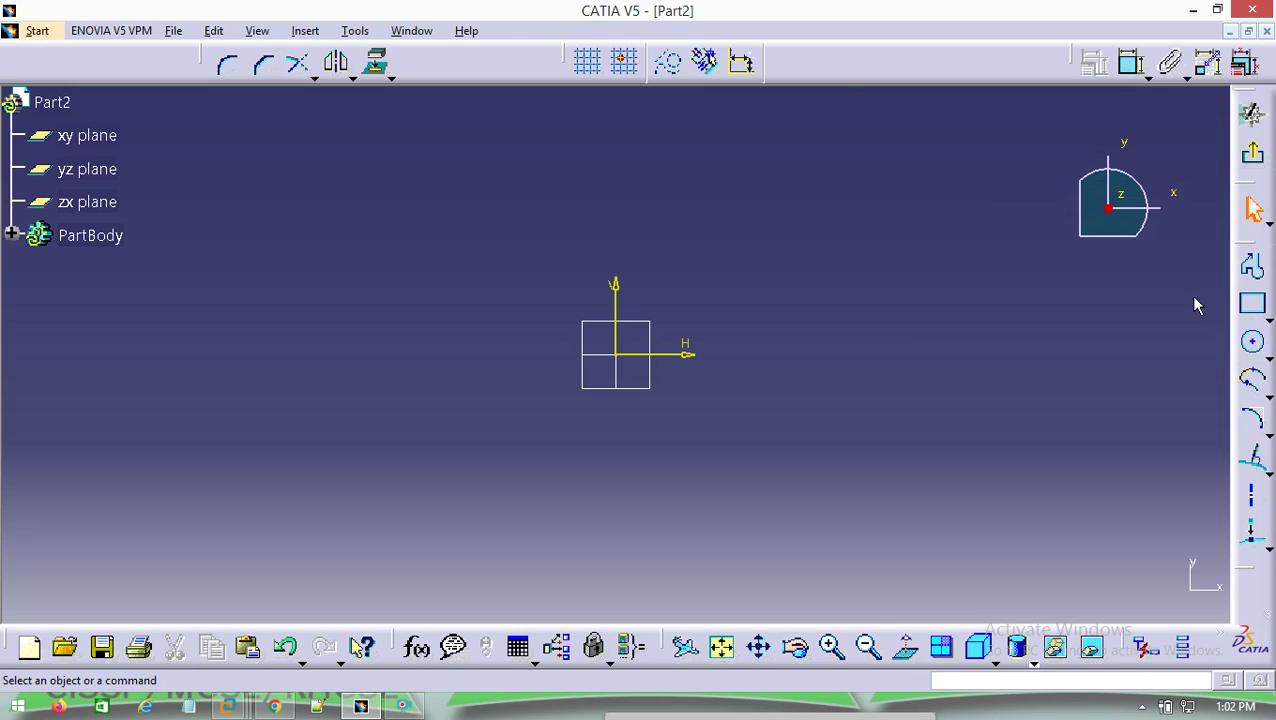
pyautogui.click(1267, 315)
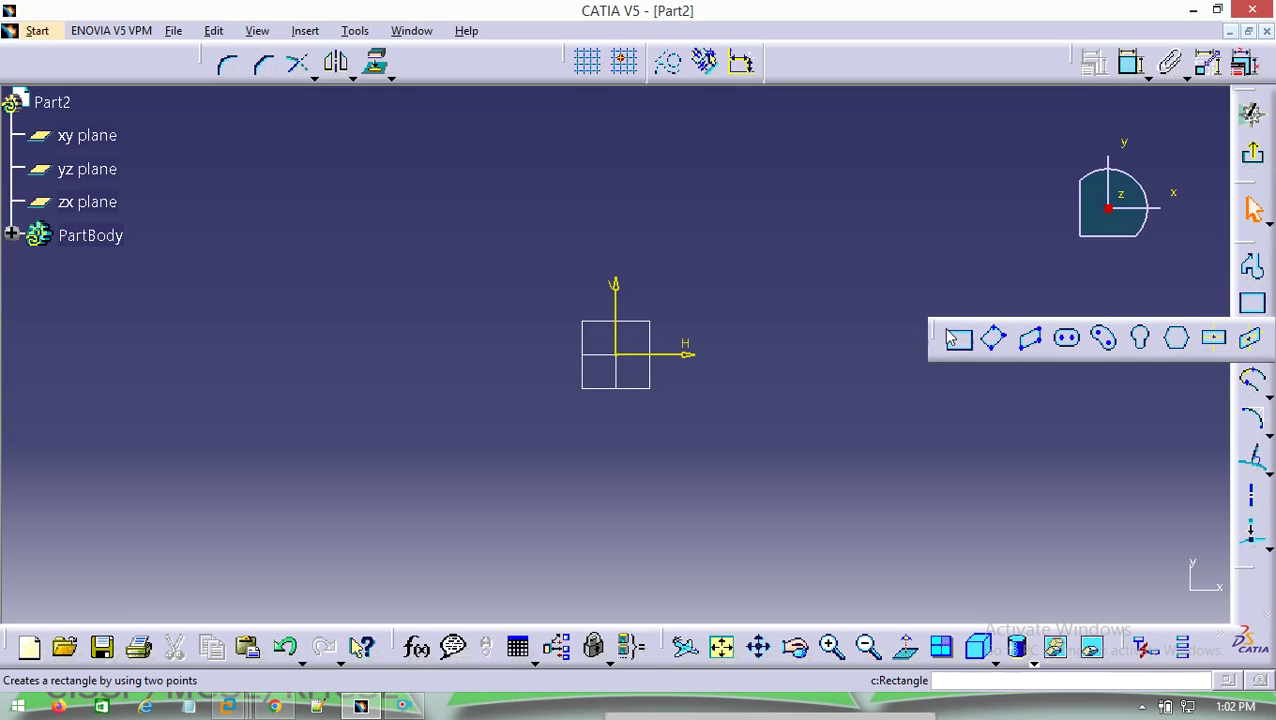
pyautogui.moveTo(933, 338); pyautogui.dragTo(862, 160)
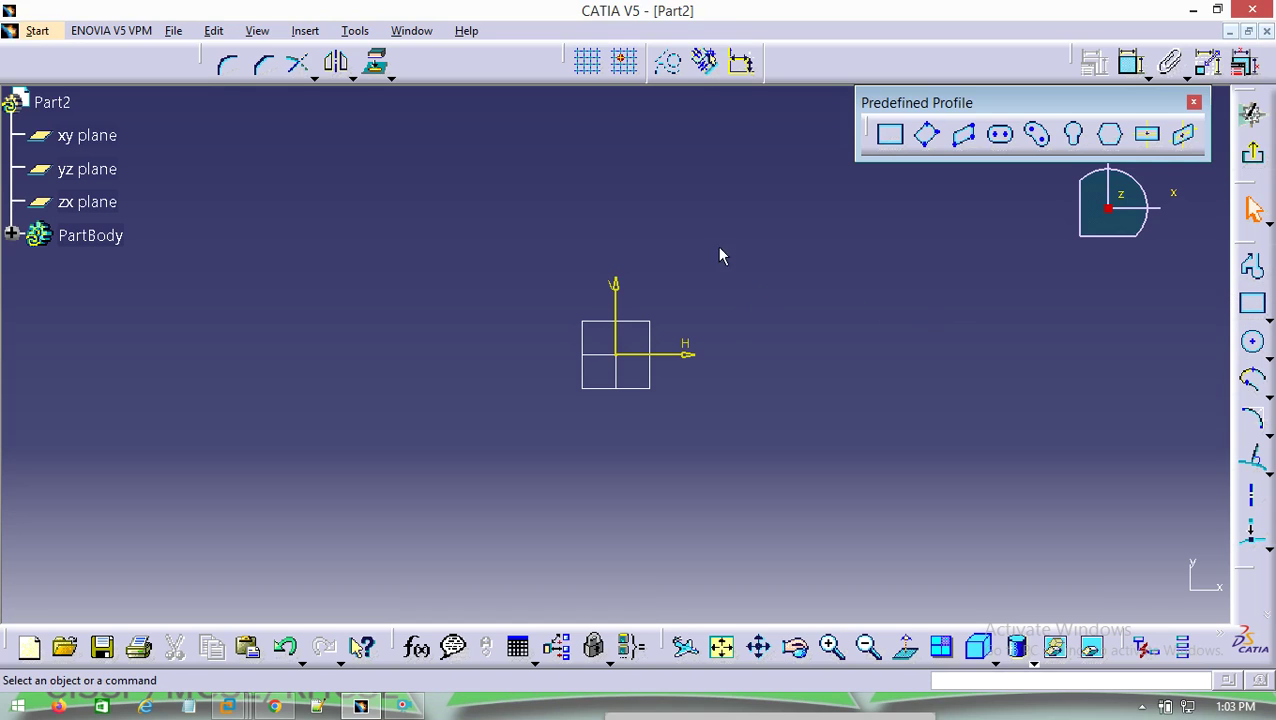
# Step: Show and hide the sketch grid twice, leaving it switched off
pyautogui.click(590, 70)
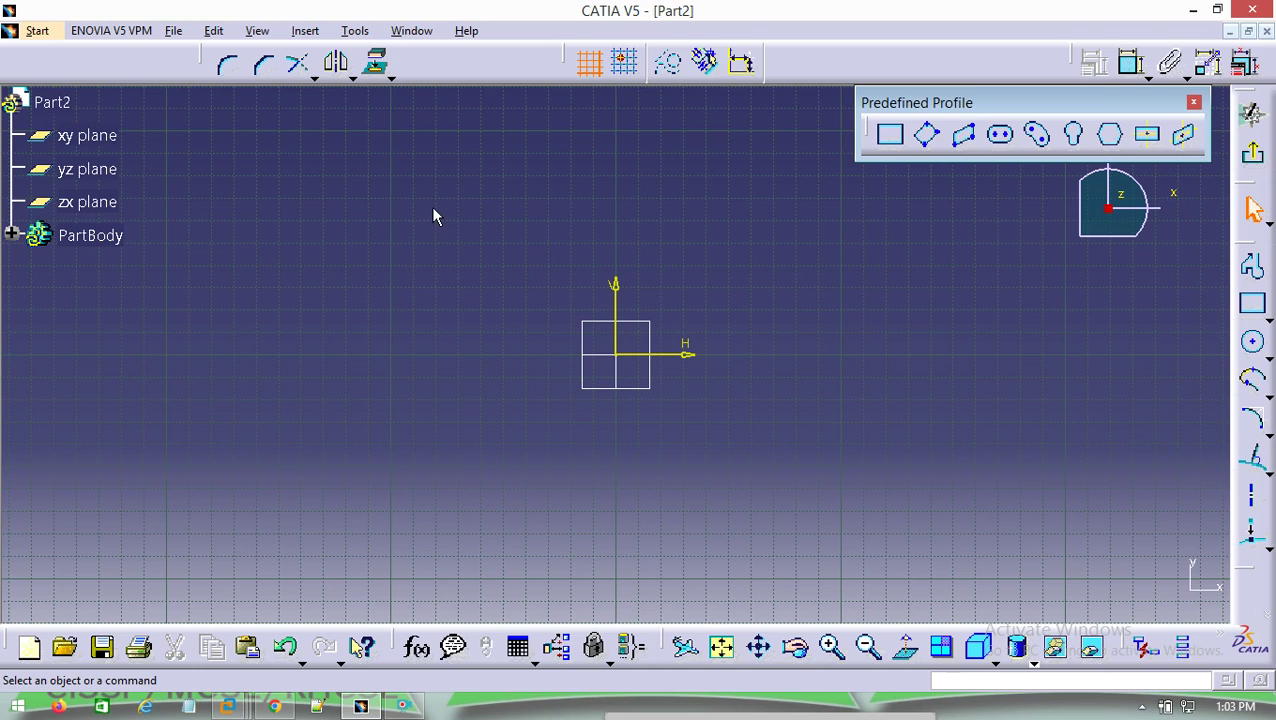
pyautogui.click(590, 66)
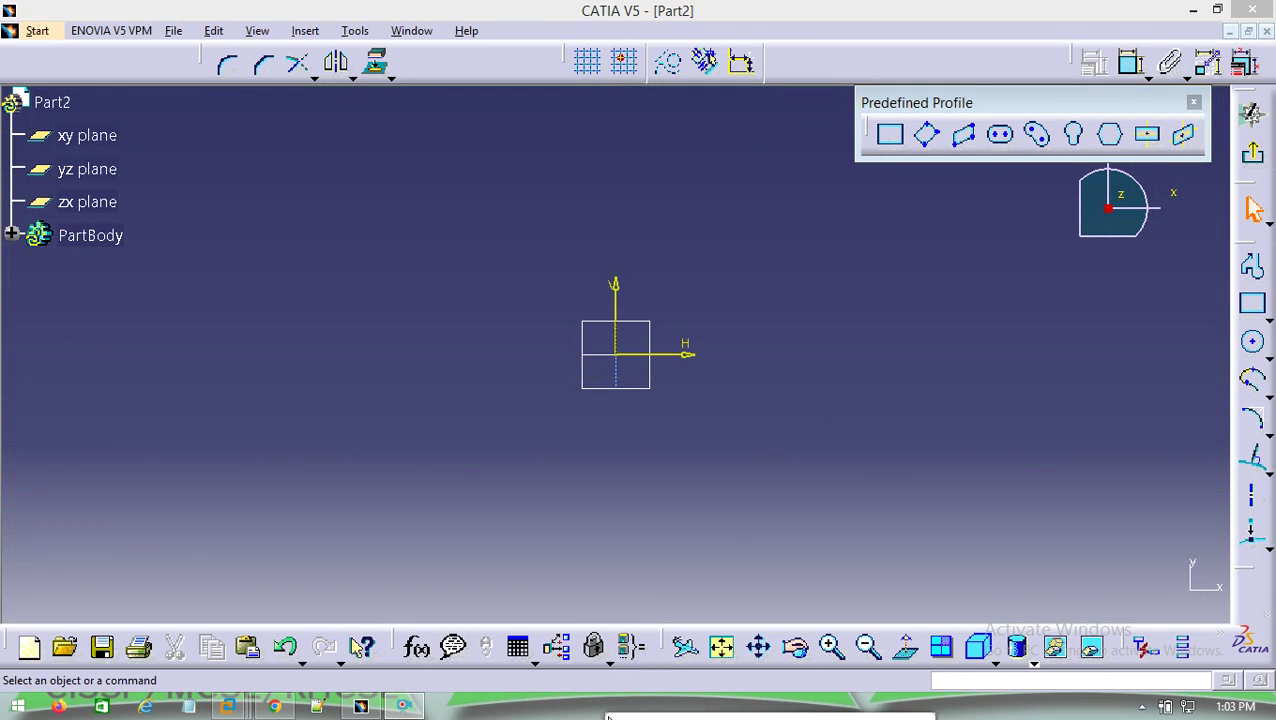
pyautogui.moveTo(640, 708)
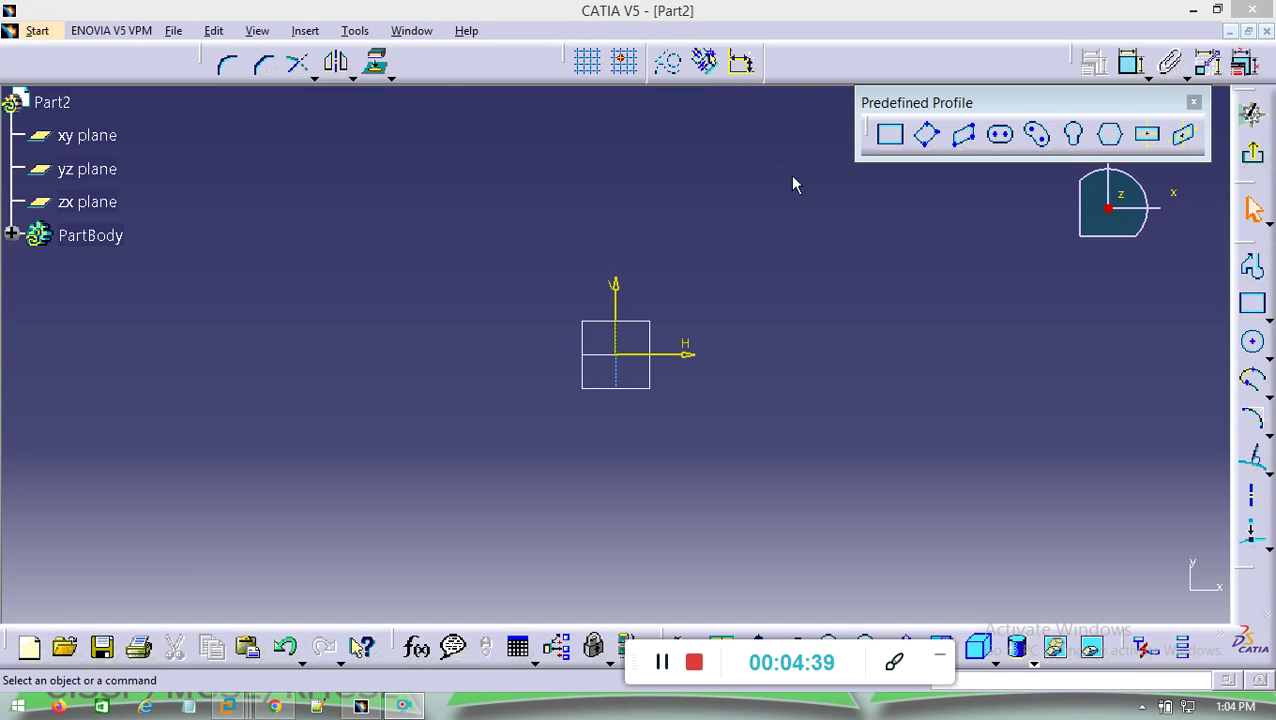
pyautogui.click(592, 64)
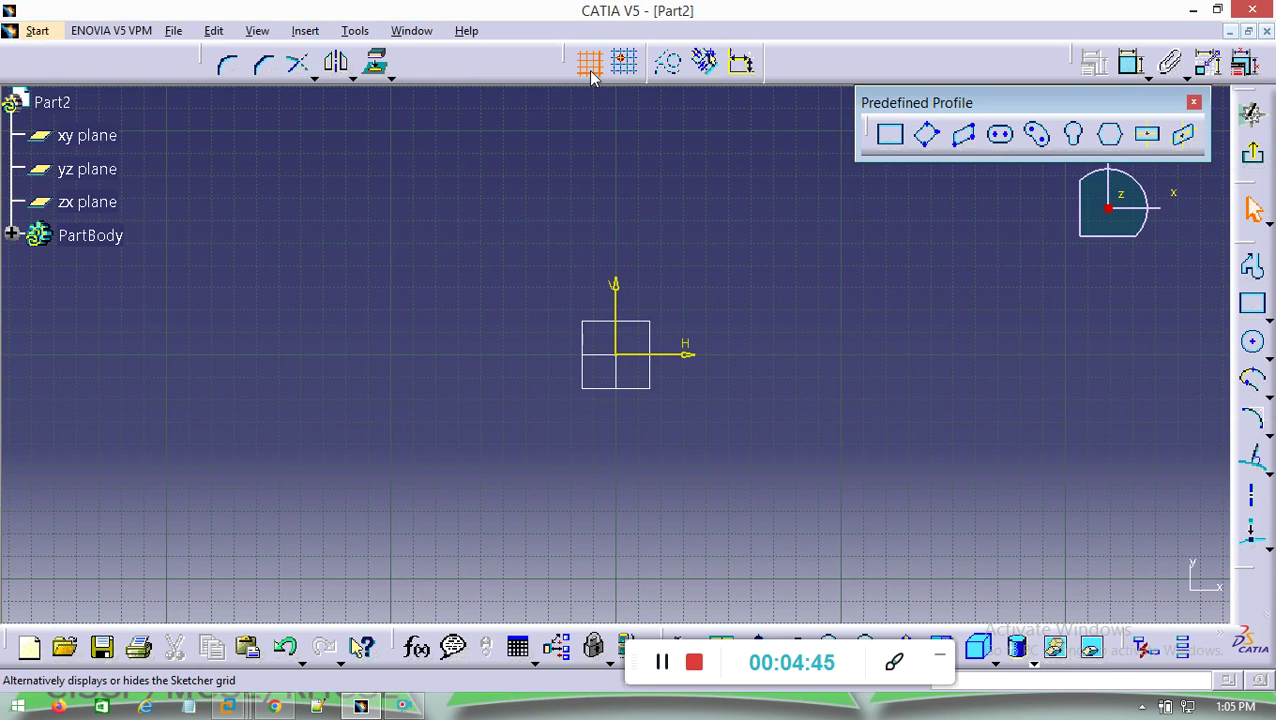
pyautogui.click(589, 64)
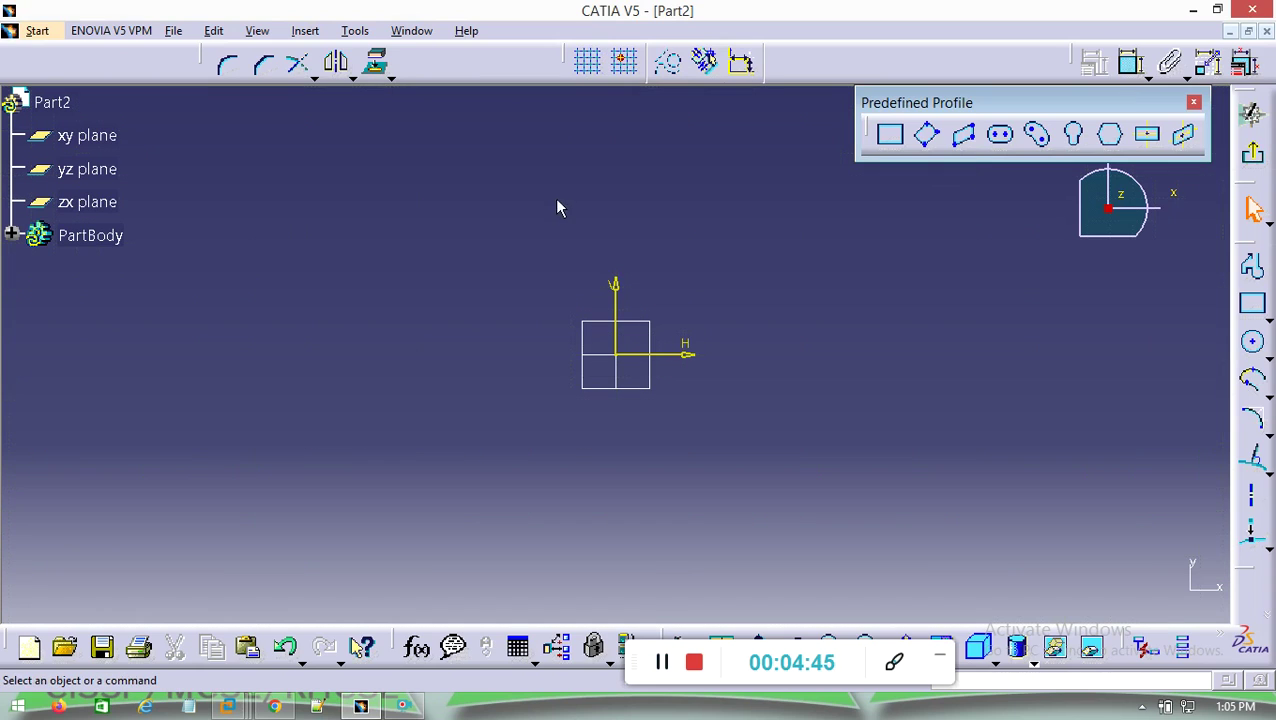
# Step: Switch Snap to Point and the sketch grid on and off again, starting the Rectangle command in between
pyautogui.click(632, 66)
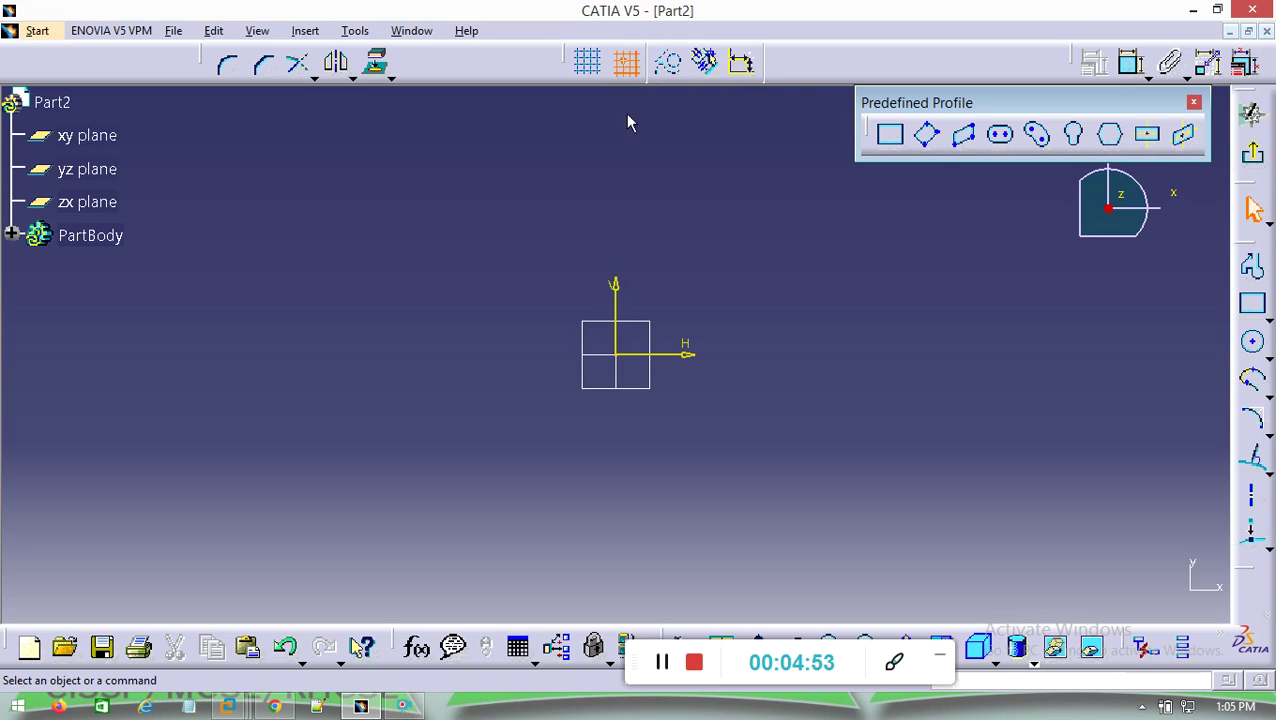
pyautogui.click(892, 138)
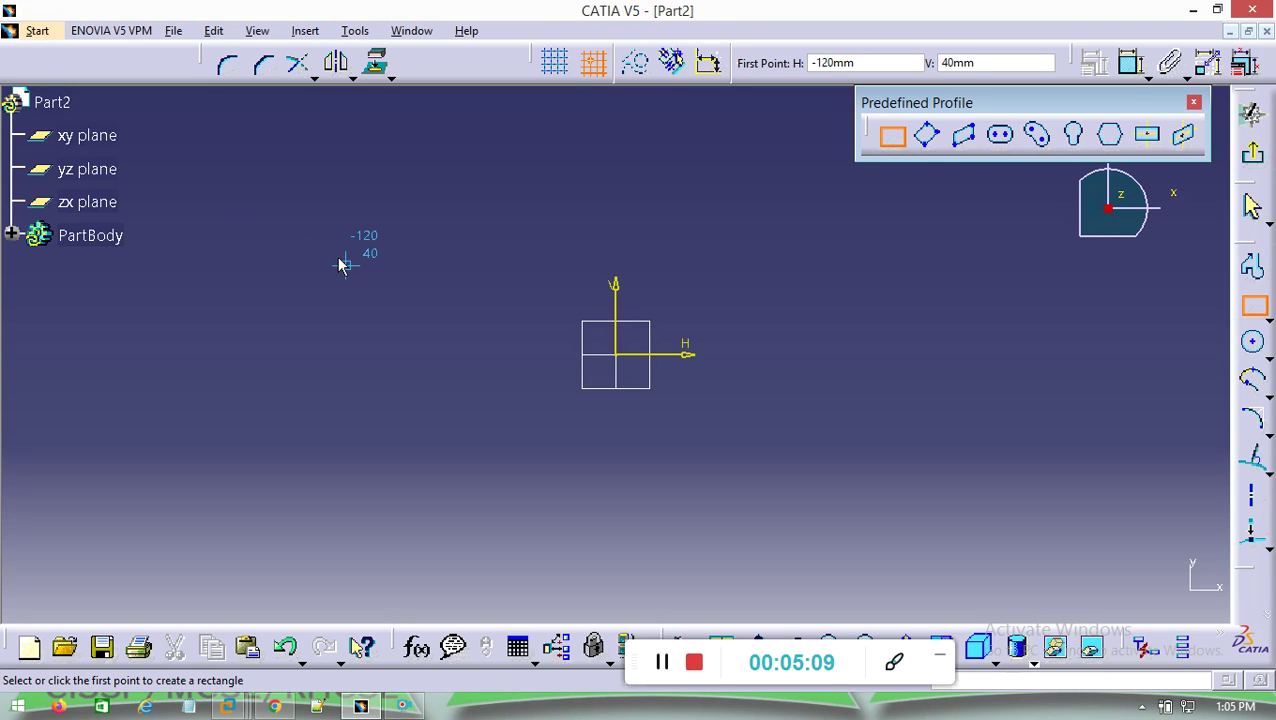
pyautogui.click(555, 62)
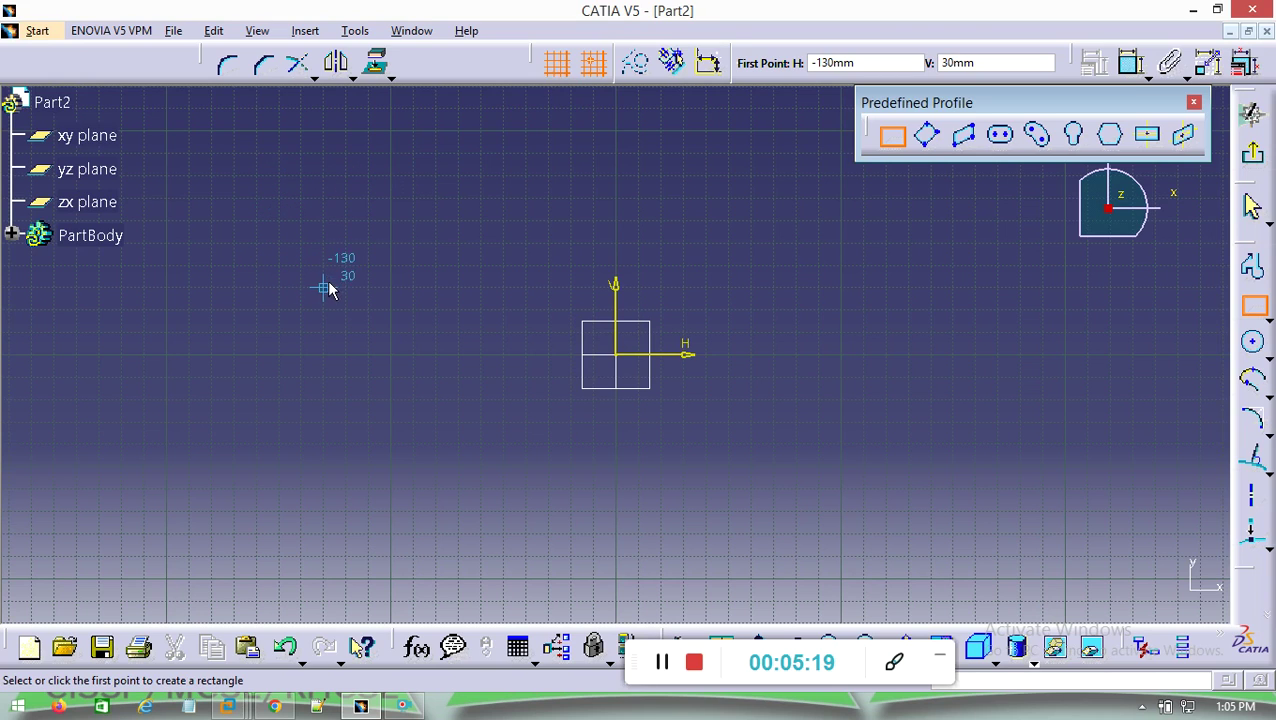
pyautogui.click(593, 63)
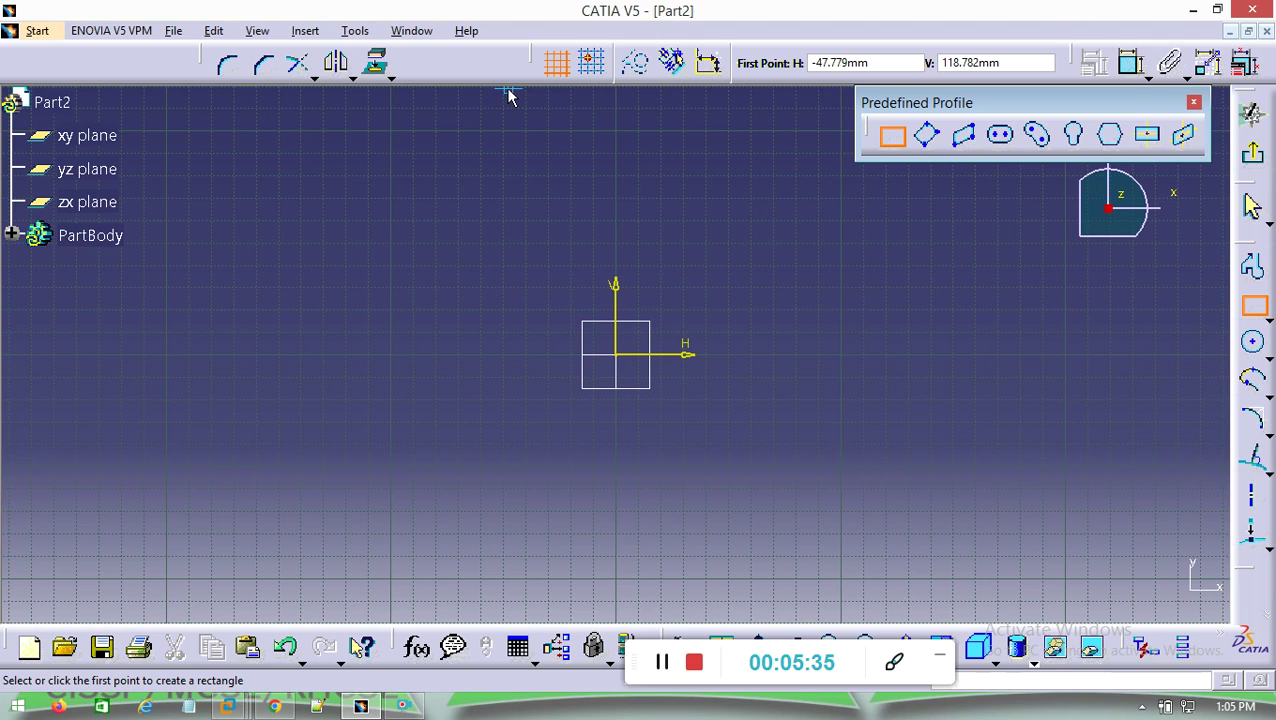
pyautogui.click(560, 70)
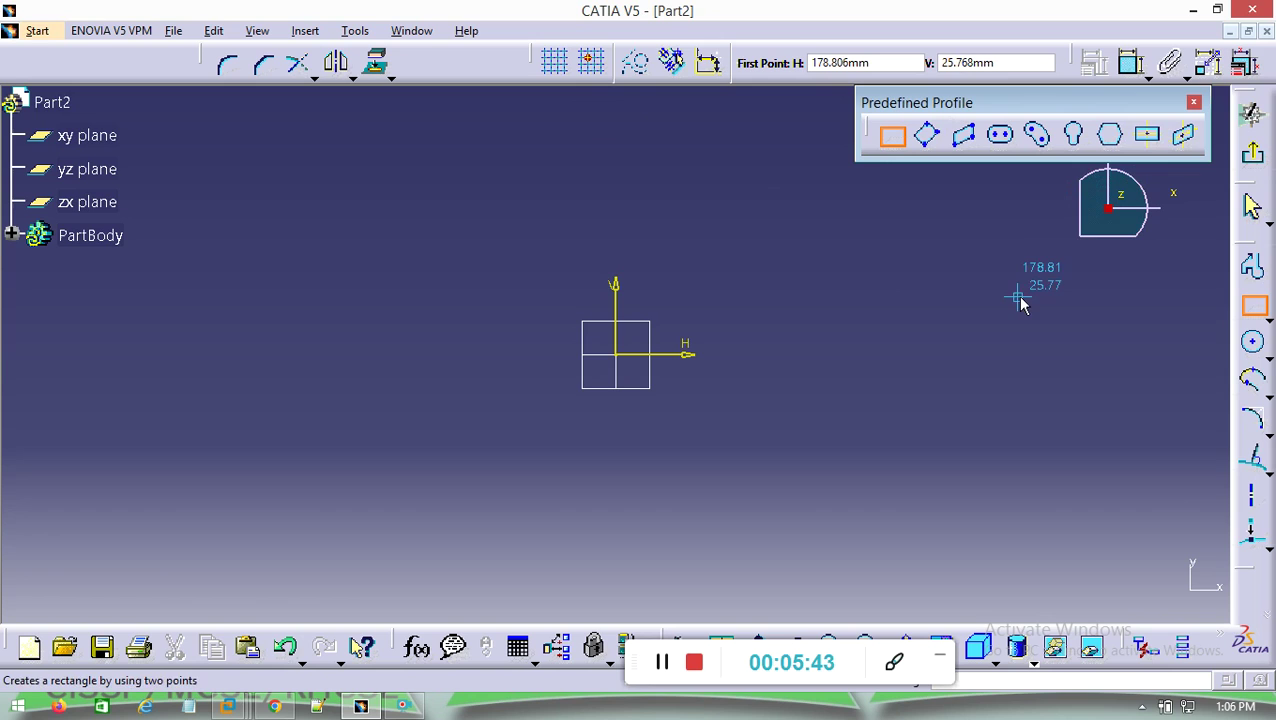
# Step: Draw a horizontal rectangle in the sketch area left of the origin
pyautogui.click(893, 137)
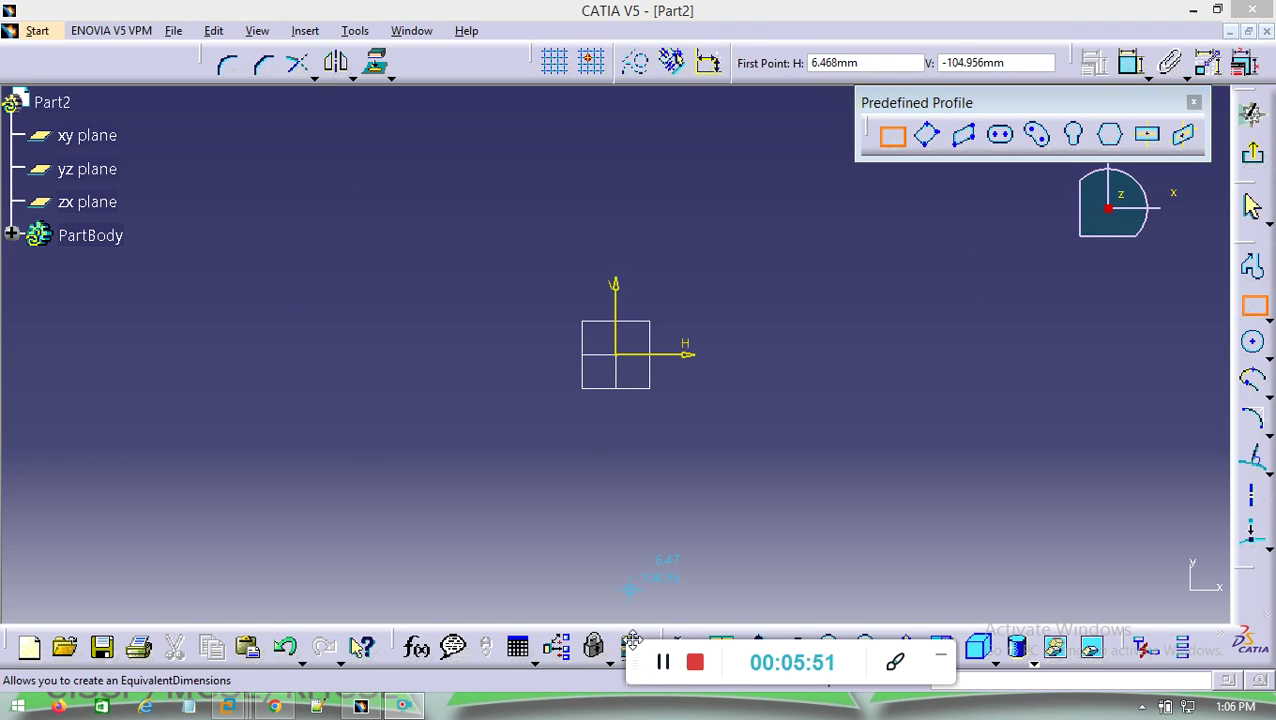
pyautogui.click(290, 285)
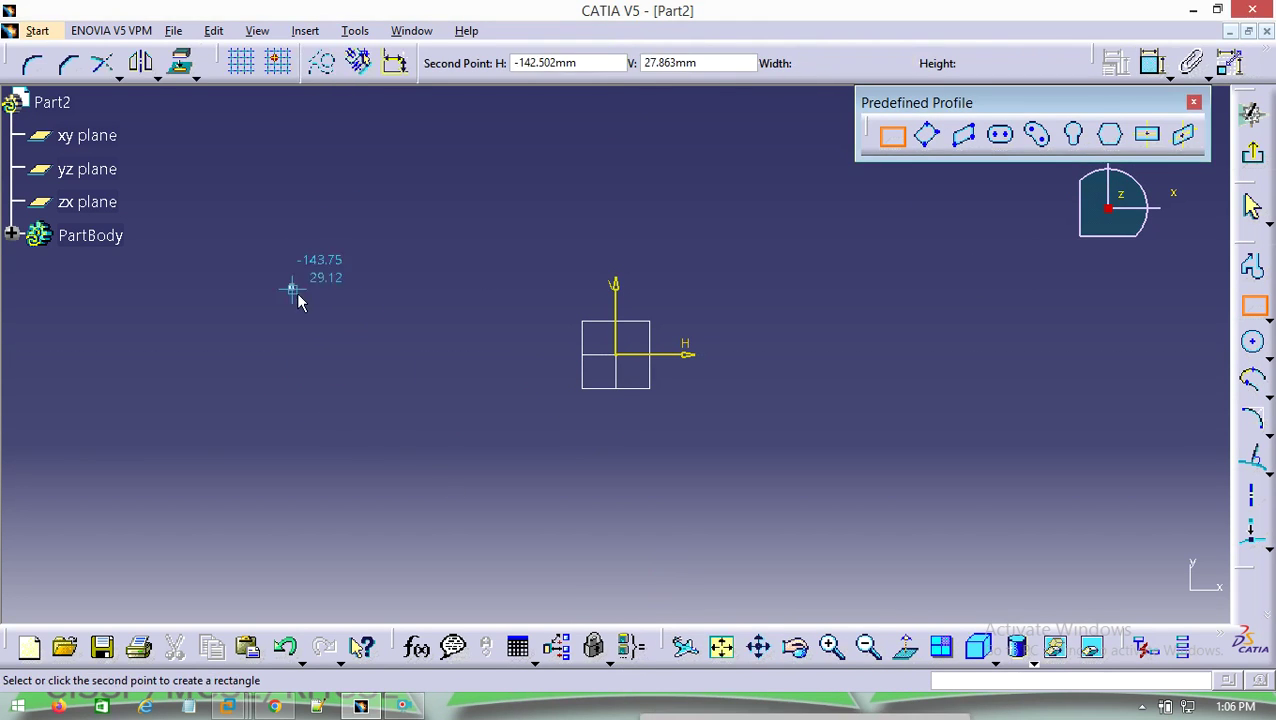
pyautogui.click(517, 419)
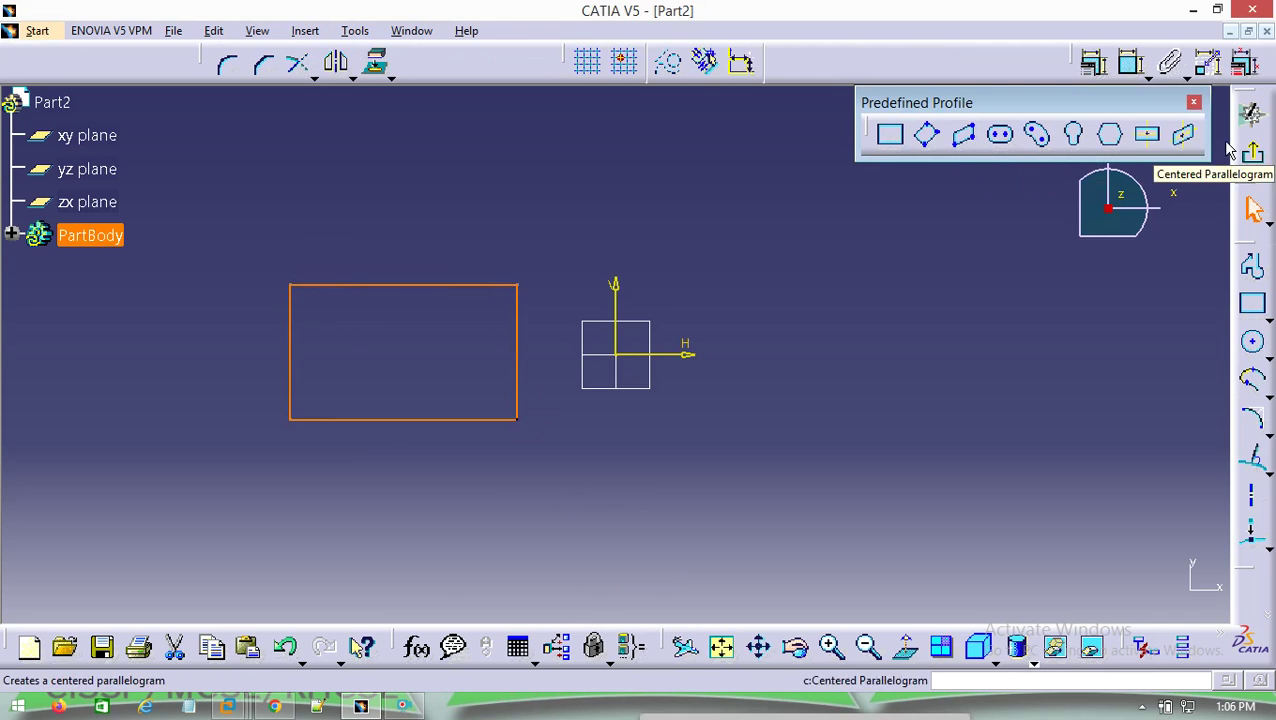
# Step: Draw a slightly tilted Oriented Rectangle to the lower right of the sketch origin, defined by three corners
pyautogui.click(929, 140)
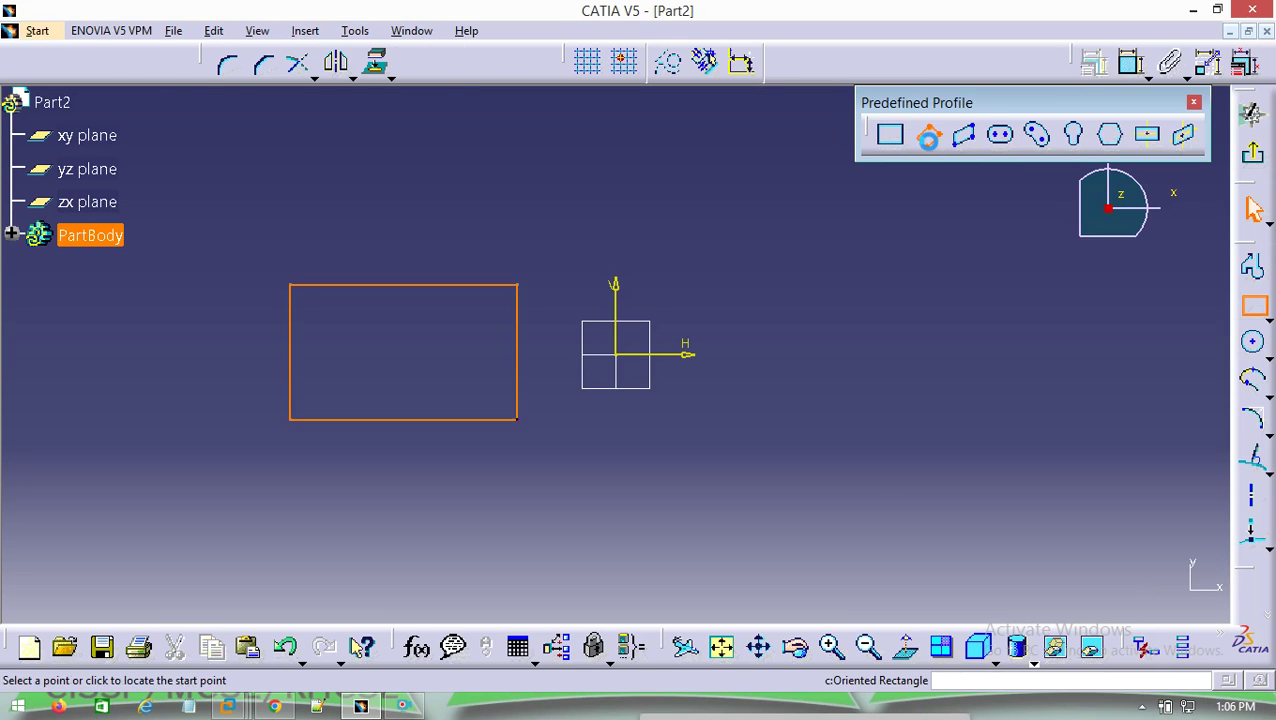
pyautogui.click(748, 494)
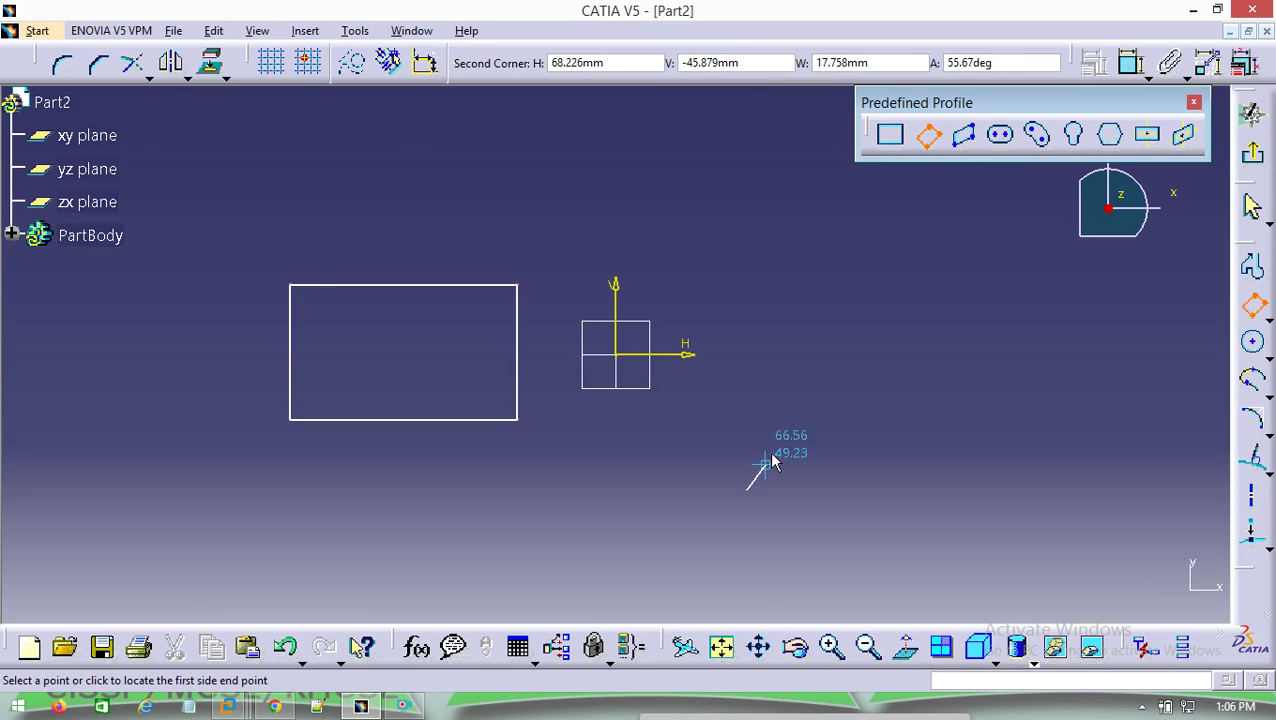
pyautogui.click(797, 365)
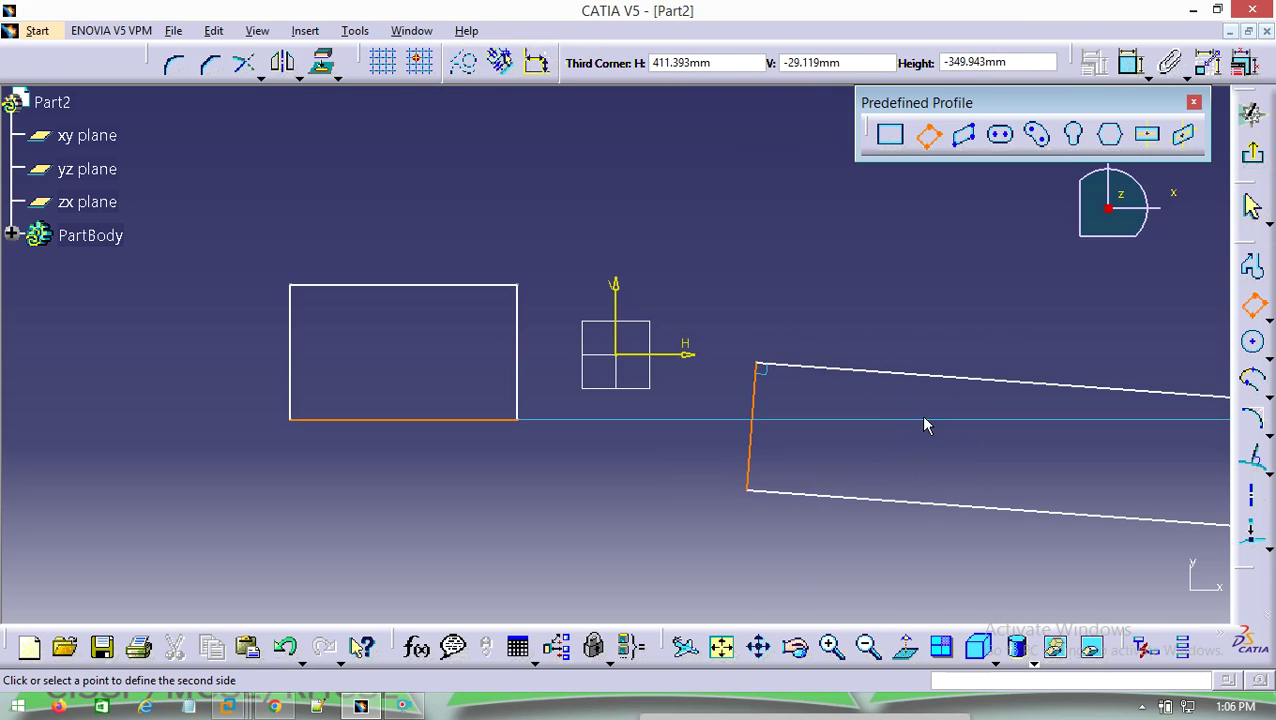
pyautogui.click(867, 370)
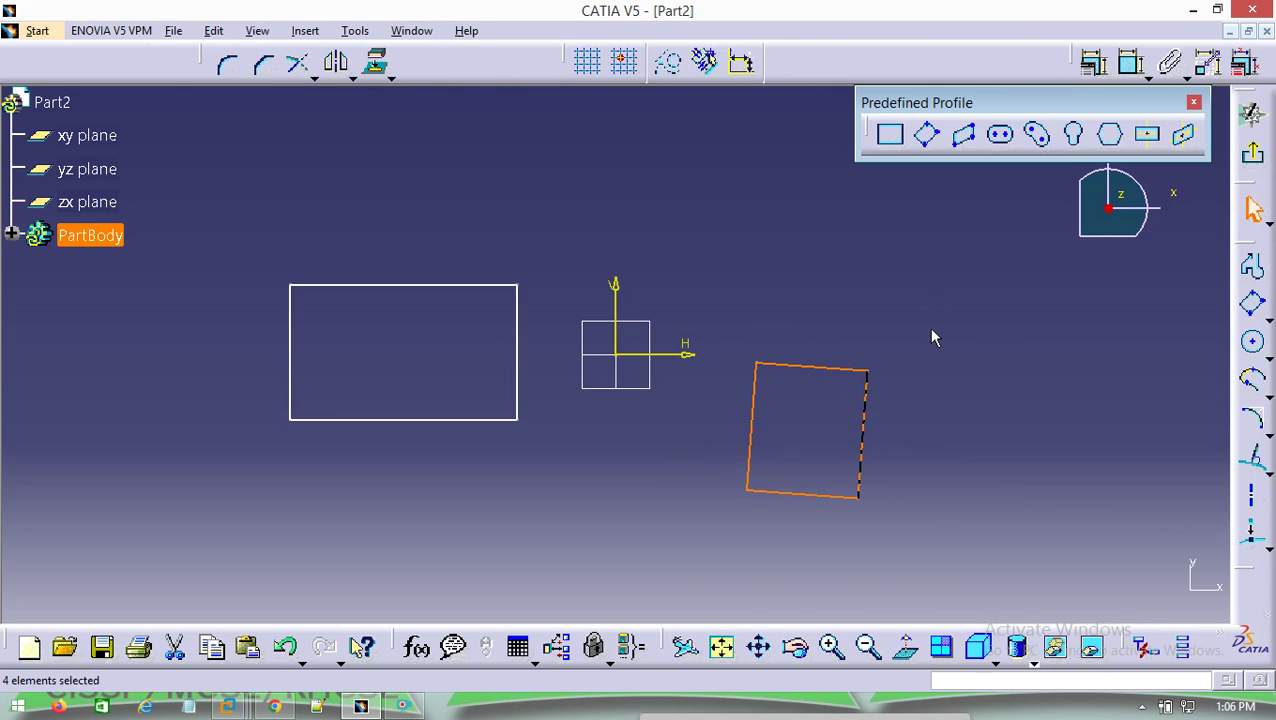
# Step: Draw a second two-point rectangle above the first one, from its lower-left to its upper-right corner
pyautogui.click(890, 138)
pyautogui.click(393, 220)
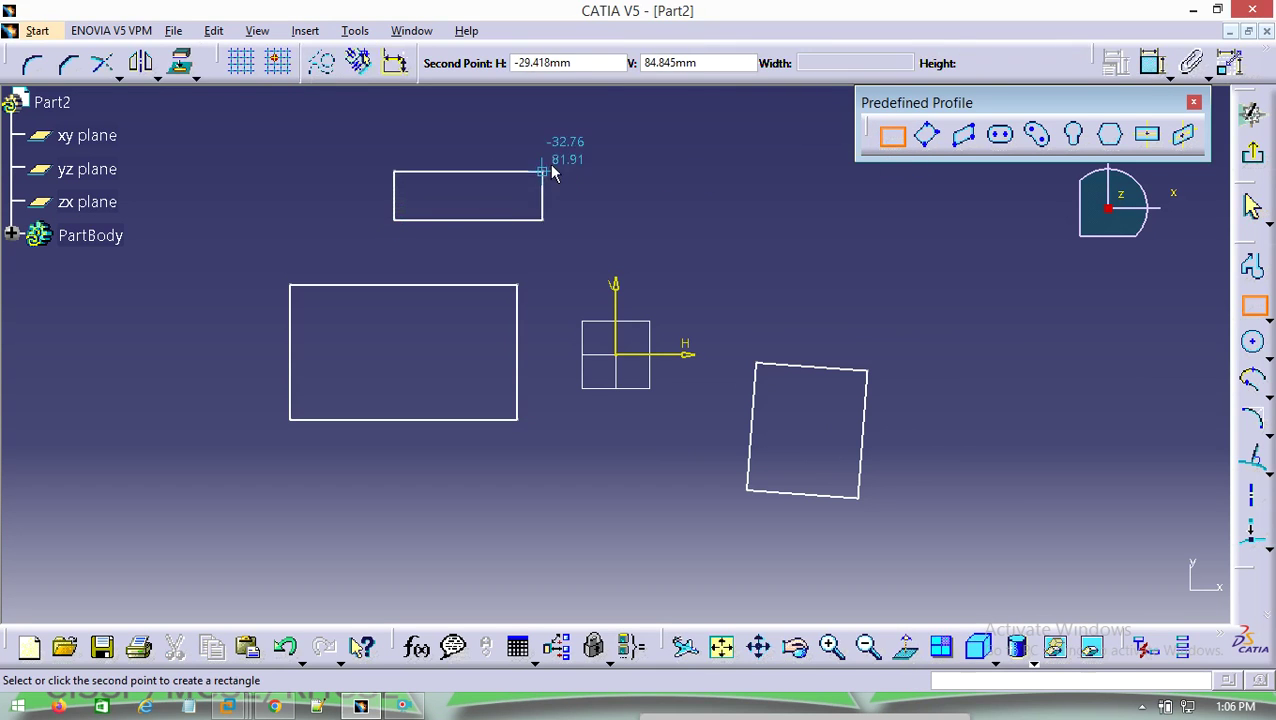
pyautogui.click(589, 136)
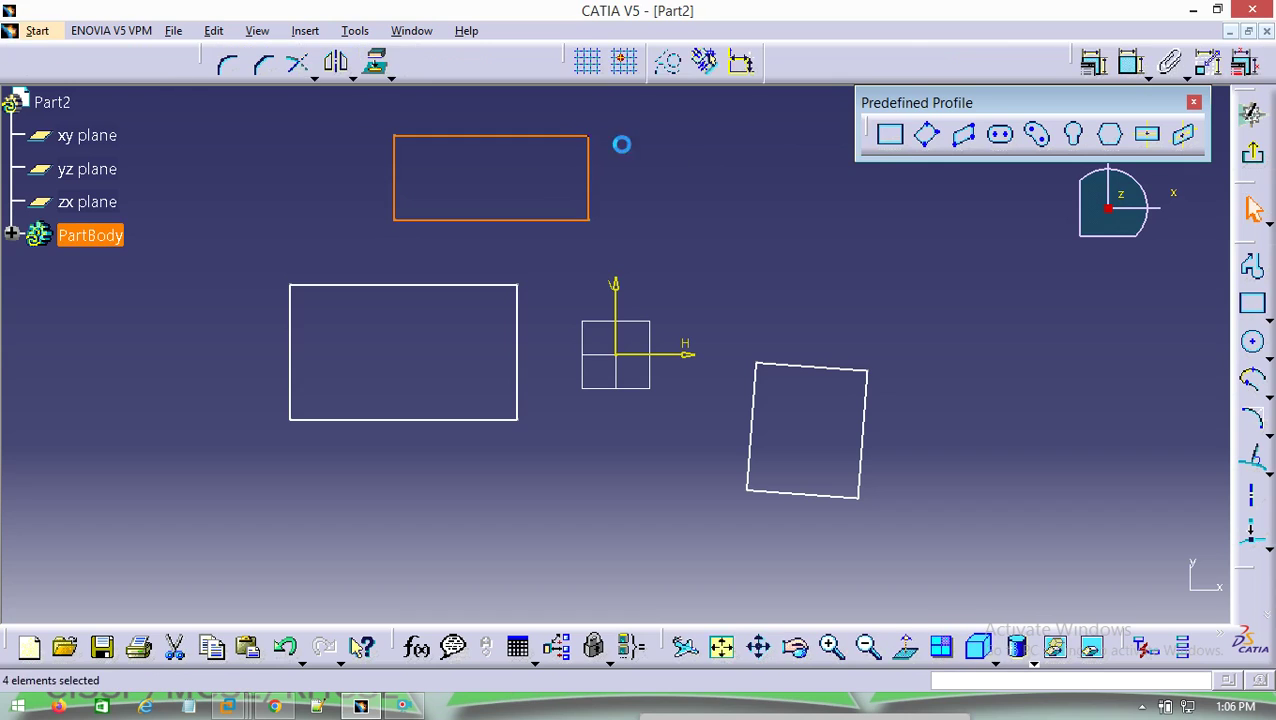
# Step: Draw an upright Oriented Rectangle to the right of the tilted one, starting at about H 162 mm, V -7 mm with a vertical first side
pyautogui.click(928, 135)
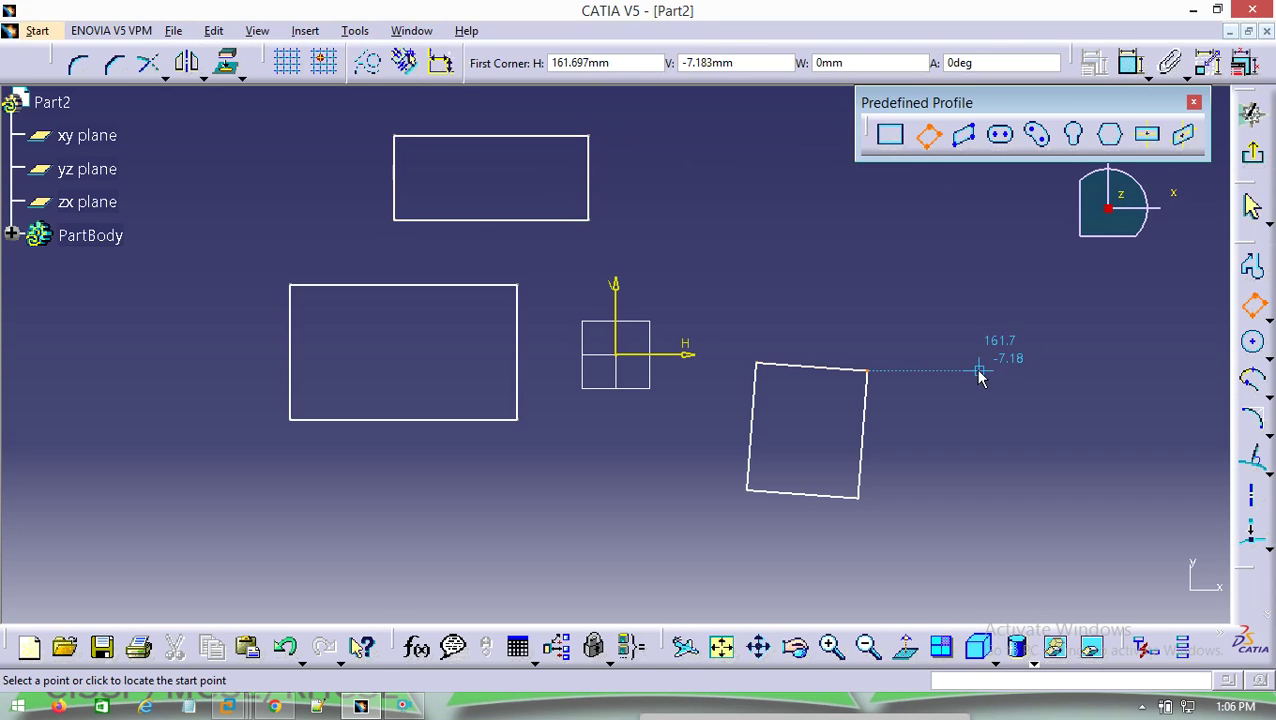
pyautogui.click(979, 372)
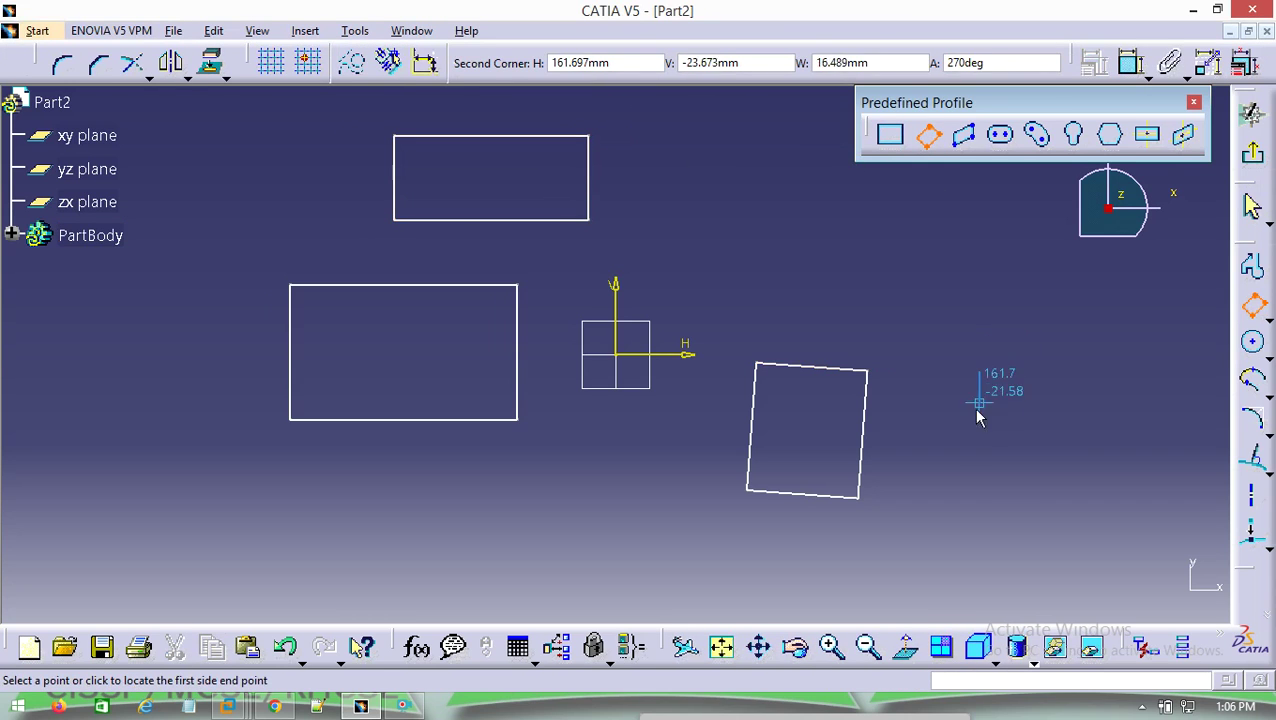
pyautogui.click(982, 485)
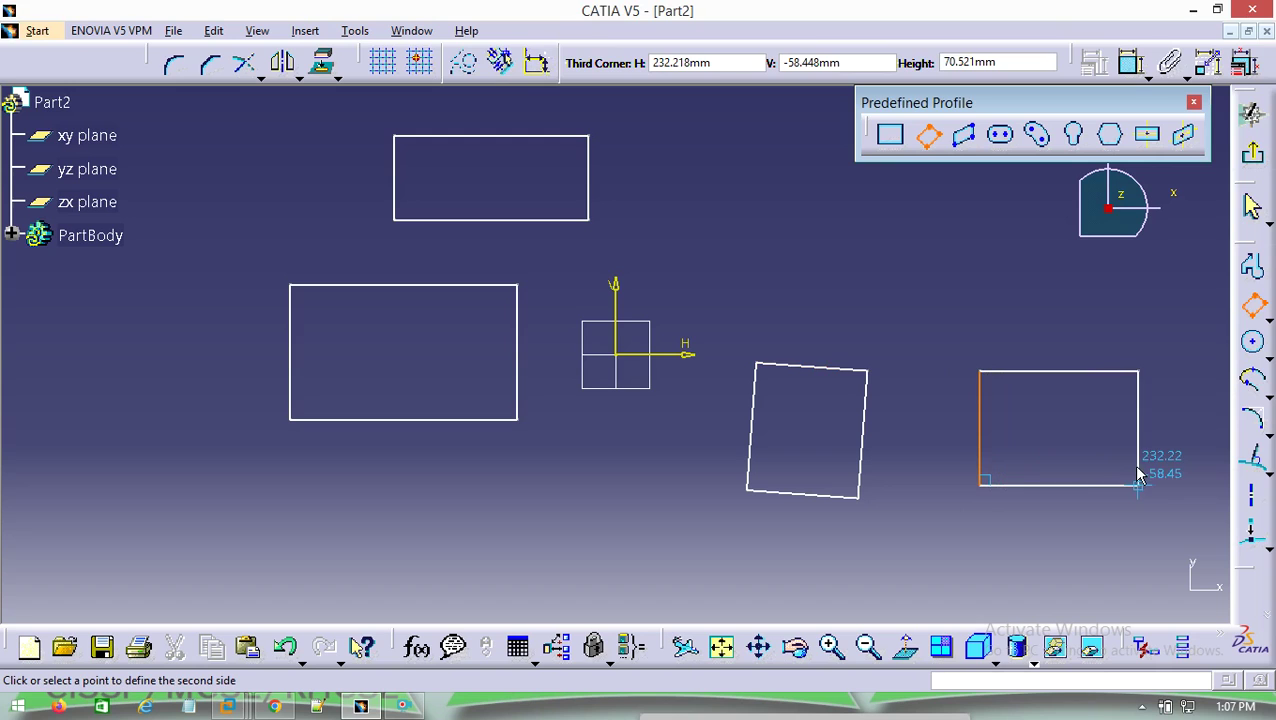
pyautogui.click(1103, 474)
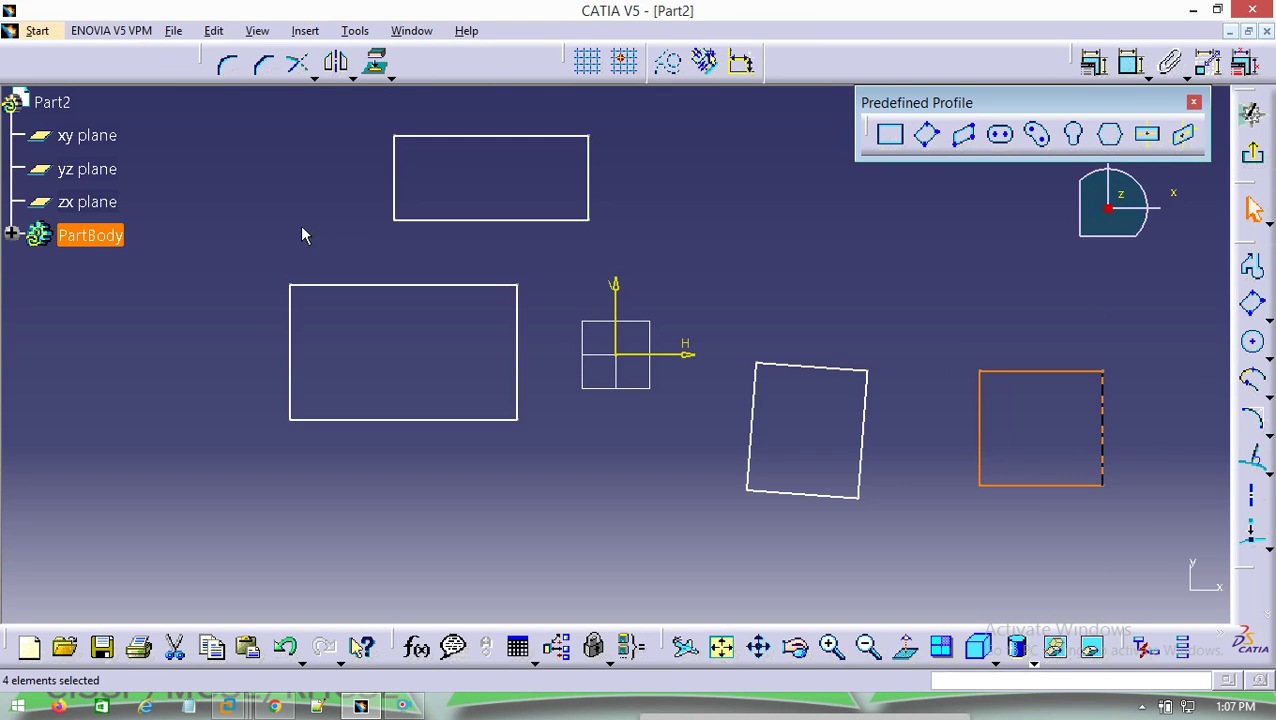
# Step: Delete all four rectangles from the sketch, including the leftover top line of the upper one
pyautogui.moveTo(220, 136)
pyautogui.mouseDown()
pyautogui.moveTo(271, 308)
pyautogui.moveTo(760, 518)
pyautogui.moveTo(1110, 581)
pyautogui.mouseUp()
pyautogui.press('Delete')
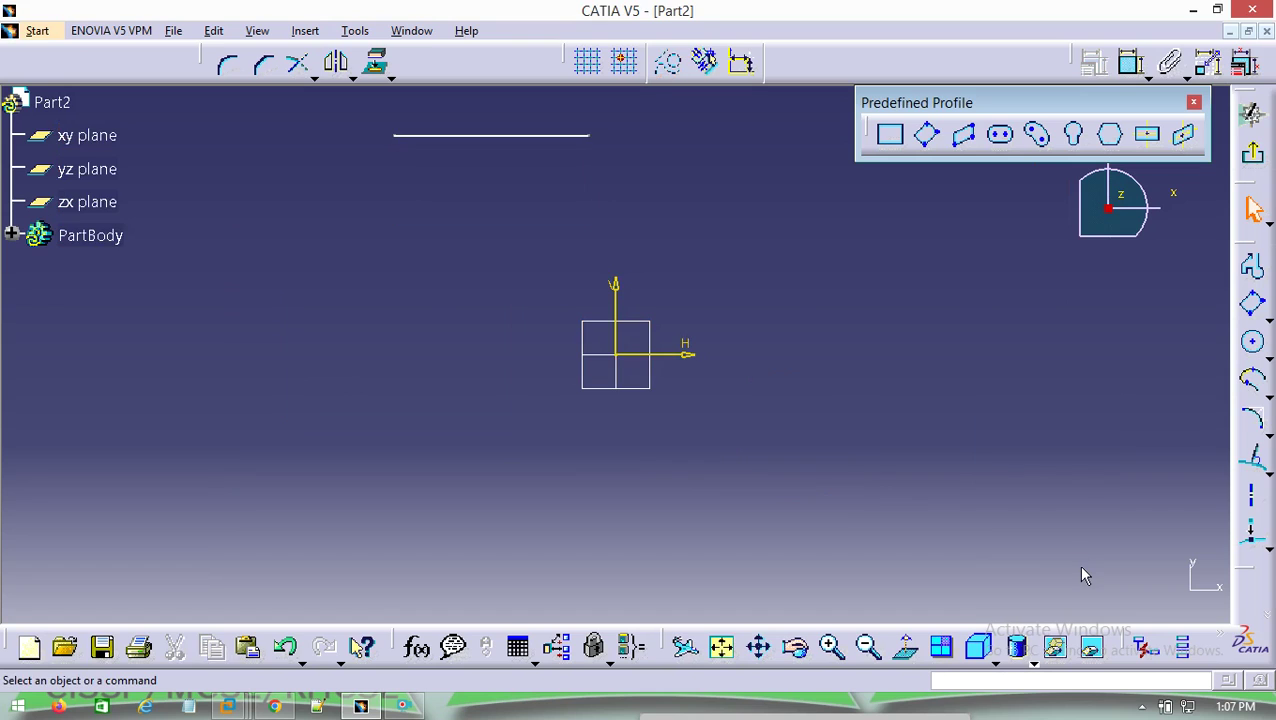
pyautogui.press('Delete')
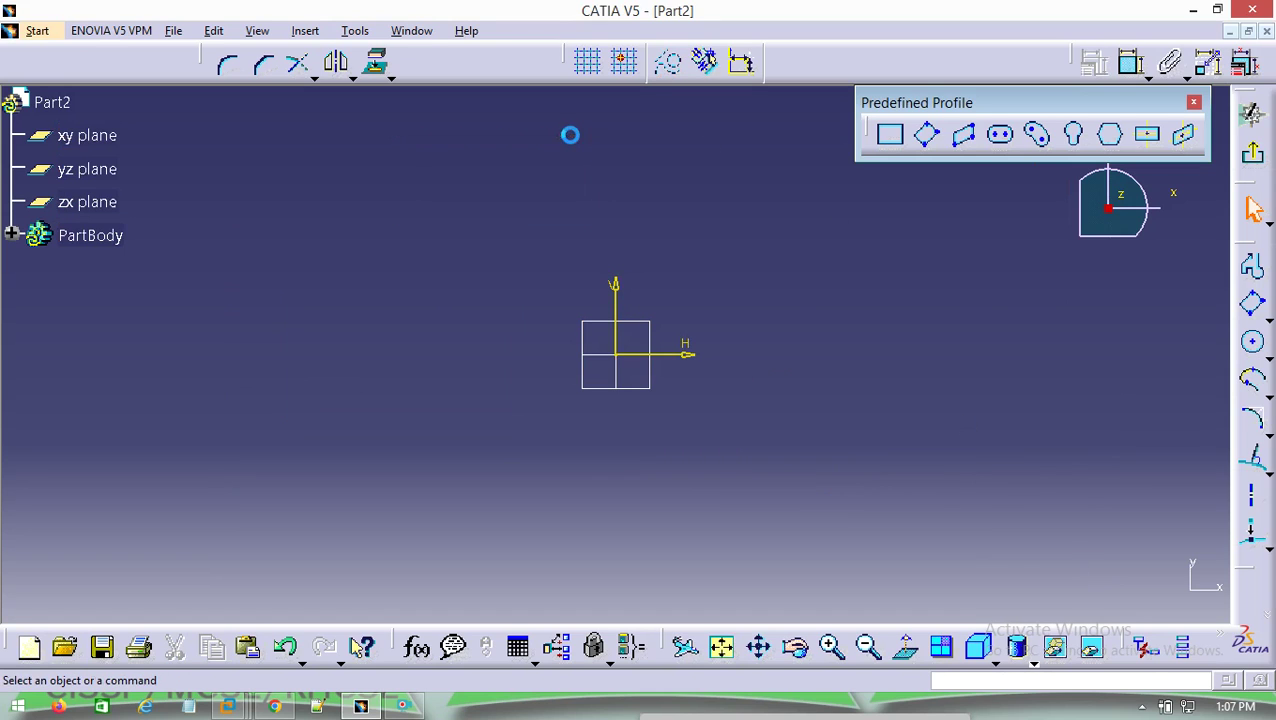
# Step: Draw a parallelogram left of the origin with a vertical first side about 74 mm long, and delete it
pyautogui.click(968, 145)
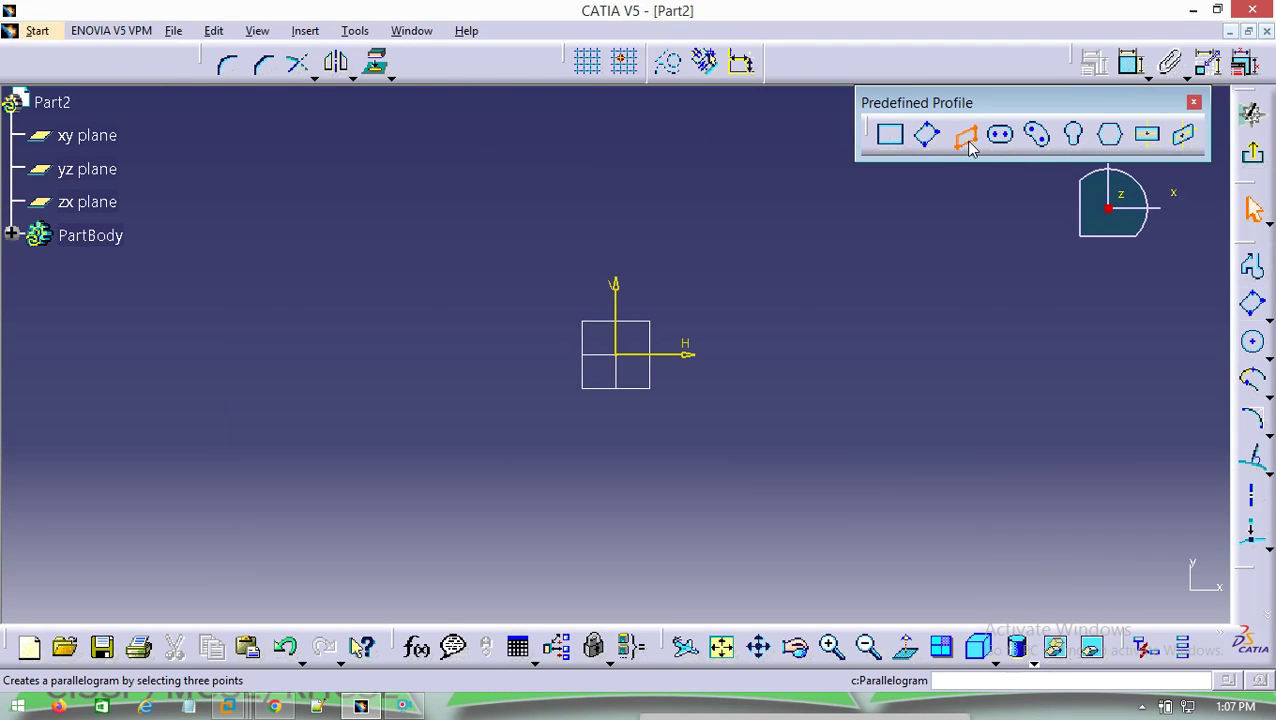
pyautogui.click(296, 276)
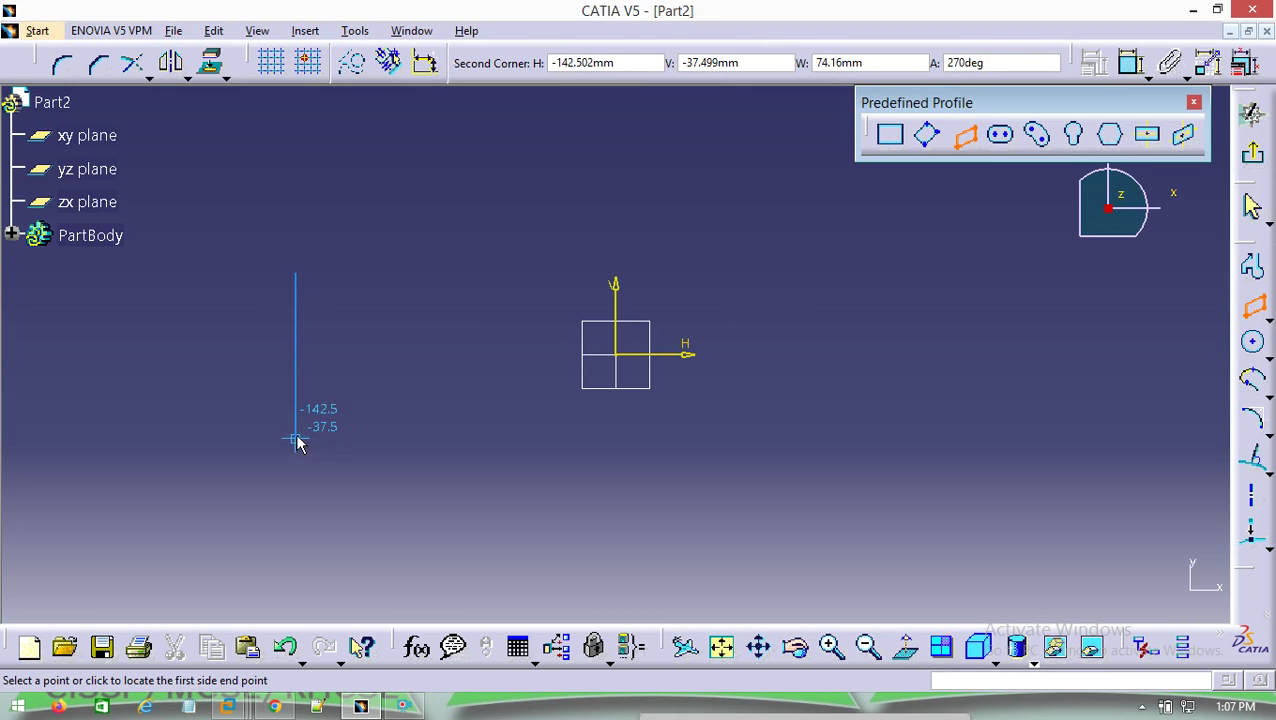
pyautogui.click(296, 439)
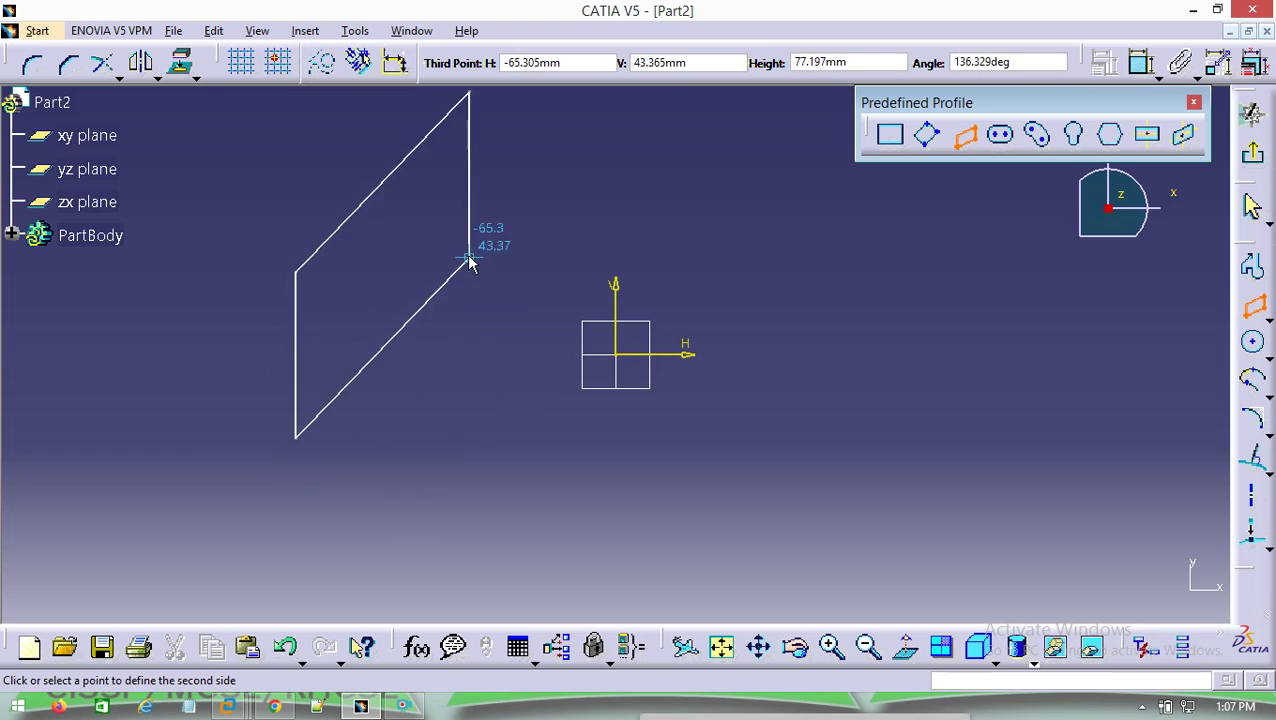
pyautogui.click(447, 337)
pyautogui.moveTo(524, 157); pyautogui.dragTo(258, 461)
pyautogui.click(252, 440)
pyautogui.press('Delete')
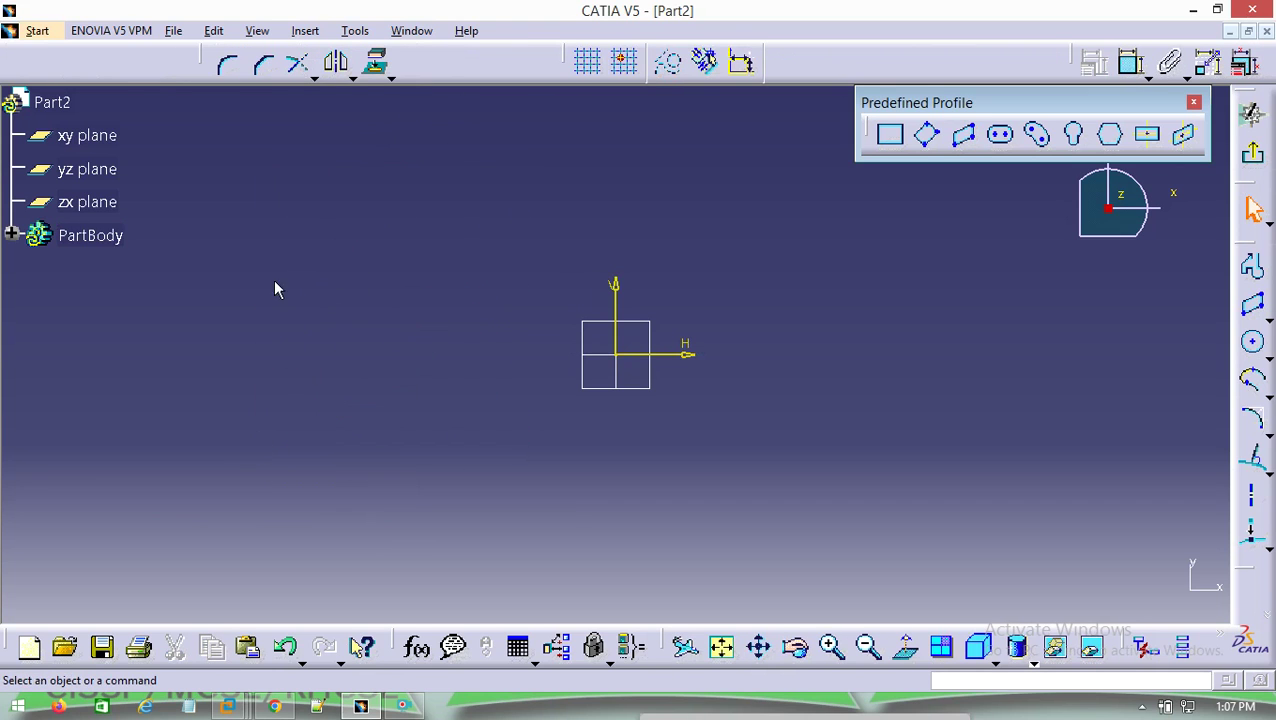
# Step: Draw a nearly horizontal Elongated Hole with a radius of about 9 mm to the upper left of the origin, and delete it
pyautogui.click(1003, 136)
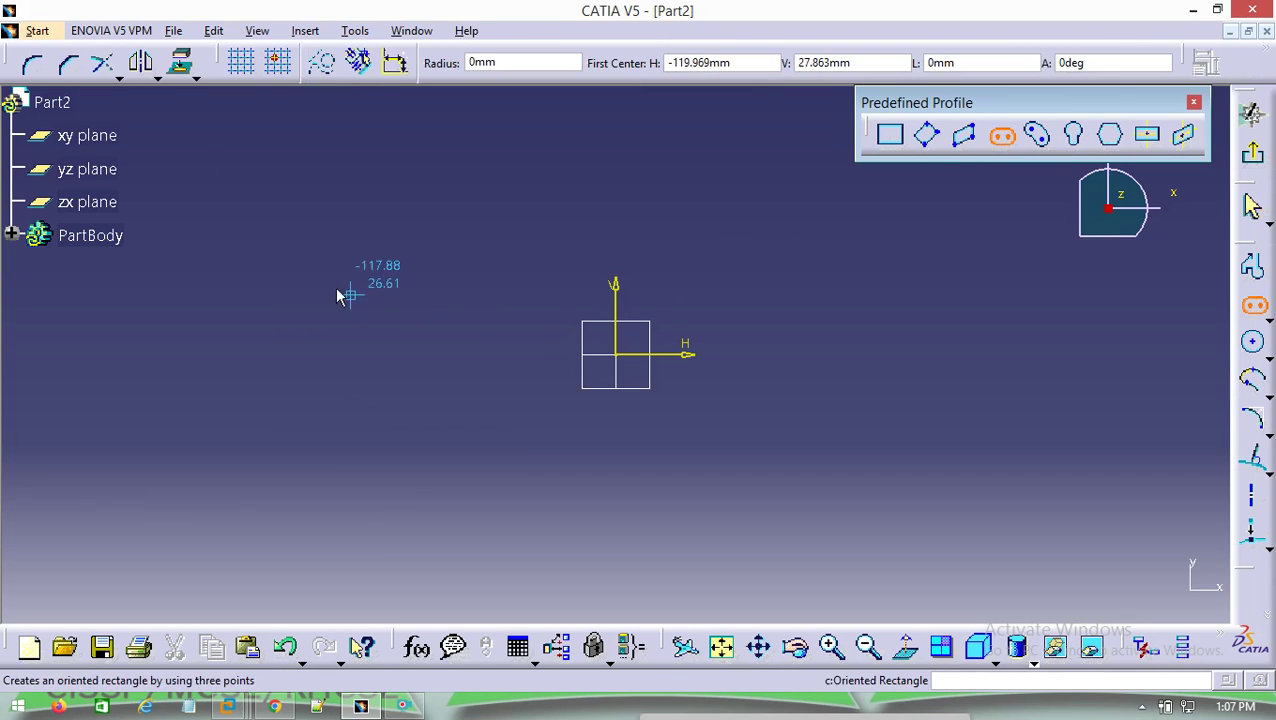
pyautogui.click(266, 229)
pyautogui.click(430, 234)
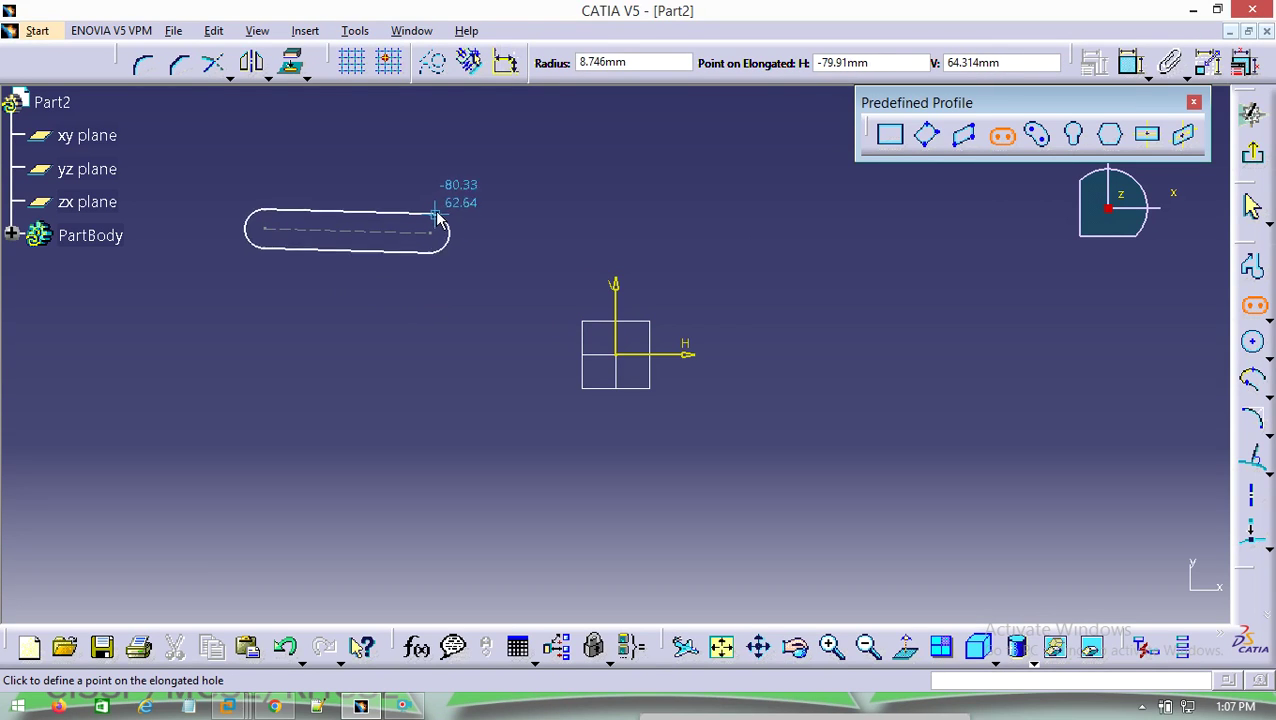
pyautogui.click(437, 221)
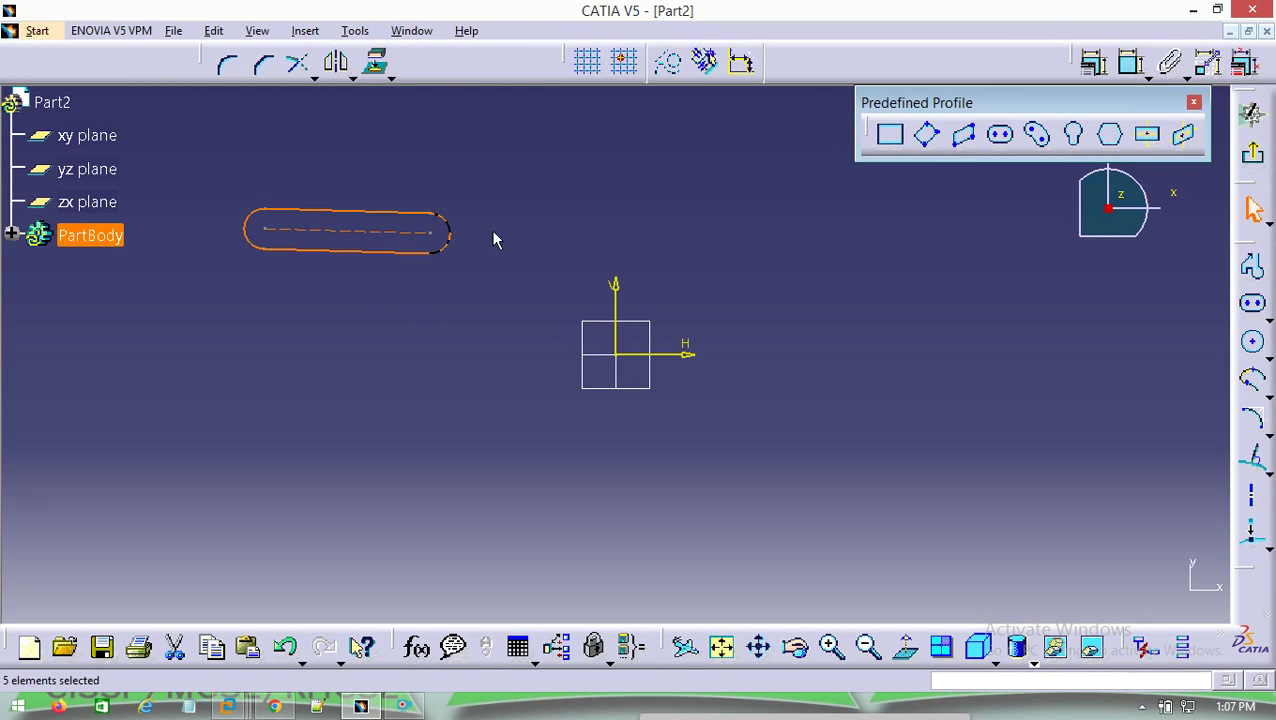
pyautogui.press('Delete')
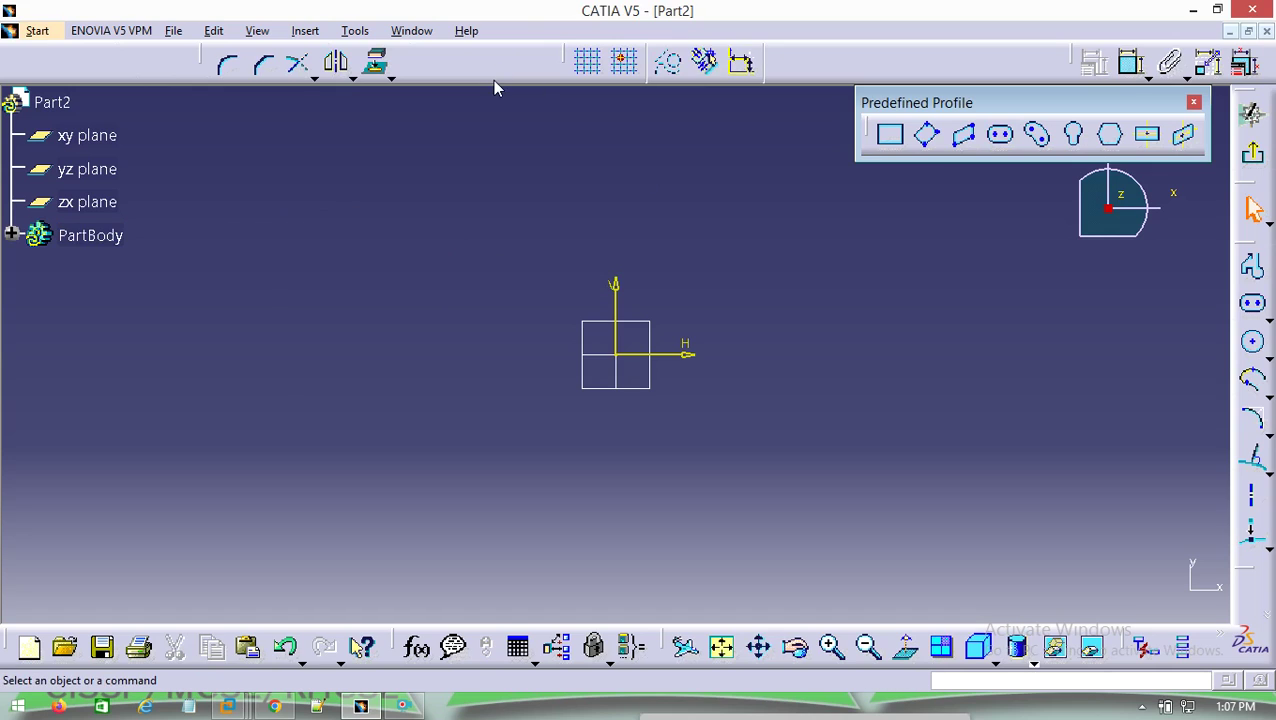
# Step: Draw a Cylindrical Elongated Hole to the upper left of the origin along an arc of about 49 mm radius, and delete it
pyautogui.click(1040, 137)
pyautogui.click(293, 224)
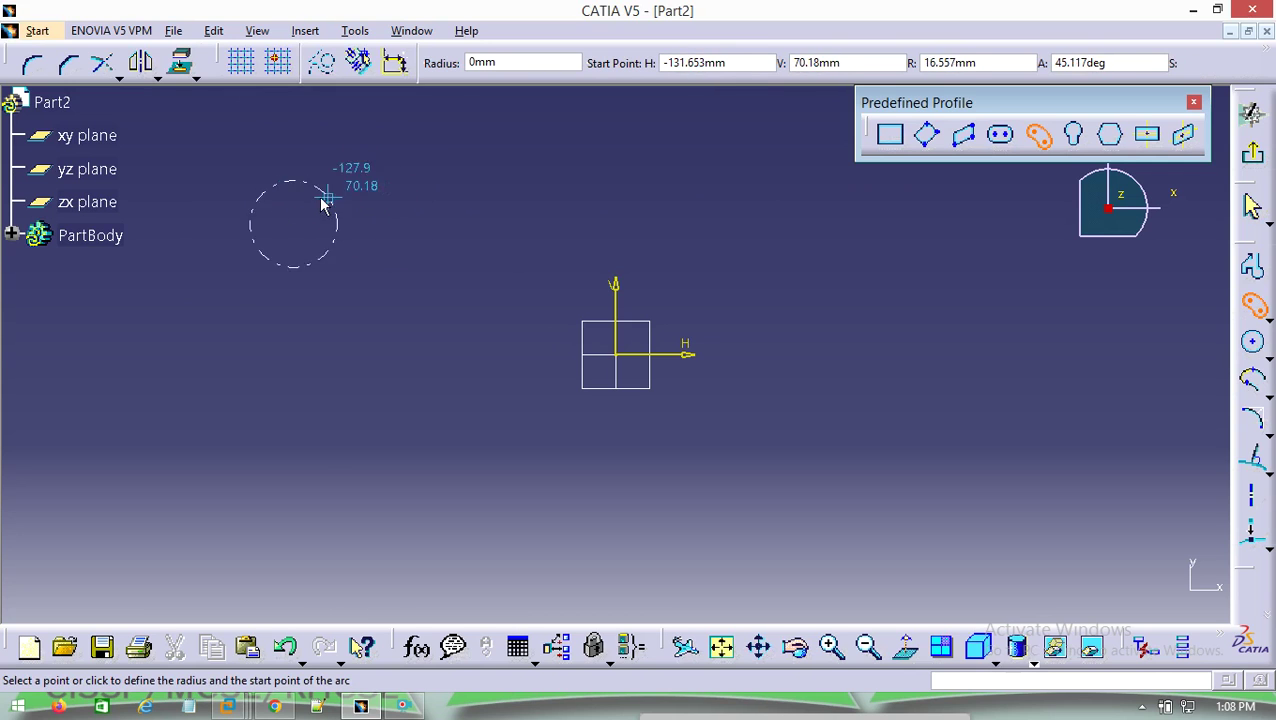
pyautogui.click(401, 246)
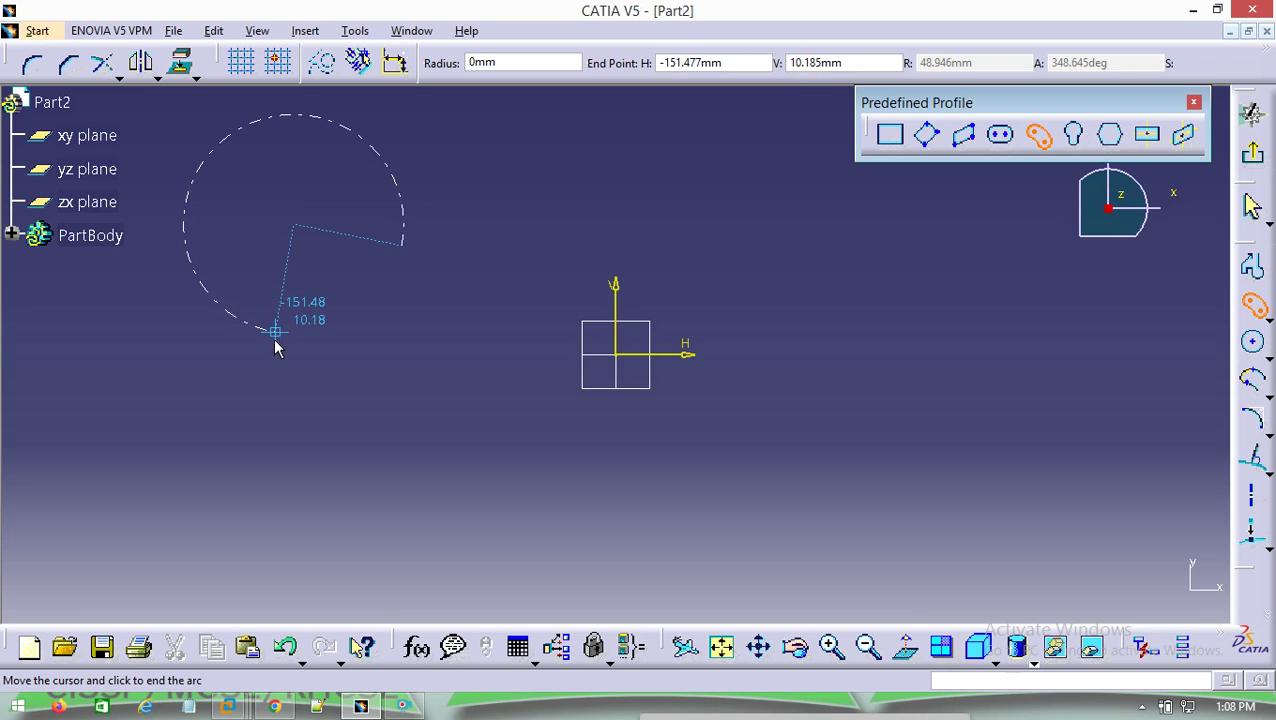
pyautogui.click(276, 337)
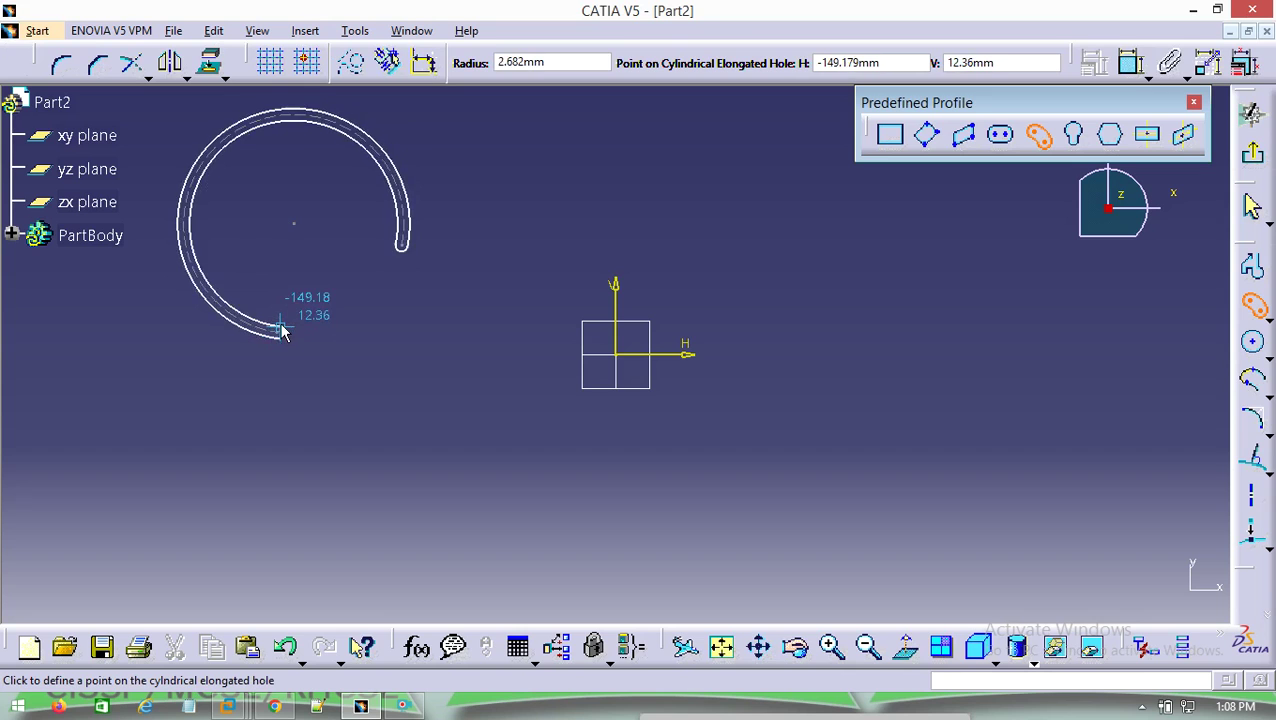
pyautogui.click(283, 327)
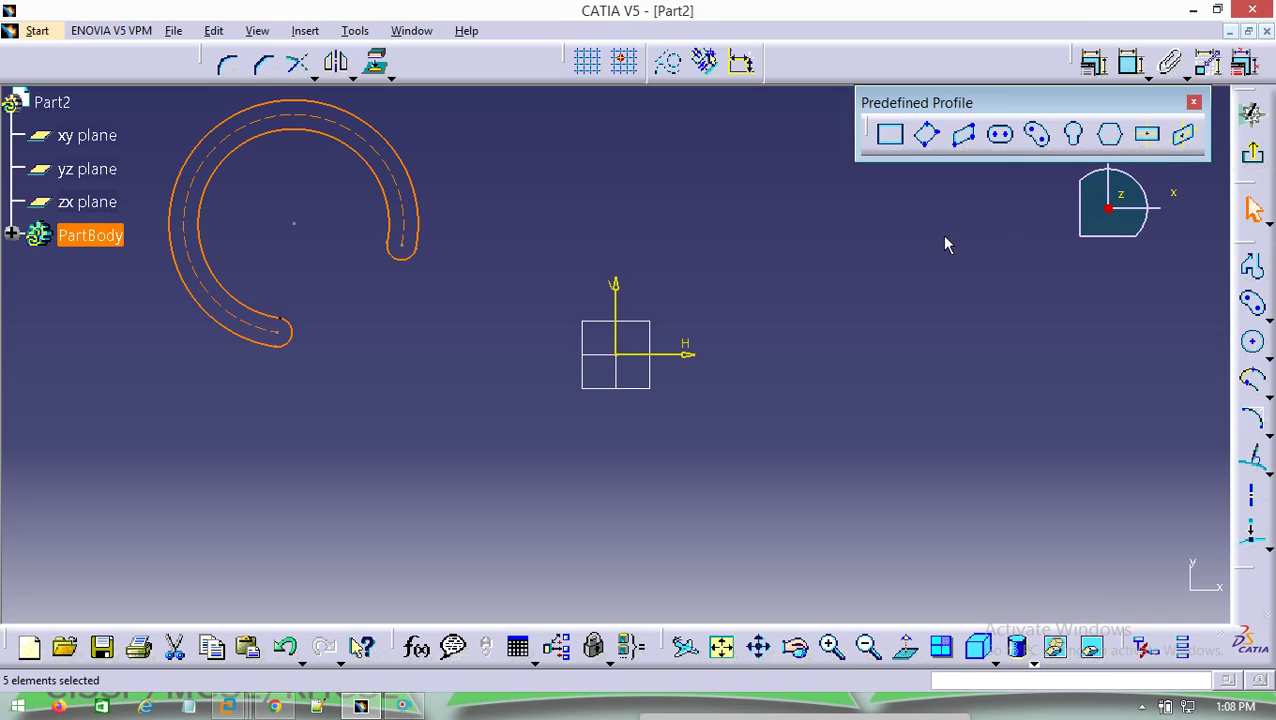
pyautogui.press('Delete')
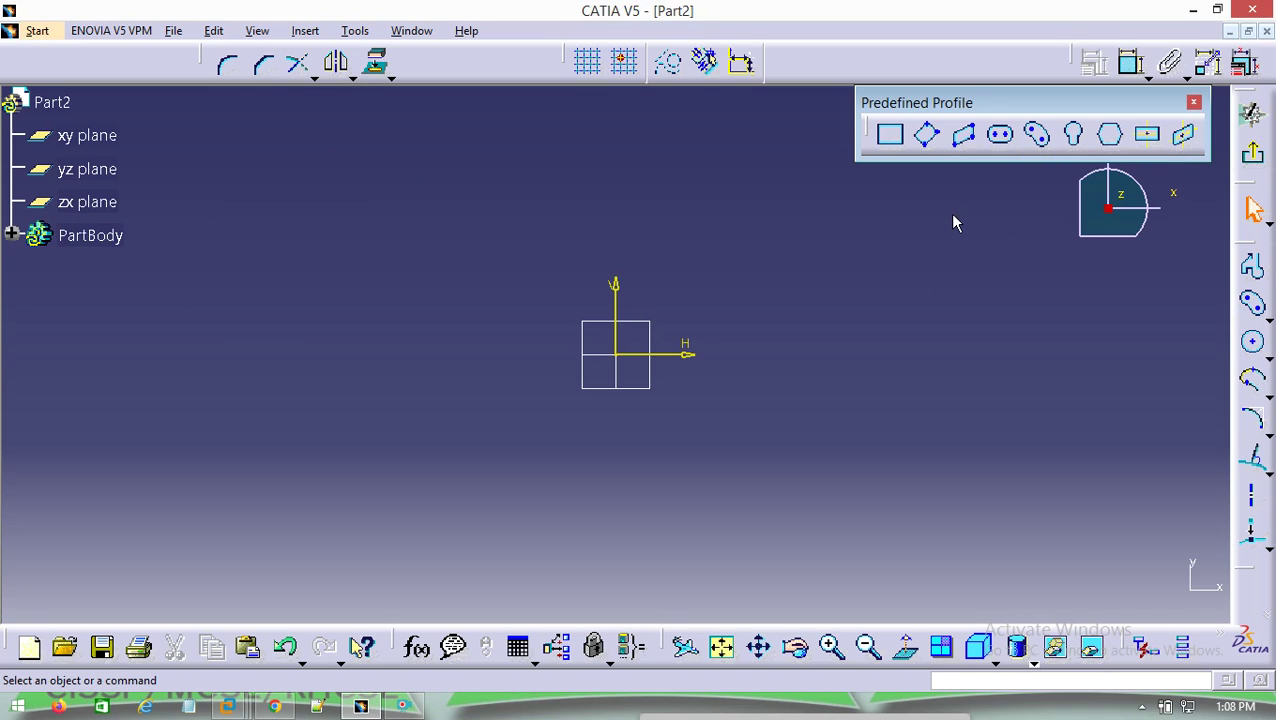
# Step: Draw a vertical Keyhole Profile to the upper left of the origin with its large end at the top, and delete it
pyautogui.click(1076, 136)
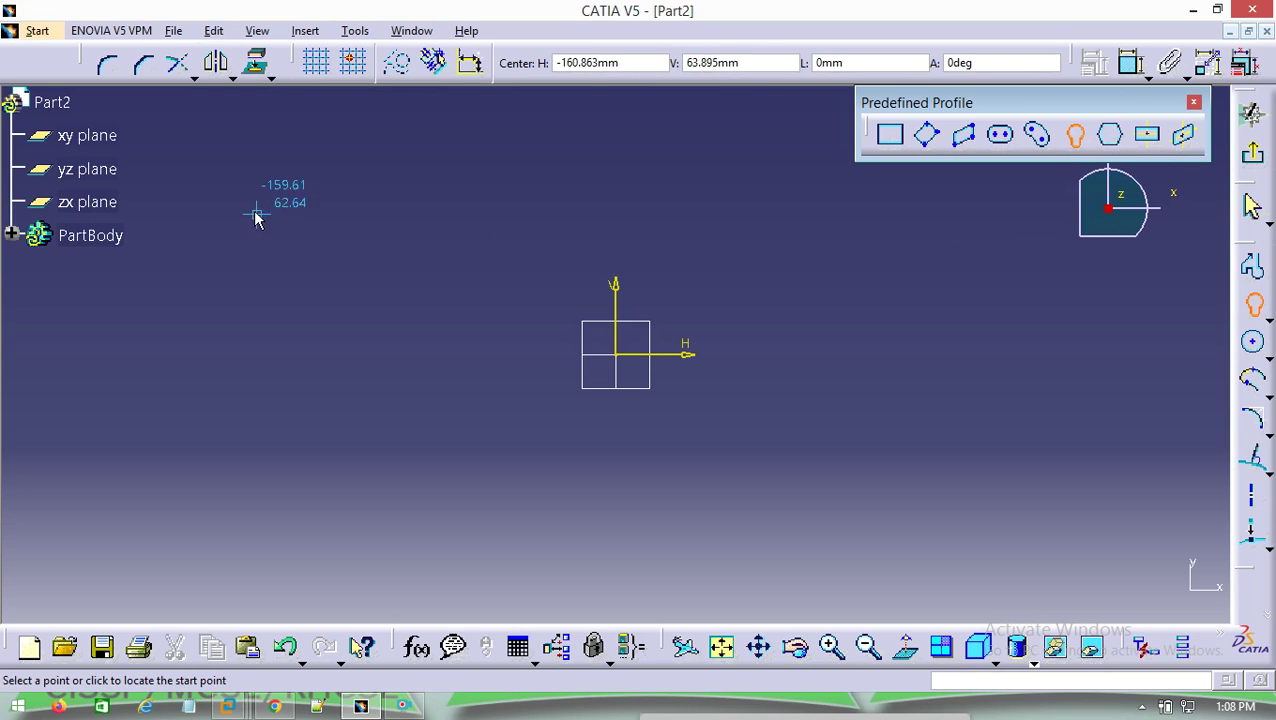
pyautogui.click(314, 190)
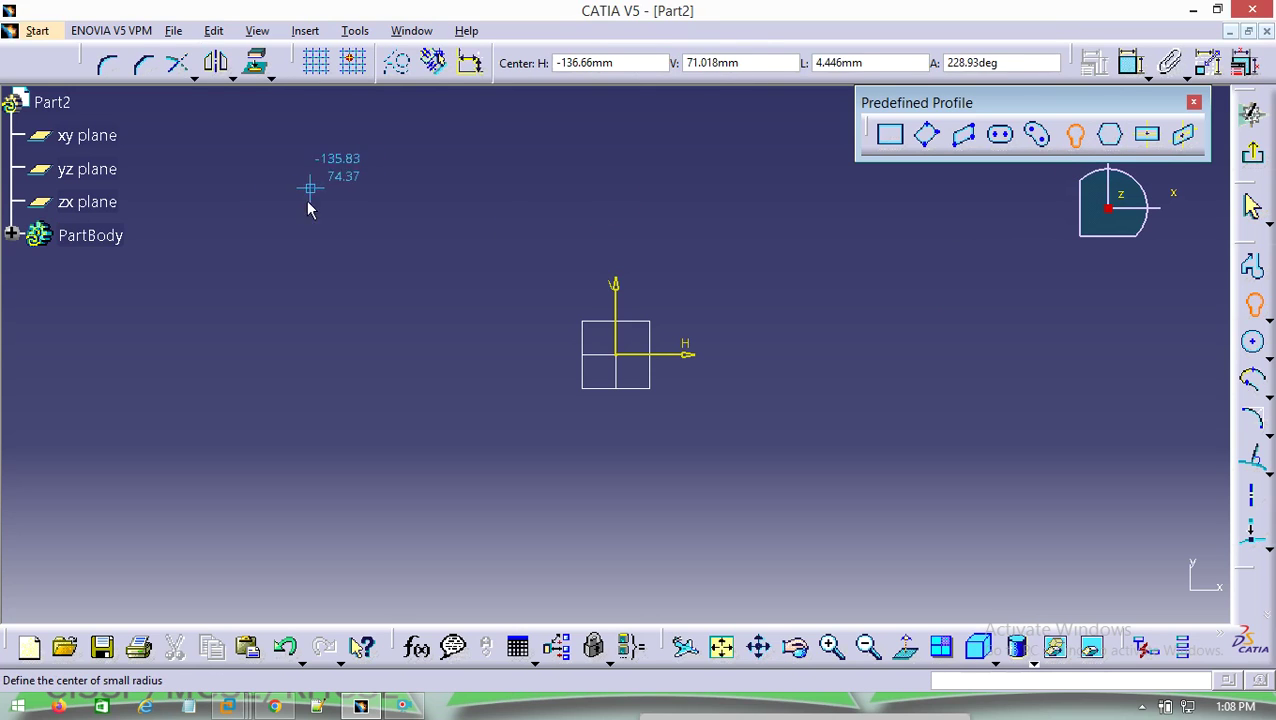
pyautogui.click(314, 321)
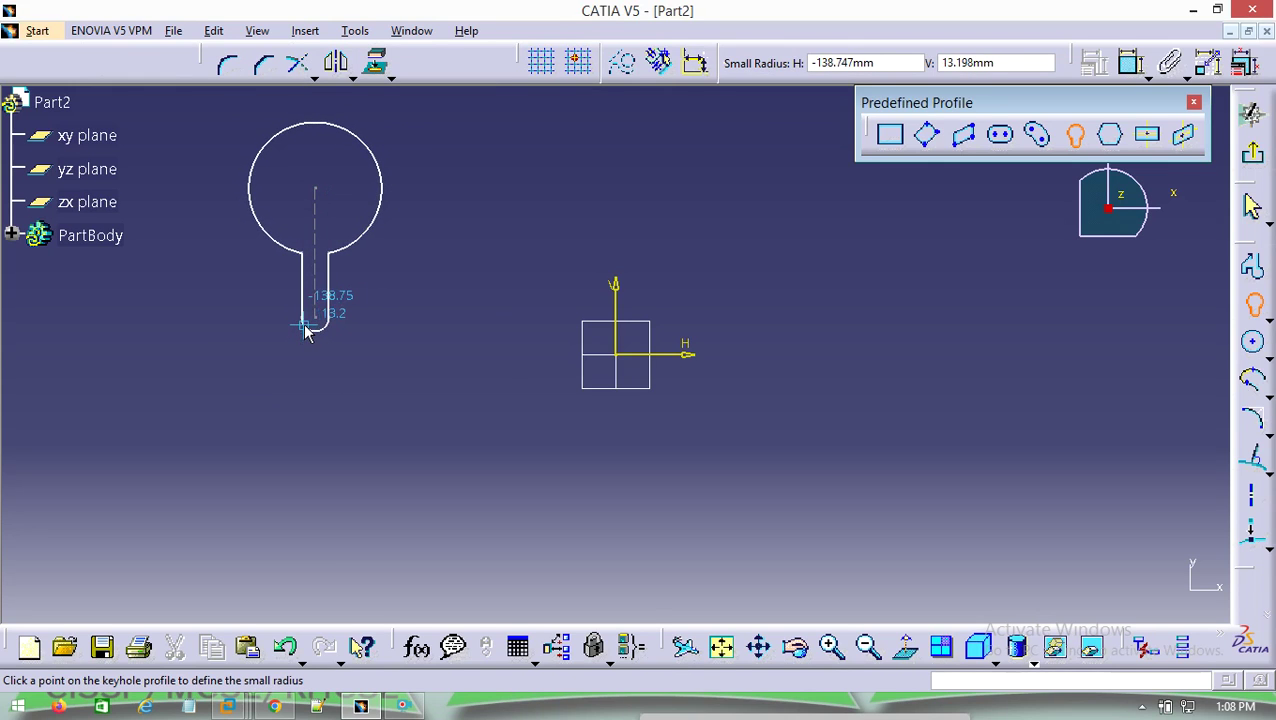
pyautogui.click(305, 327)
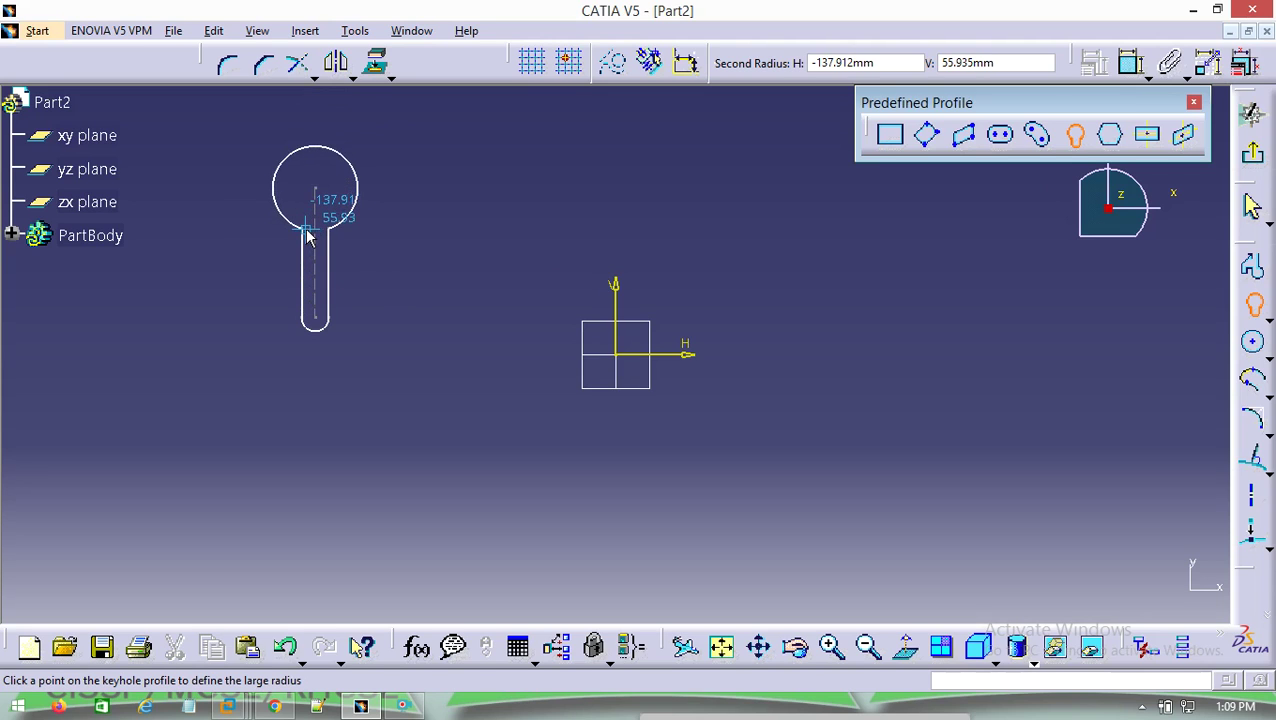
pyautogui.click(307, 236)
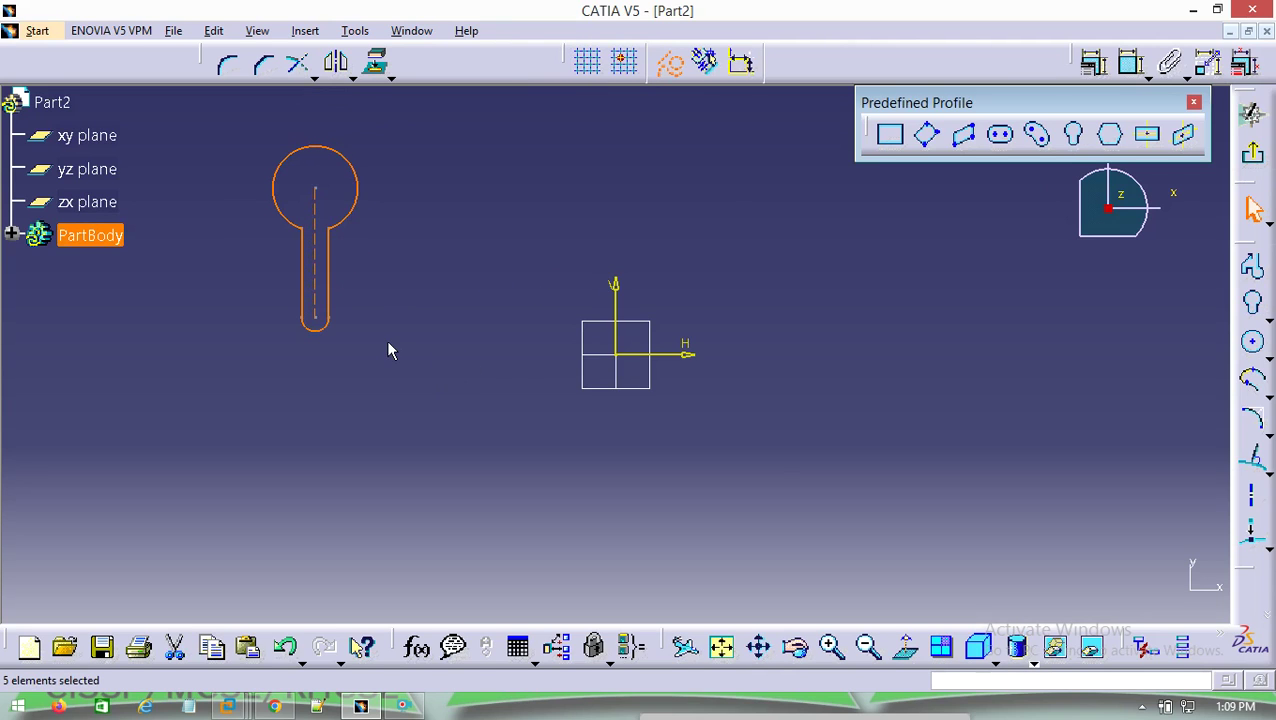
pyautogui.press('Delete')
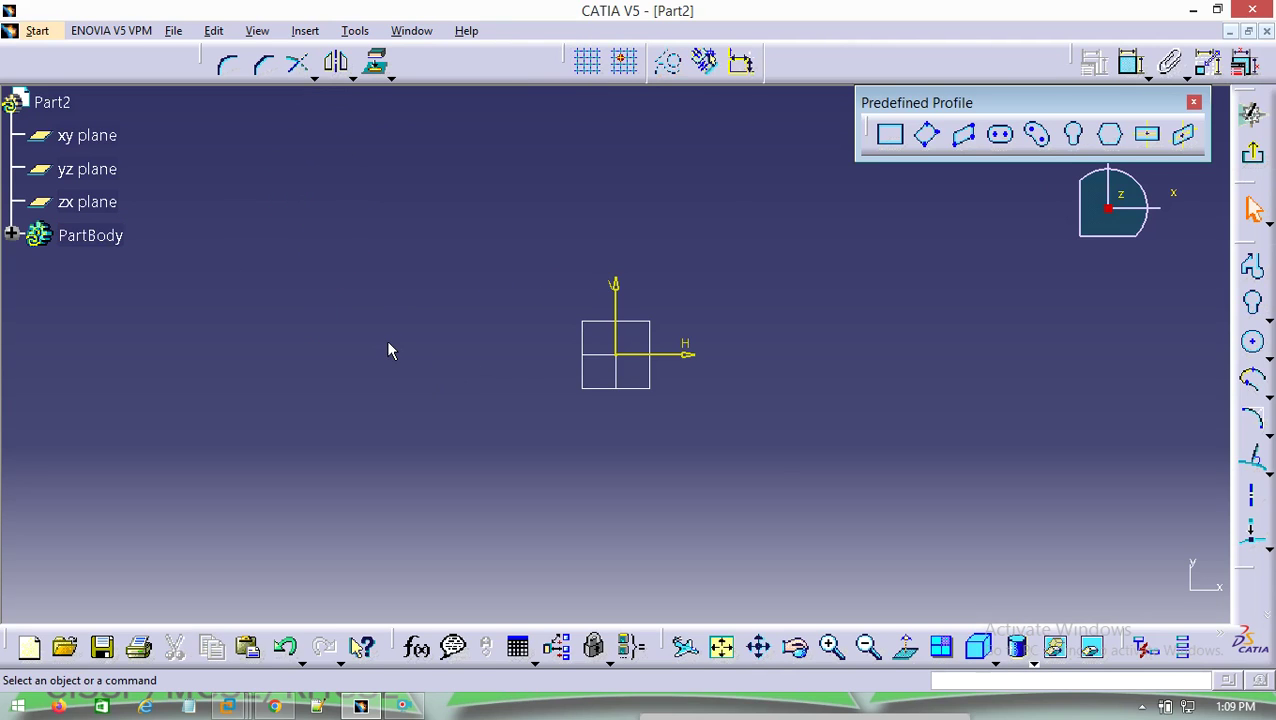
# Step: Draw a hexagon left of the origin with a dimension of about 75 mm at an angle of about 37°, and delete it
pyautogui.click(1113, 138)
pyautogui.click(297, 337)
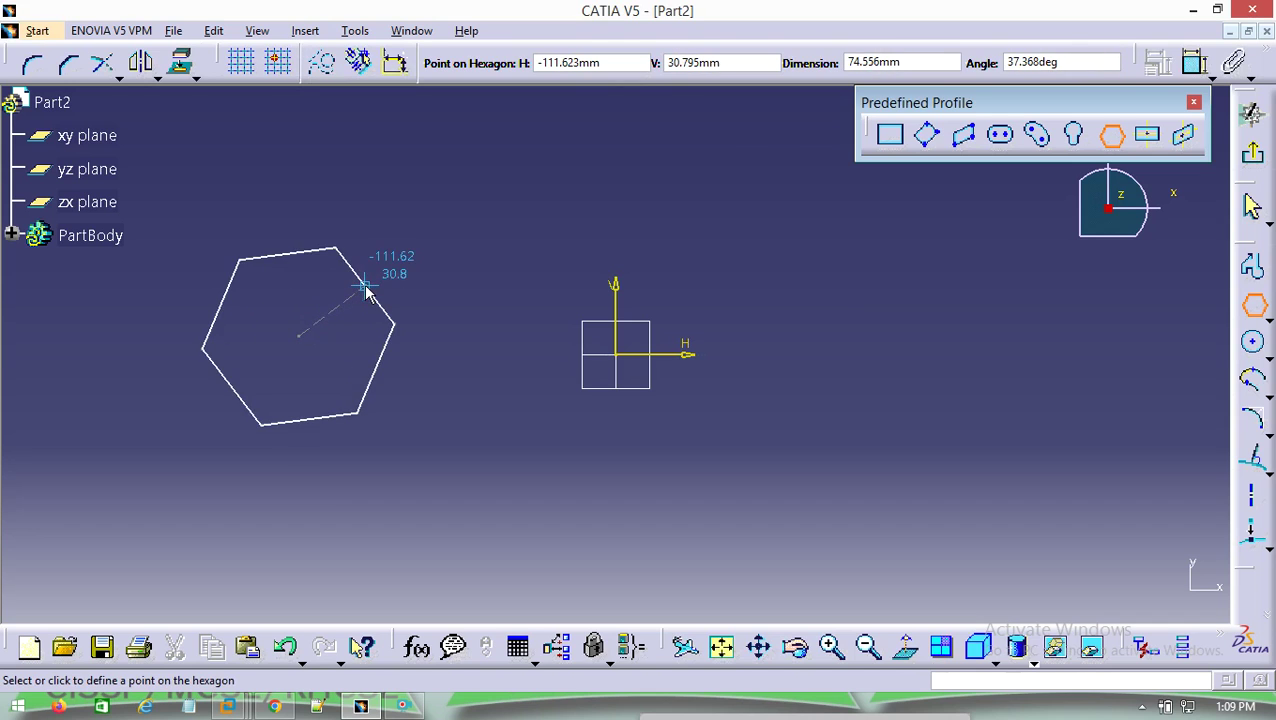
pyautogui.click(365, 287)
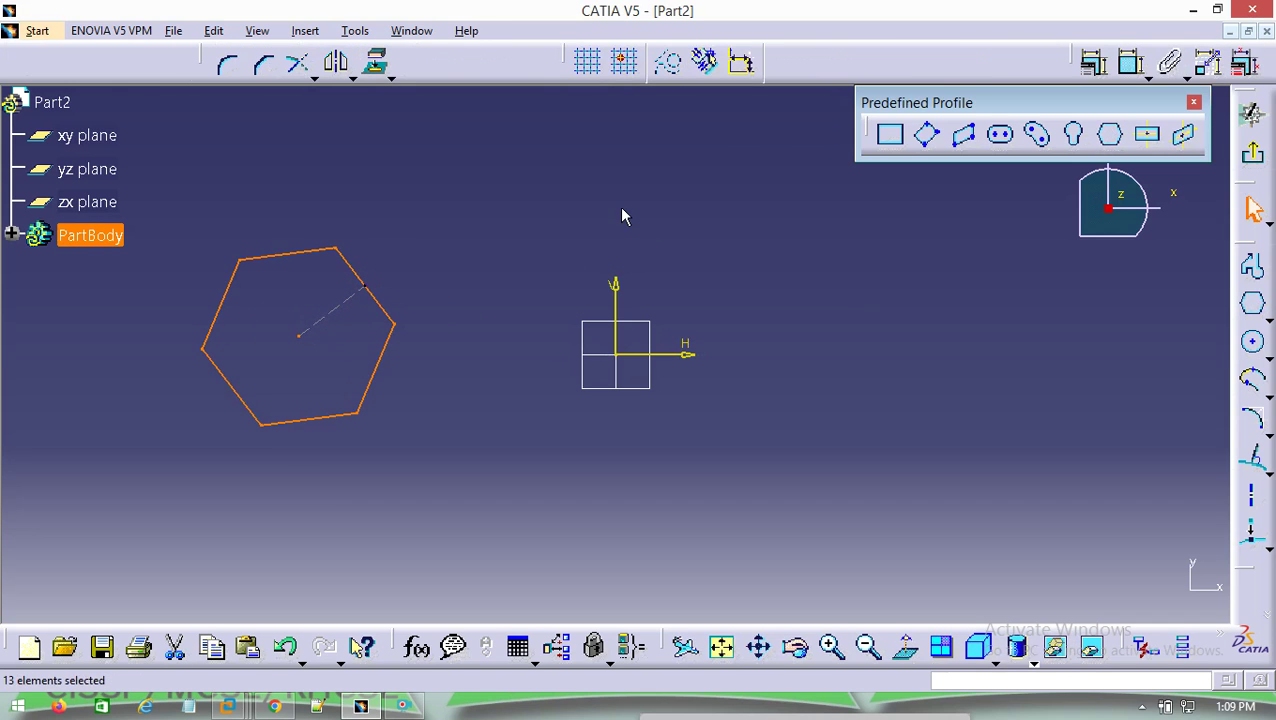
pyautogui.press('Delete')
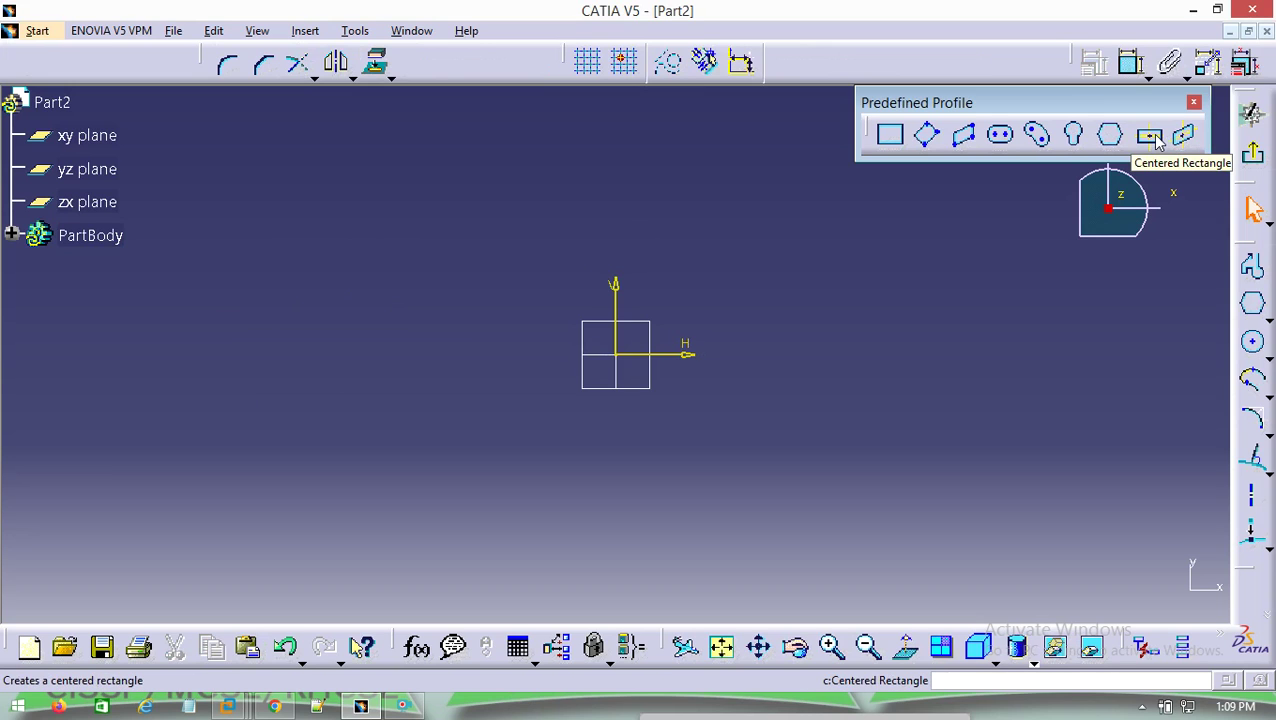
# Step: Draw a Centered Rectangle around a center point left of the origin, and delete it
pyautogui.click(1155, 140)
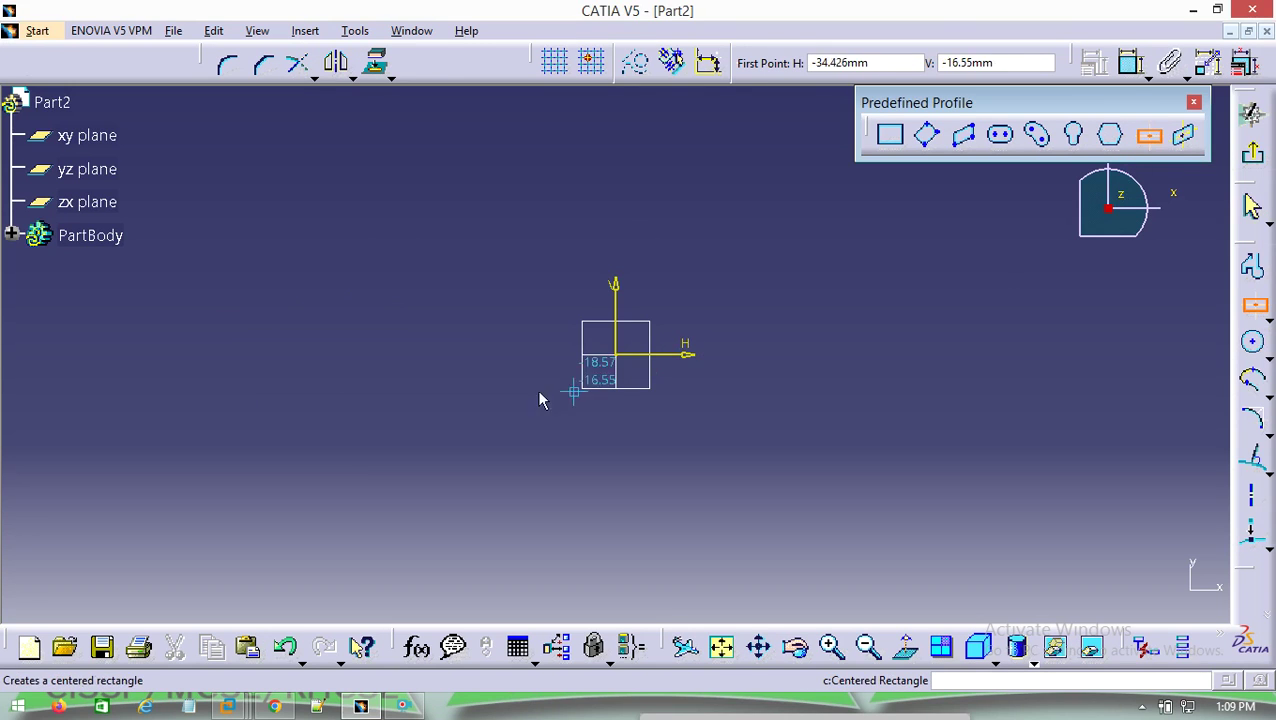
pyautogui.click(306, 338)
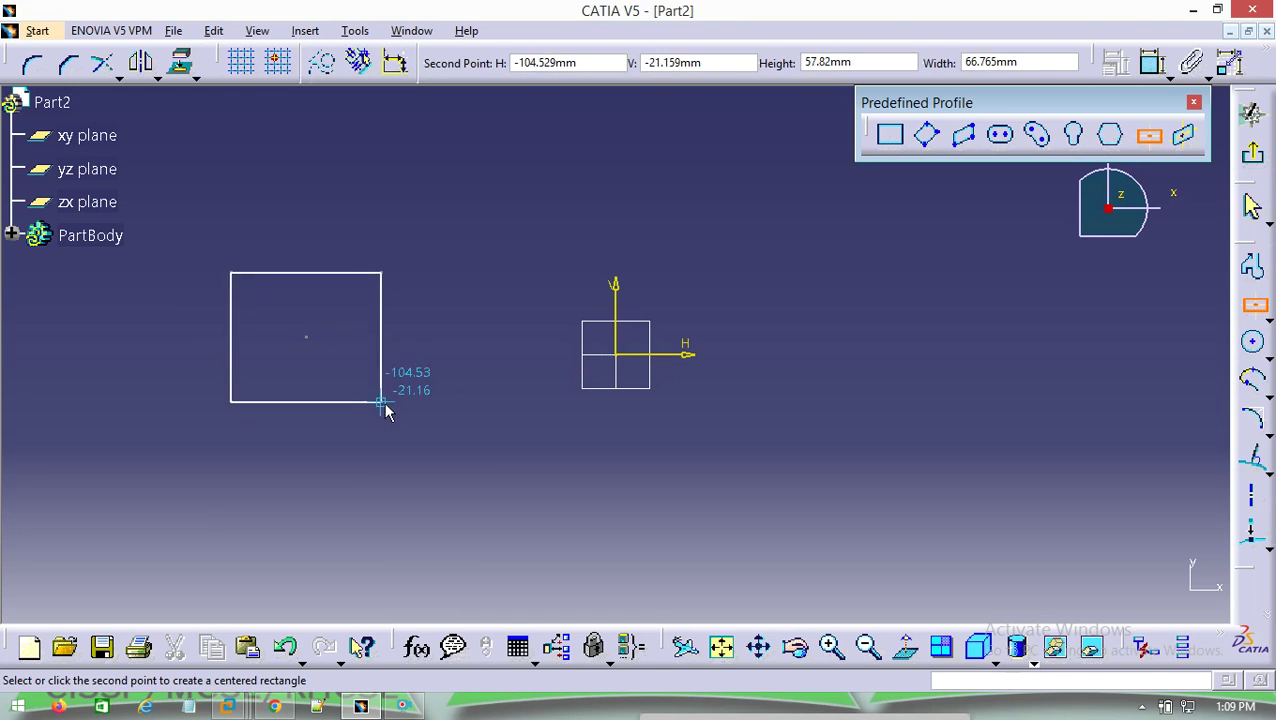
pyautogui.click(408, 414)
pyautogui.press('Delete')
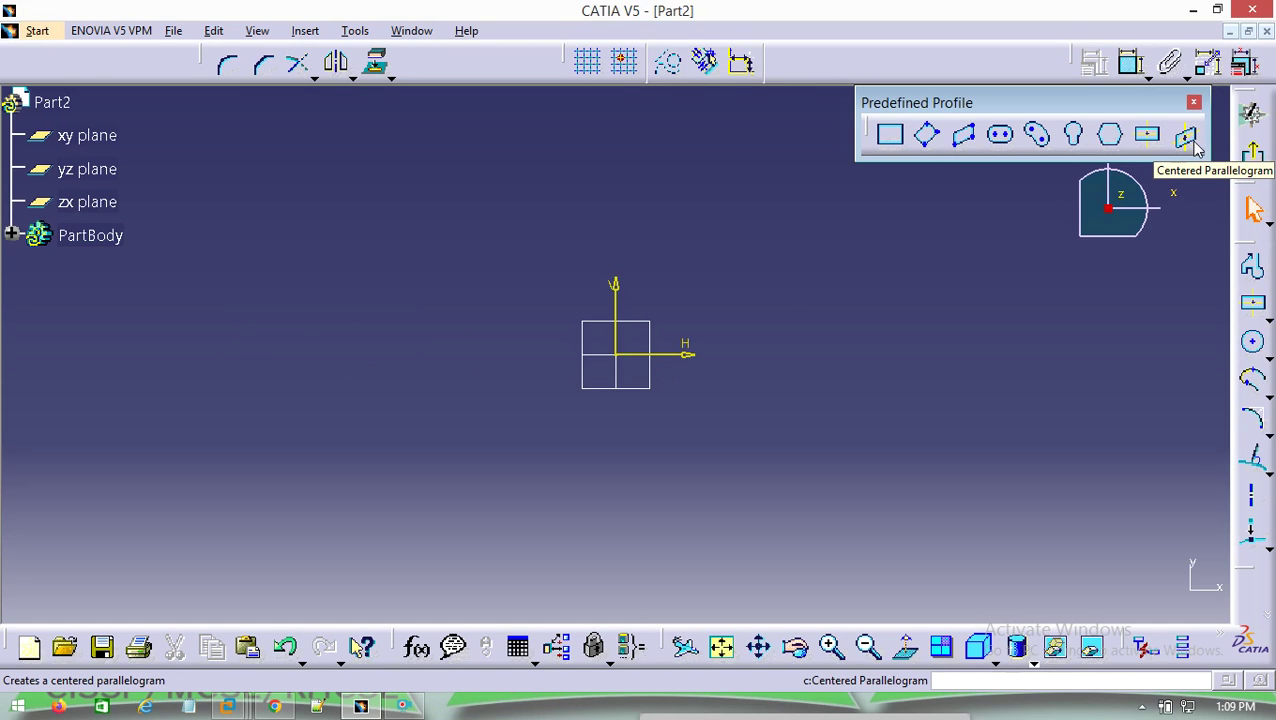
# Step: Draw a Centered Rectangle about 96 mm wide and 80 mm high left of the origin
pyautogui.click(1186, 138)
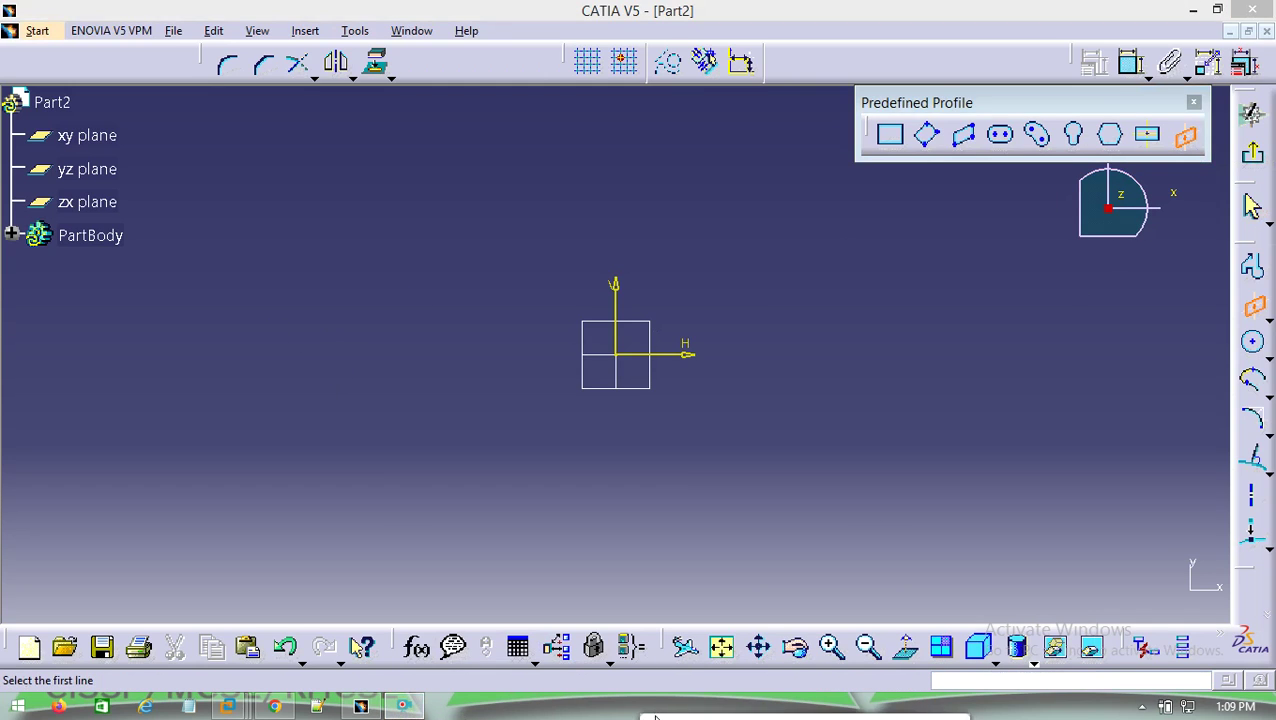
pyautogui.press('Escape')
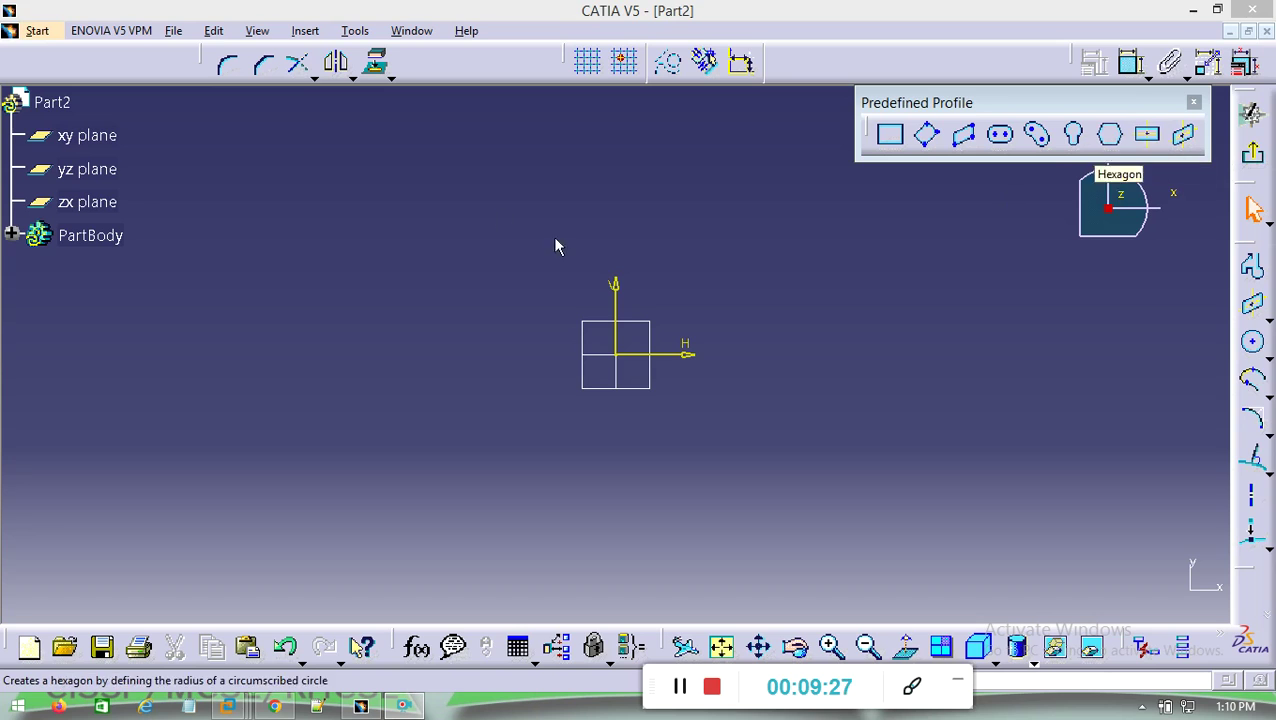
pyautogui.click(1146, 134)
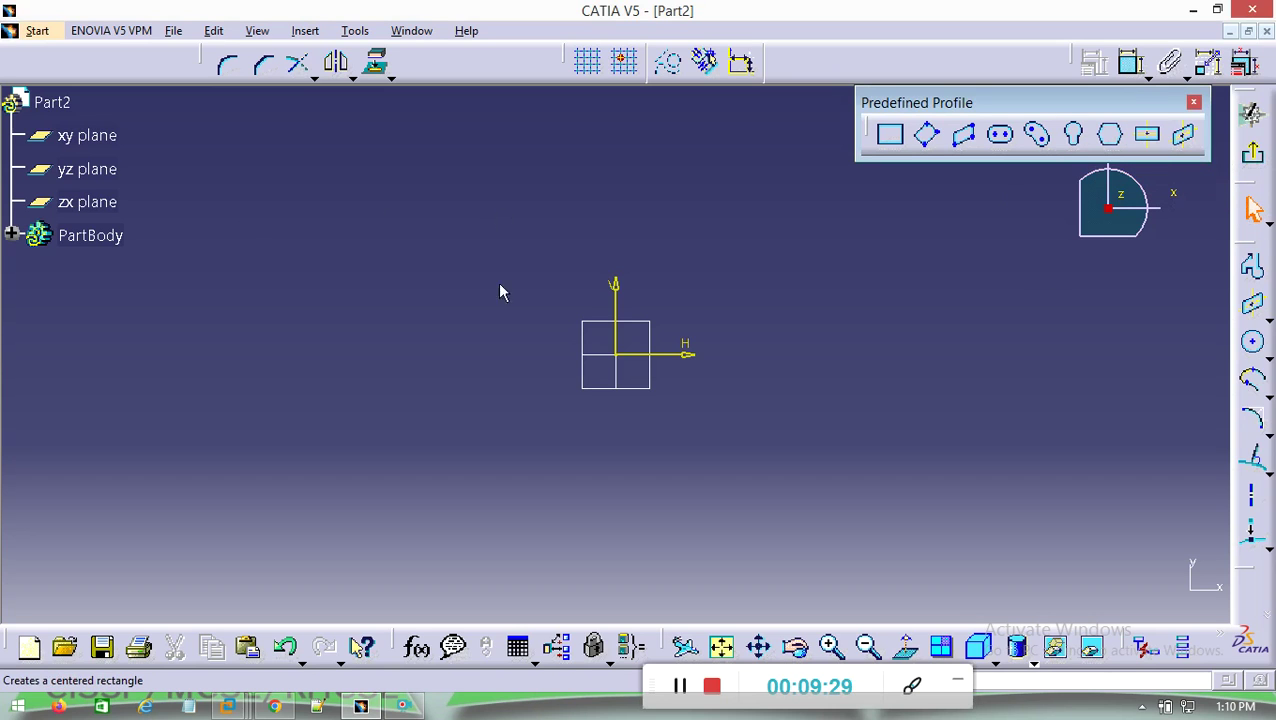
pyautogui.click(1146, 134)
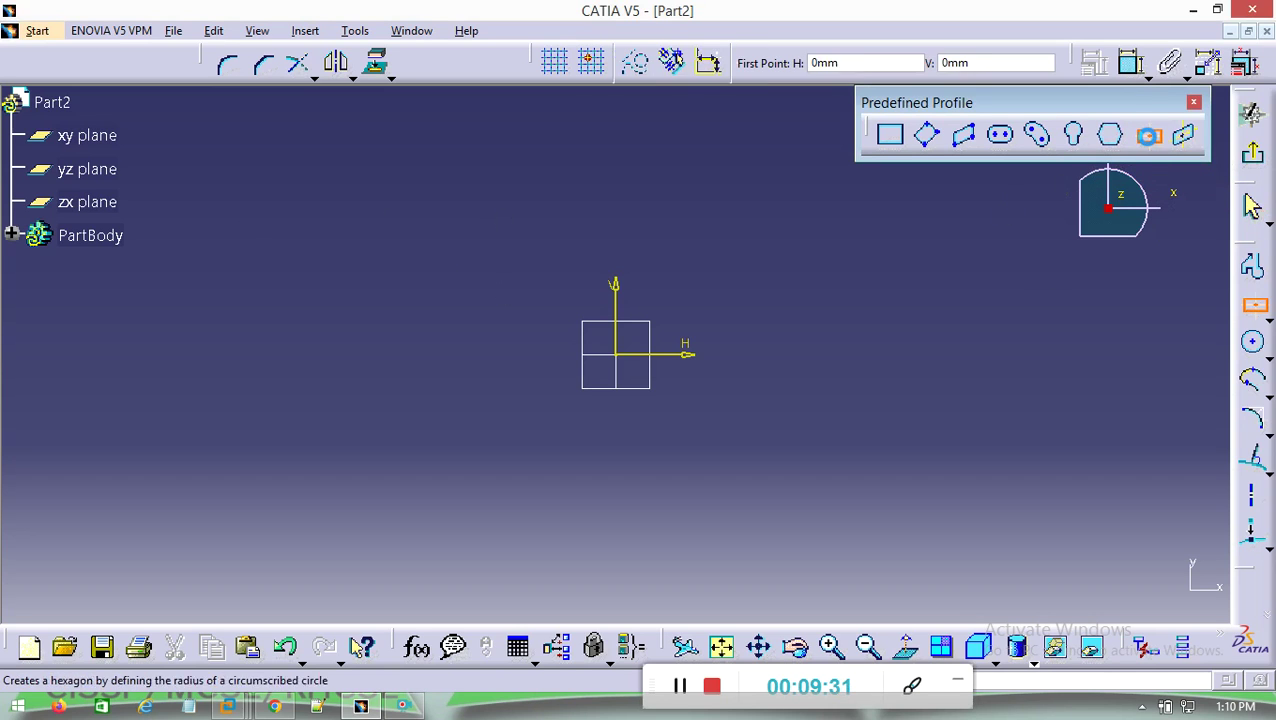
pyautogui.click(310, 334)
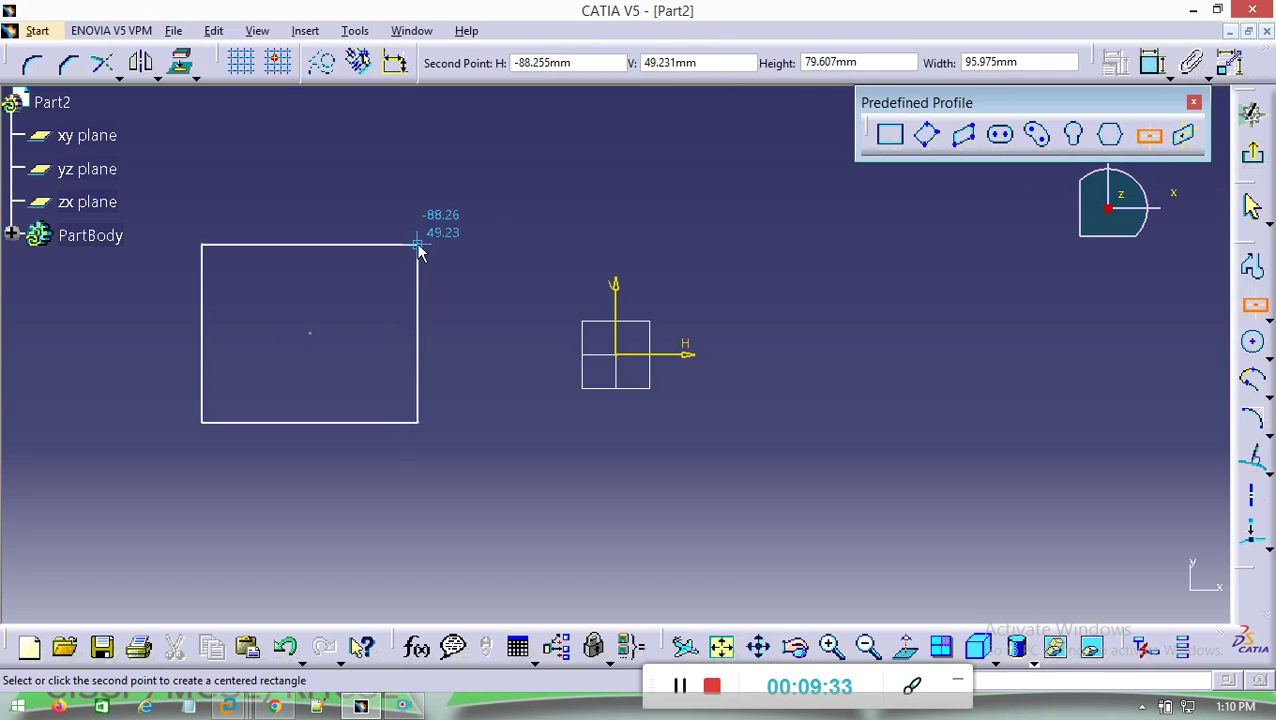
pyautogui.click(418, 244)
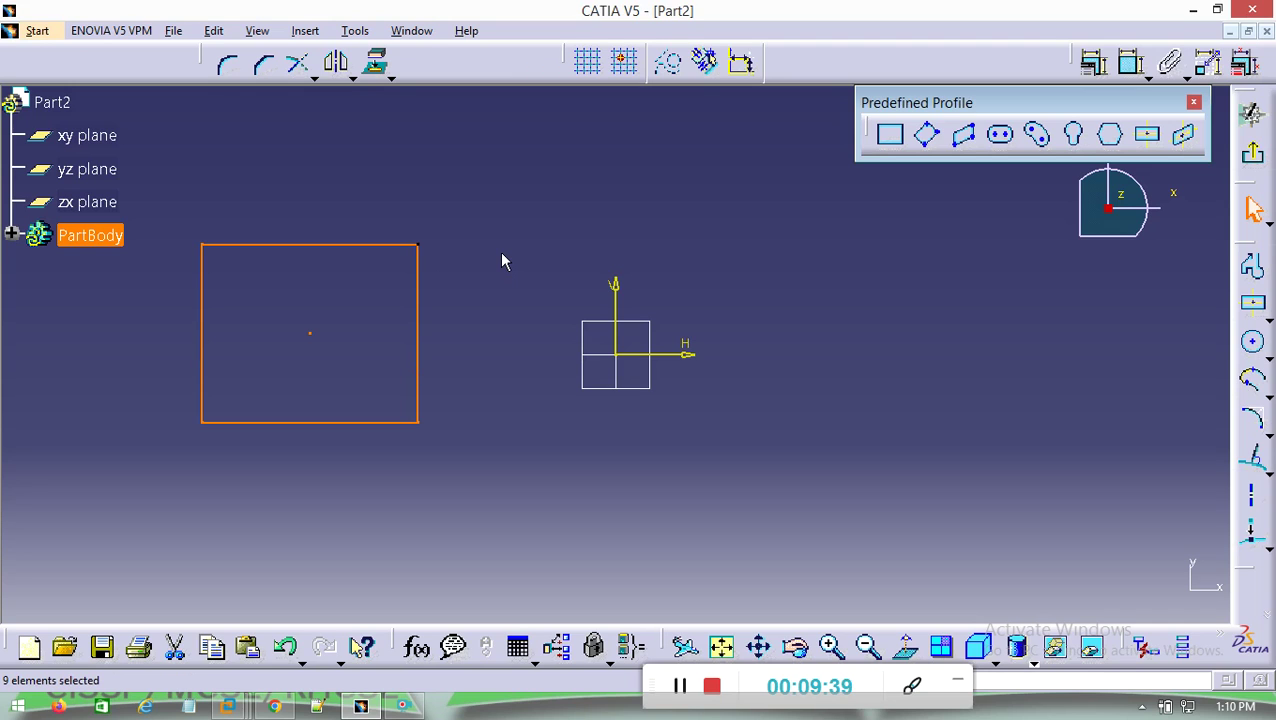
# Step: Draw a Centered Parallelogram using the rectangle's top and right sides as reference lines, and delete both shapes
pyautogui.click(1187, 137)
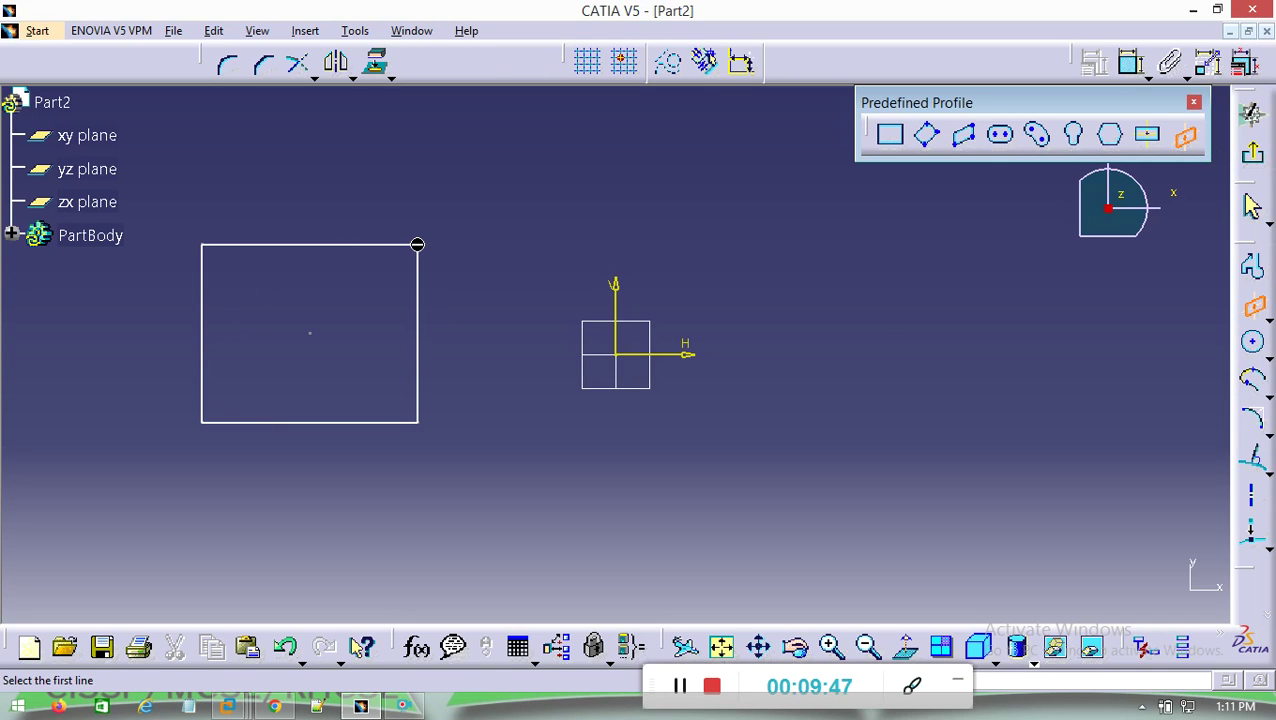
pyautogui.click(322, 245)
pyautogui.click(419, 331)
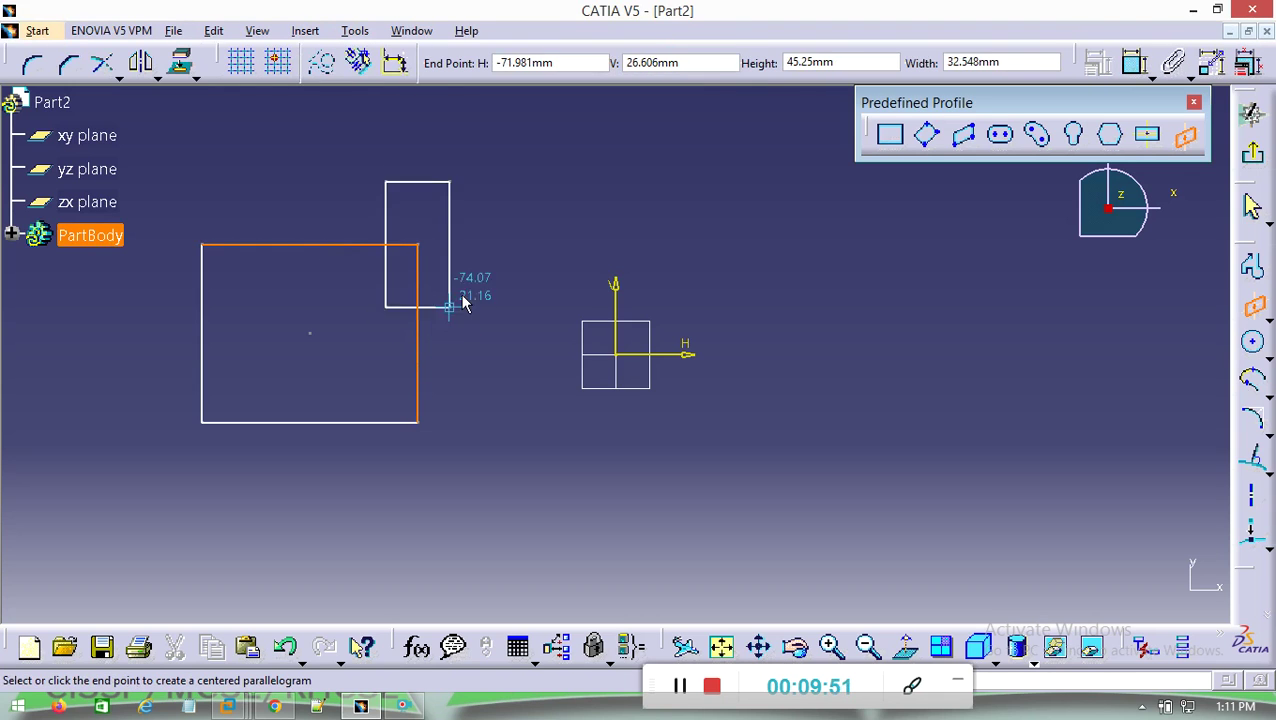
pyautogui.click(513, 306)
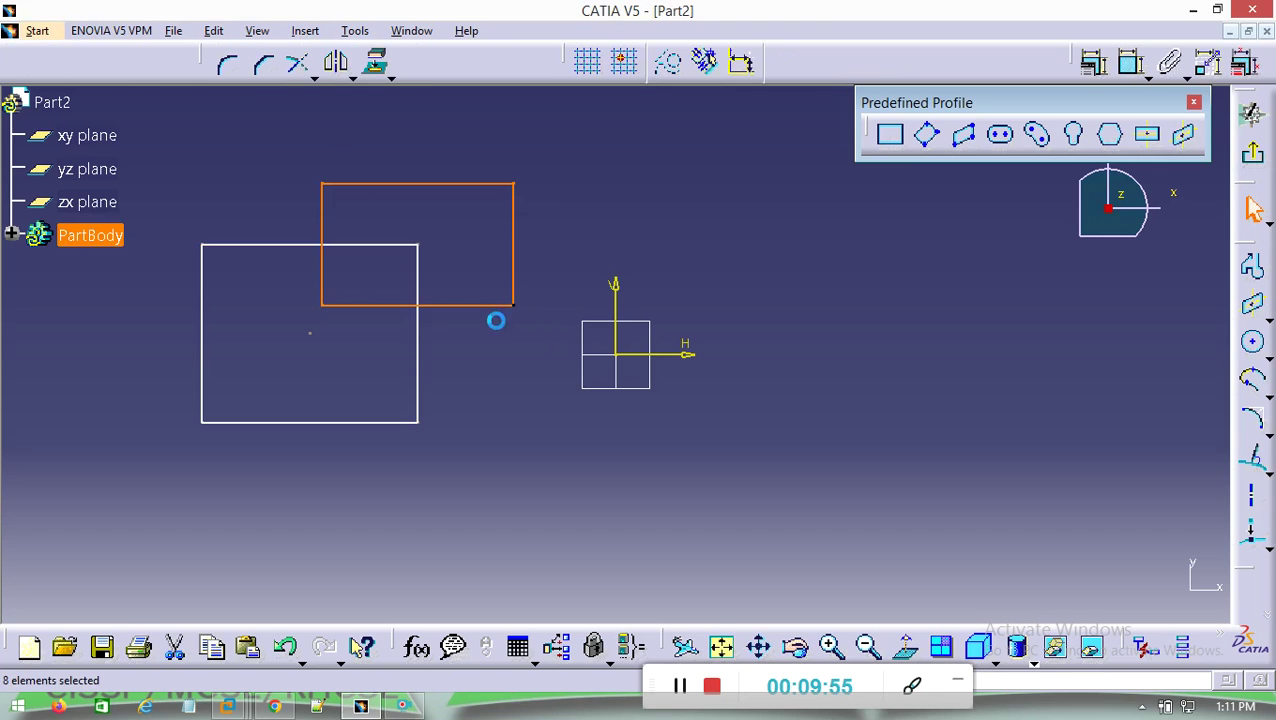
pyautogui.click(594, 165)
pyautogui.moveTo(582, 148); pyautogui.dragTo(184, 454)
pyautogui.press('Delete')
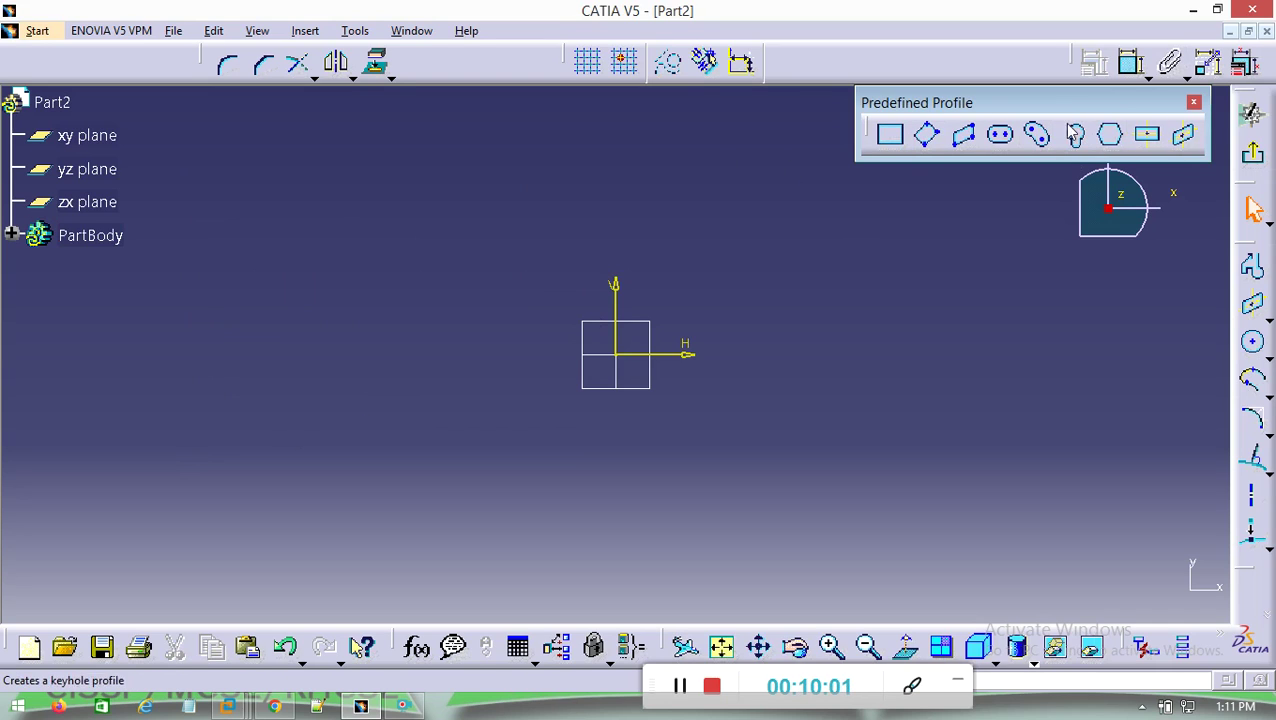
# Step: Close the floating Predefined Profile tools and place the Circle tools as a floating set near the upper right
pyautogui.click(1195, 102)
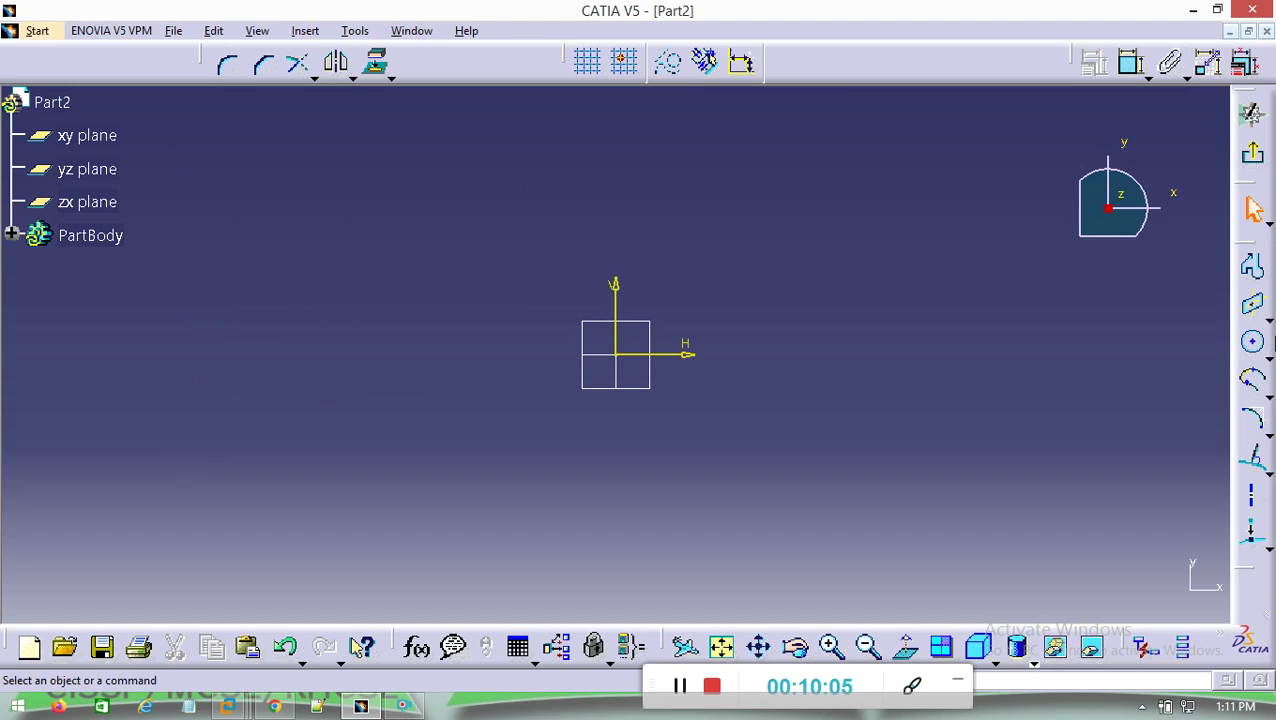
pyautogui.click(1269, 357)
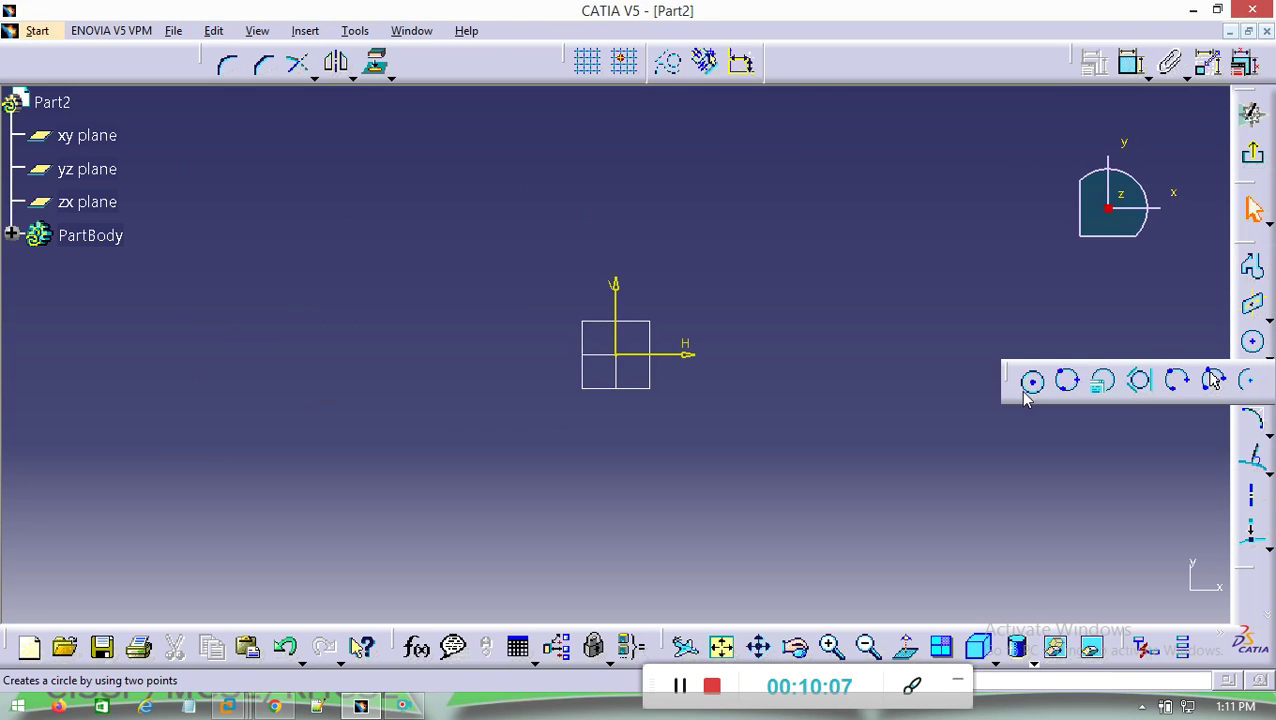
pyautogui.moveTo(1006, 378); pyautogui.dragTo(934, 153)
pyautogui.moveTo(930, 162); pyautogui.dragTo(932, 163)
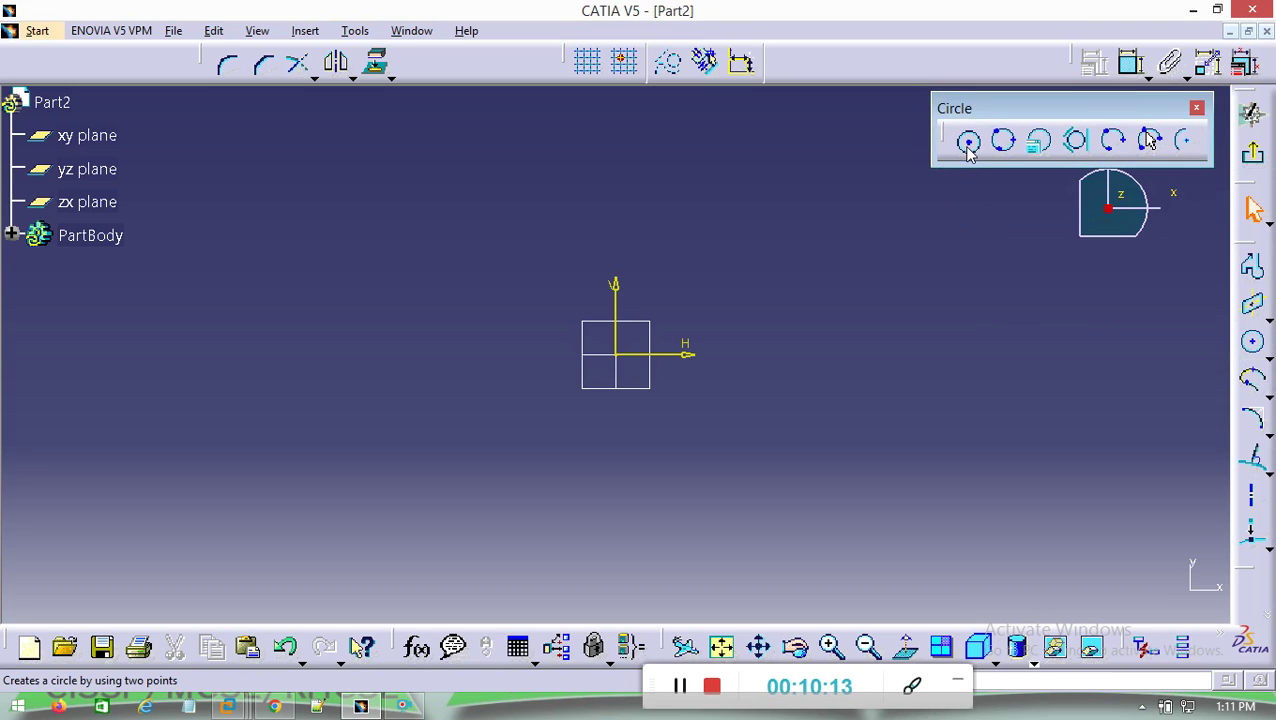
# Step: Draw a circle by center and radius point to the upper left of the origin
pyautogui.click(968, 144)
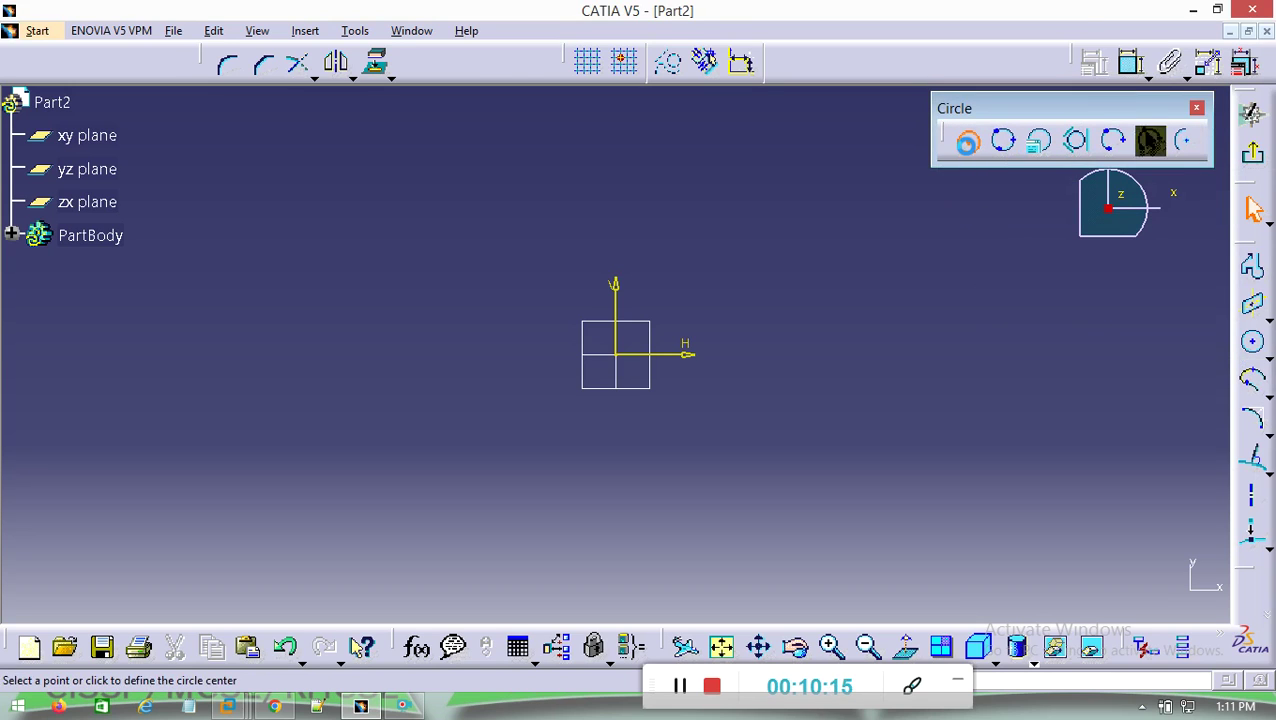
pyautogui.click(336, 294)
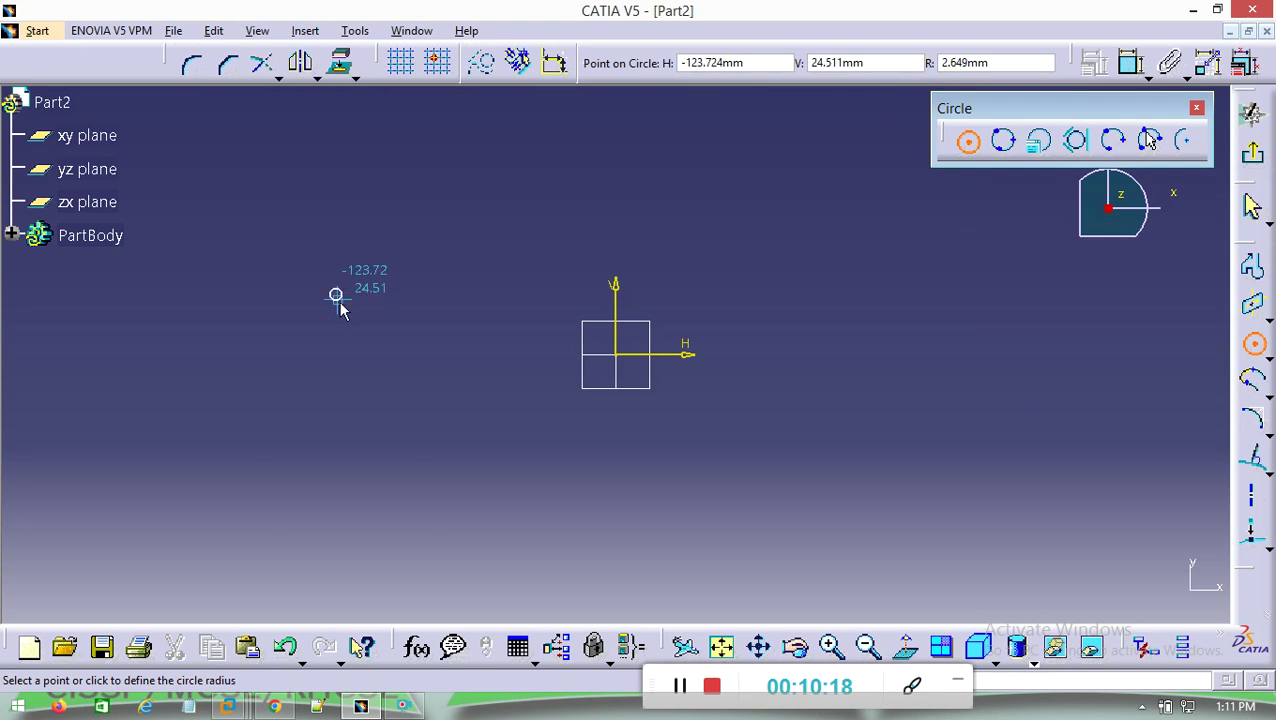
pyautogui.click(377, 360)
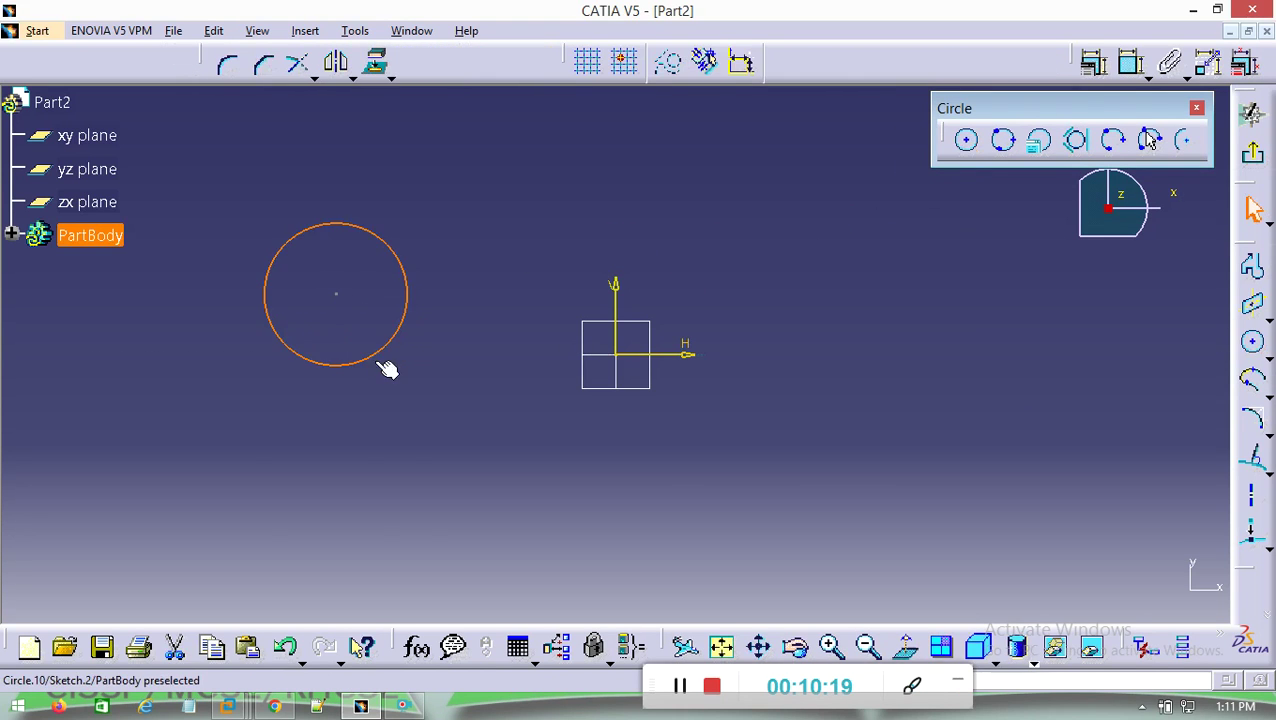
# Step: Draw a smaller Three Point Circle above the origin, slightly left of the vertical axis
pyautogui.click(1005, 141)
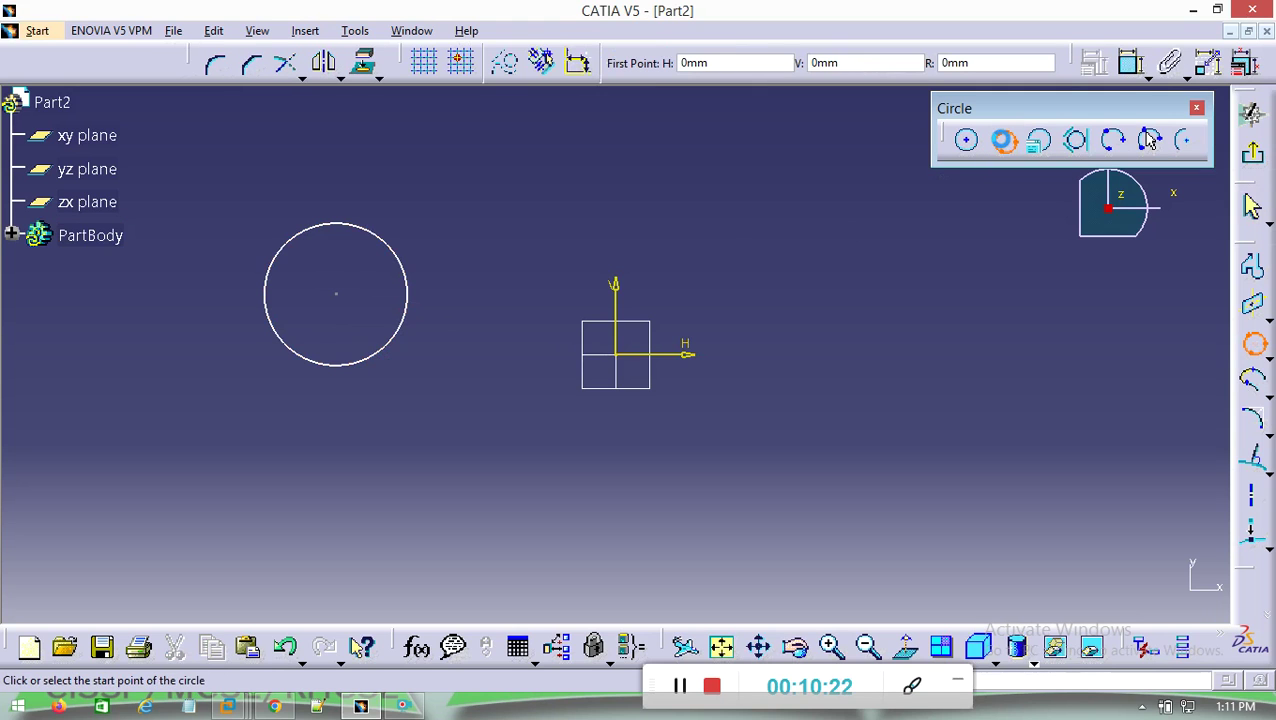
pyautogui.click(515, 212)
pyautogui.click(568, 143)
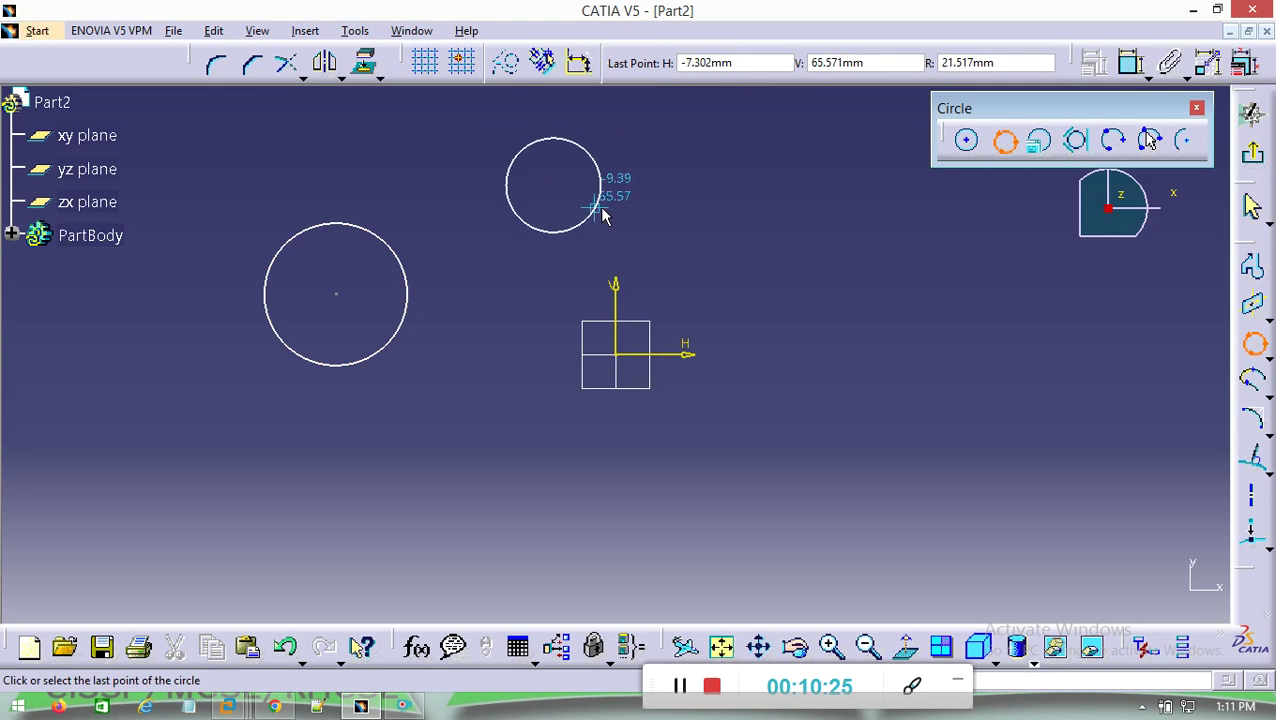
pyautogui.click(611, 208)
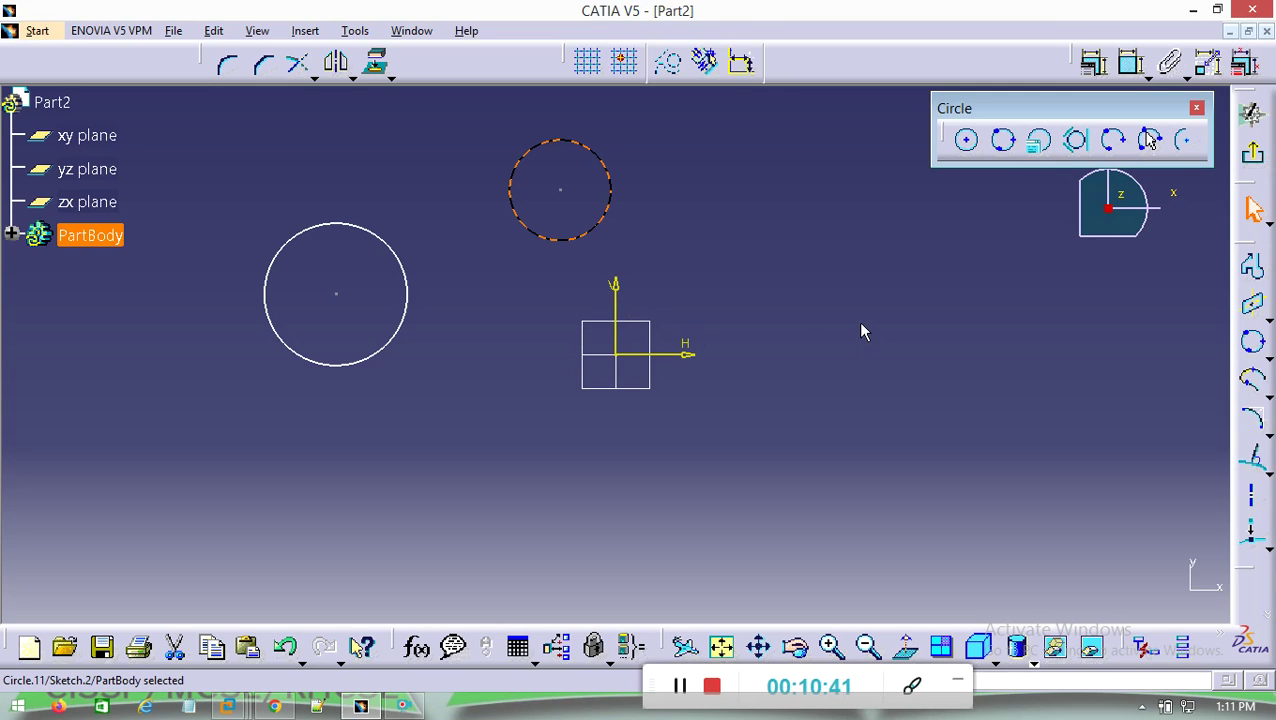
# Step: Create a circle using coordinates with its center at H 20 mm, V 20 mm and a radius of 30 mm
pyautogui.click(1041, 143)
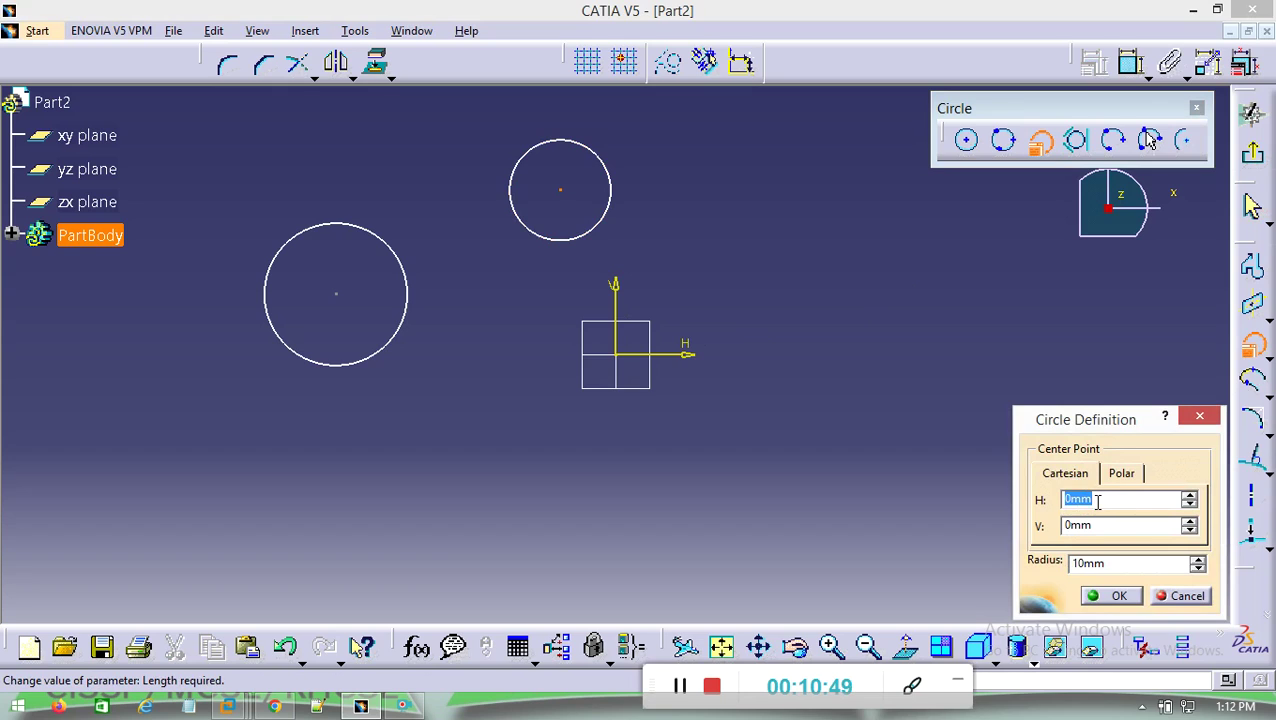
pyautogui.write('20')
pyautogui.press('Tab')
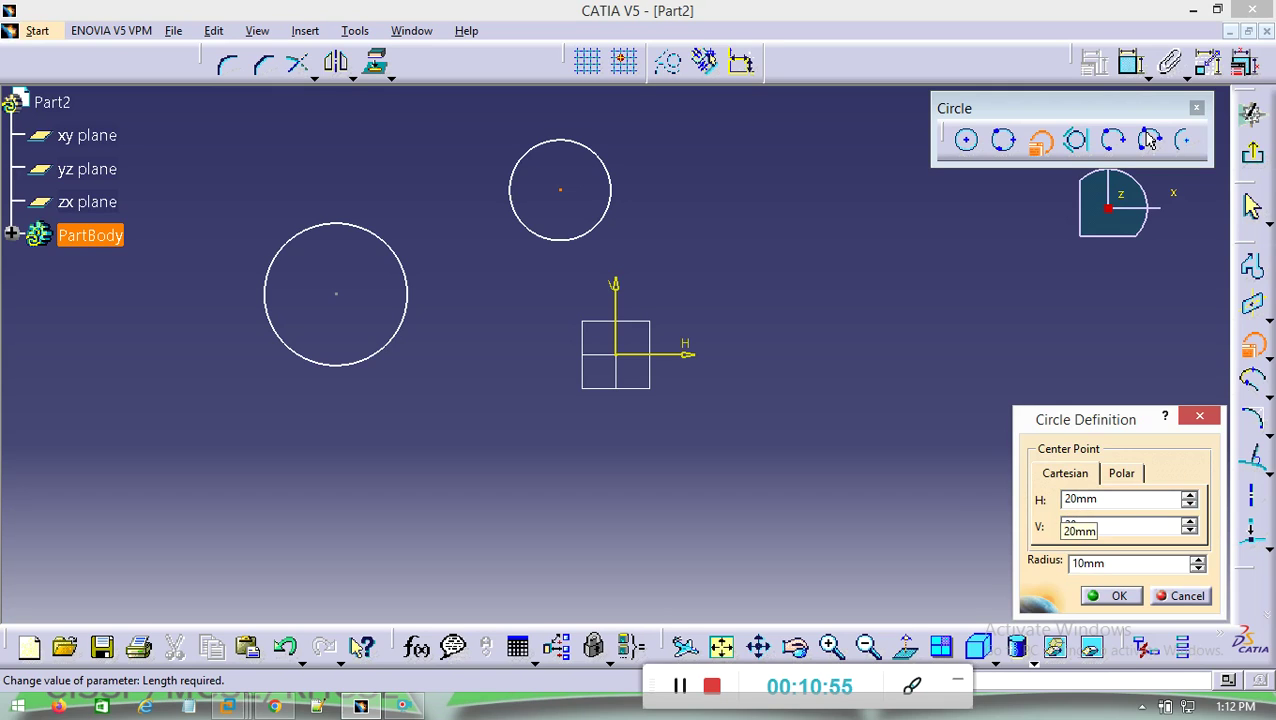
pyautogui.write('20')
pyautogui.press('Tab')
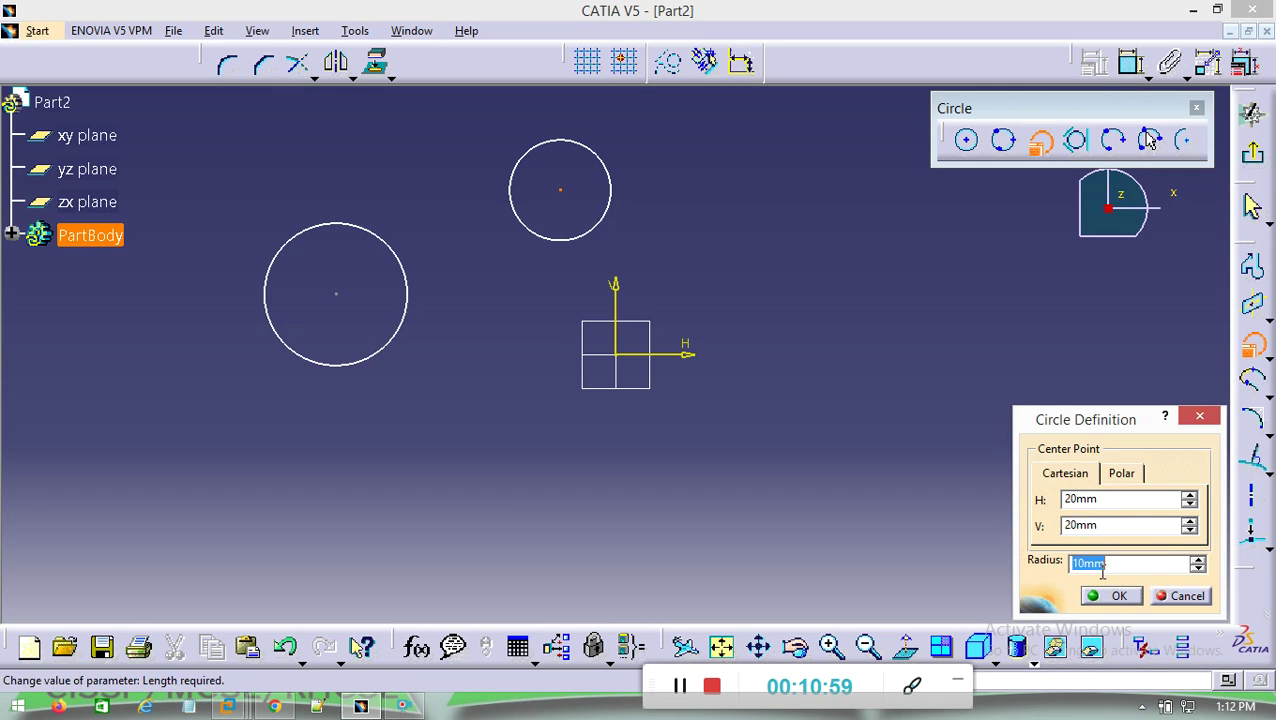
pyautogui.write('30')
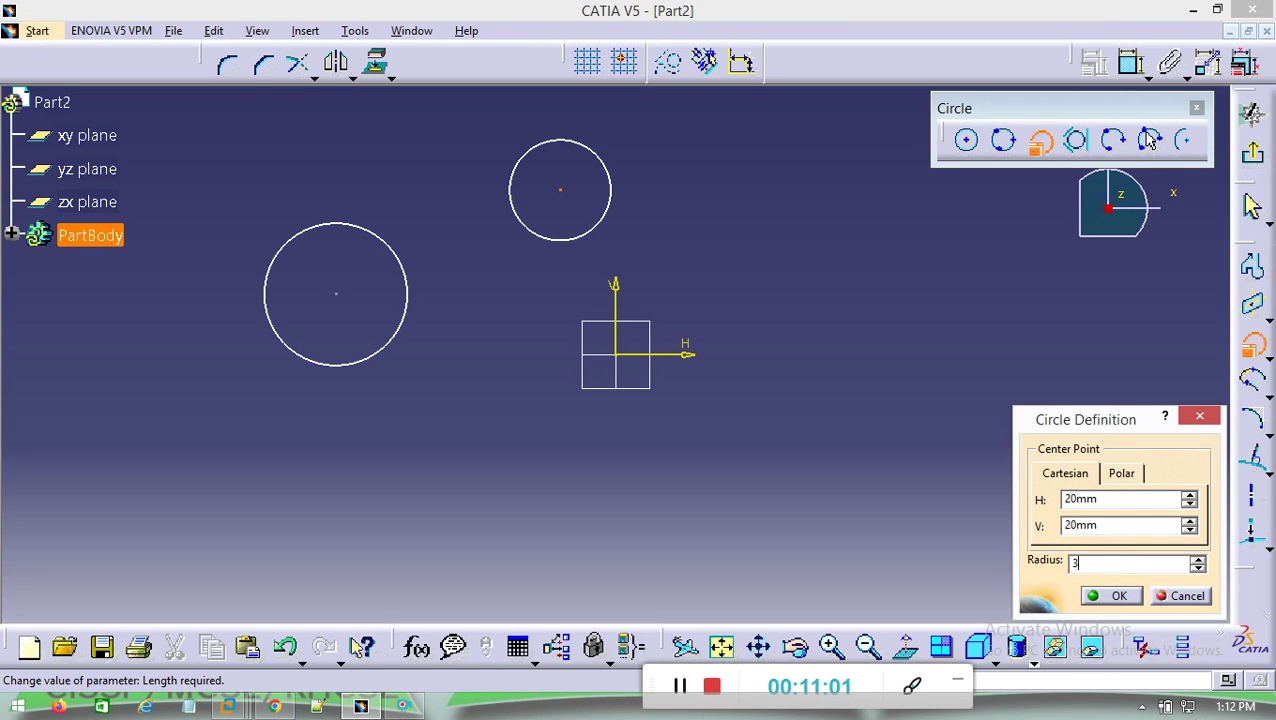
pyautogui.click(1119, 595)
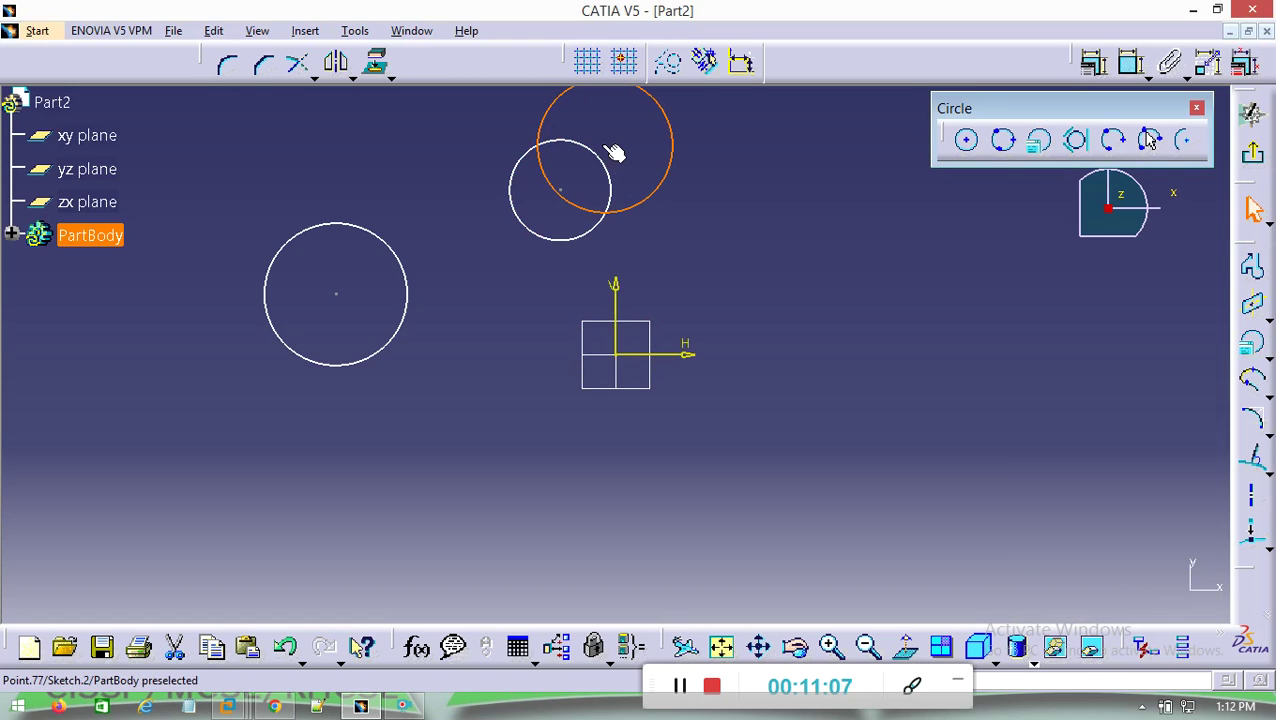
# Step: Delete the circle made from coordinates and the two other circles in the sketch
pyautogui.click(627, 208)
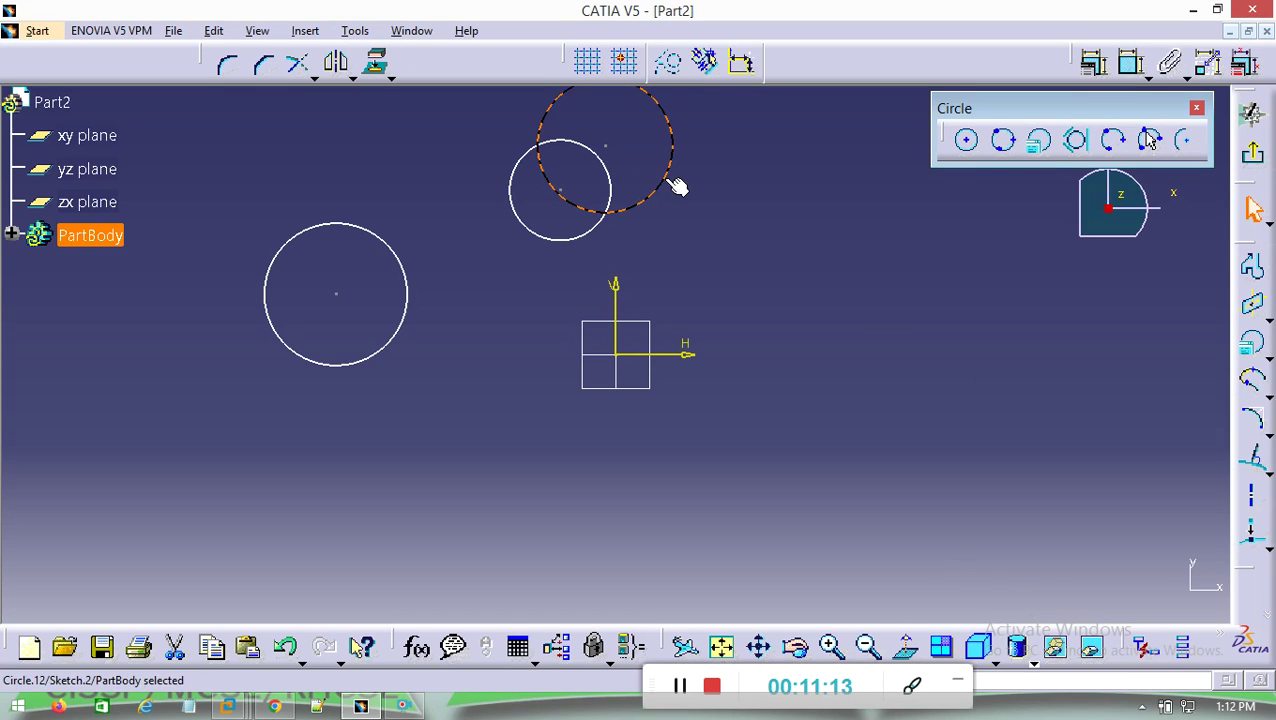
pyautogui.press('Delete')
pyautogui.moveTo(678, 129); pyautogui.dragTo(272, 370)
pyautogui.click(439, 325)
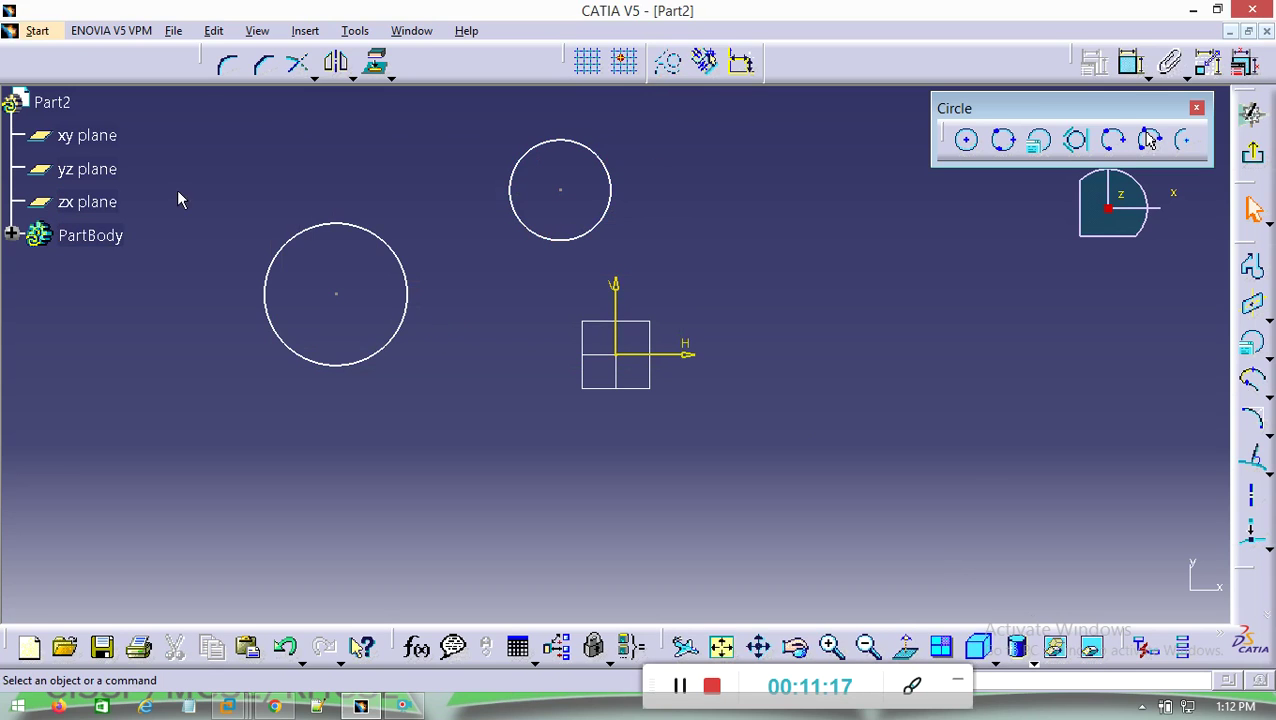
pyautogui.moveTo(214, 102); pyautogui.dragTo(686, 418)
pyautogui.press('Delete')
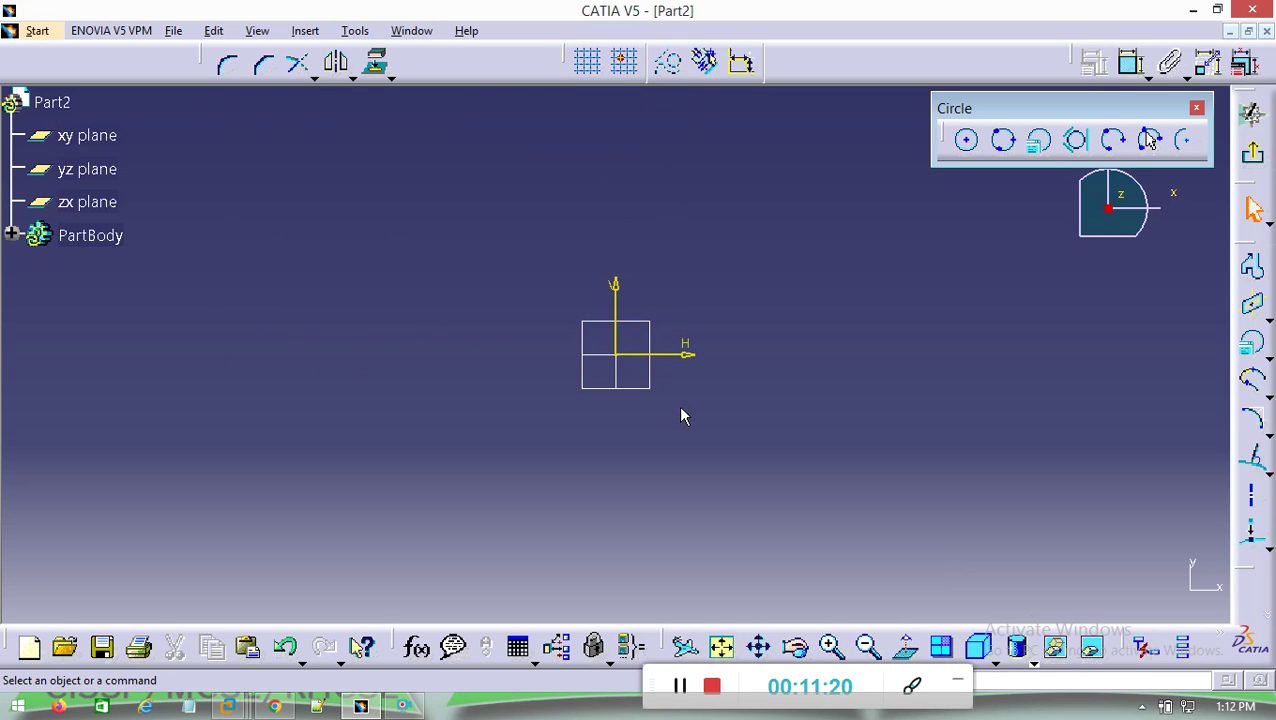
# Step: Create a circle using coordinates with its center at H 50 mm, V 10 mm and a radius of 10 mm
pyautogui.click(1036, 150)
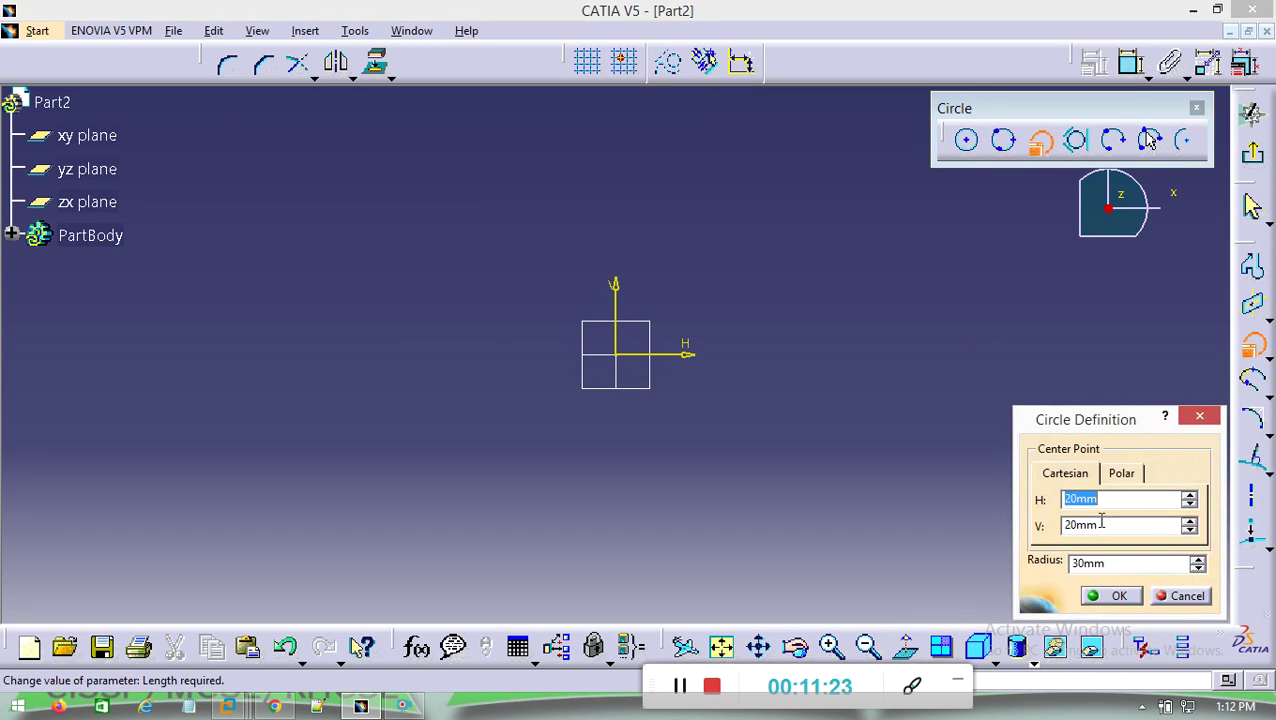
pyautogui.click(1074, 503)
pyautogui.moveTo(1072, 505); pyautogui.dragTo(1066, 506)
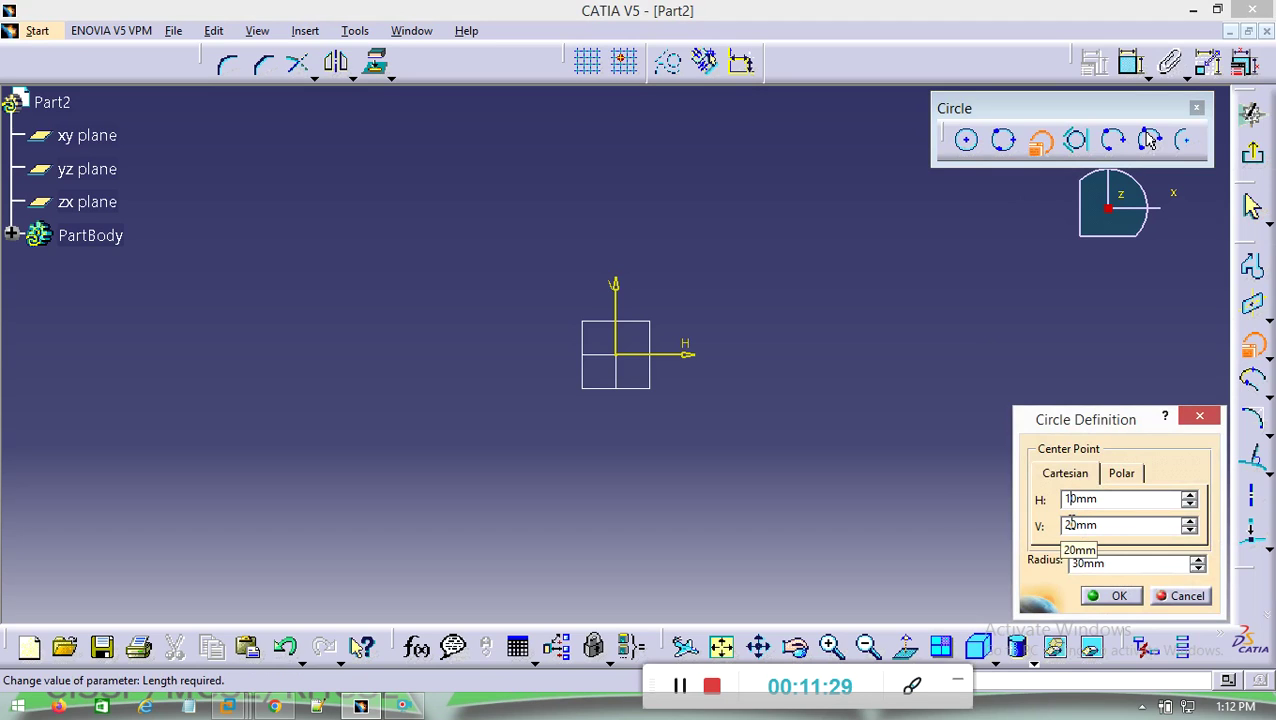
pyautogui.moveTo(1068, 524); pyautogui.dragTo(1056, 538)
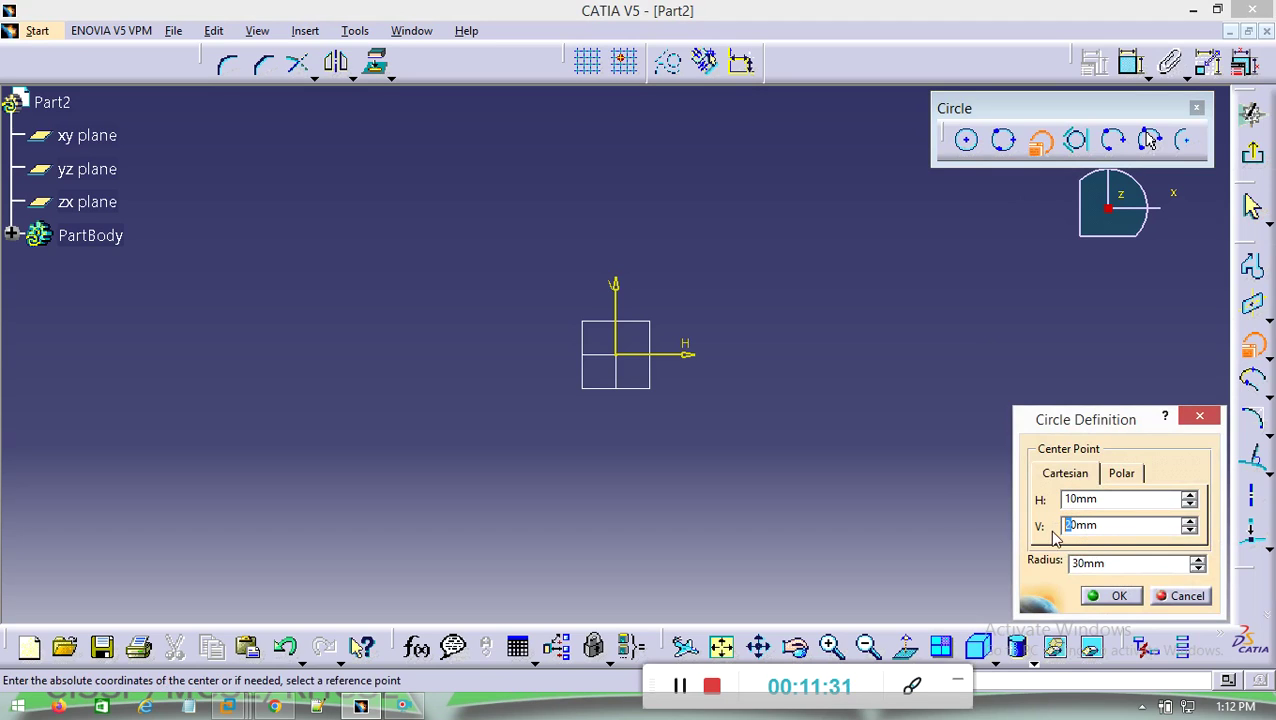
pyautogui.write('1')
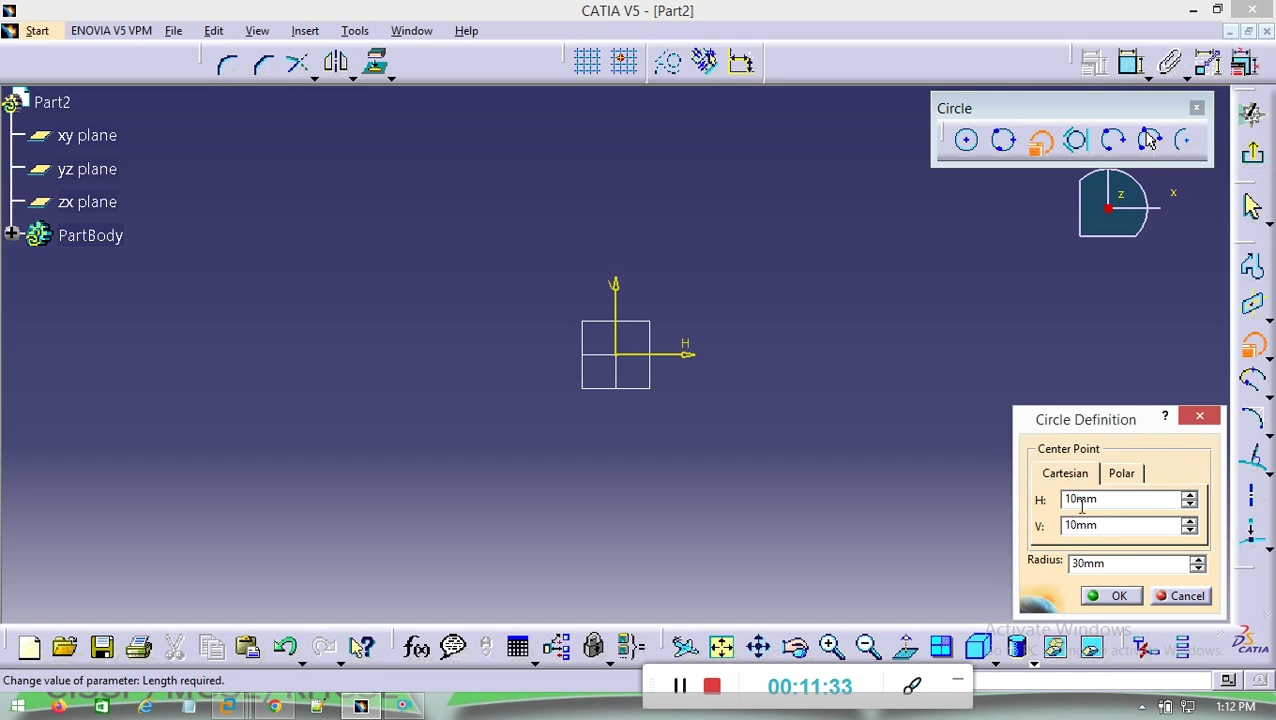
pyautogui.moveTo(1073, 499); pyautogui.dragTo(1052, 499)
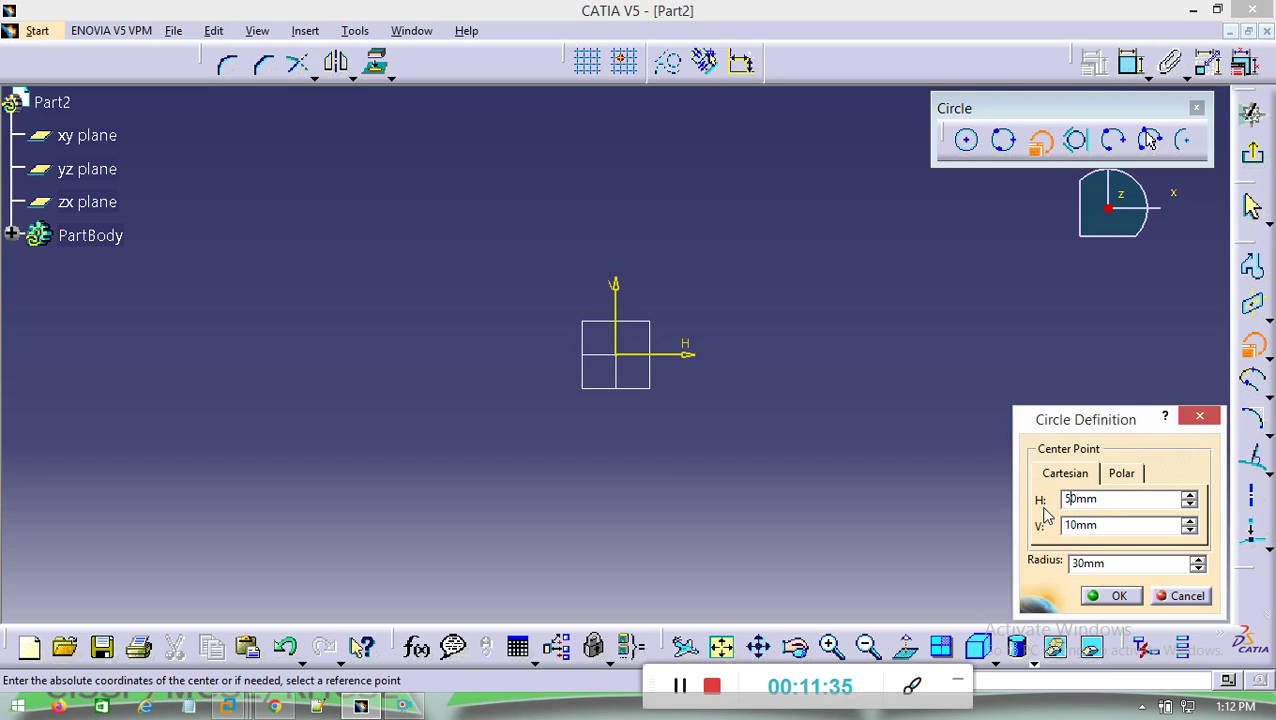
pyautogui.click(1085, 565)
pyautogui.write('1')
pyautogui.click(1116, 596)
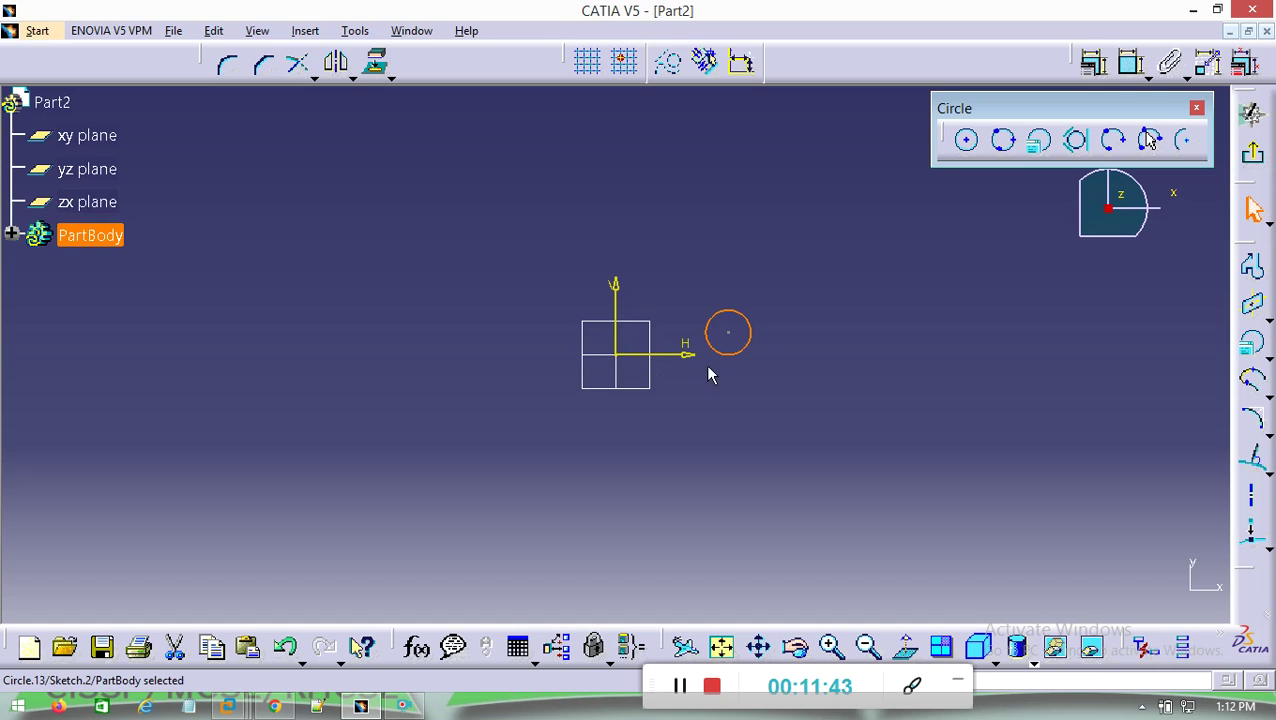
# Step: Set the existing circle's radius to 40 mm in its definition, and delete the circle
pyautogui.doubleClick(733, 313)
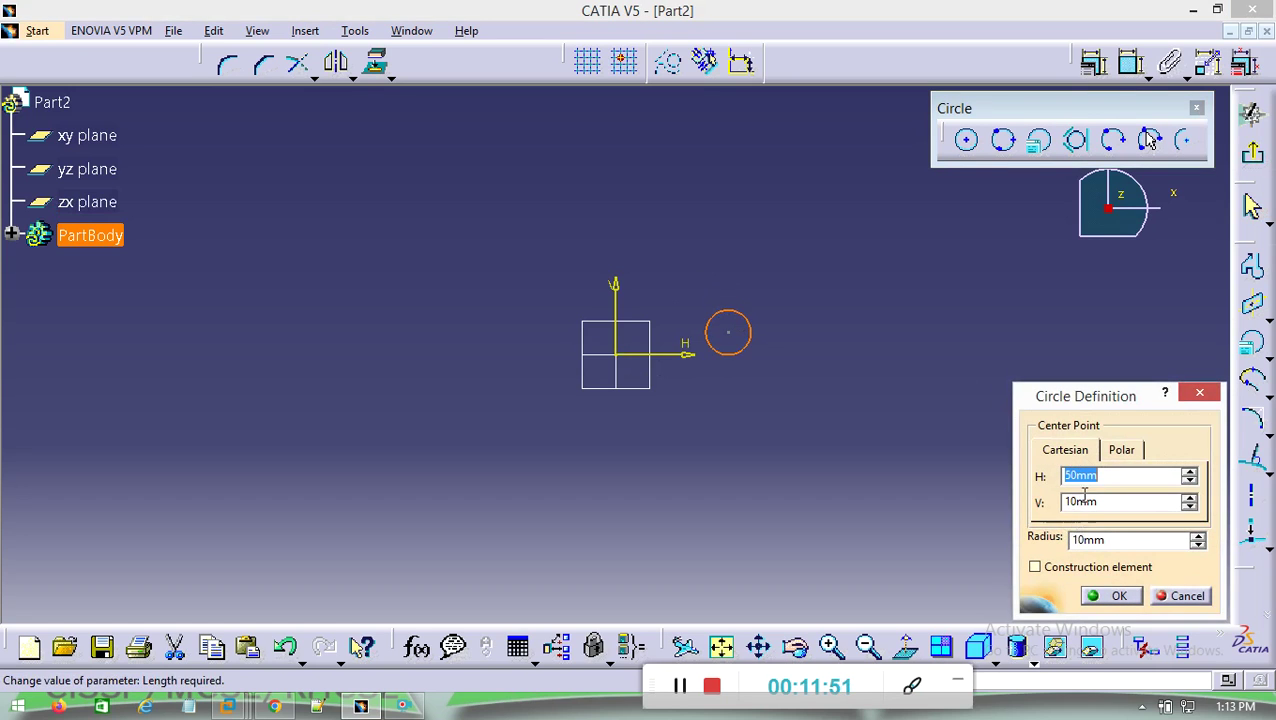
pyautogui.click(1075, 540)
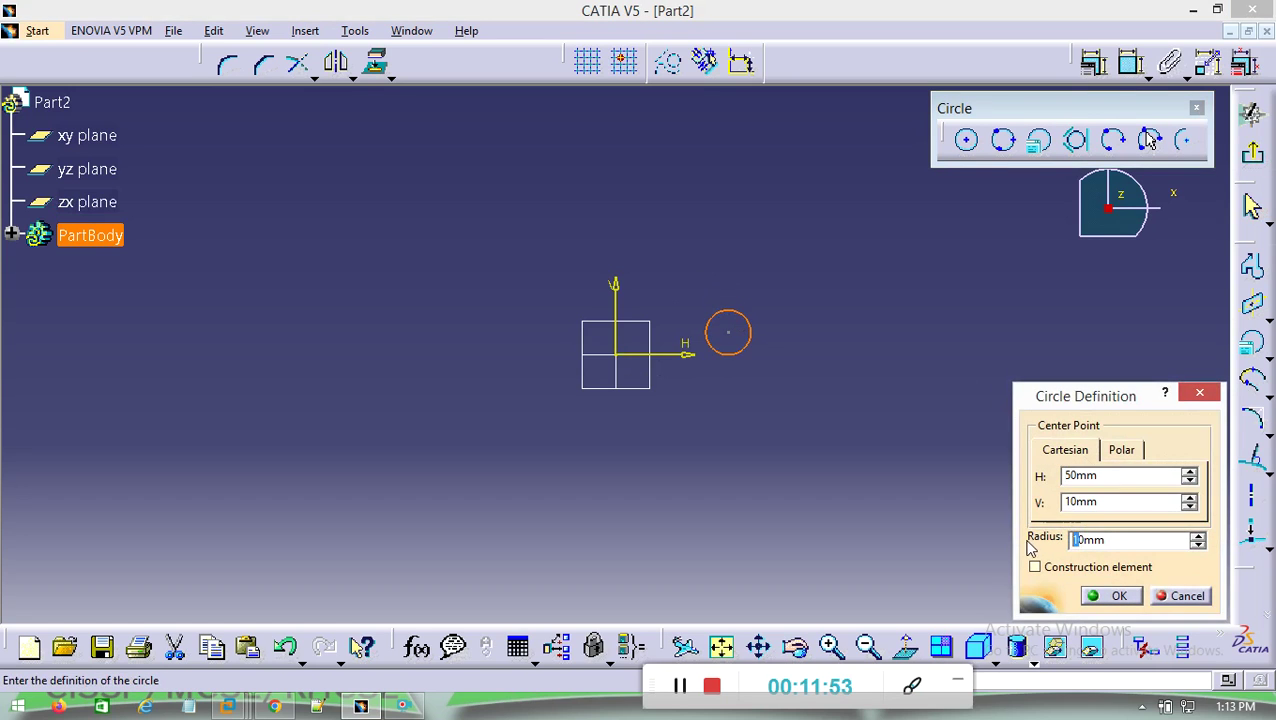
pyautogui.write('4')
pyautogui.click(1112, 596)
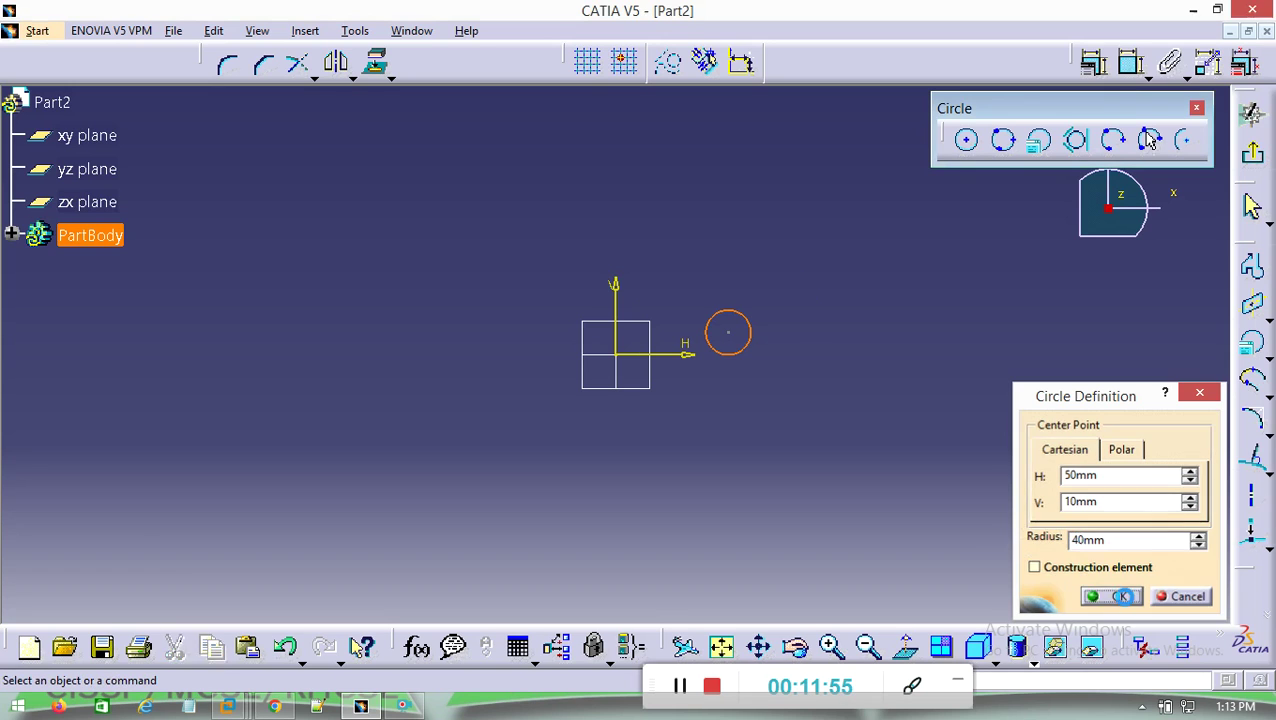
pyautogui.moveTo(846, 203)
pyautogui.mouseDown()
pyautogui.moveTo(800, 336)
pyautogui.moveTo(606, 490)
pyautogui.mouseUp()
pyautogui.press('Delete')
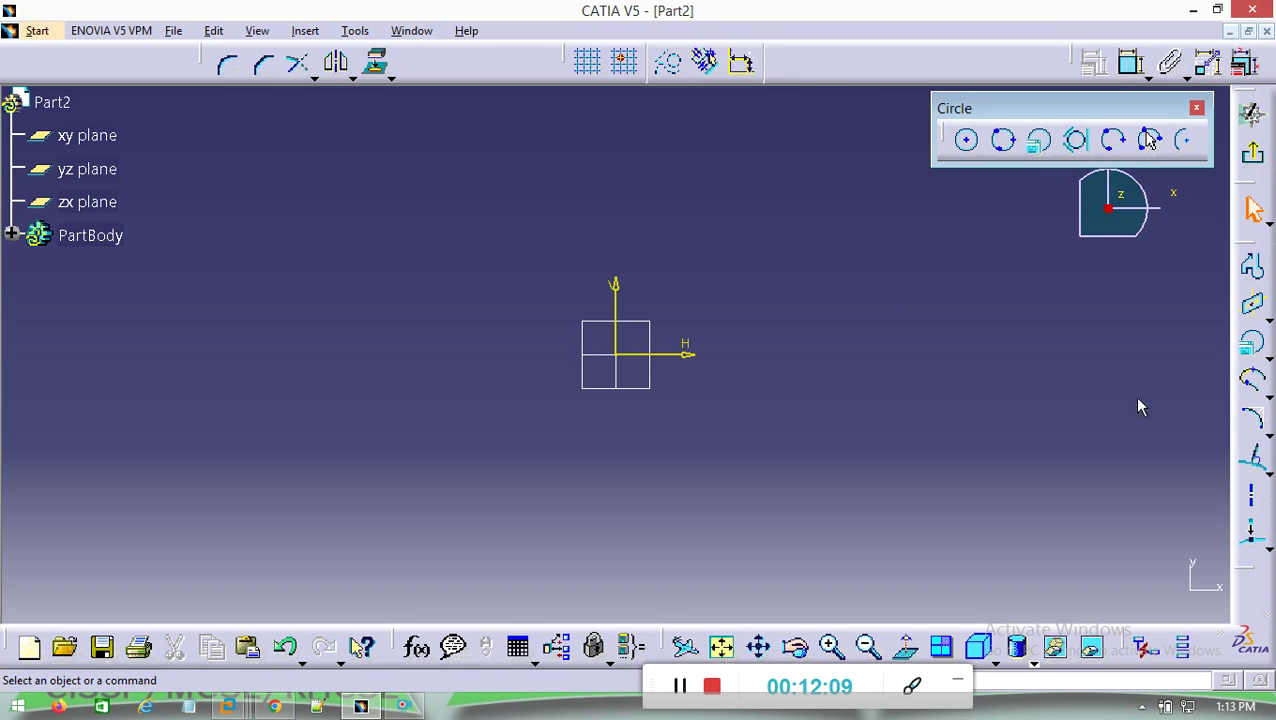
# Step: Draw a closed triangle with a horizontal base to the left of the origin using the Profile tool
pyautogui.click(1250, 270)
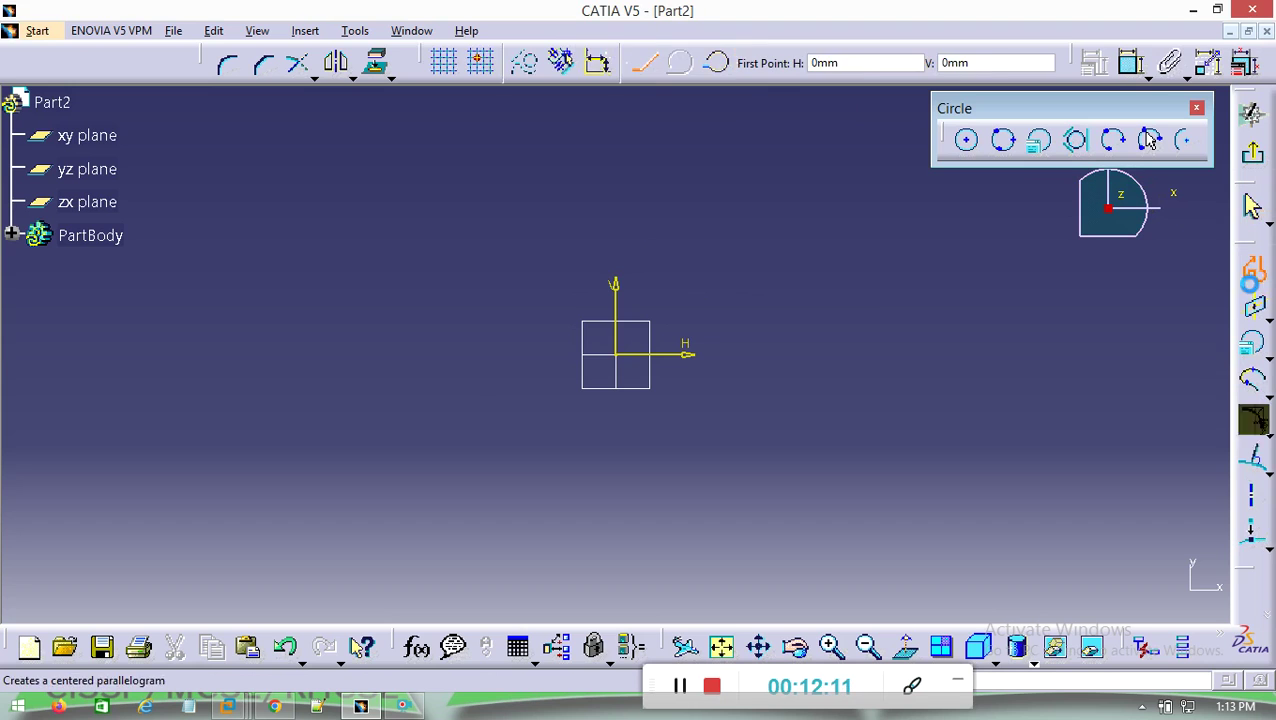
pyautogui.click(357, 229)
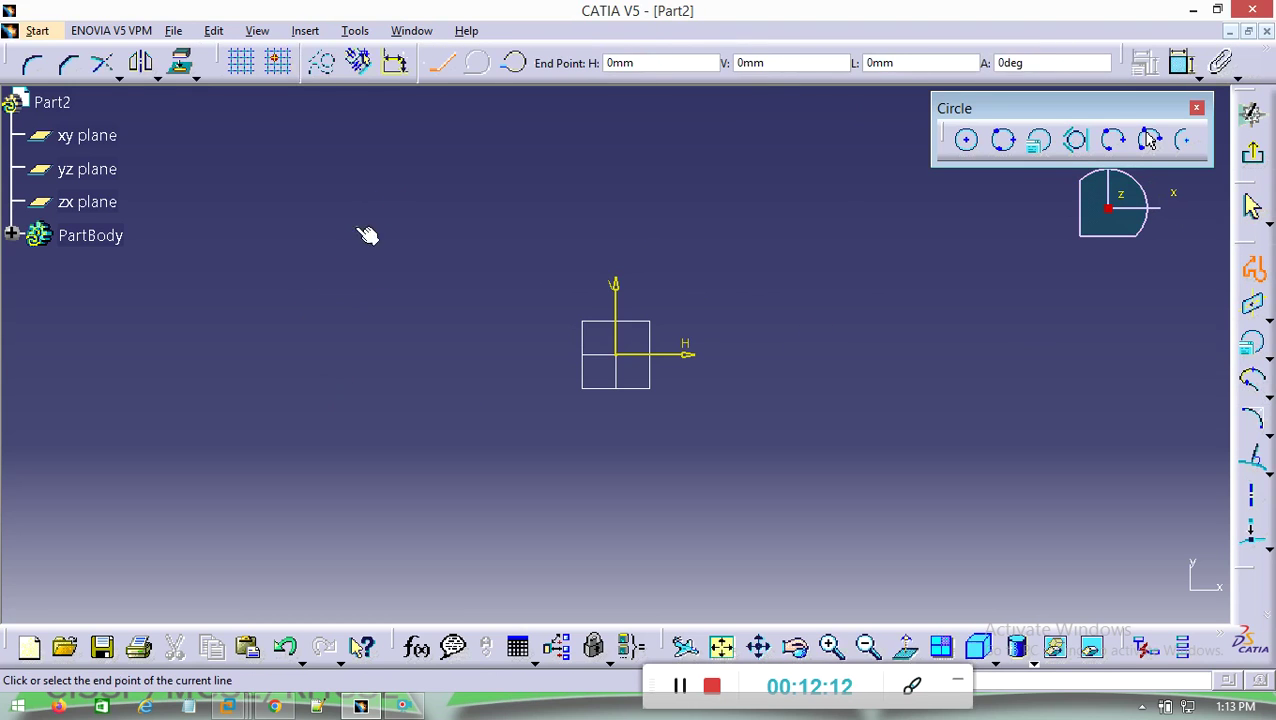
pyautogui.click(238, 383)
pyautogui.click(457, 383)
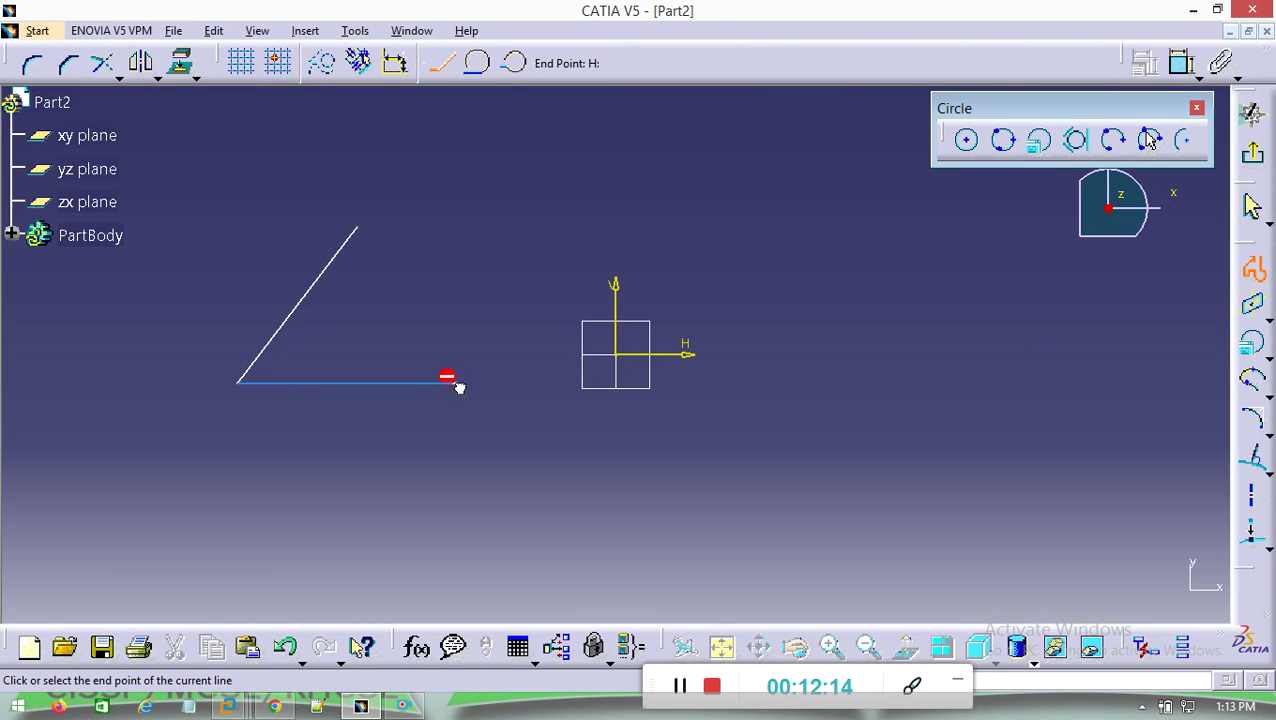
pyautogui.click(357, 229)
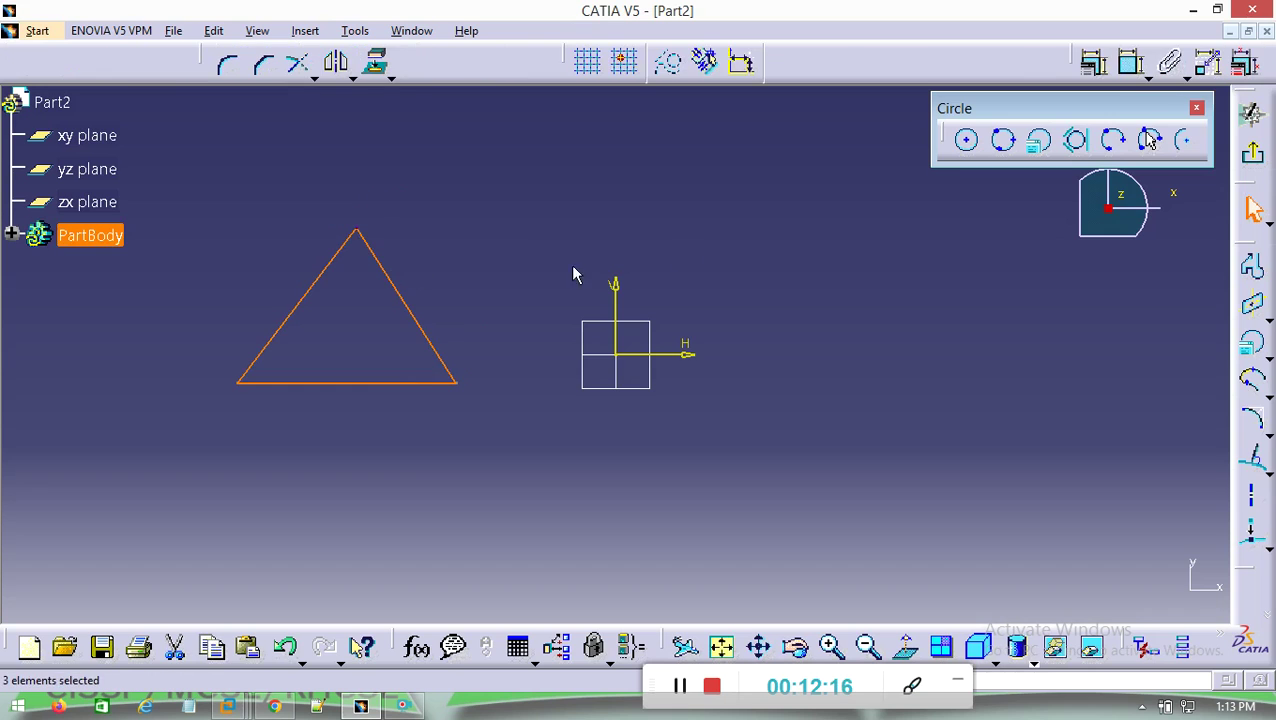
# Step: Draw a Tri-Tangent Circle touching the triangle's three sides, and delete both the circle and the triangle
pyautogui.click(1075, 141)
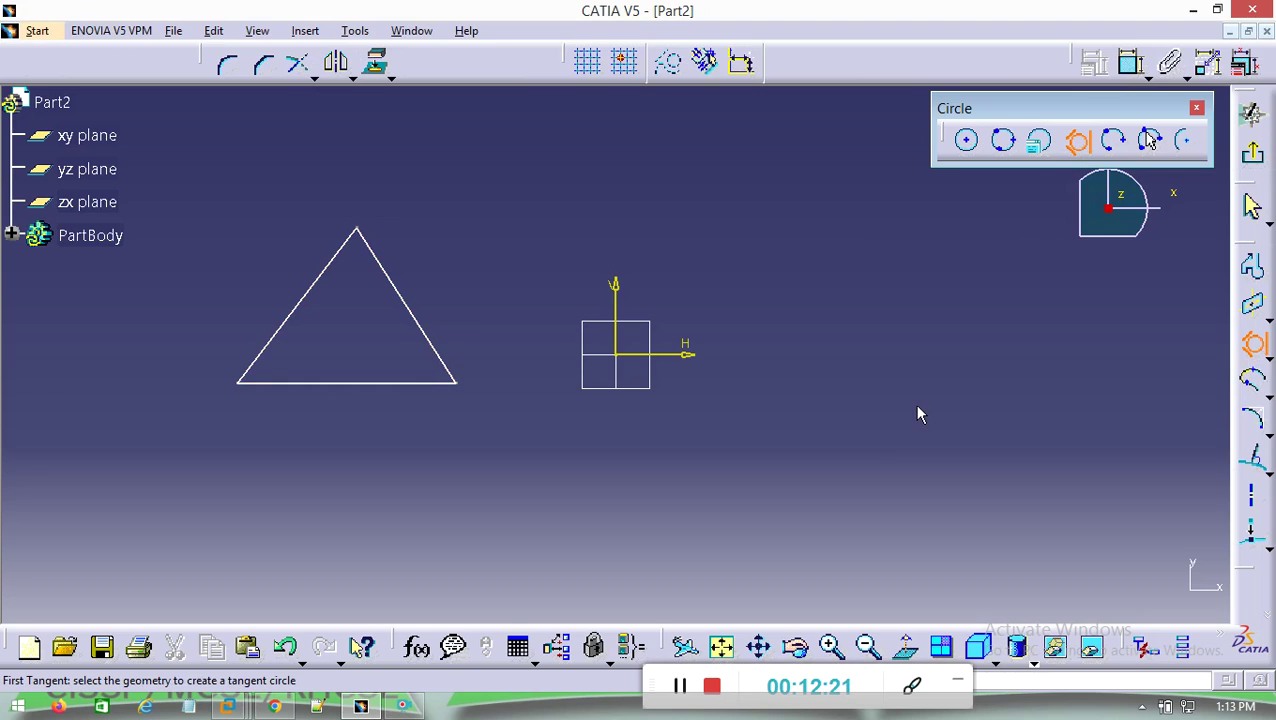
pyautogui.click(315, 303)
pyautogui.click(390, 280)
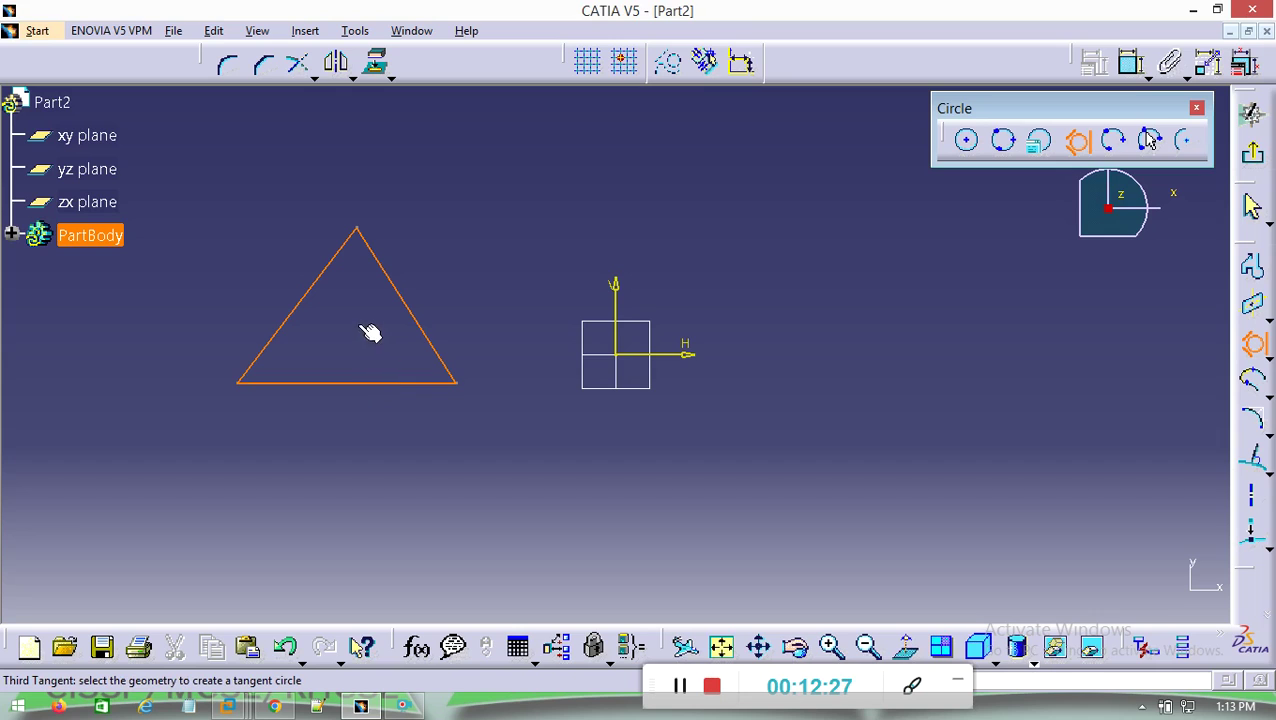
pyautogui.click(405, 383)
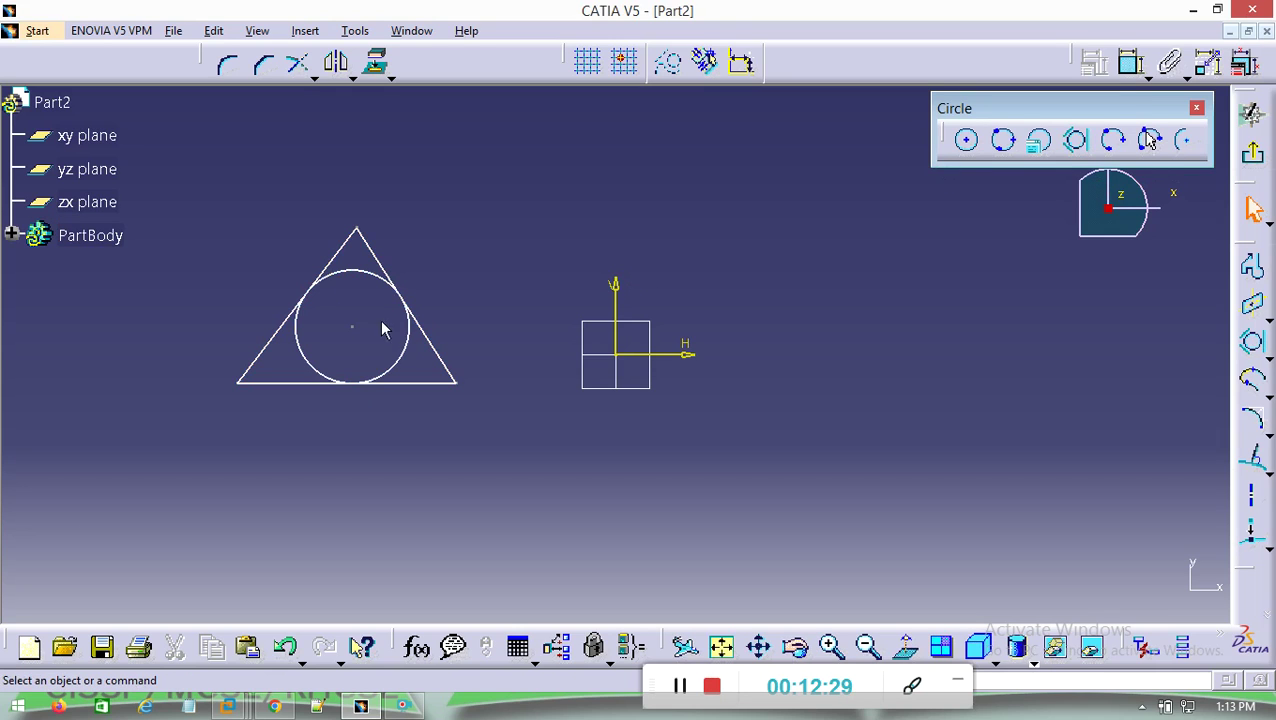
pyautogui.moveTo(480, 192)
pyautogui.mouseDown()
pyautogui.moveTo(268, 464)
pyautogui.moveTo(244, 474)
pyautogui.mouseUp()
pyautogui.press('Delete')
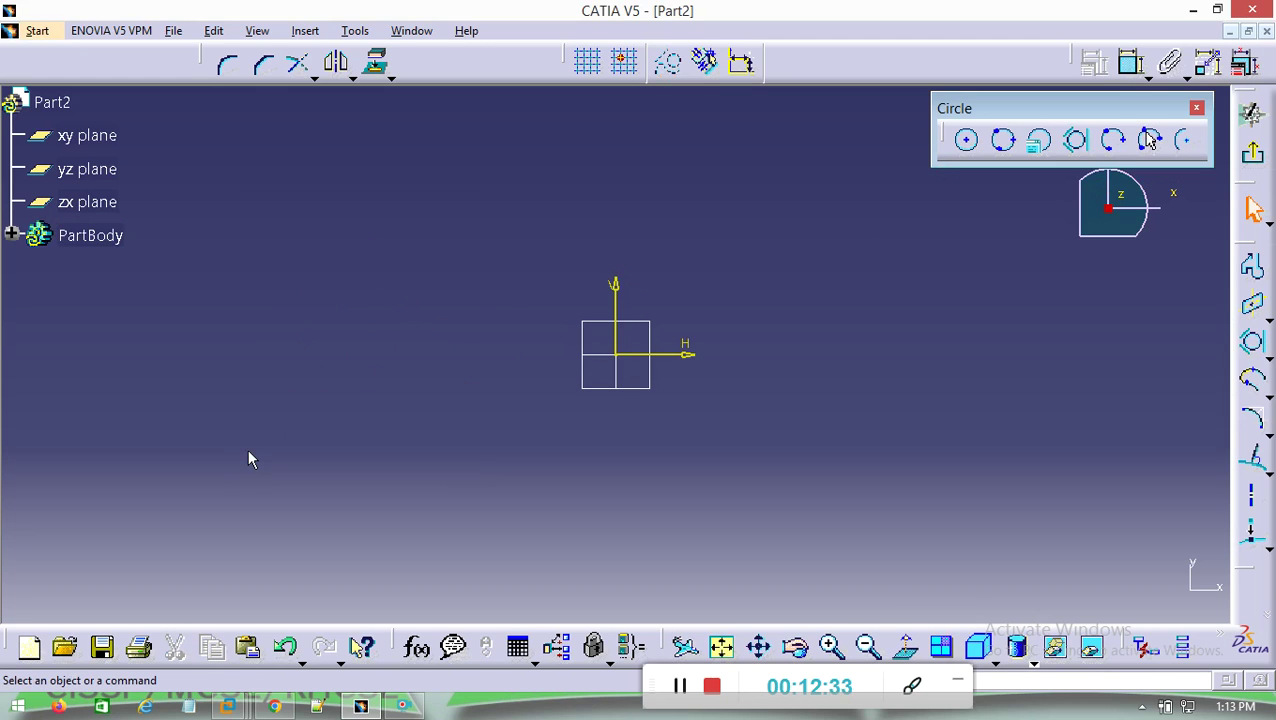
# Step: Draw a Three Point Arc to the upper left of the origin, bulging toward the lower right
pyautogui.click(1113, 143)
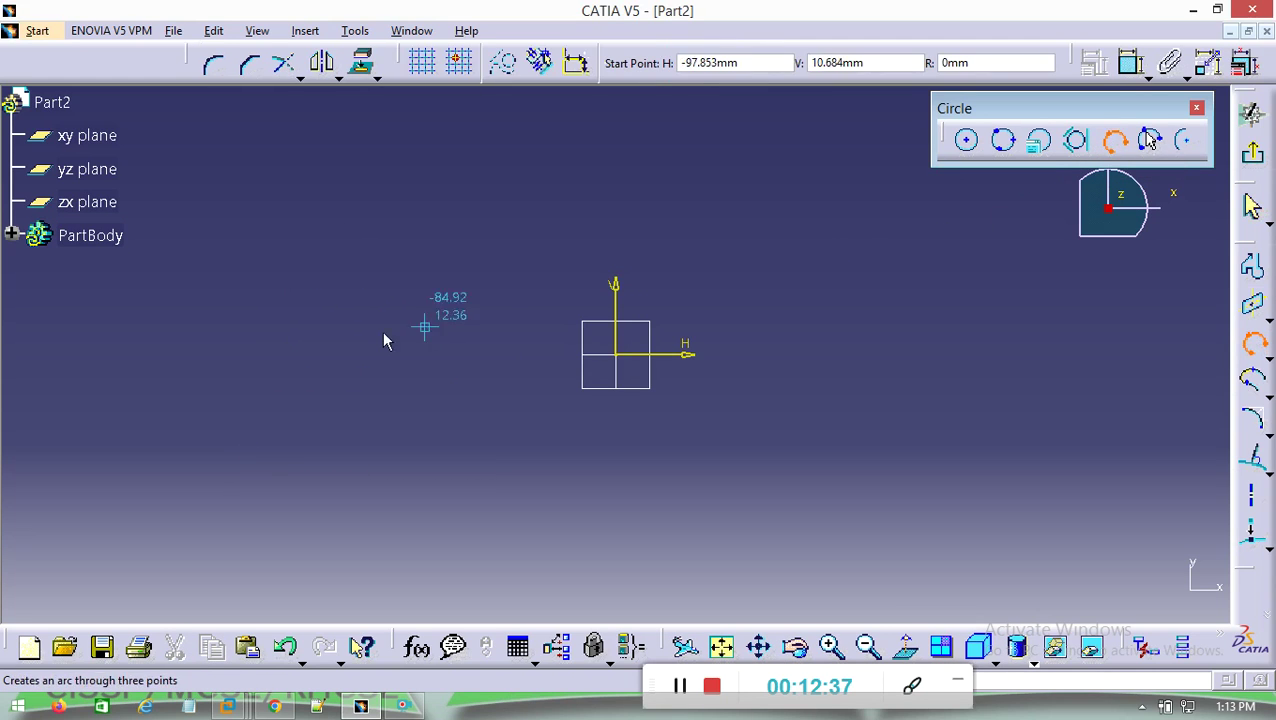
pyautogui.click(258, 371)
pyautogui.click(340, 329)
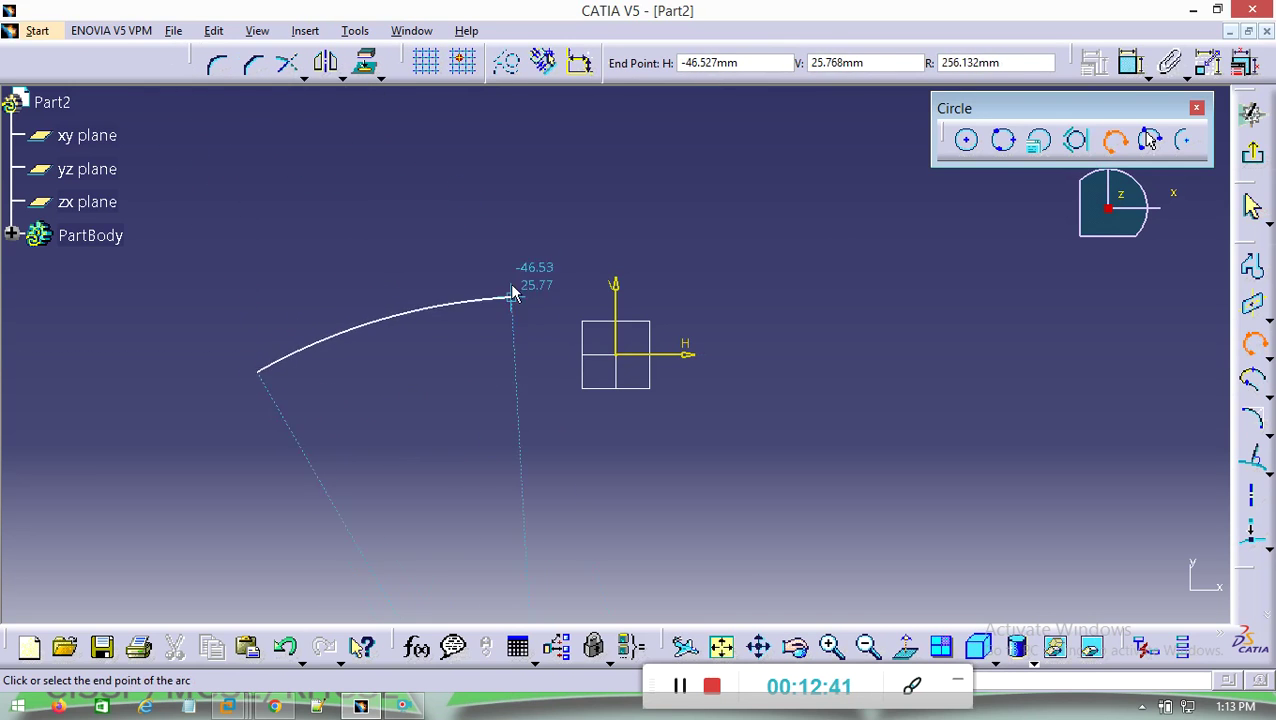
pyautogui.click(447, 181)
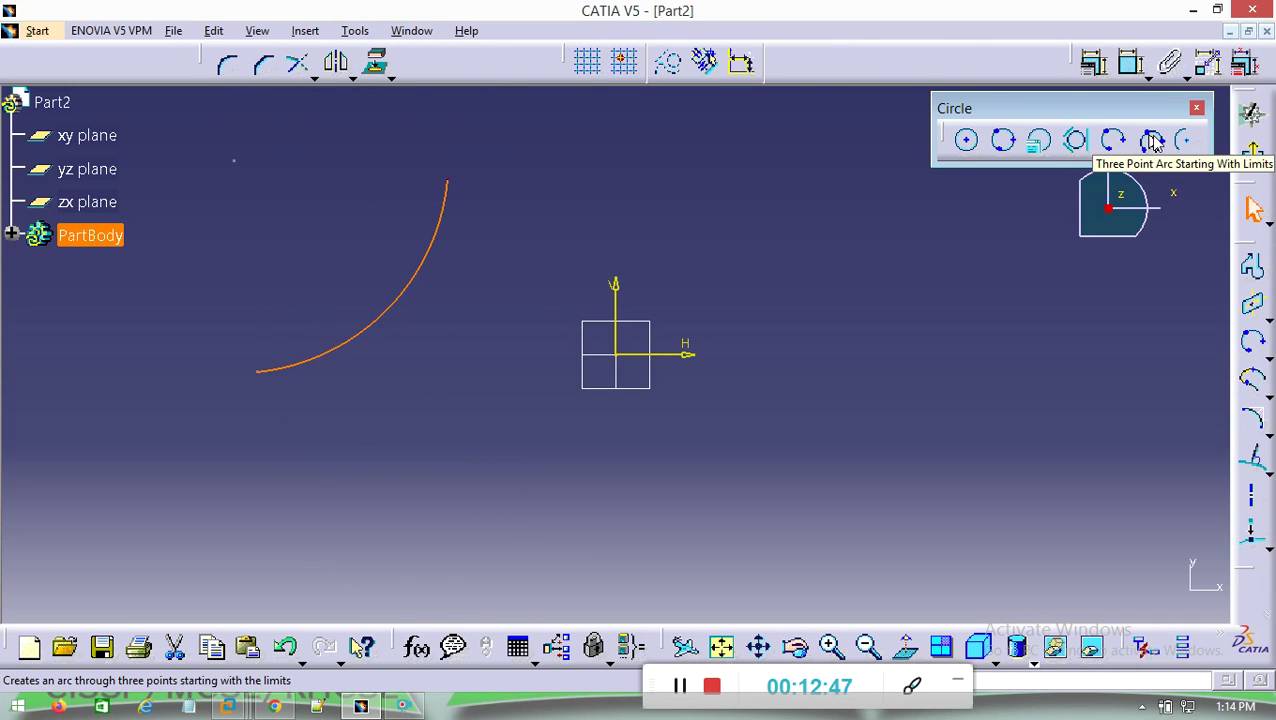
# Step: Draw a Three Point Arc Starting With Limits of about 37 mm radius left of the origin, bulging upward across the first arc
pyautogui.click(1153, 140)
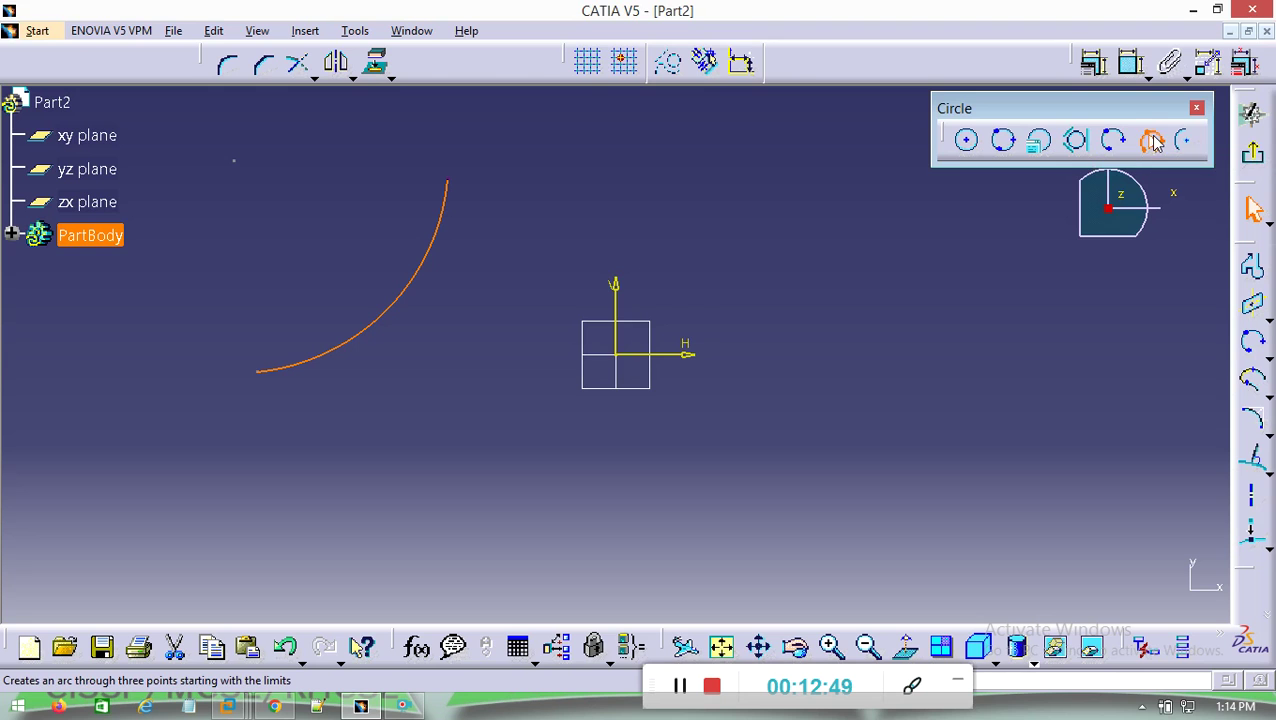
pyautogui.click(313, 450)
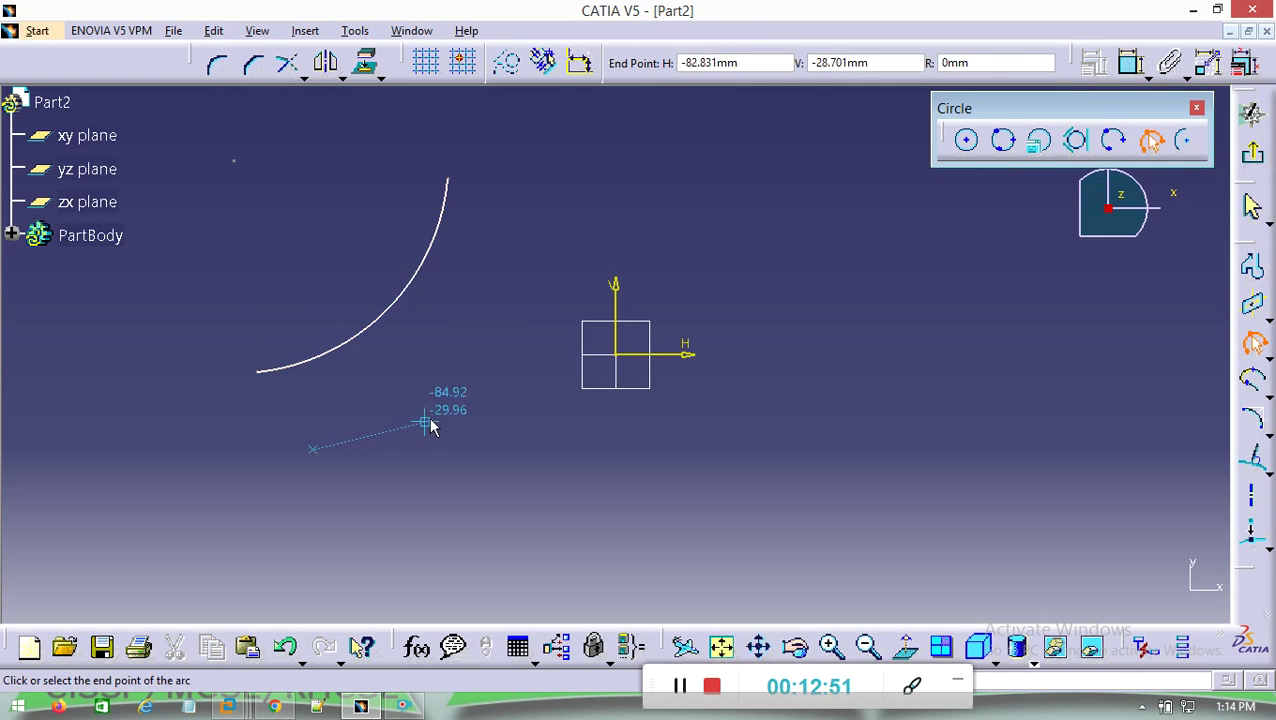
pyautogui.click(441, 412)
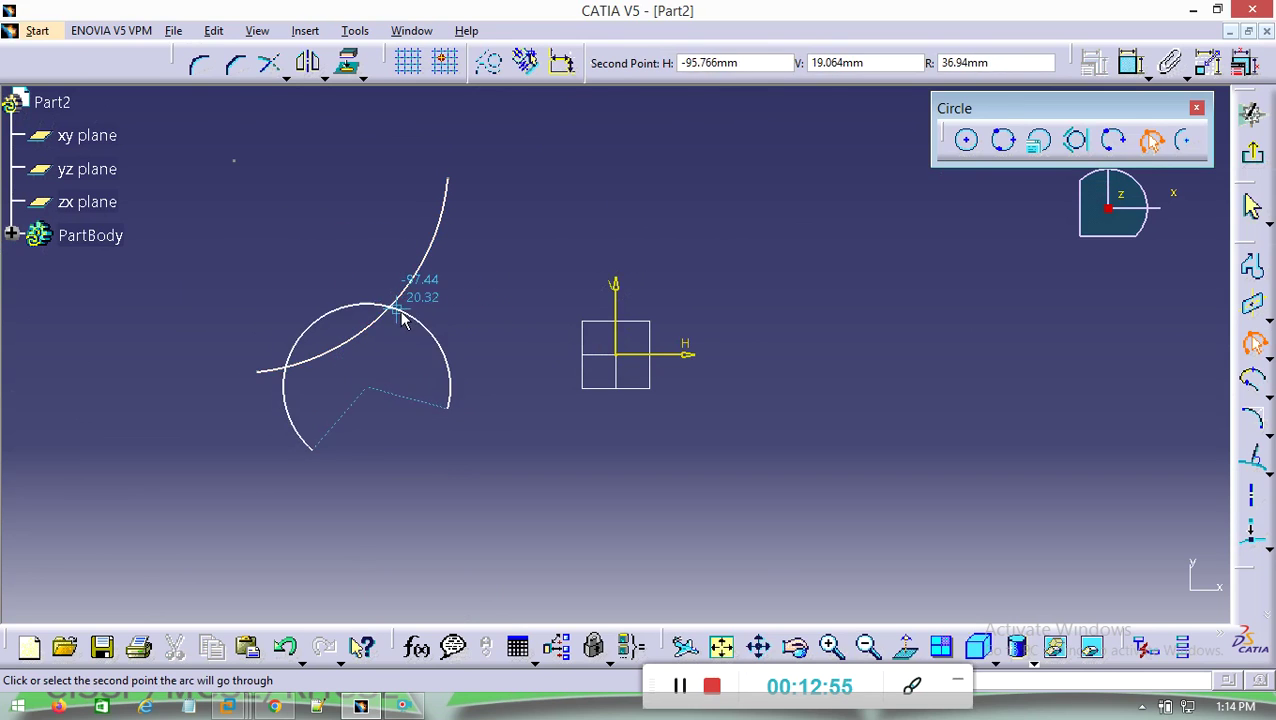
pyautogui.click(430, 332)
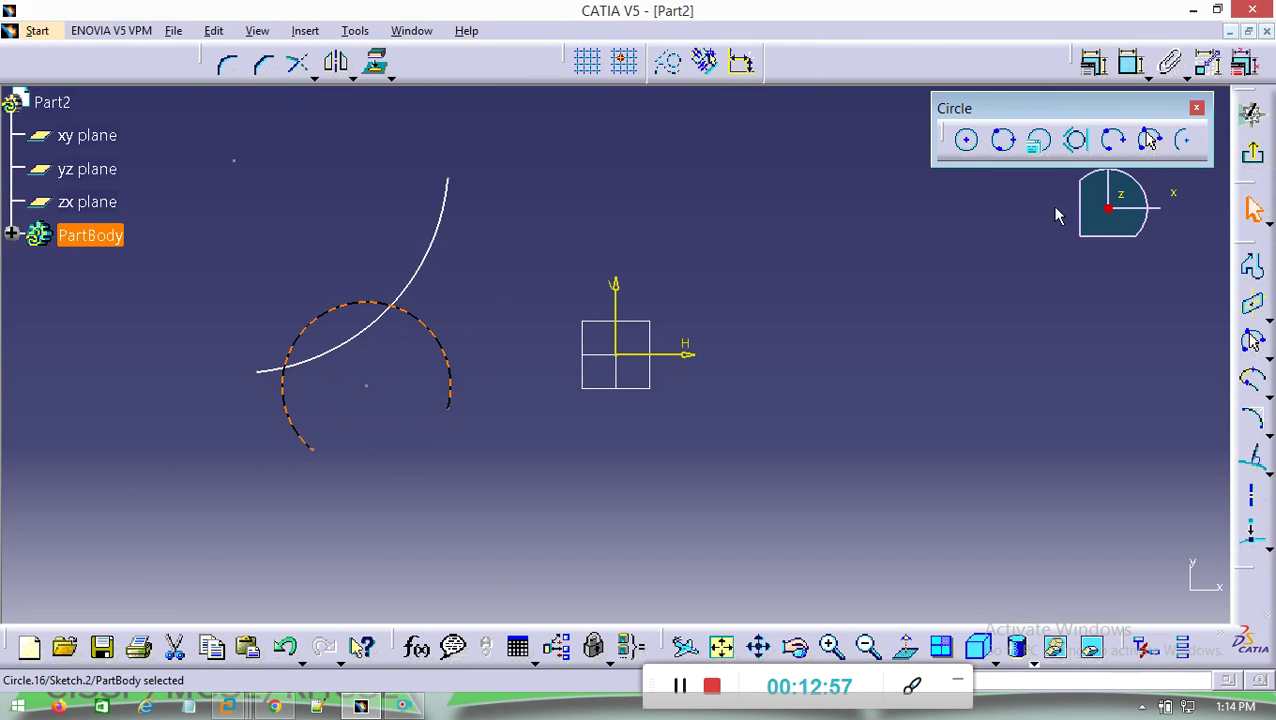
# Step: Draw a center-point arc of about 29 mm radius to the upper right of the origin, opening toward the lower right
pyautogui.click(1186, 146)
pyautogui.click(770, 254)
pyautogui.click(826, 224)
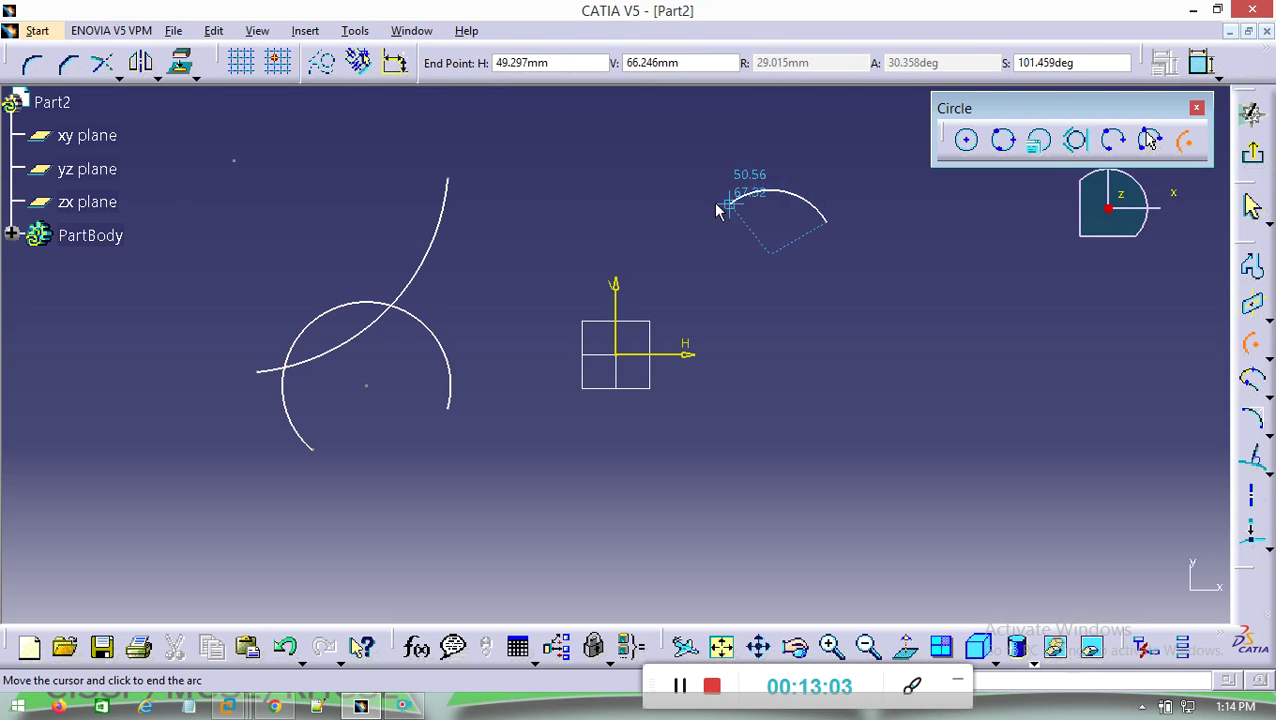
pyautogui.click(743, 314)
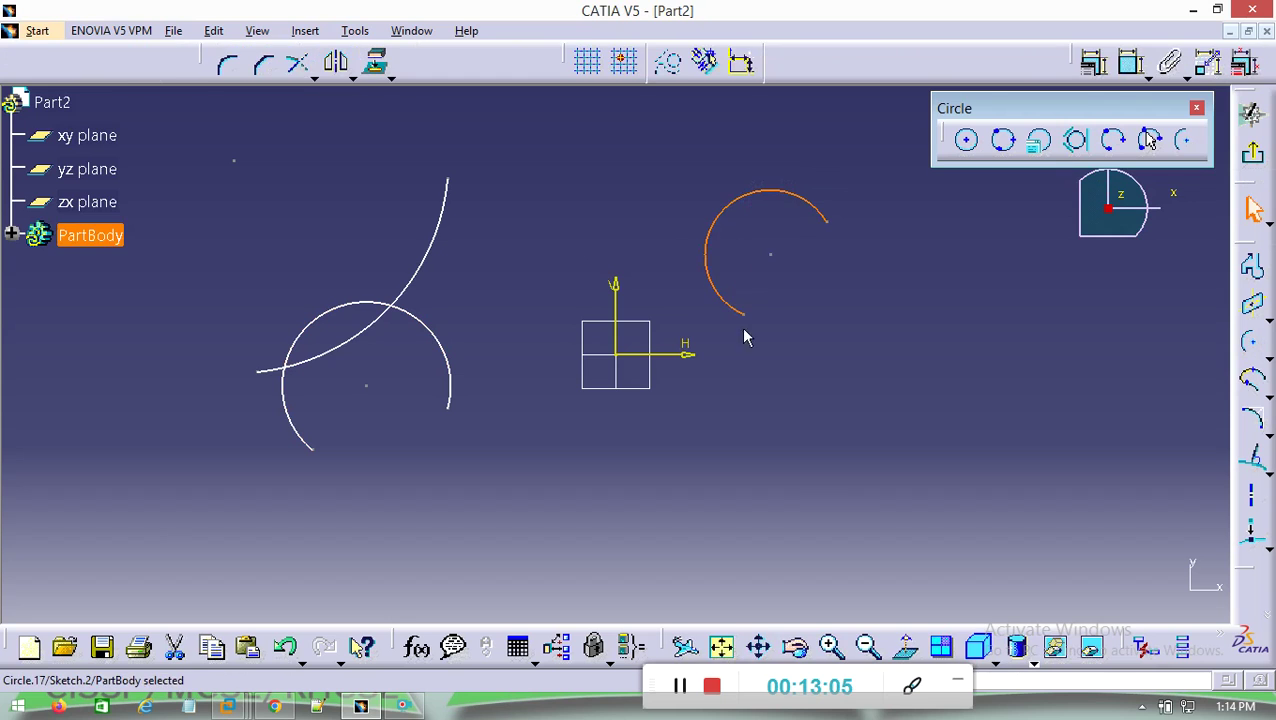
# Step: Delete the three arcs around the origin and put away the circle tools
pyautogui.moveTo(858, 130)
pyautogui.mouseDown()
pyautogui.moveTo(171, 504)
pyautogui.moveTo(265, 494)
pyautogui.mouseUp()
pyautogui.press('Delete')
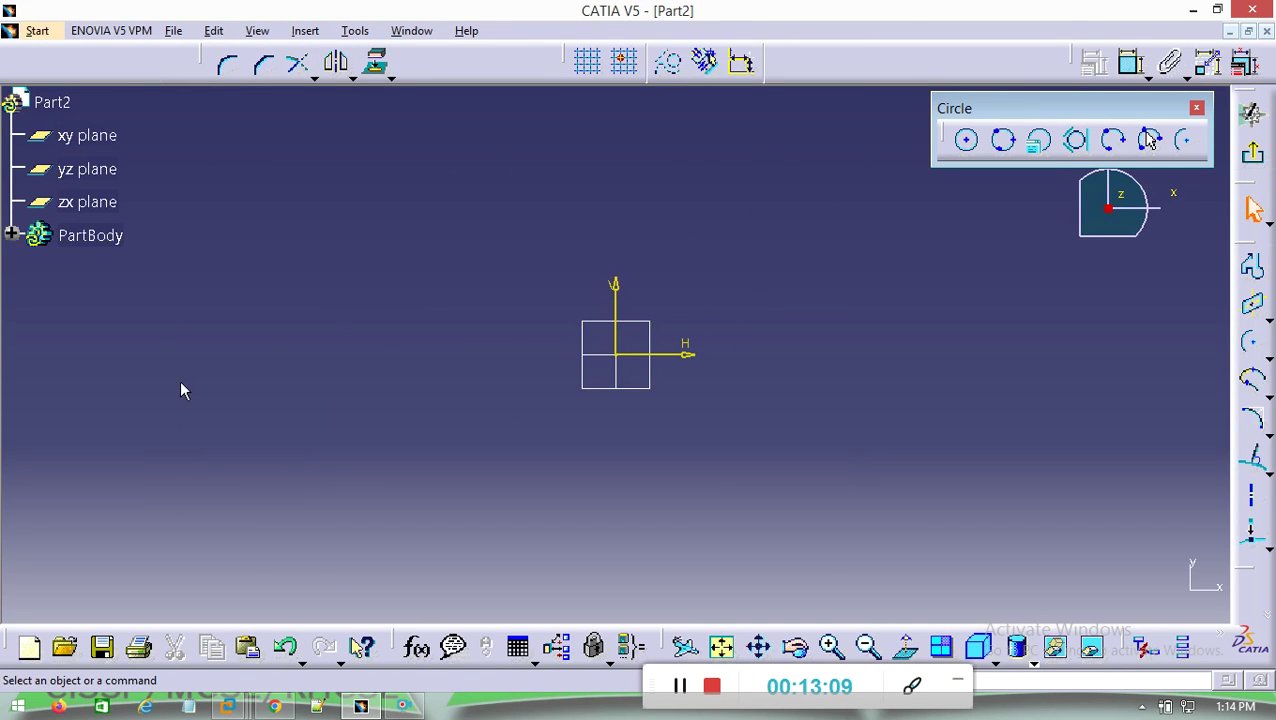
pyautogui.click(1196, 107)
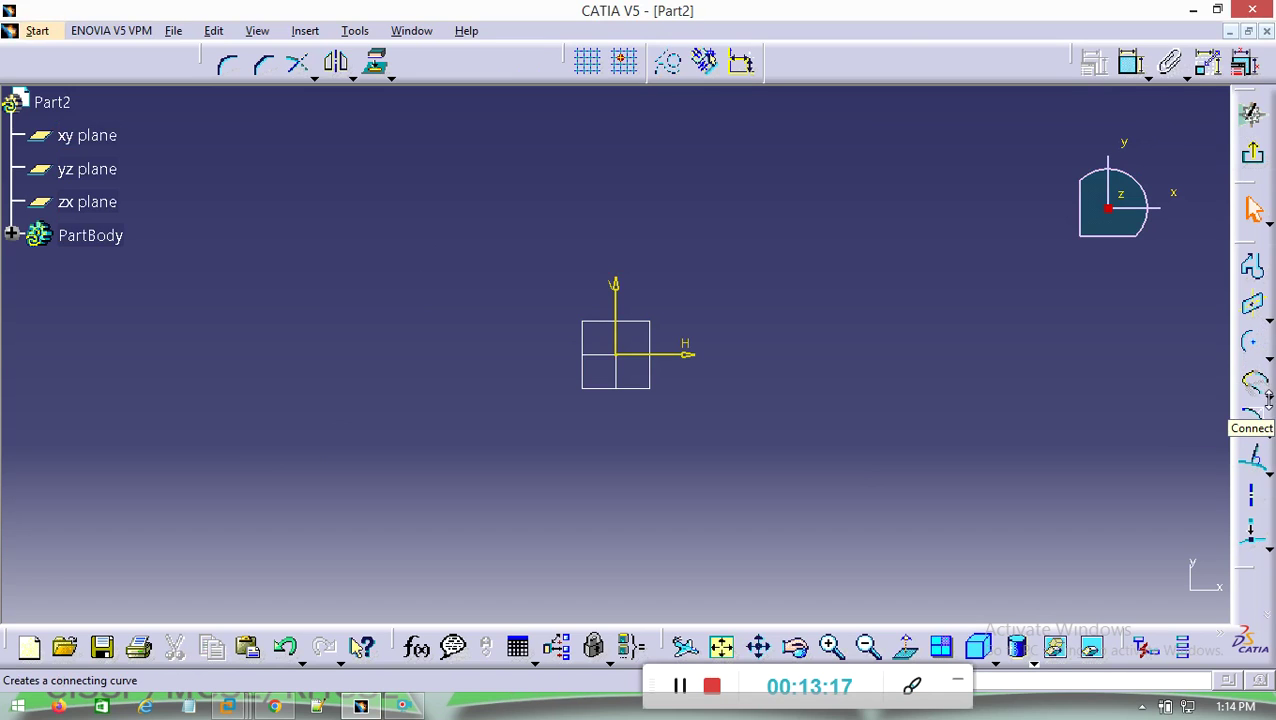
# Step: Draw a six-point spline rising in a wave from left of the origin to a point above it
pyautogui.click(1268, 432)
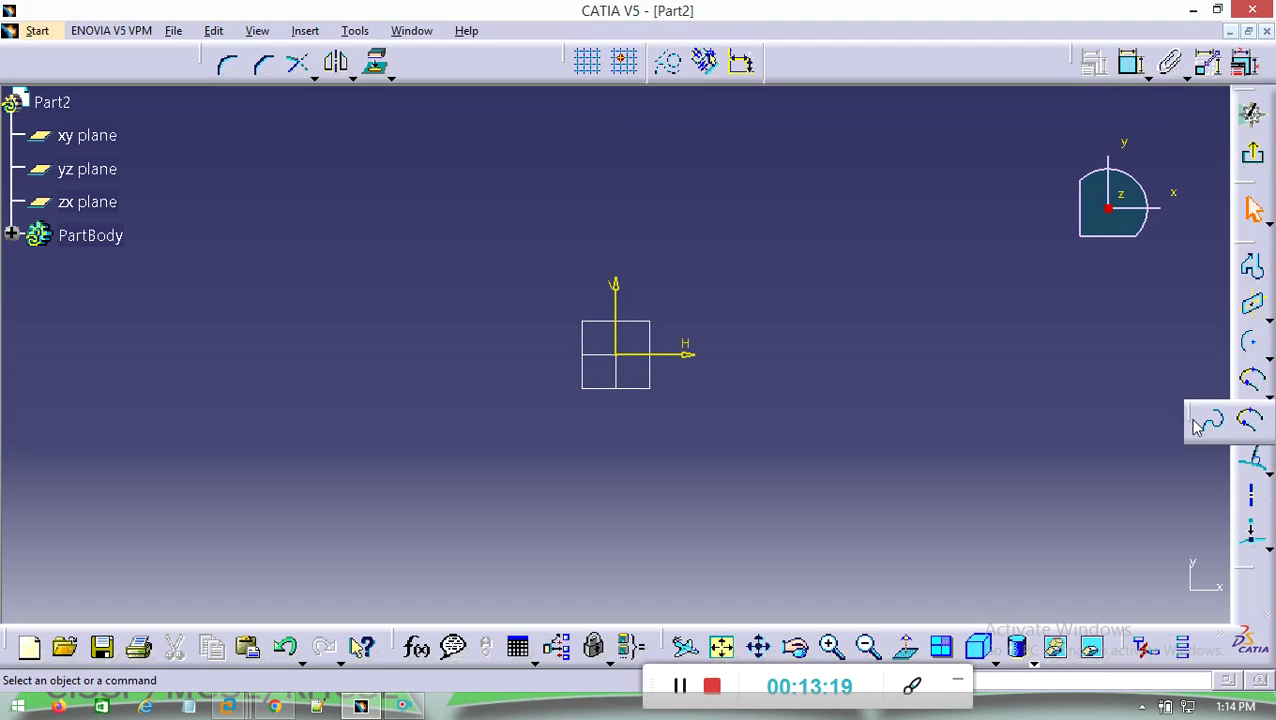
pyautogui.moveTo(1195, 421); pyautogui.dragTo(963, 176)
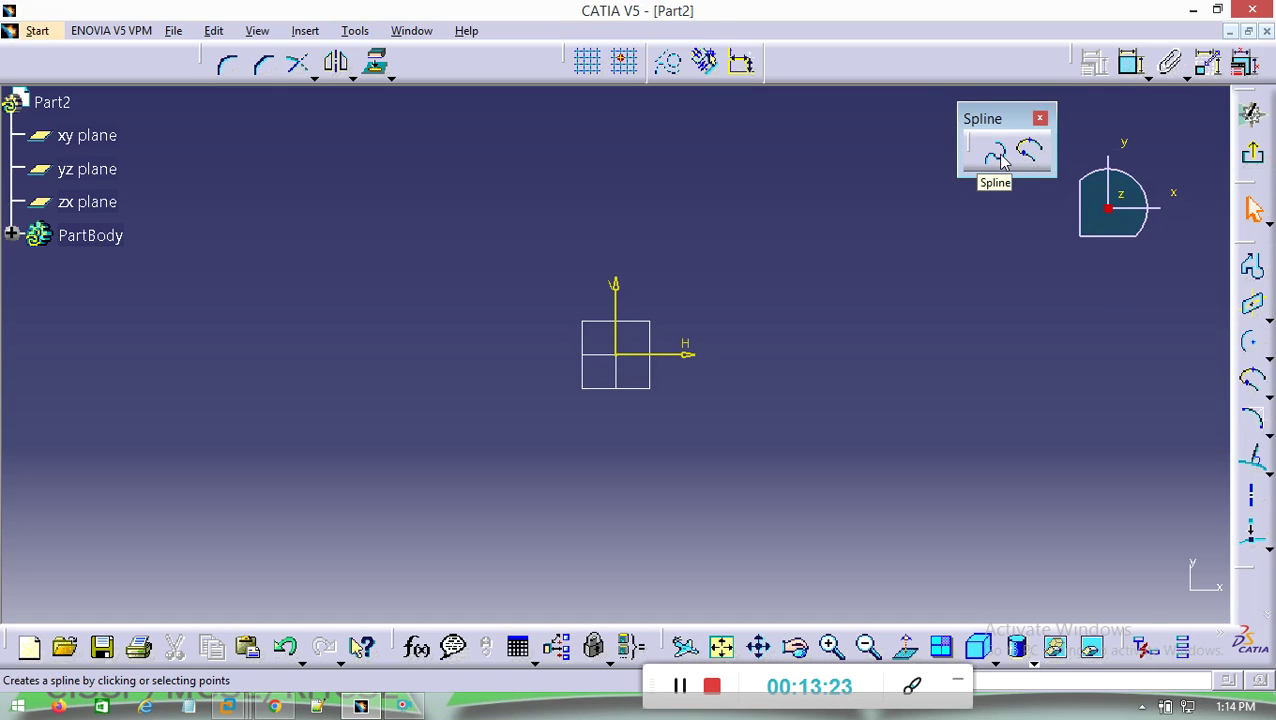
pyautogui.click(1001, 160)
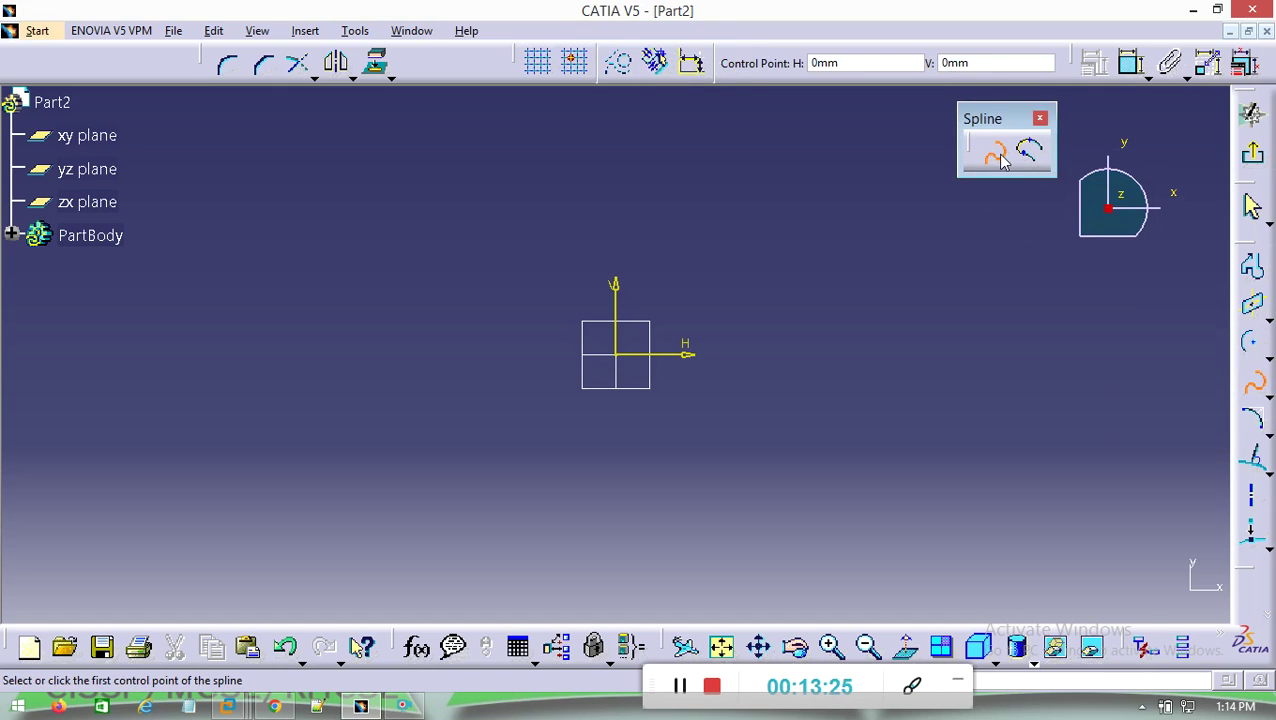
pyautogui.click(314, 400)
pyautogui.click(397, 313)
pyautogui.click(484, 300)
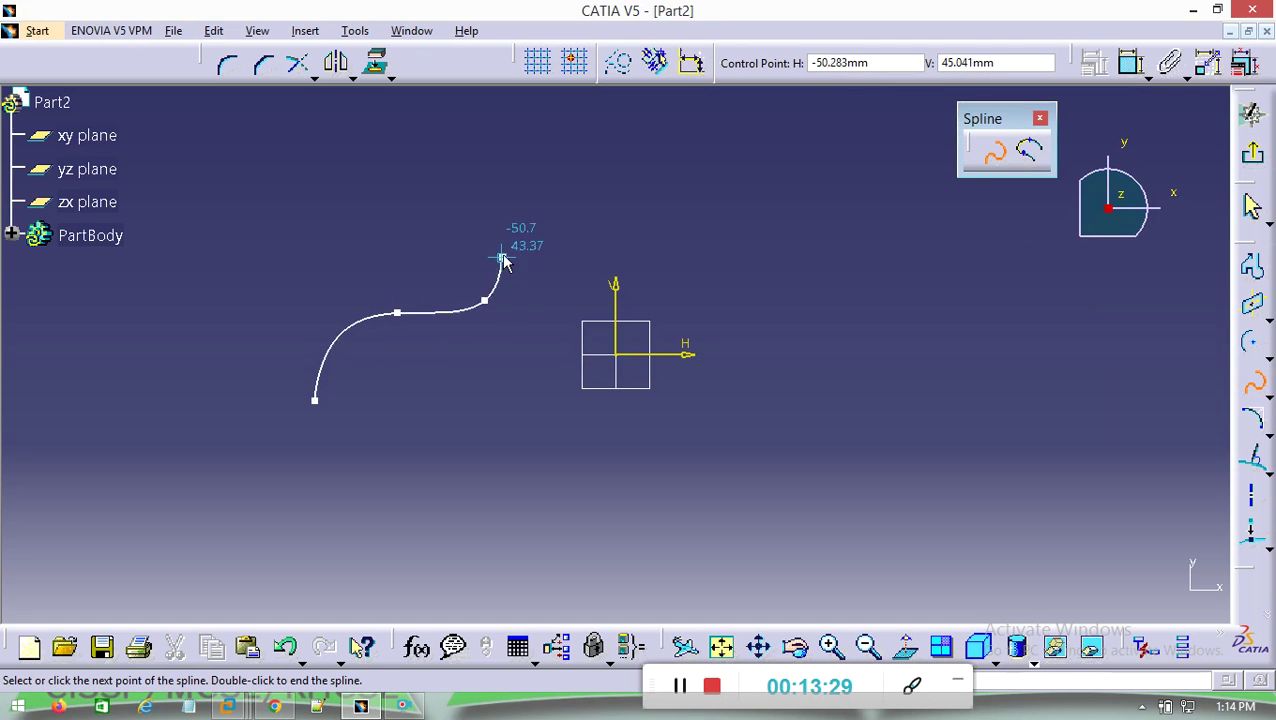
pyautogui.click(511, 226)
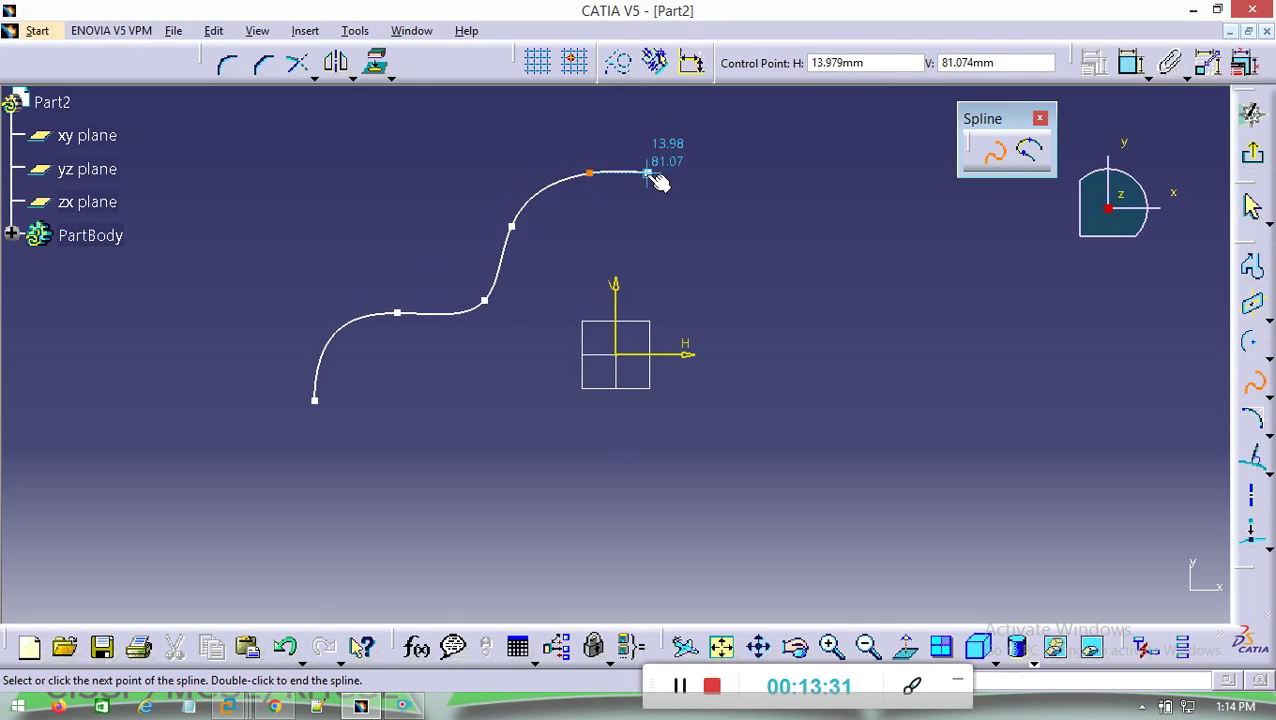
pyautogui.doubleClick(645, 174)
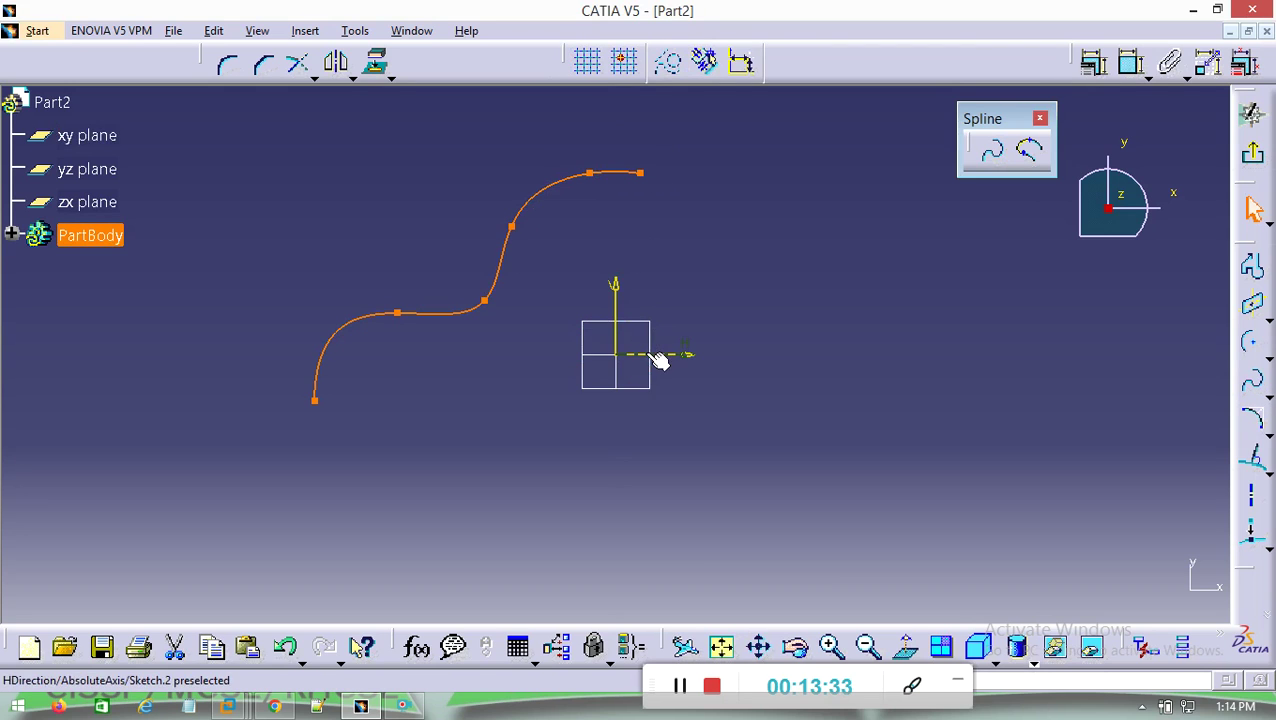
# Step: Draw a second six-point spline winding downward on the right side of the origin, starting near the first spline's upper end
pyautogui.click(993, 151)
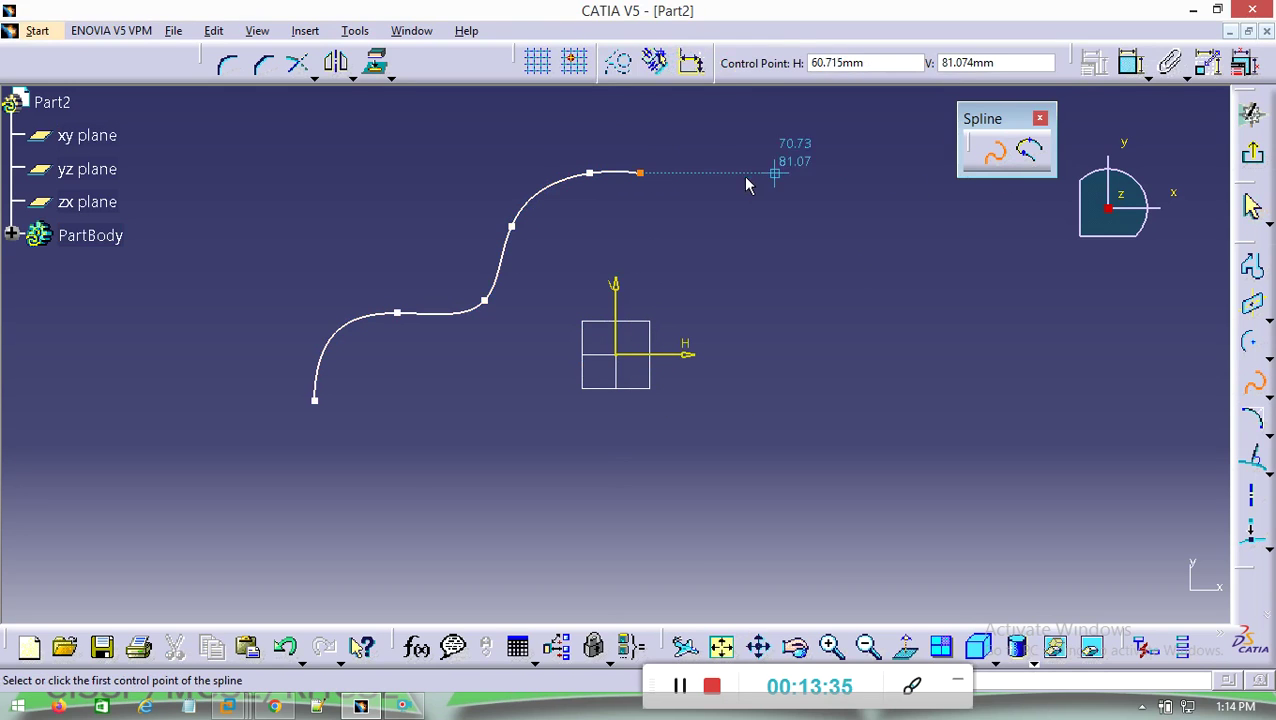
pyautogui.click(710, 181)
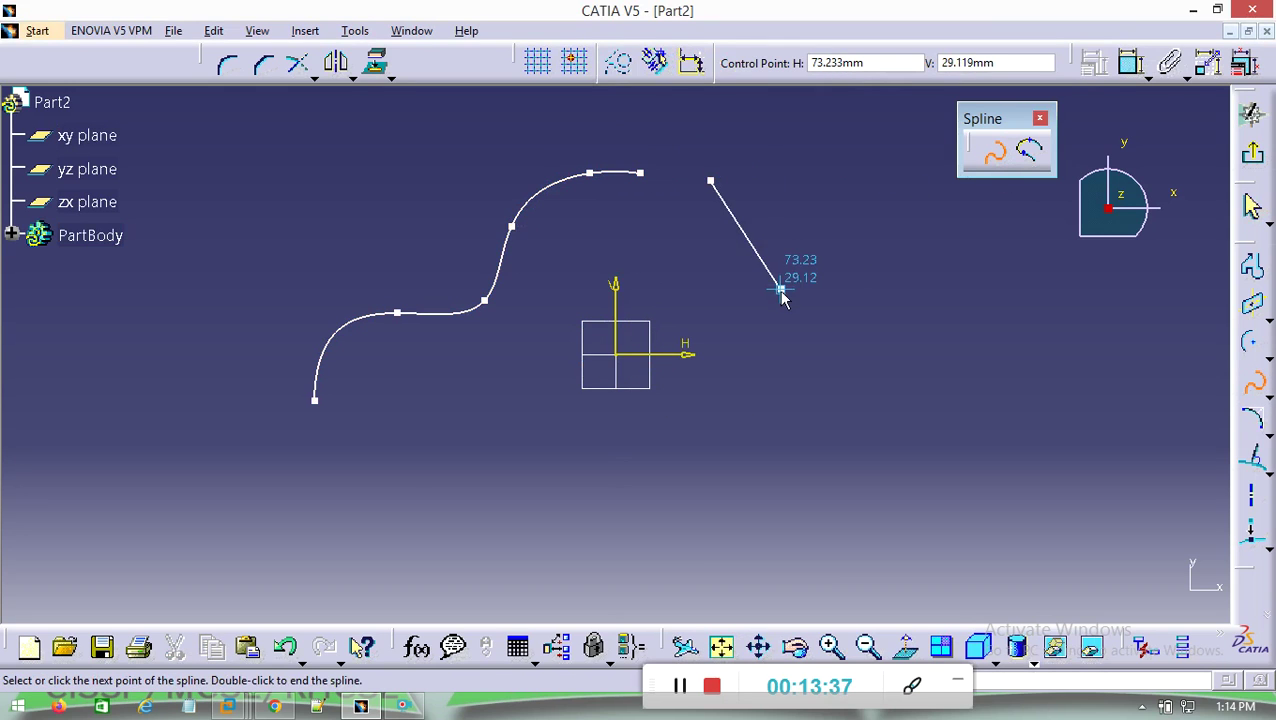
pyautogui.click(781, 290)
pyautogui.click(752, 321)
pyautogui.click(806, 411)
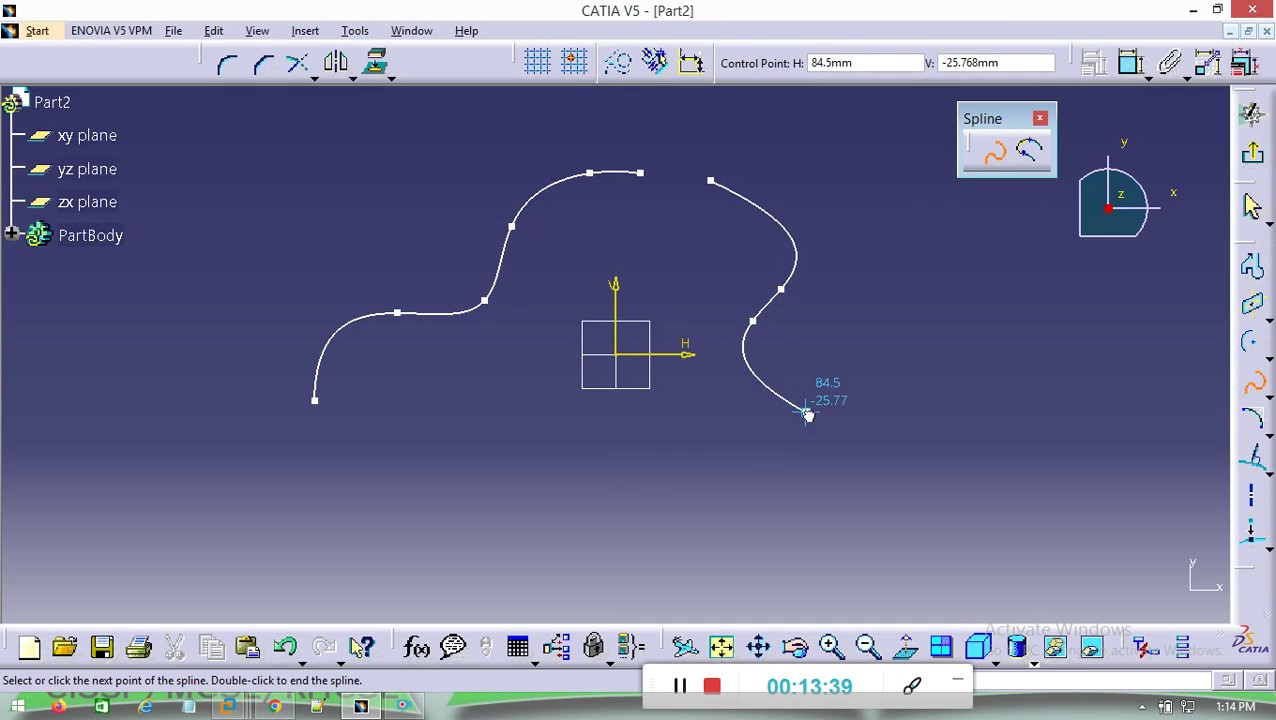
pyautogui.click(710, 489)
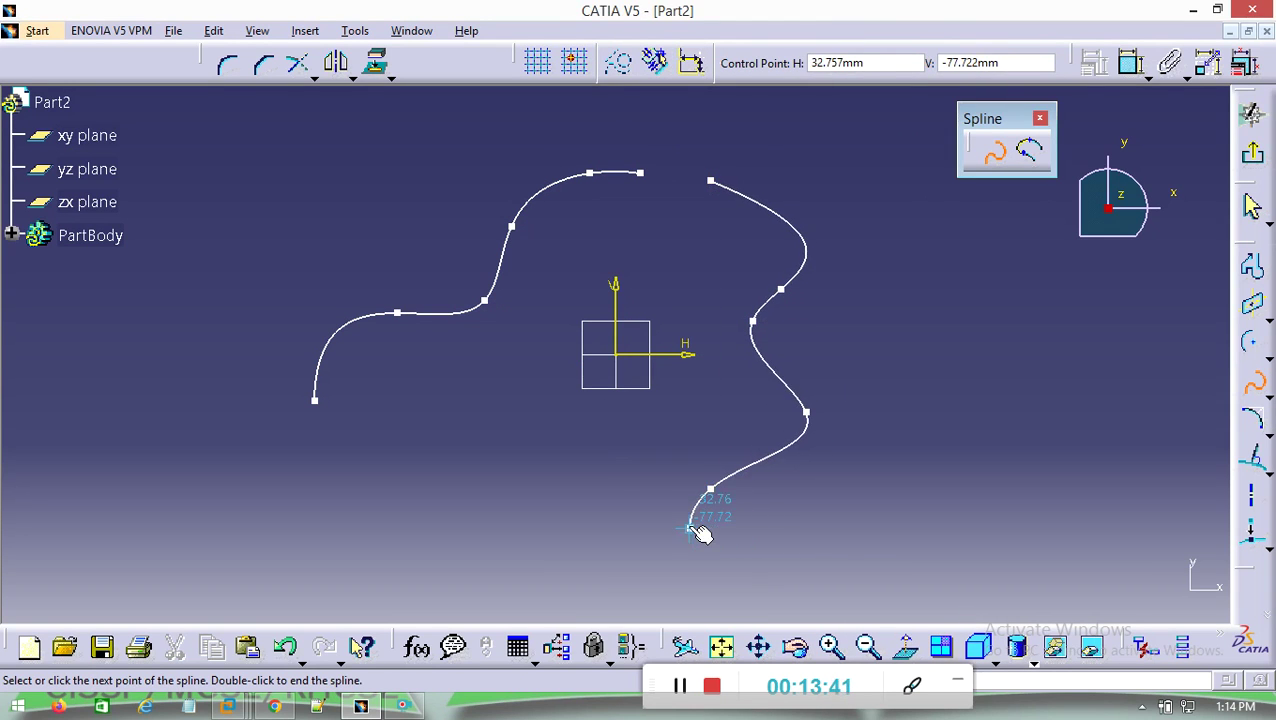
pyautogui.doubleClick(688, 524)
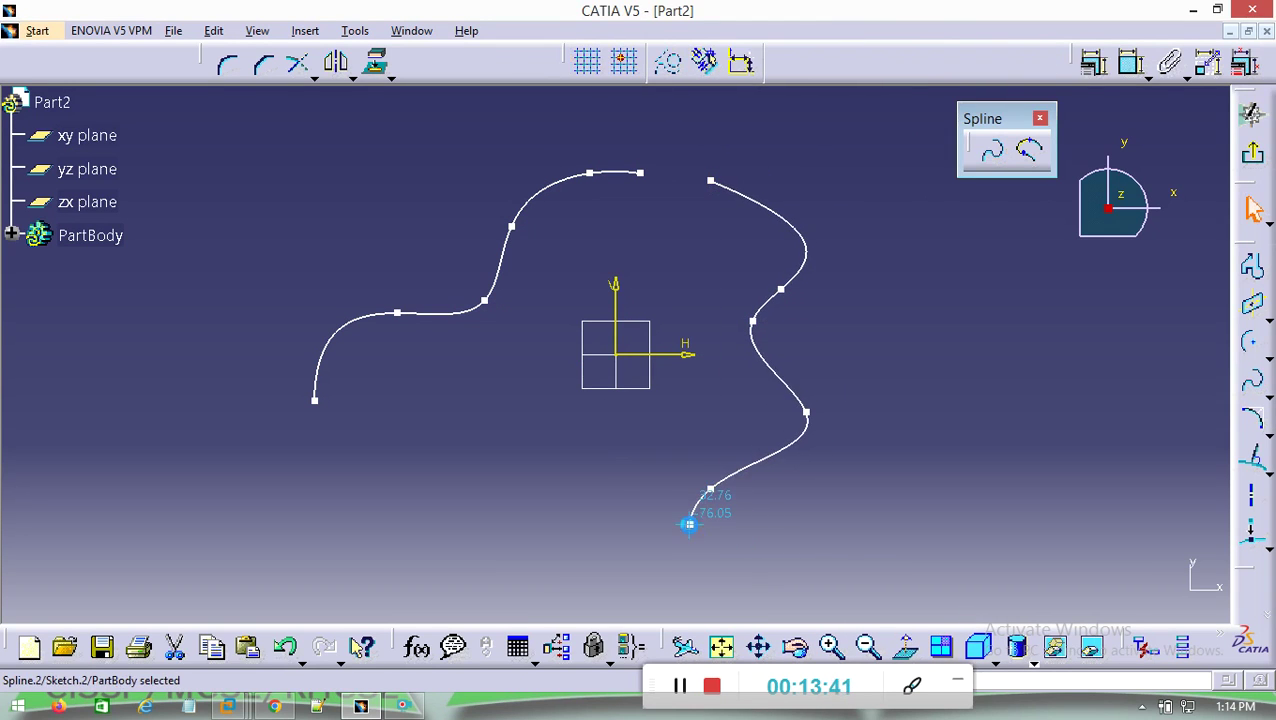
# Step: Connect the upper ends of the two splines with a Connect curve of tension 1
pyautogui.click(1031, 155)
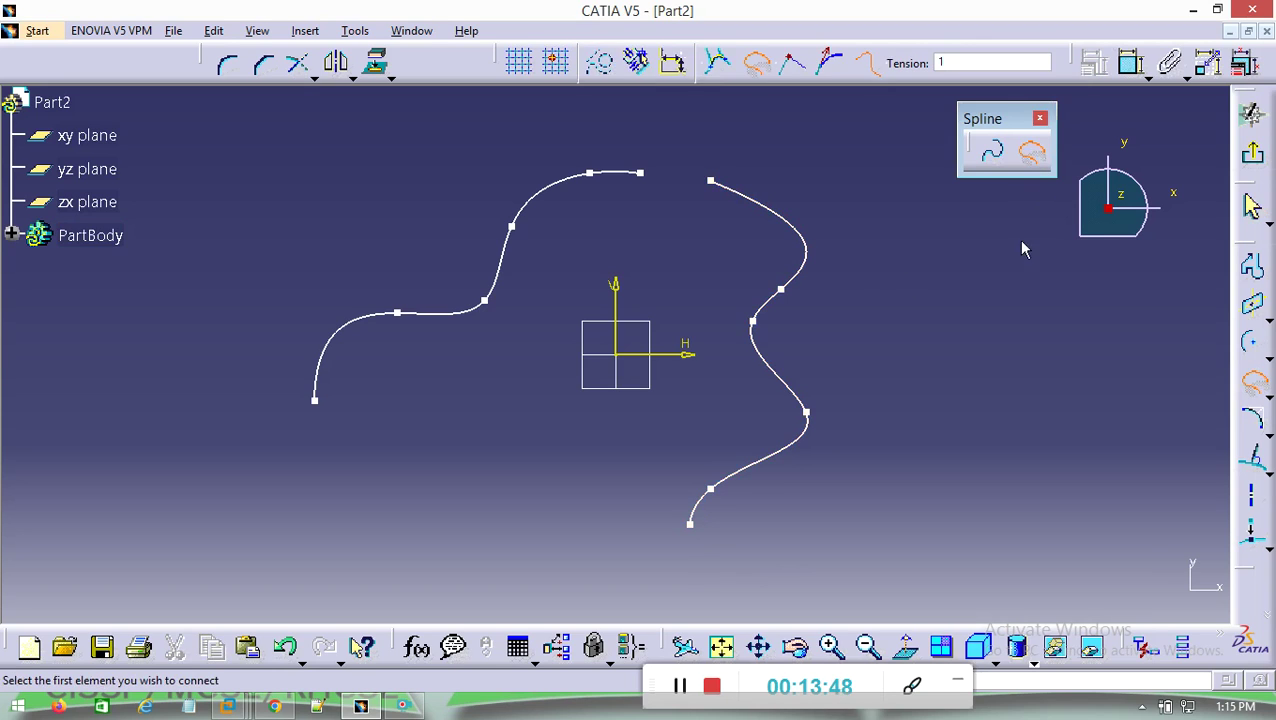
pyautogui.click(648, 178)
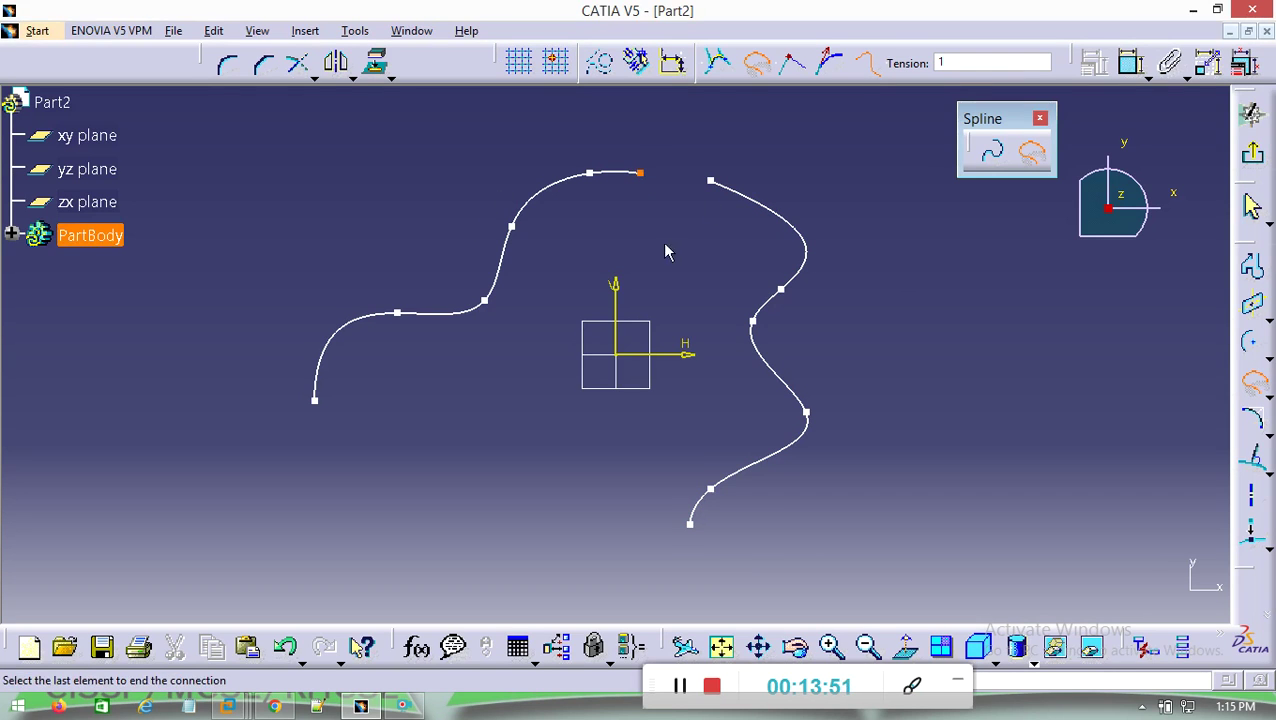
pyautogui.click(714, 184)
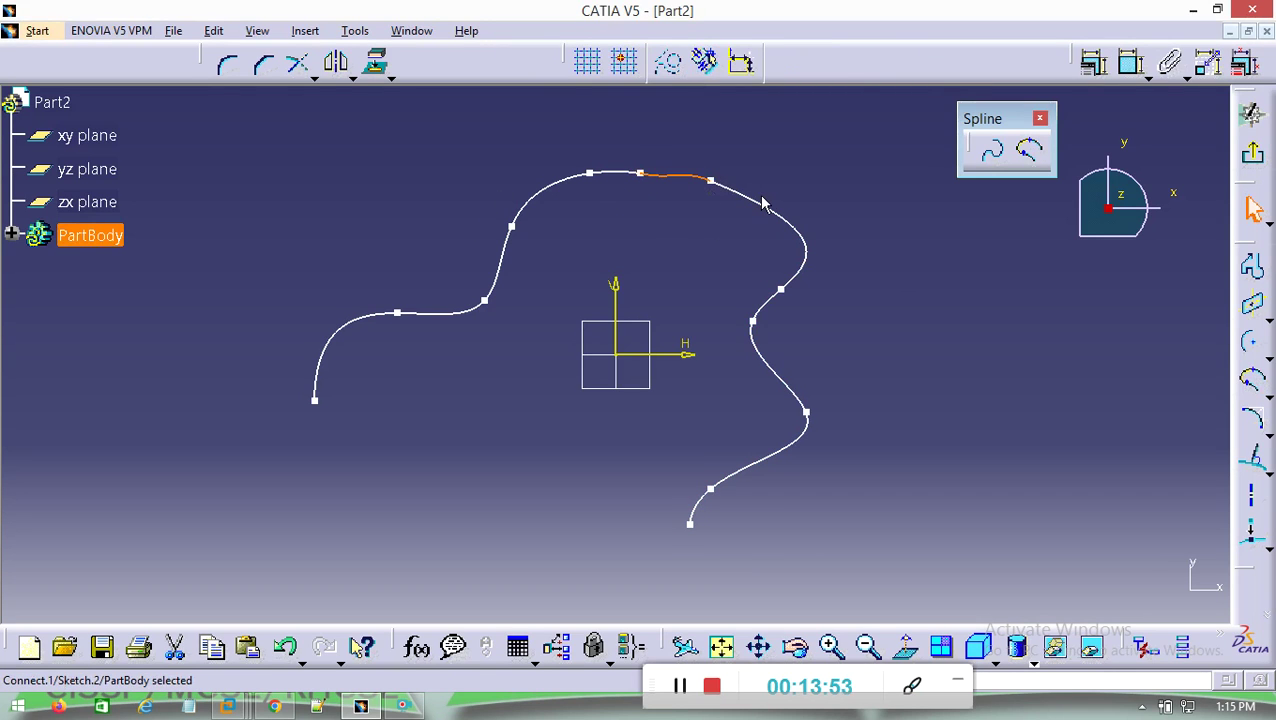
# Step: Close the outline with a Connect curve of tension 1 between the lower ends of the two splines
pyautogui.click(1029, 150)
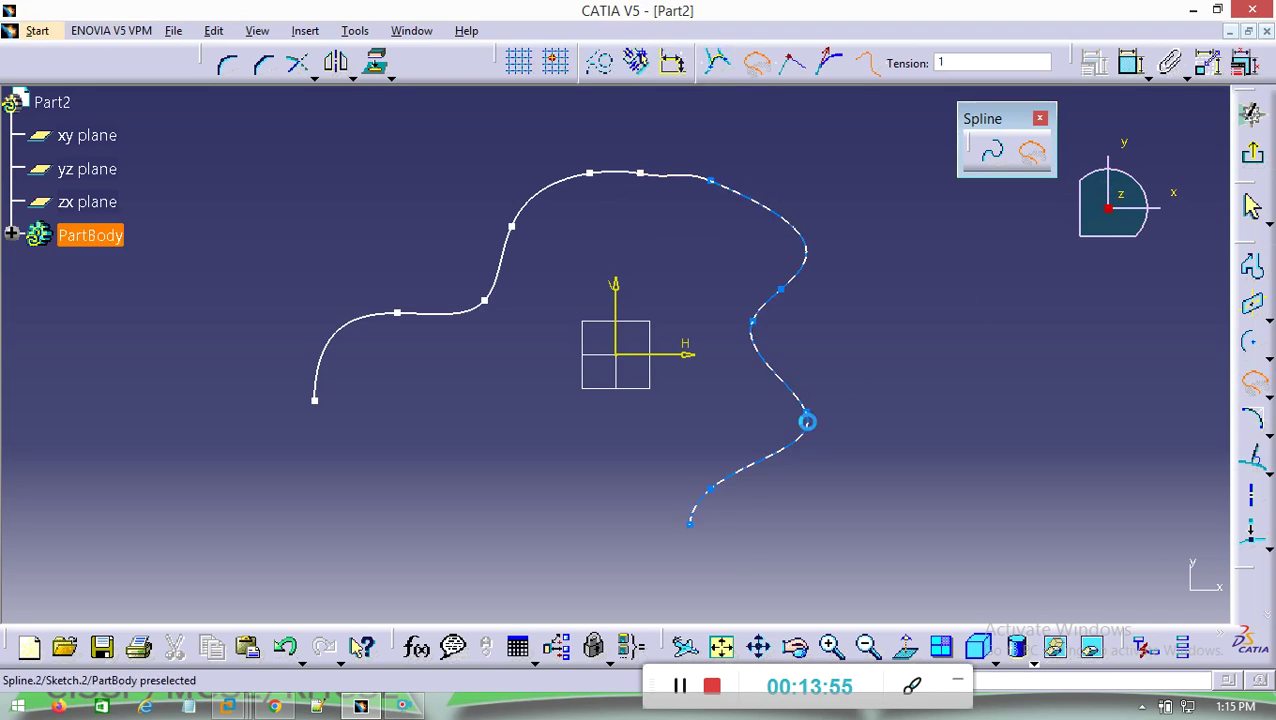
pyautogui.click(691, 523)
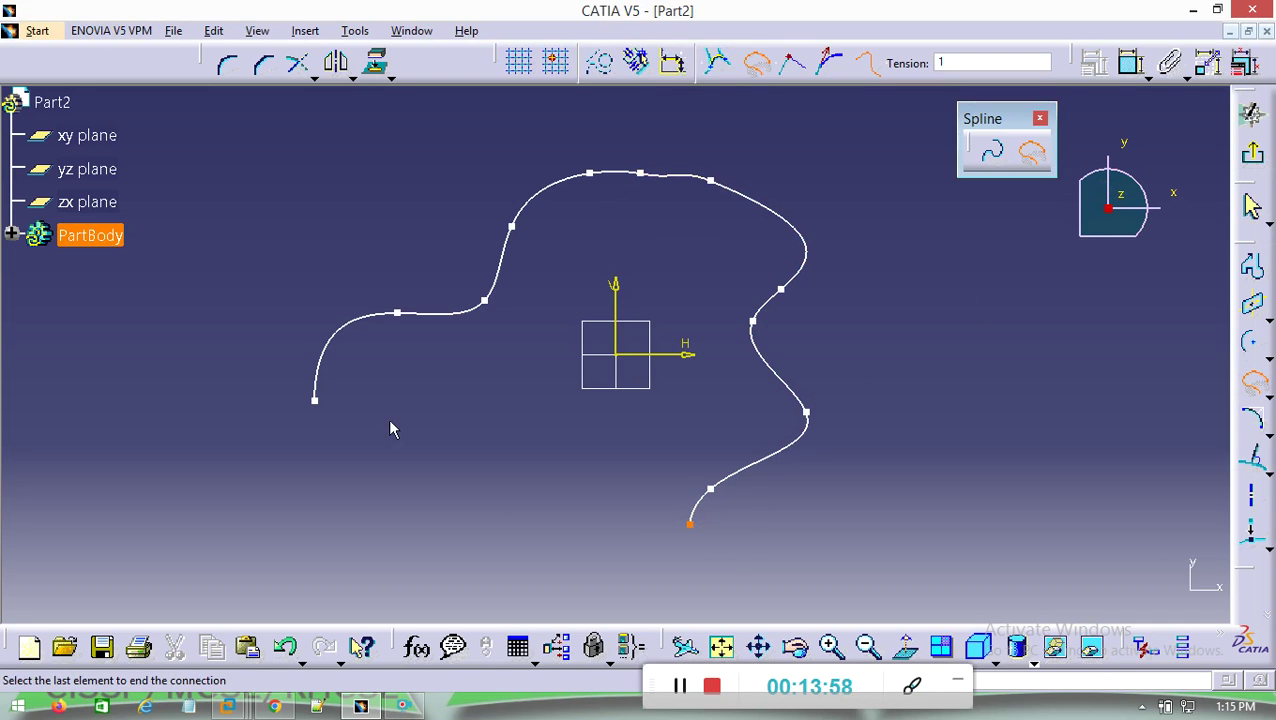
pyautogui.click(315, 402)
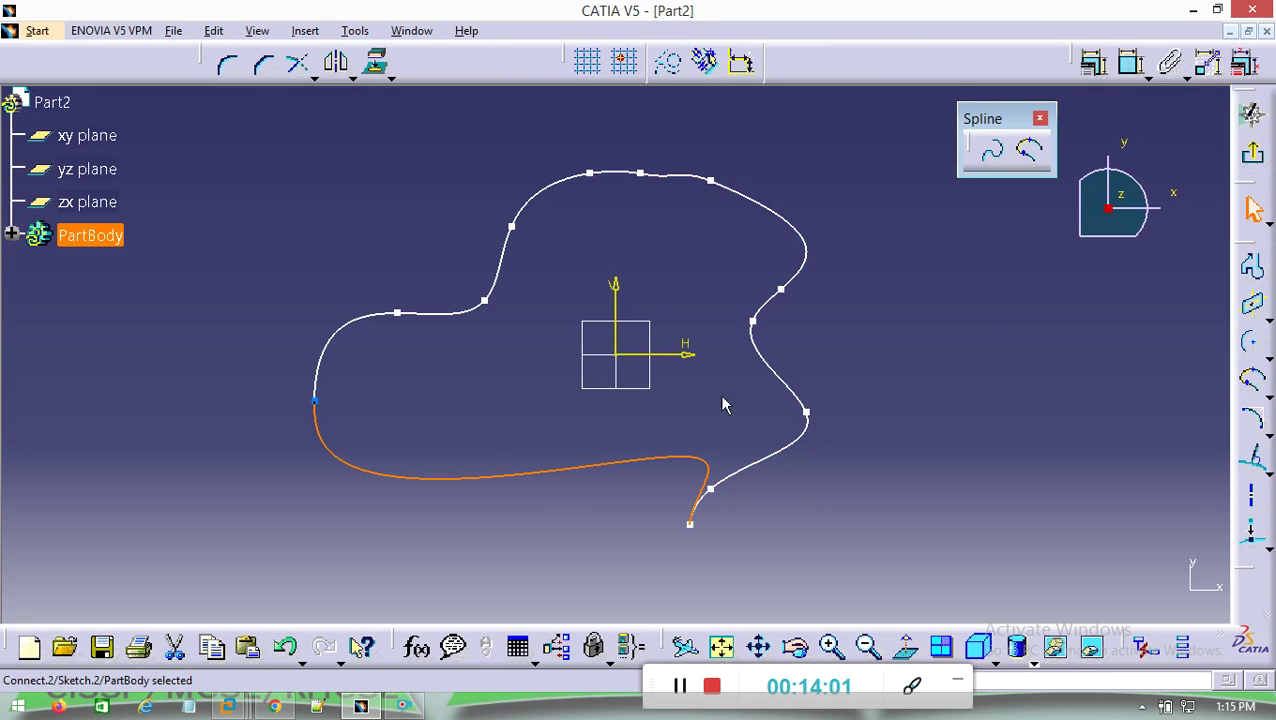
# Step: Delete both splines and both connecting curves, and put away the spline tools
pyautogui.click(878, 118)
pyautogui.moveTo(851, 139); pyautogui.dragTo(270, 522)
pyautogui.press('Delete')
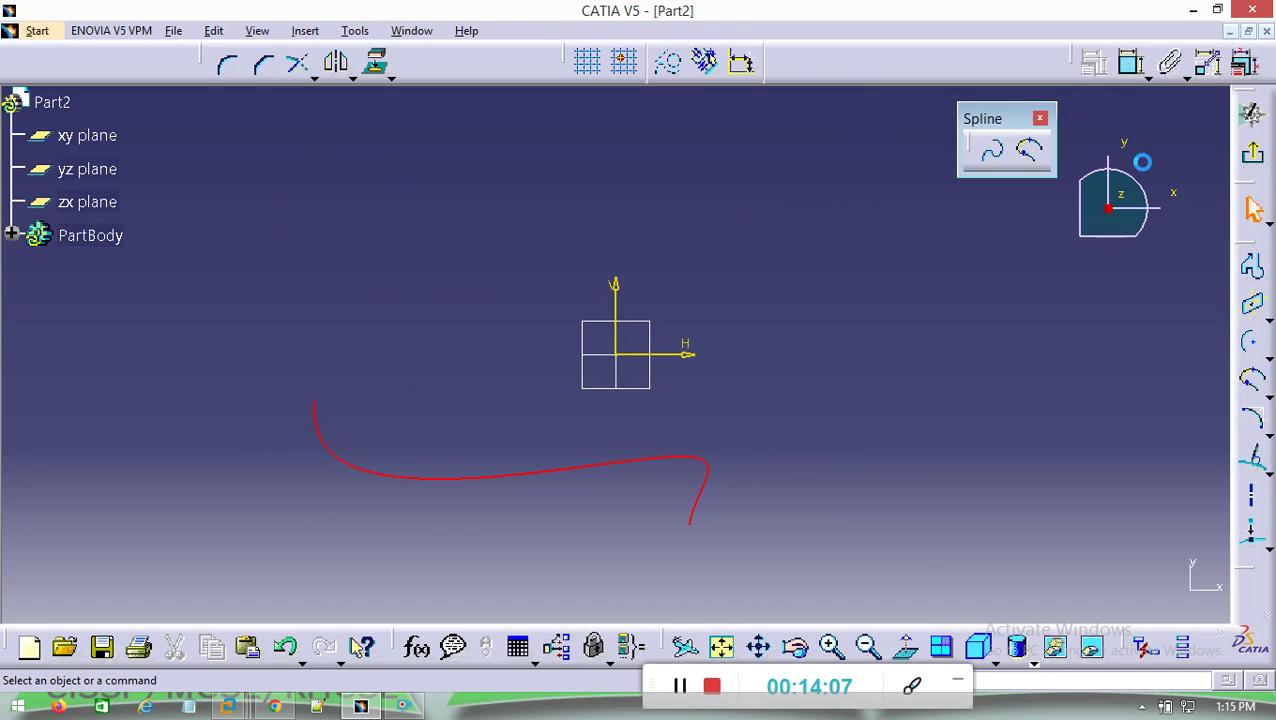
pyautogui.click(1040, 119)
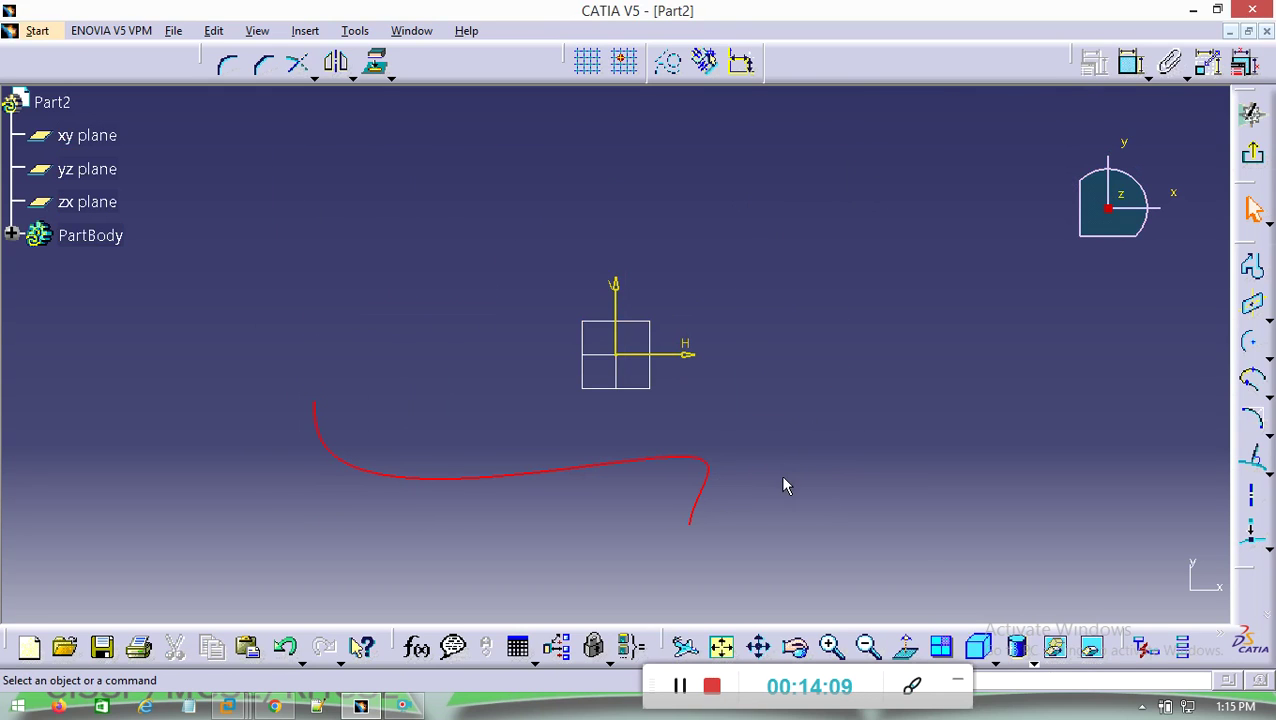
pyautogui.click(719, 484)
pyautogui.press('Delete')
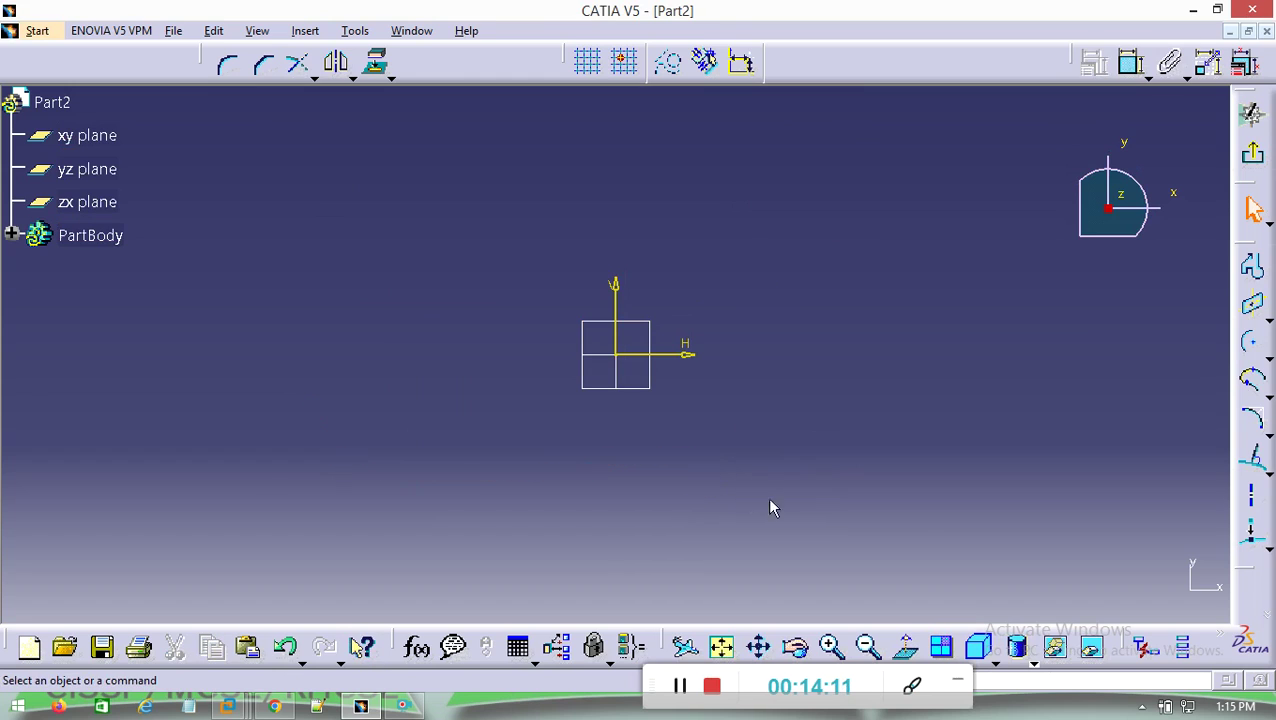
# Step: Draw a flat horizontal ellipse to the upper left of the origin, centred at about H -127 mm, V 39 mm
pyautogui.click(1270, 436)
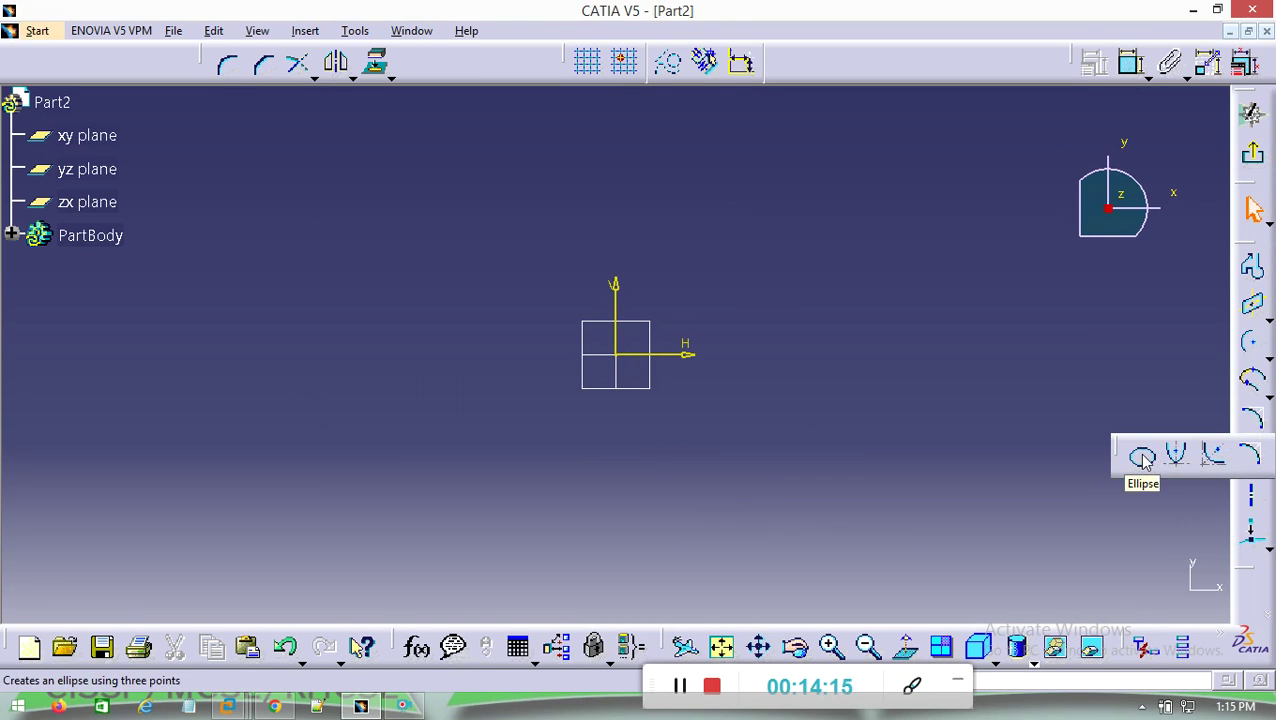
pyautogui.moveTo(1116, 455); pyautogui.dragTo(874, 165)
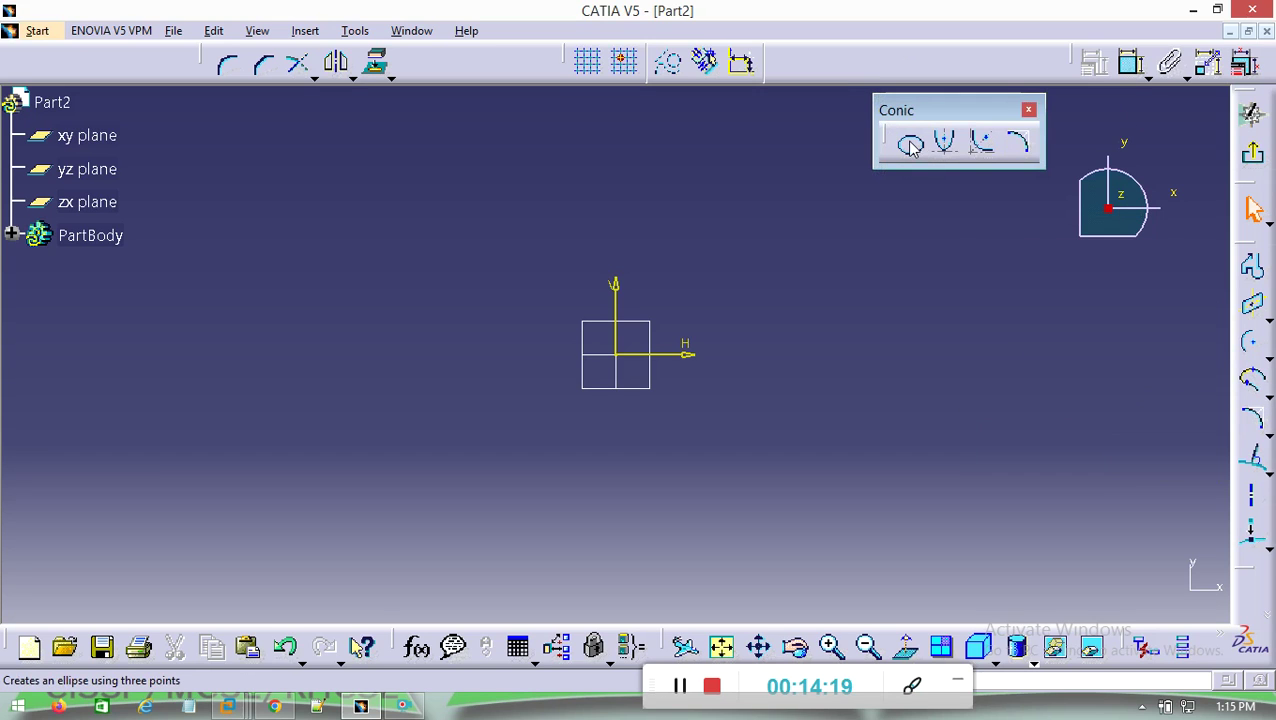
pyautogui.click(910, 143)
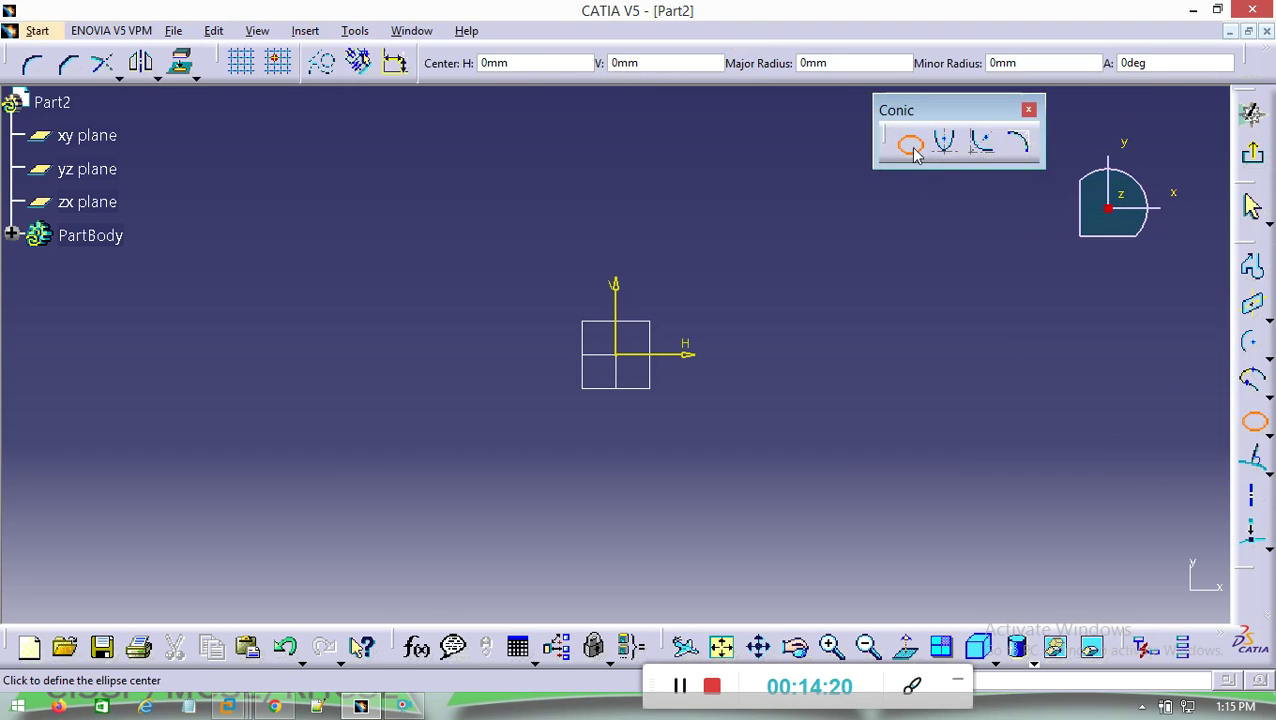
pyautogui.click(331, 267)
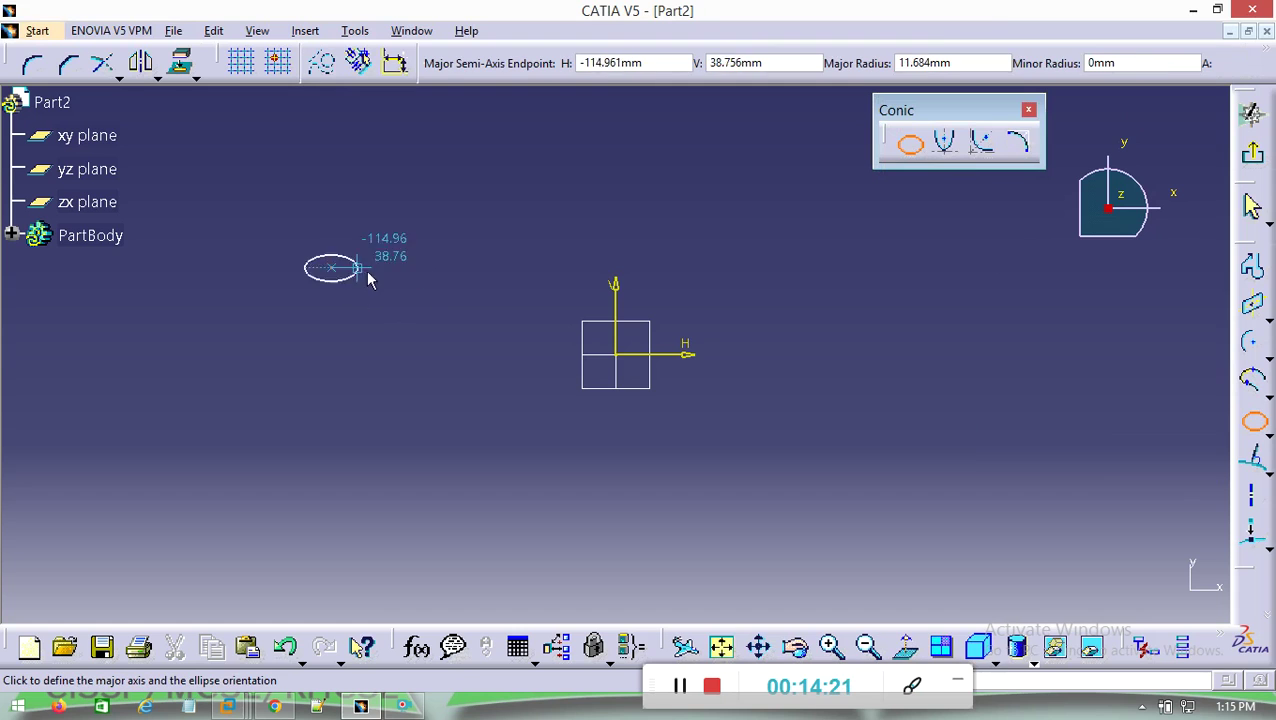
pyautogui.click(459, 271)
pyautogui.click(432, 250)
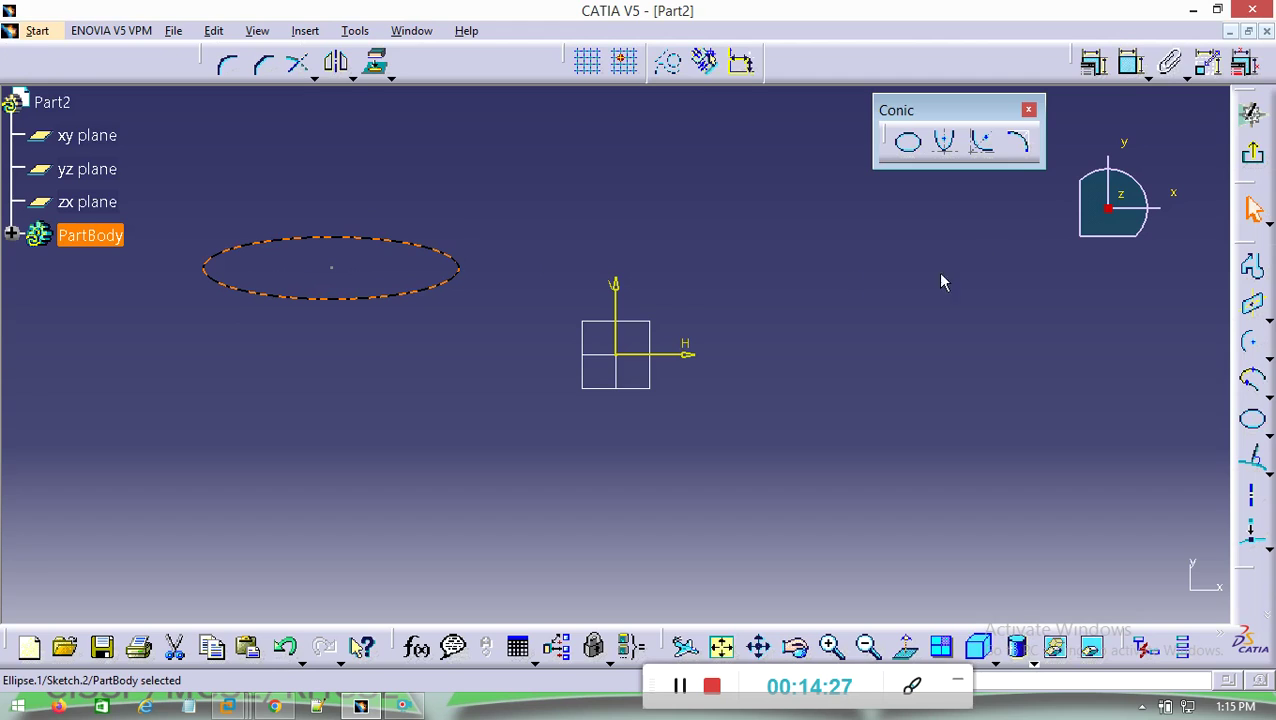
# Step: Draw an upward-opening Parabola by Focus right of the origin, with its apex at about H 92 mm, V -45 mm and one end on the V axis
pyautogui.click(948, 146)
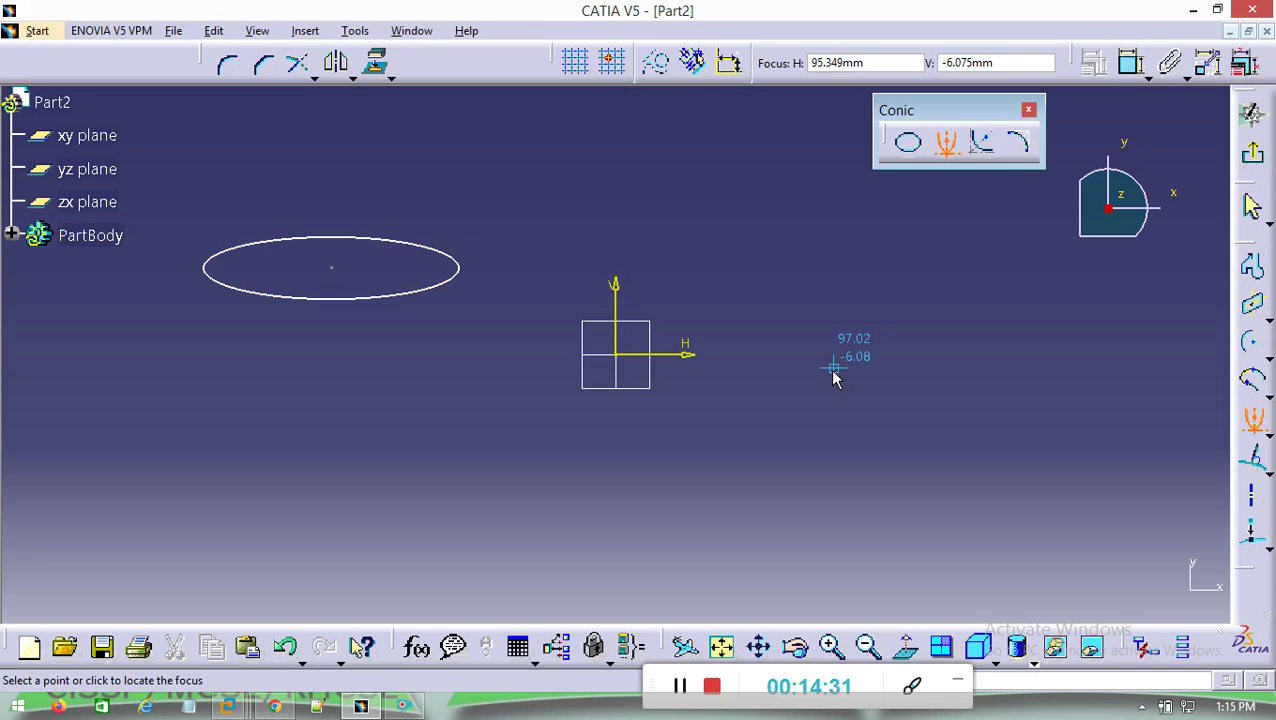
pyautogui.click(820, 409)
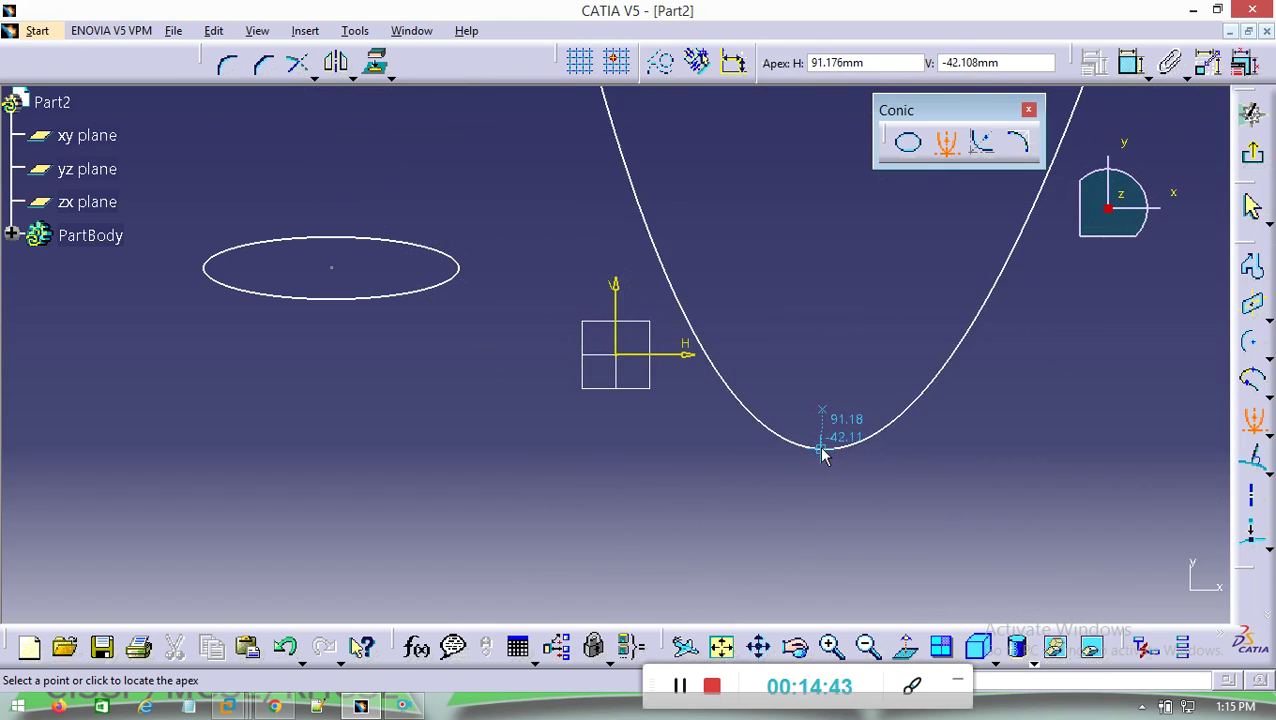
pyautogui.click(824, 458)
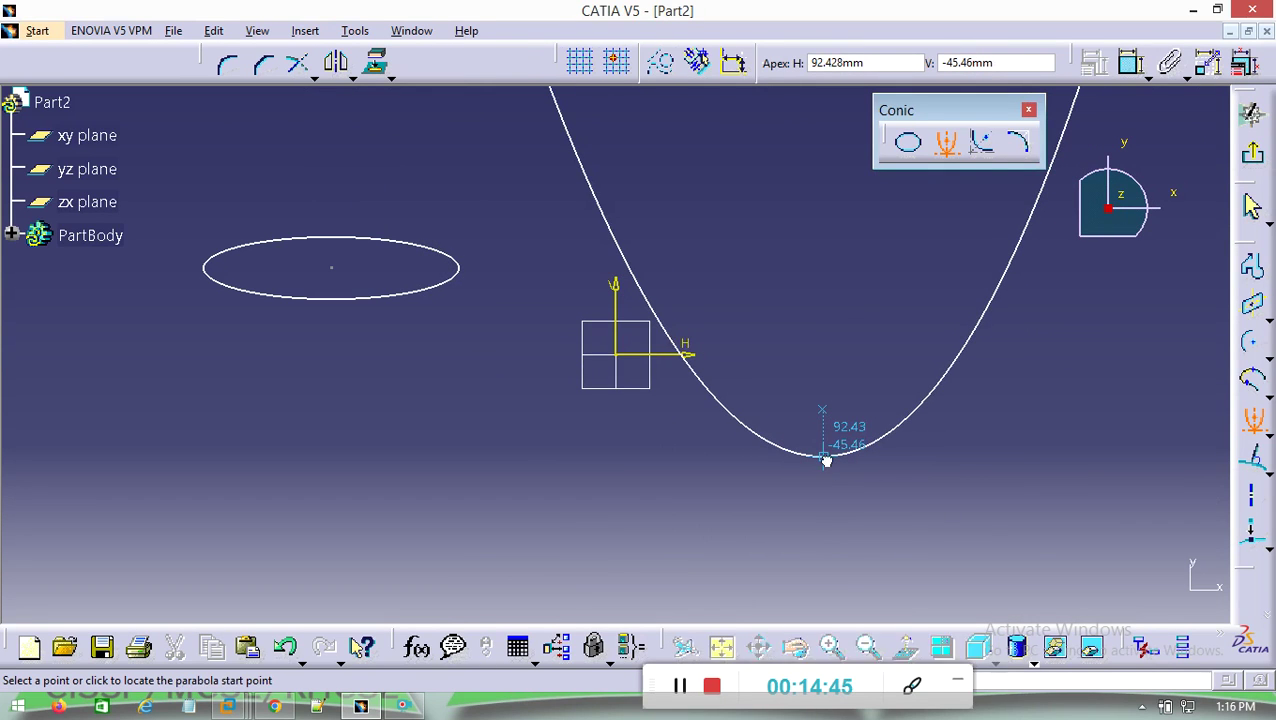
pyautogui.click(1008, 268)
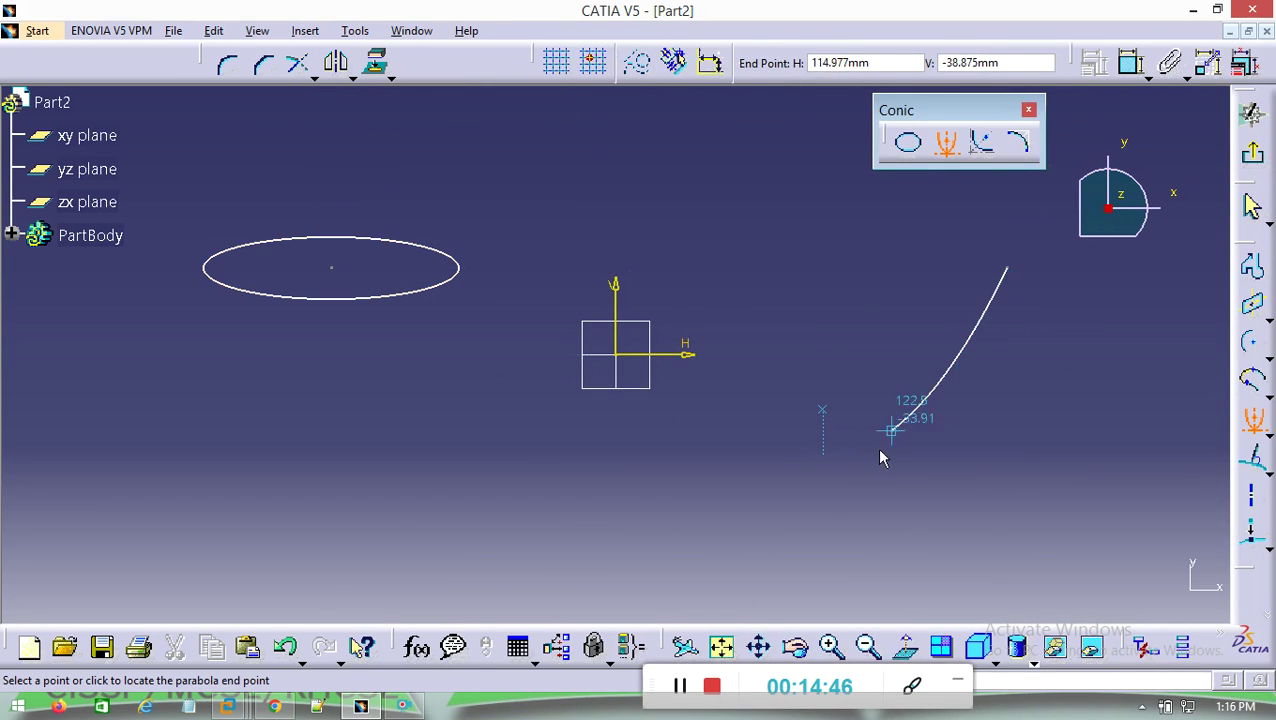
pyautogui.click(616, 242)
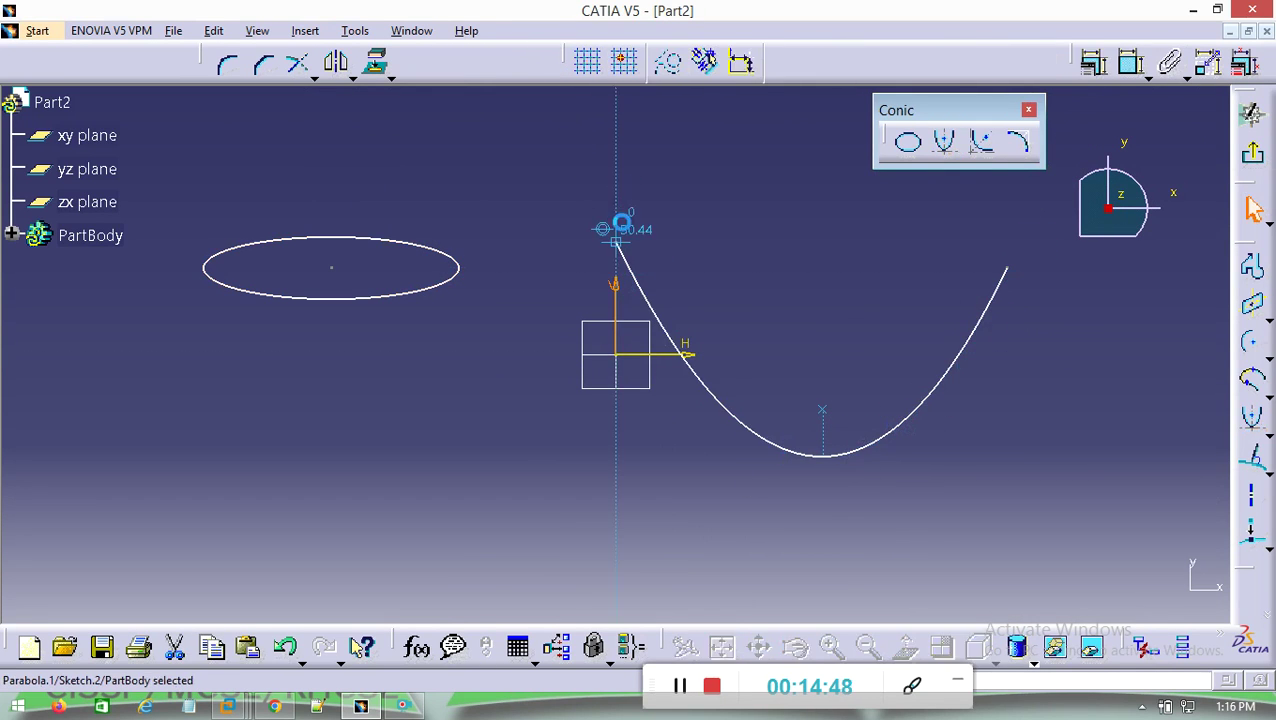
# Step: Draw an upward-opening Hyperbola by Focus below the ellipse, with its focus and centre at about H -127 mm and its apex between them
pyautogui.click(985, 145)
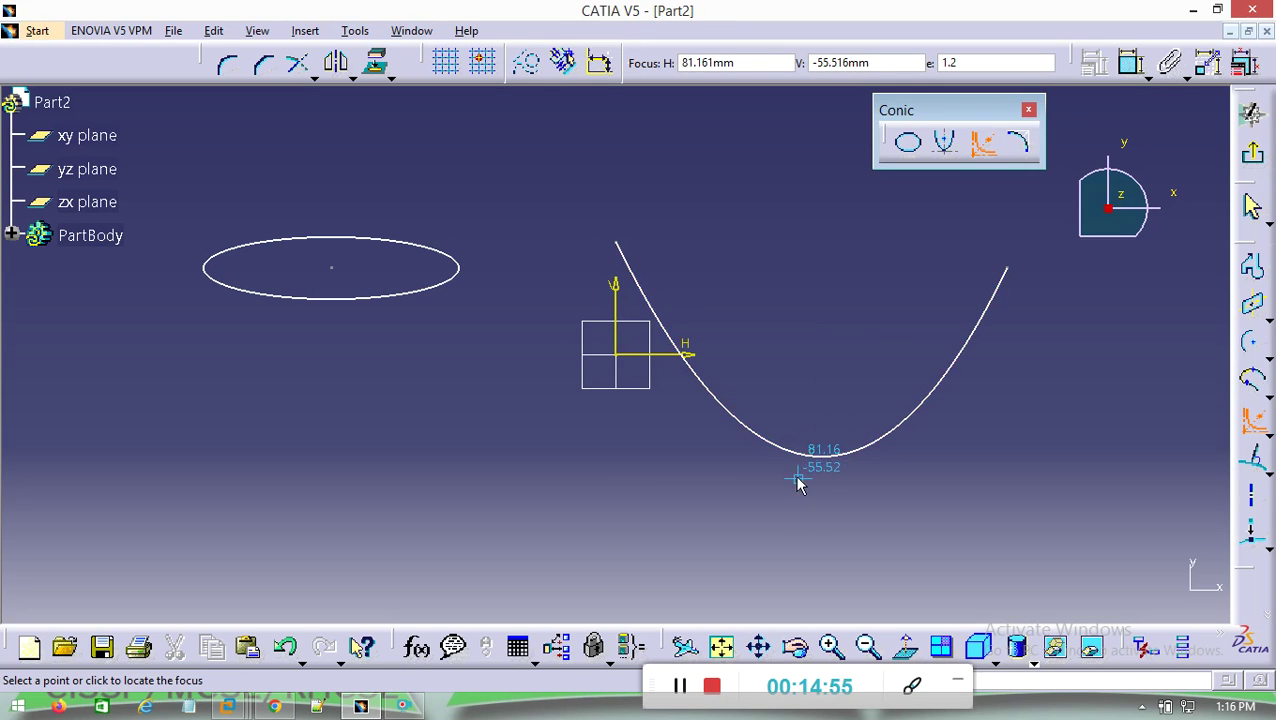
pyautogui.click(331, 470)
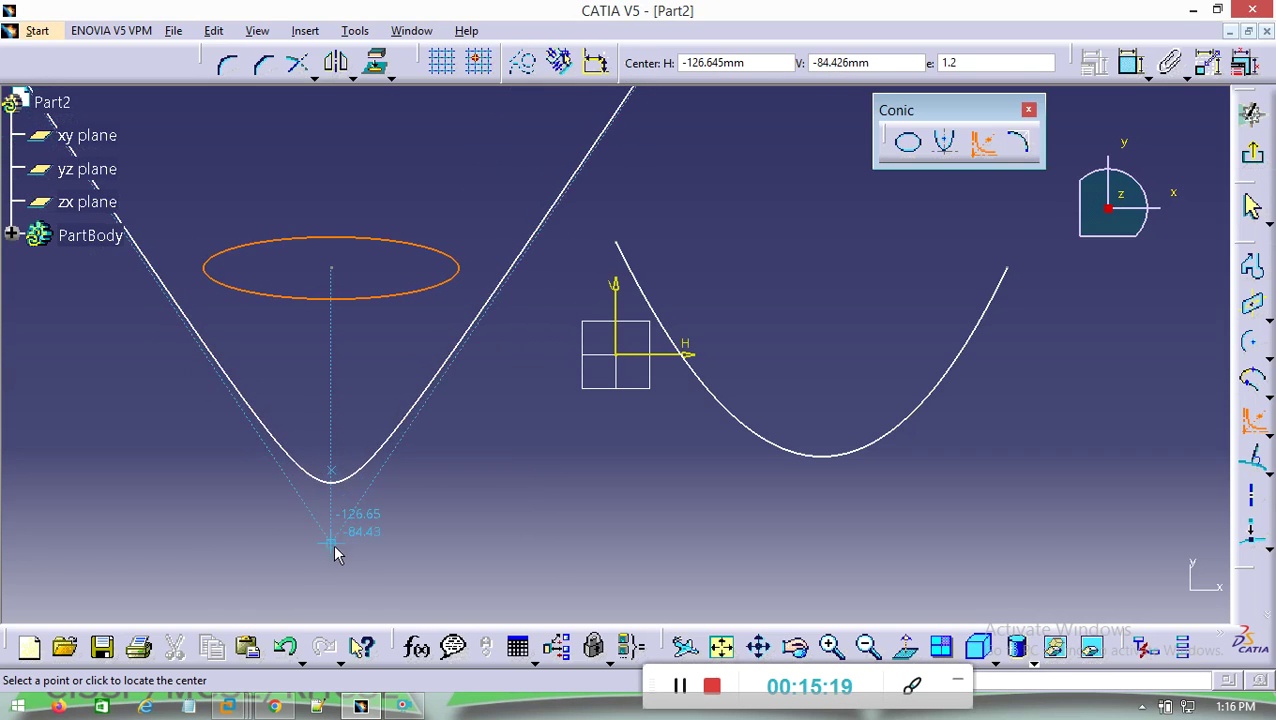
pyautogui.click(333, 563)
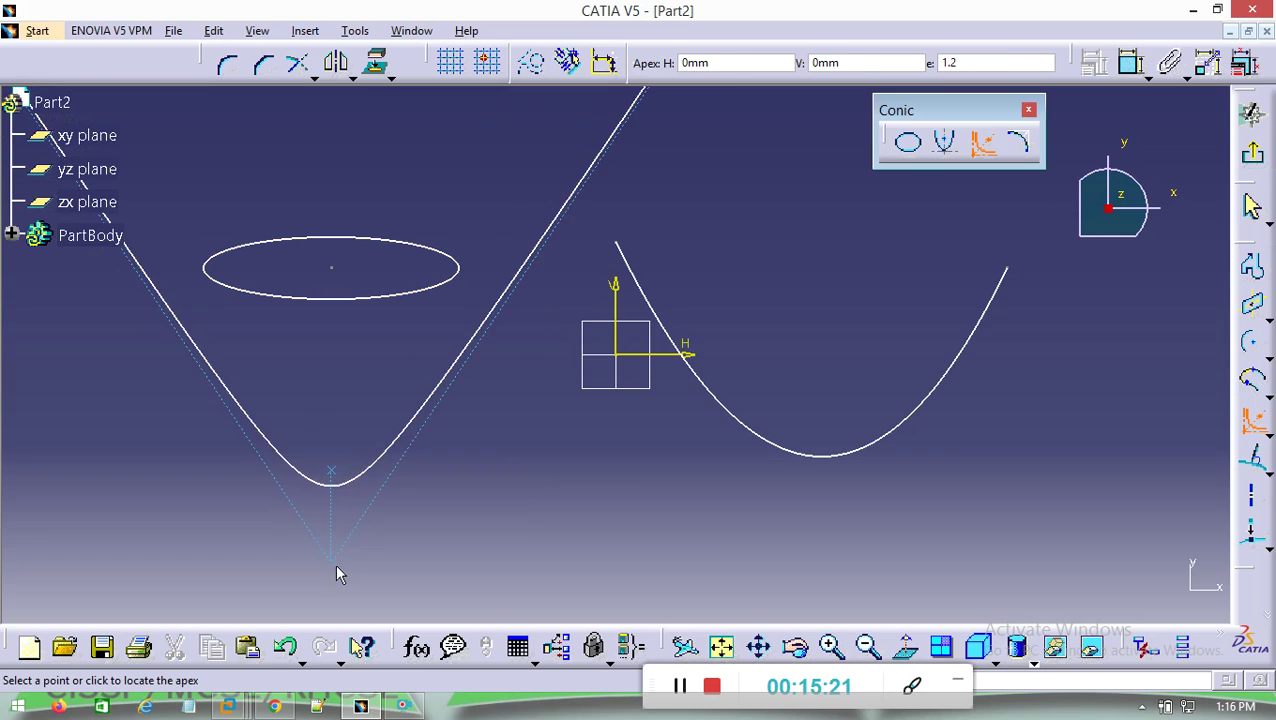
pyautogui.click(333, 498)
pyautogui.click(557, 342)
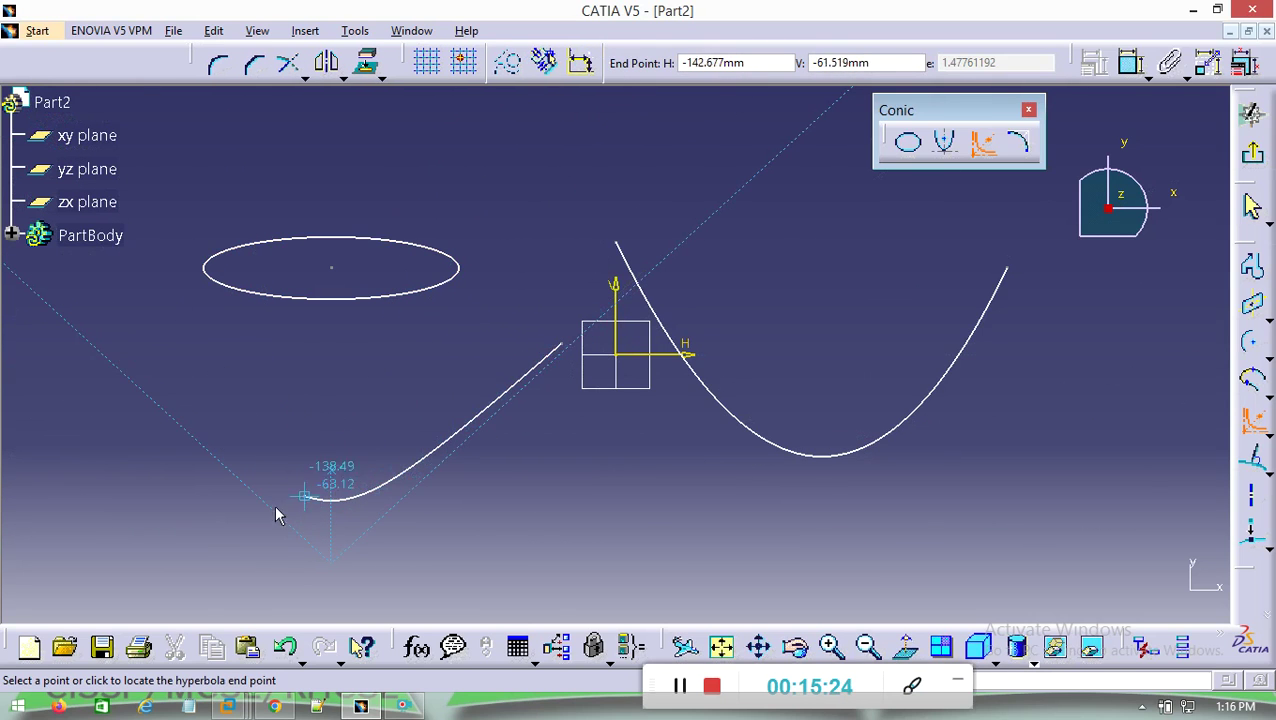
pyautogui.click(117, 358)
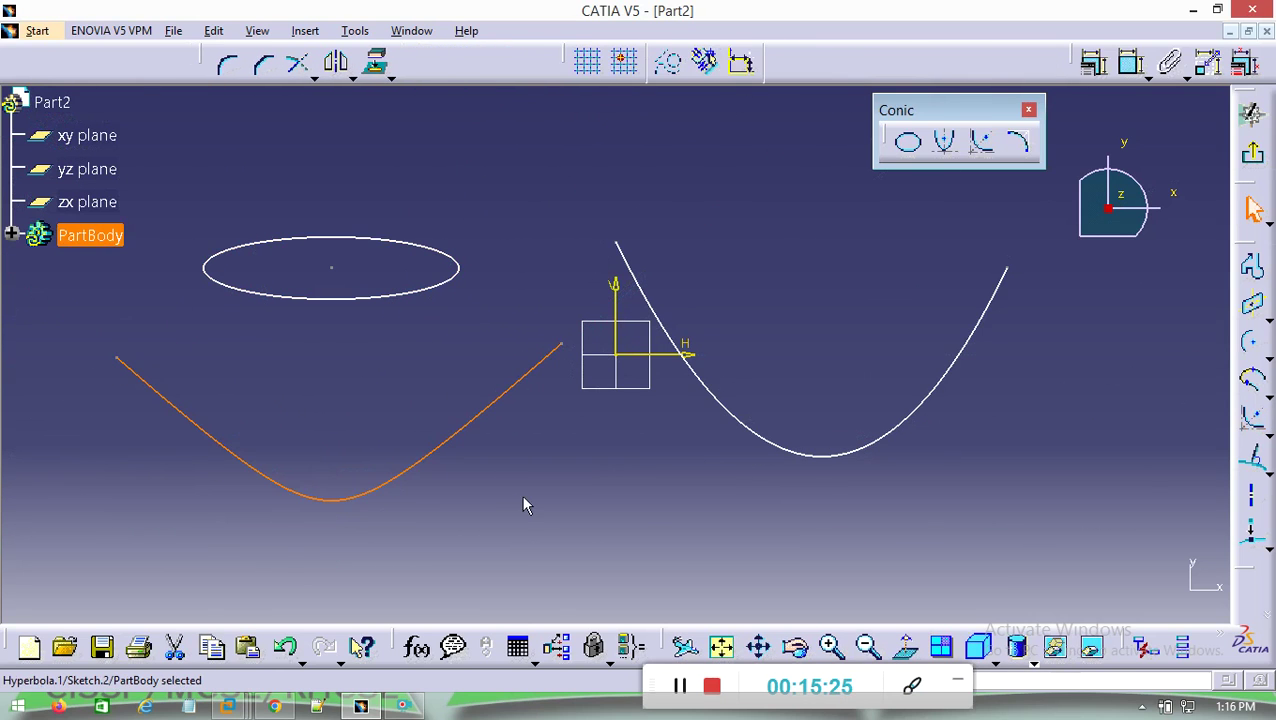
# Step: Draw a small upward-opening Conic beyond the parabola's lower right side, using two end points, their tangents and a passing point near the curve's lowest part
pyautogui.click(1024, 146)
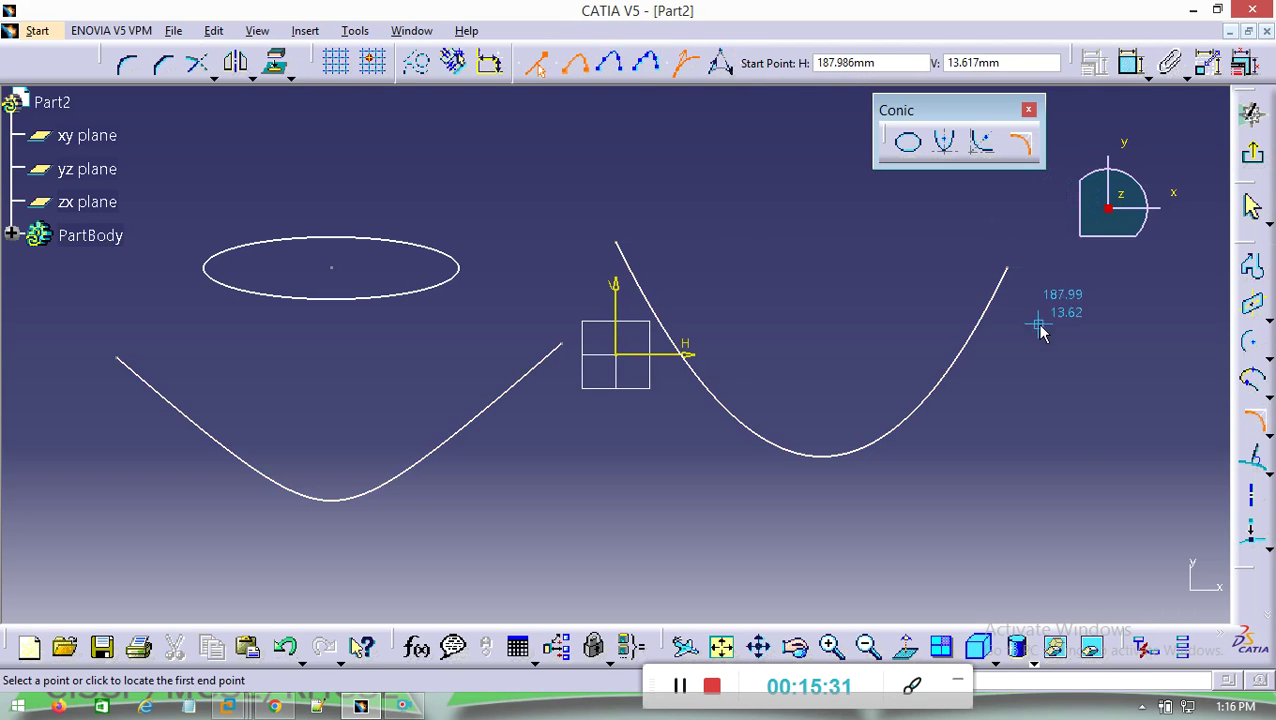
pyautogui.click(960, 432)
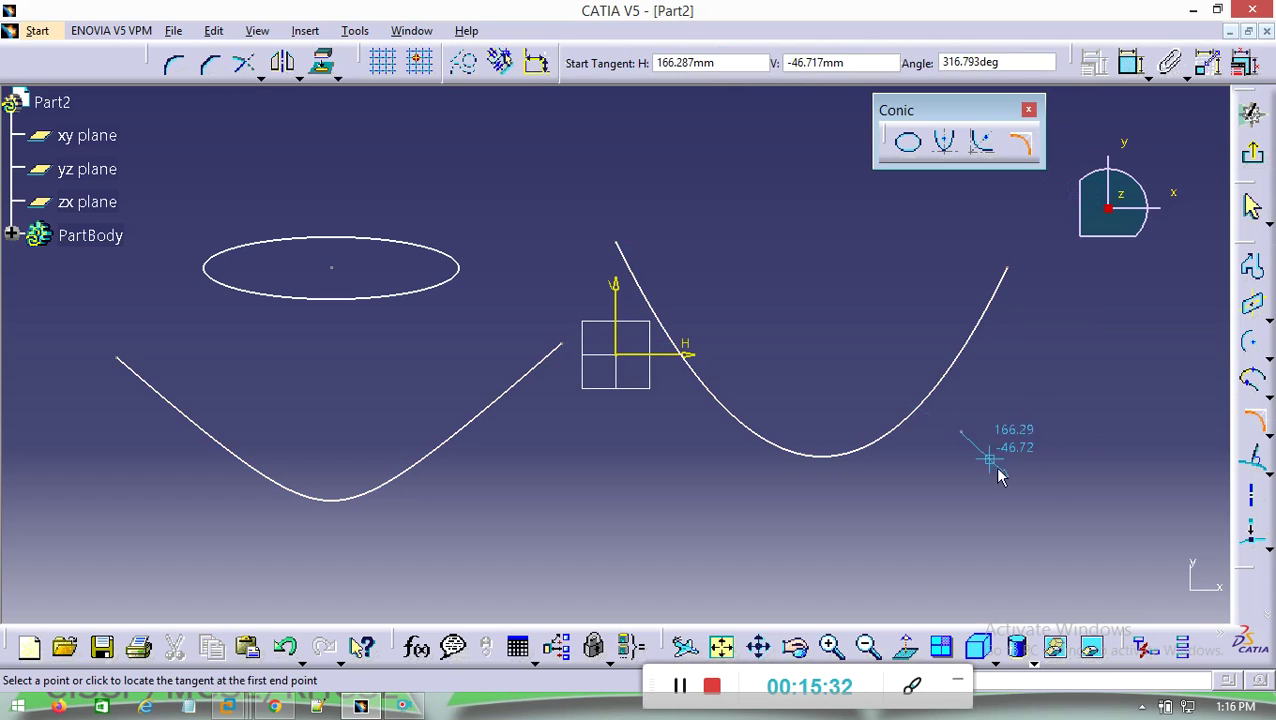
pyautogui.click(1055, 518)
pyautogui.click(1160, 390)
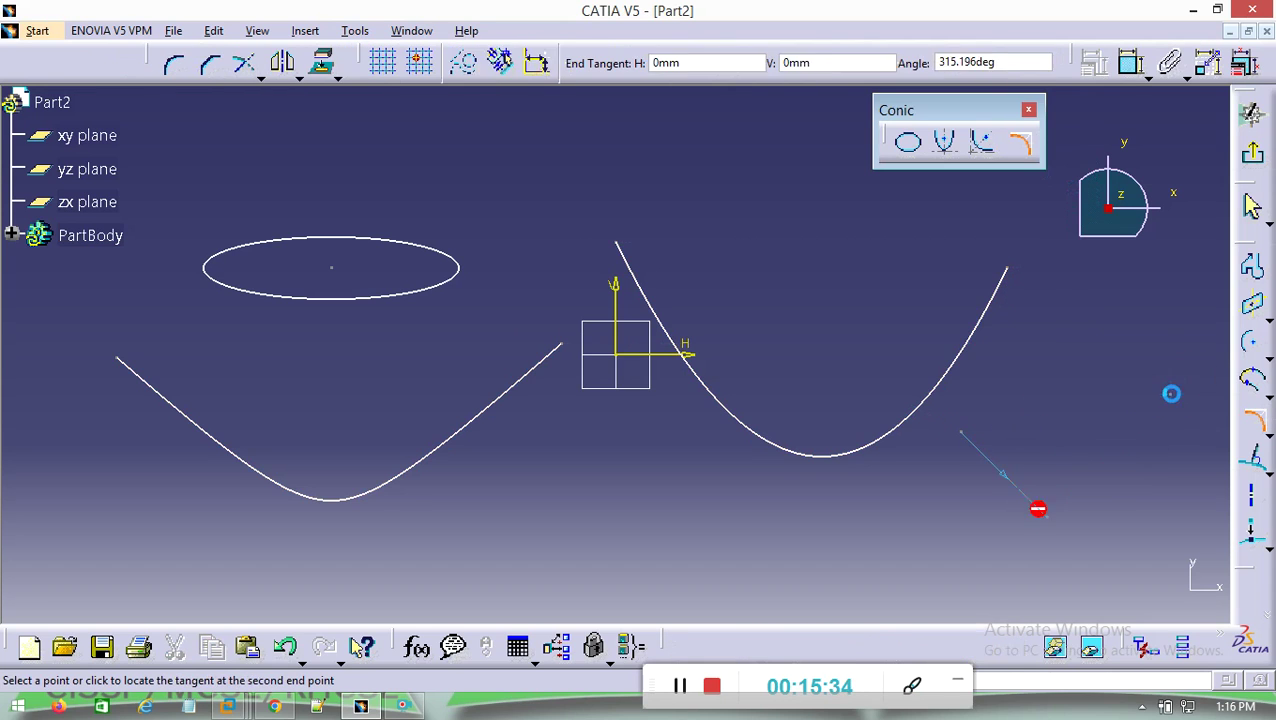
pyautogui.click(1096, 510)
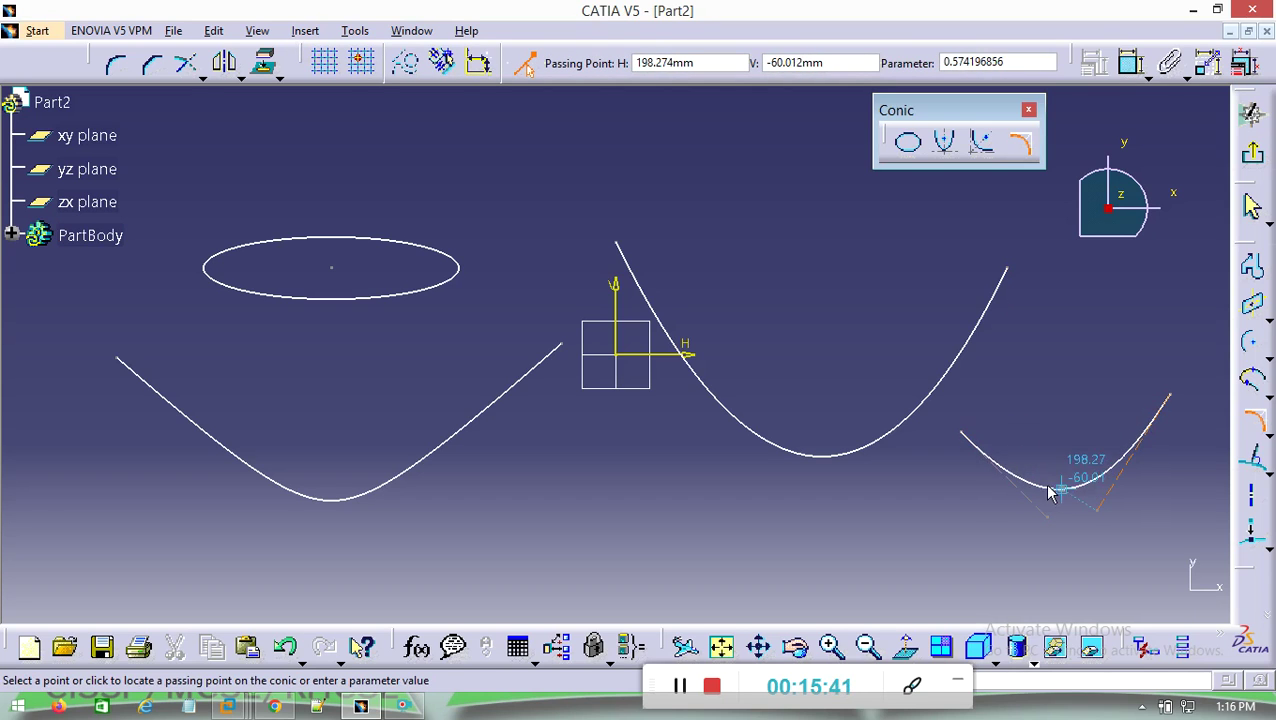
pyautogui.click(1070, 495)
pyautogui.click(1097, 379)
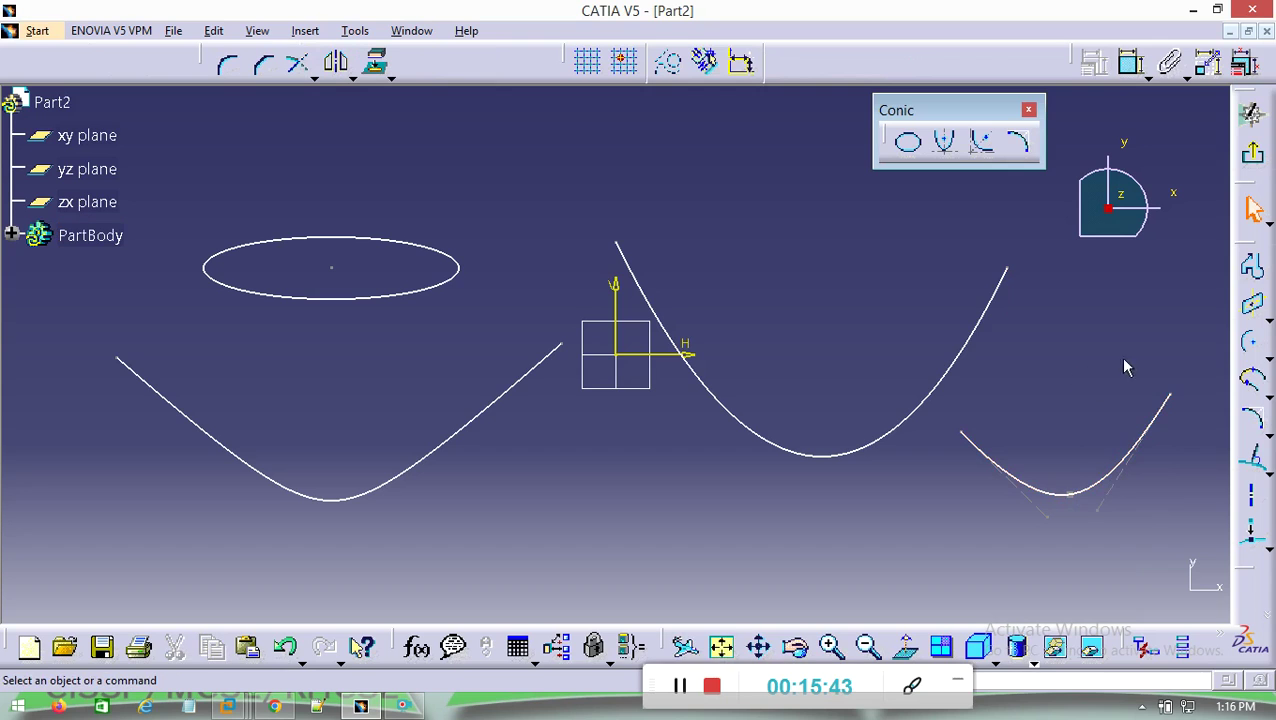
# Step: Delete the ellipse, parabola, hyperbola and conic from the sketch
pyautogui.moveTo(1175, 258); pyautogui.dragTo(61, 527)
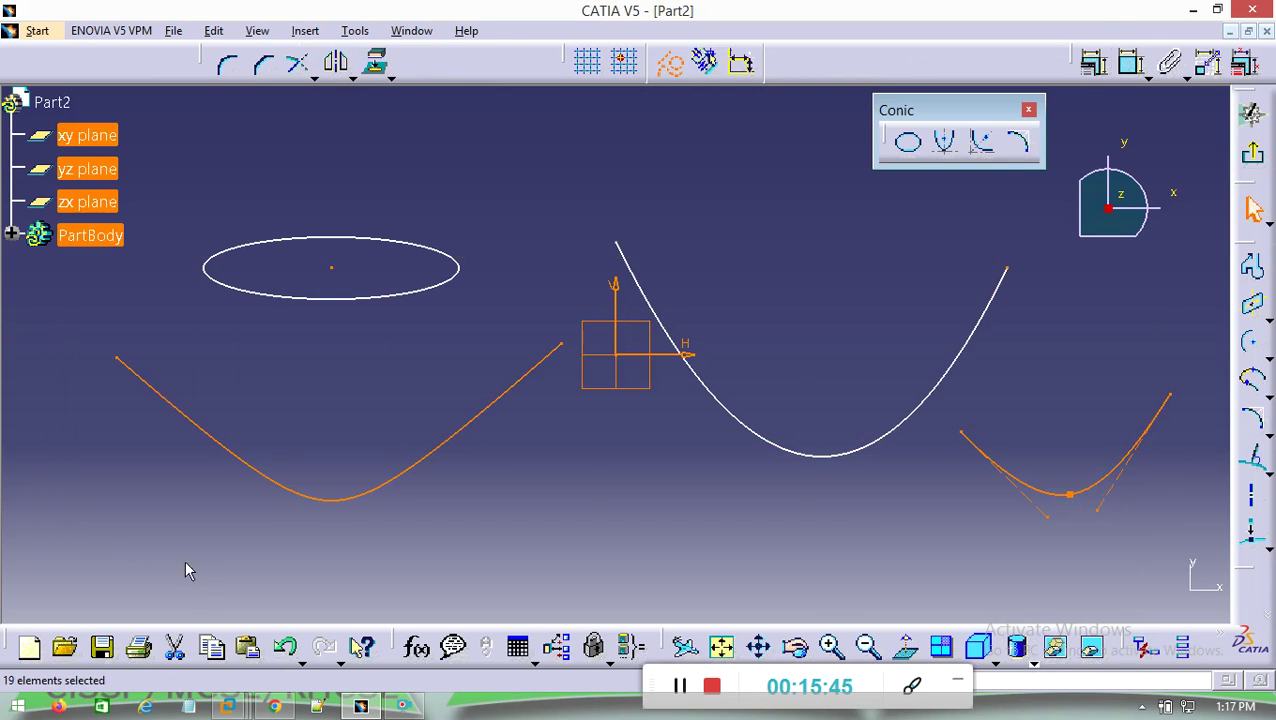
pyautogui.press('Delete')
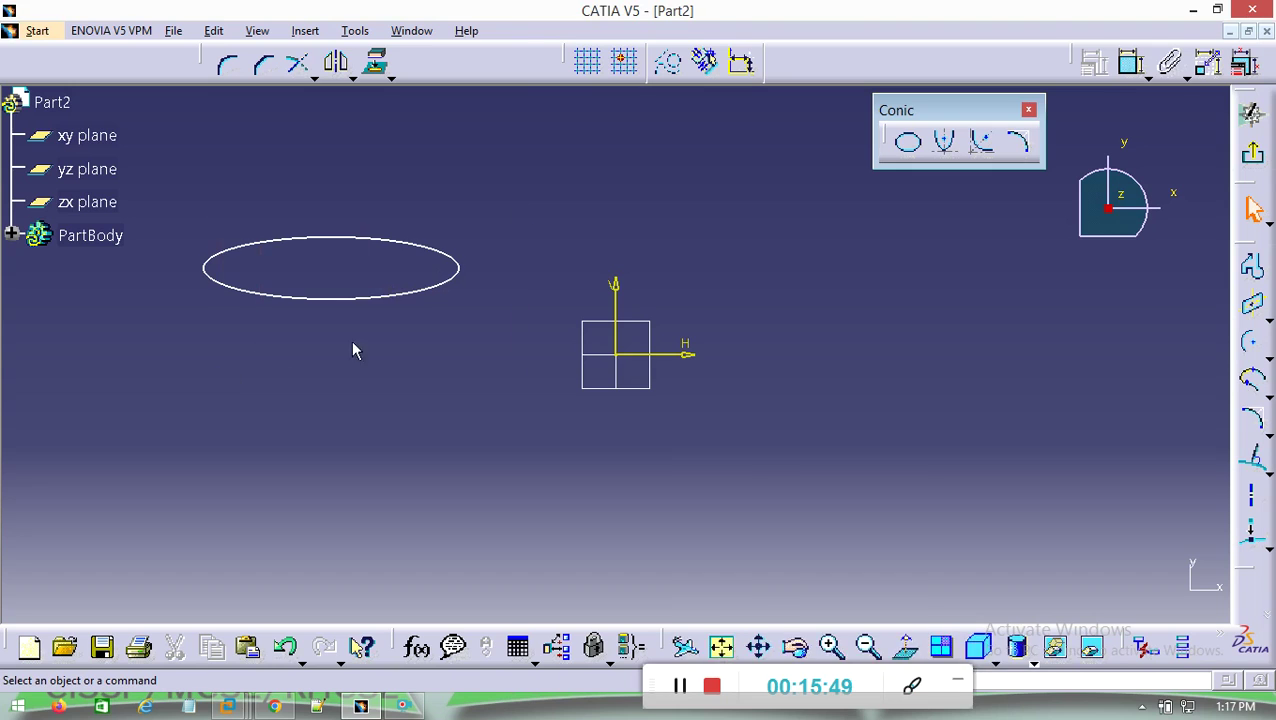
pyautogui.click(436, 251)
pyautogui.press('Delete')
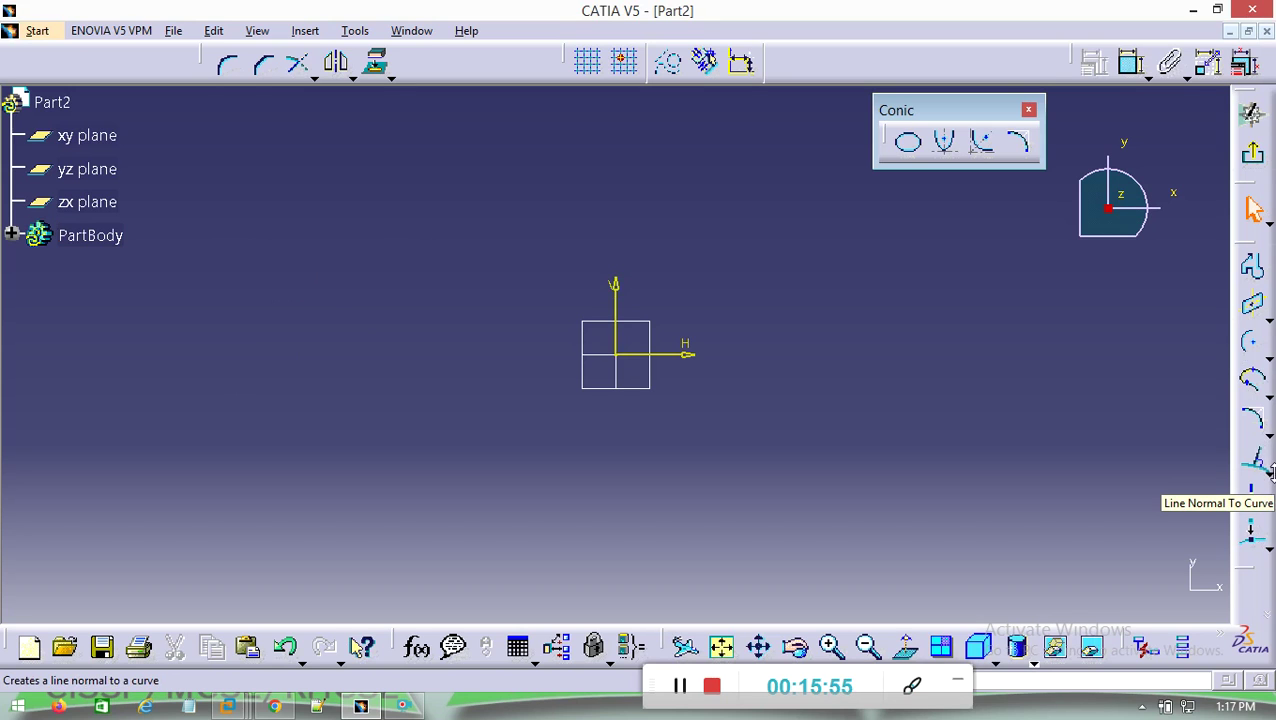
# Step: Float the Line tools beside the compass and put away the Conic tools
pyautogui.click(1268, 467)
pyautogui.moveTo(1082, 486); pyautogui.dragTo(894, 293)
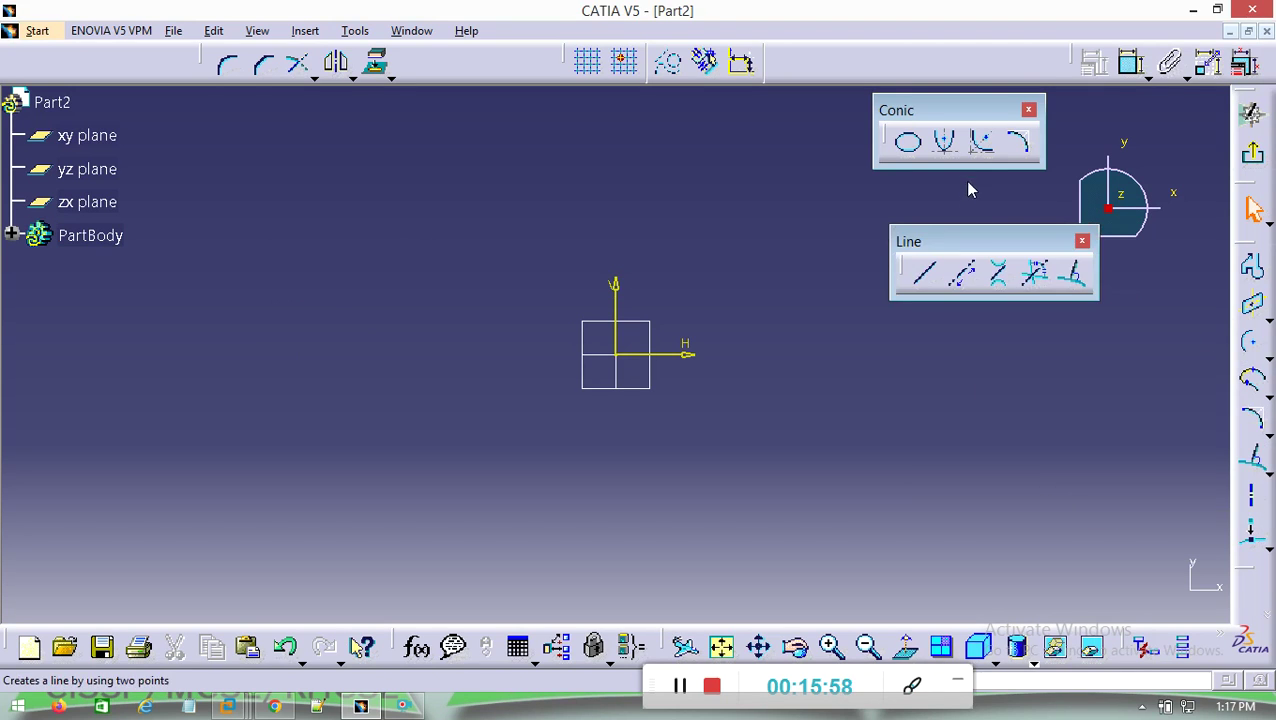
pyautogui.click(1028, 110)
pyautogui.moveTo(968, 238); pyautogui.dragTo(927, 121)
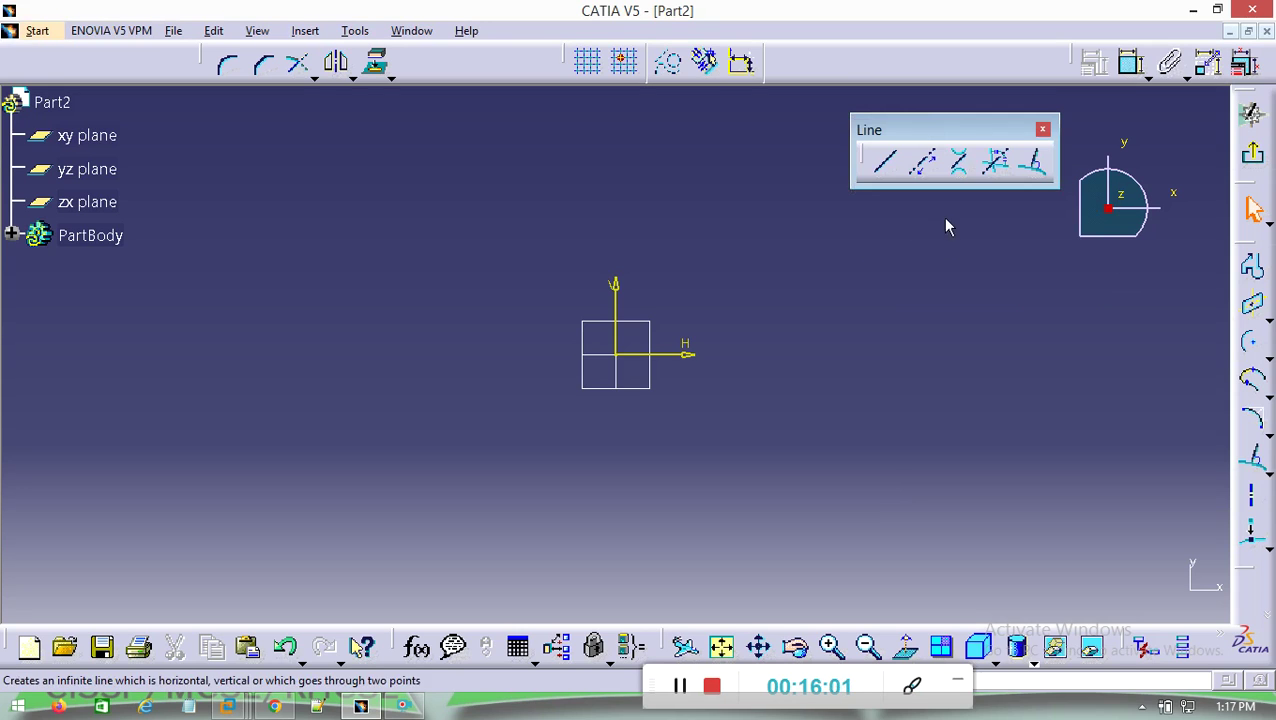
# Step: Draw a nearly vertical line left of the origin, ending at about H -103 mm, V -21 mm
pyautogui.click(887, 165)
pyautogui.click(389, 221)
pyautogui.click(385, 400)
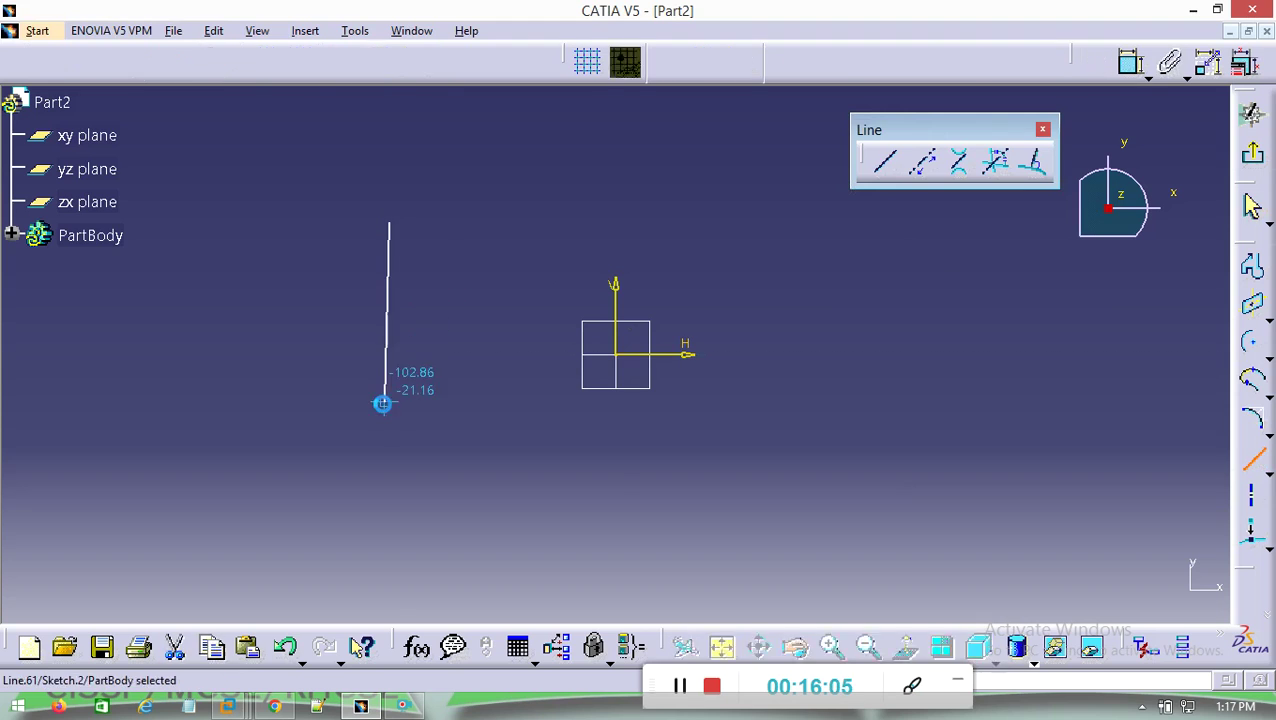
# Step: Place a horizontal Infinite Line below the origin and below the short line's lower end
pyautogui.click(926, 166)
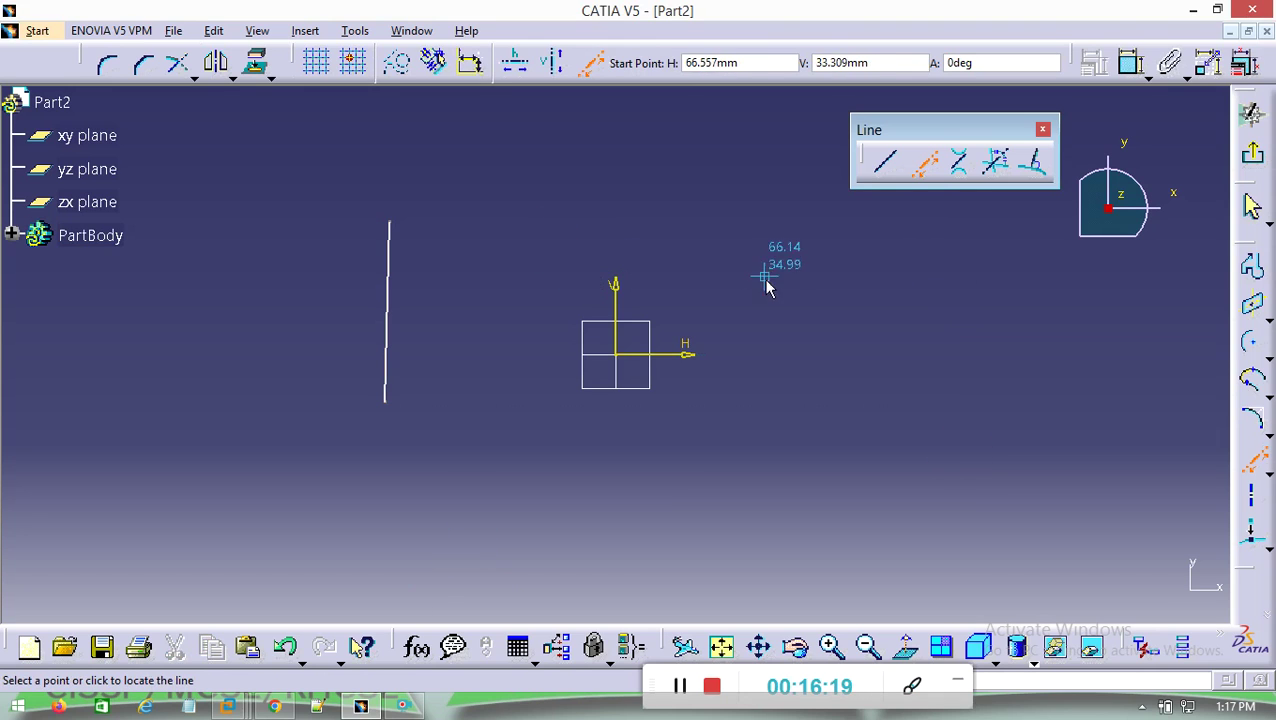
pyautogui.click(518, 66)
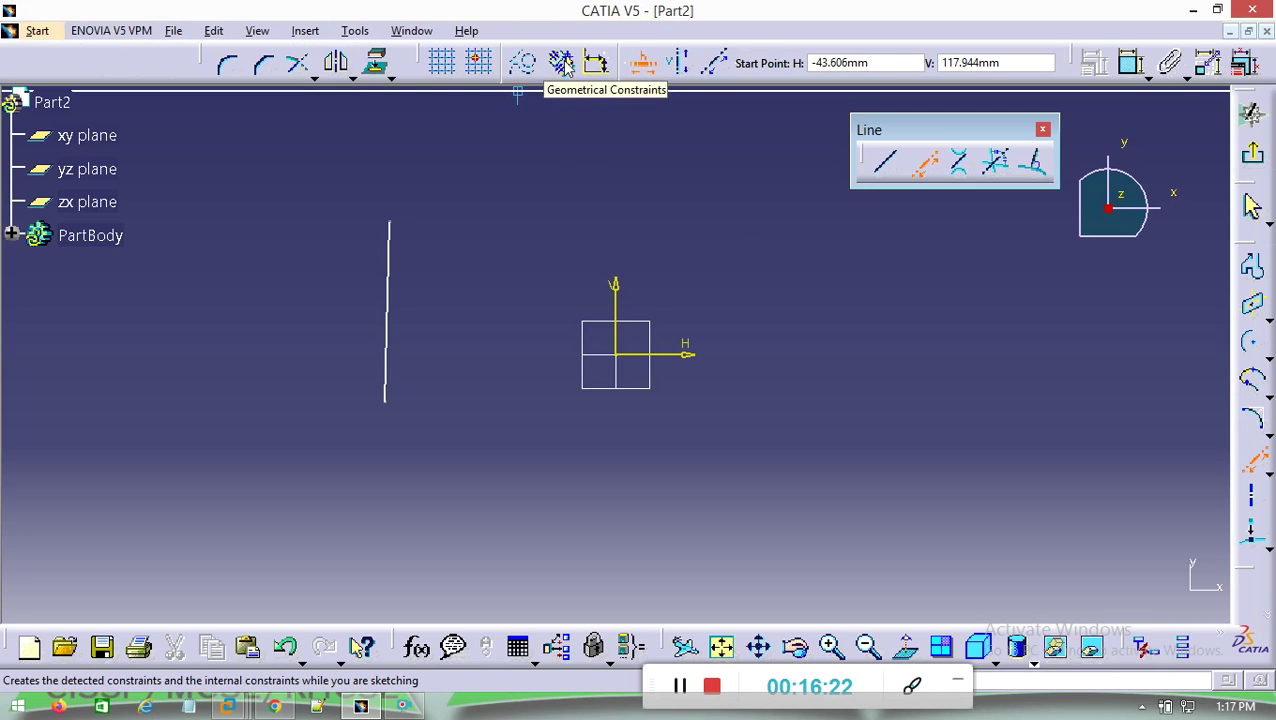
pyautogui.click(641, 72)
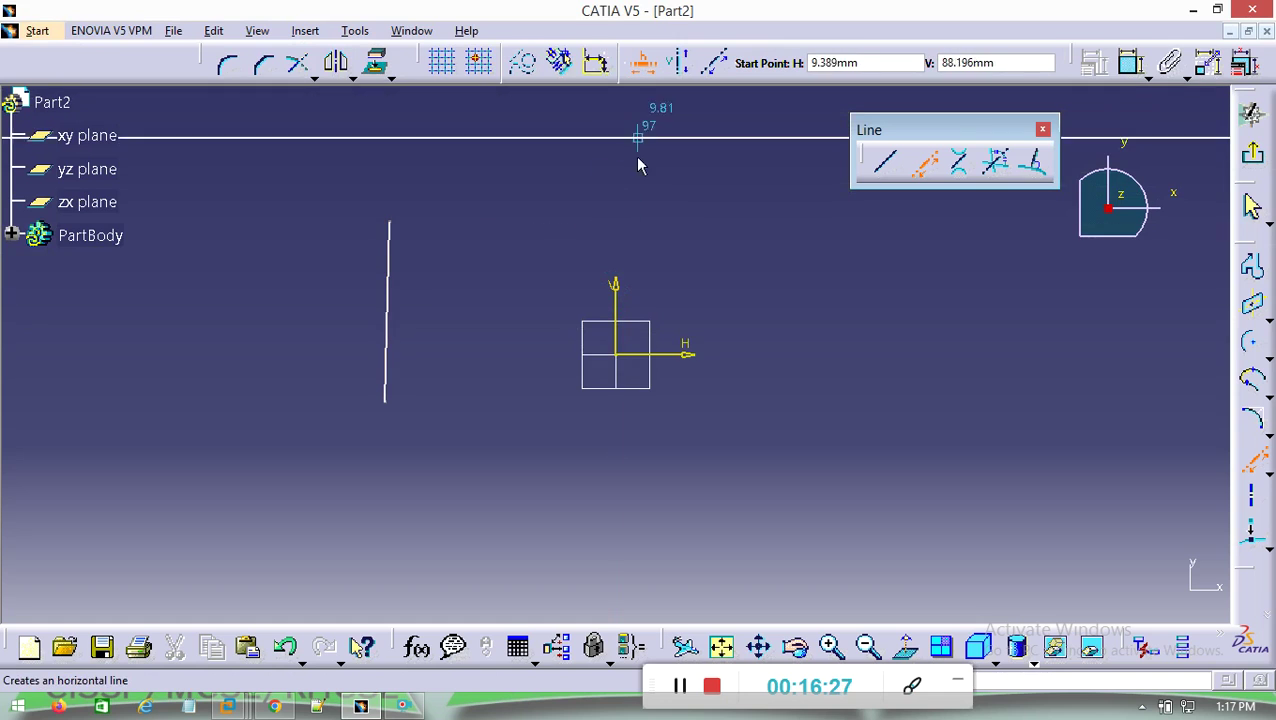
pyautogui.click(492, 481)
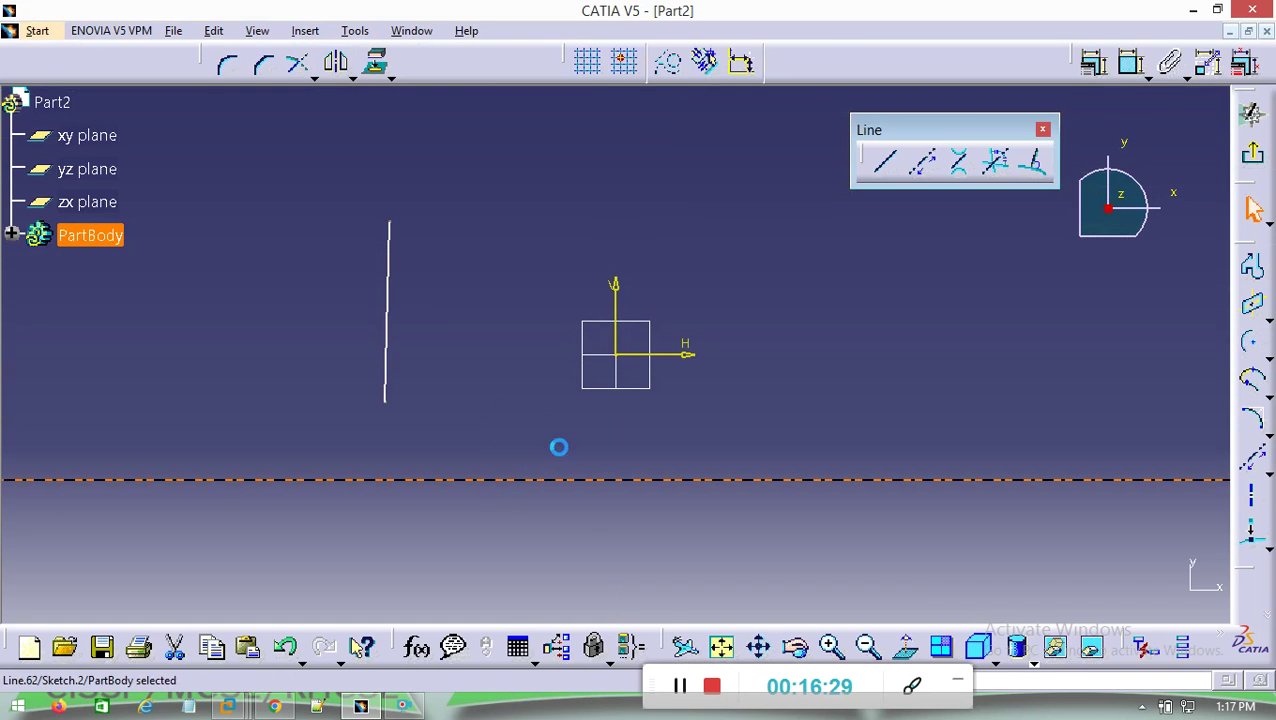
# Step: Place a vertical Infinite Line between the short line and the origin
pyautogui.click(927, 165)
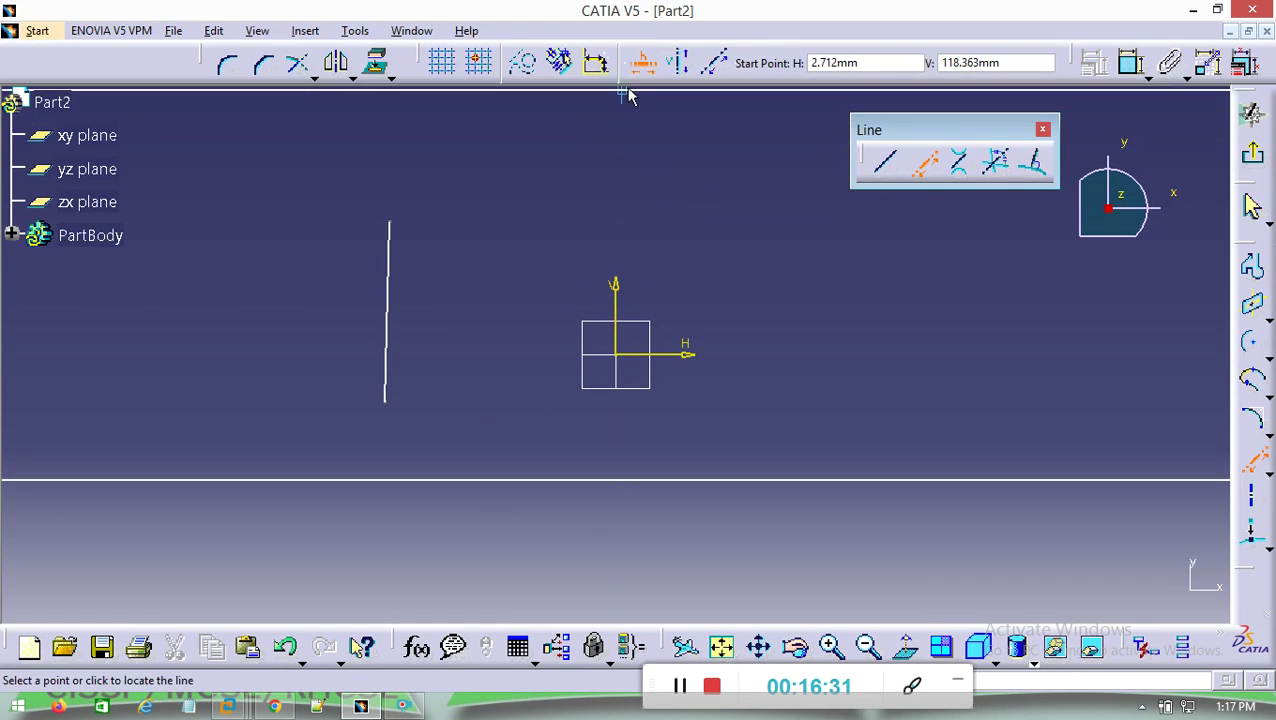
pyautogui.click(679, 62)
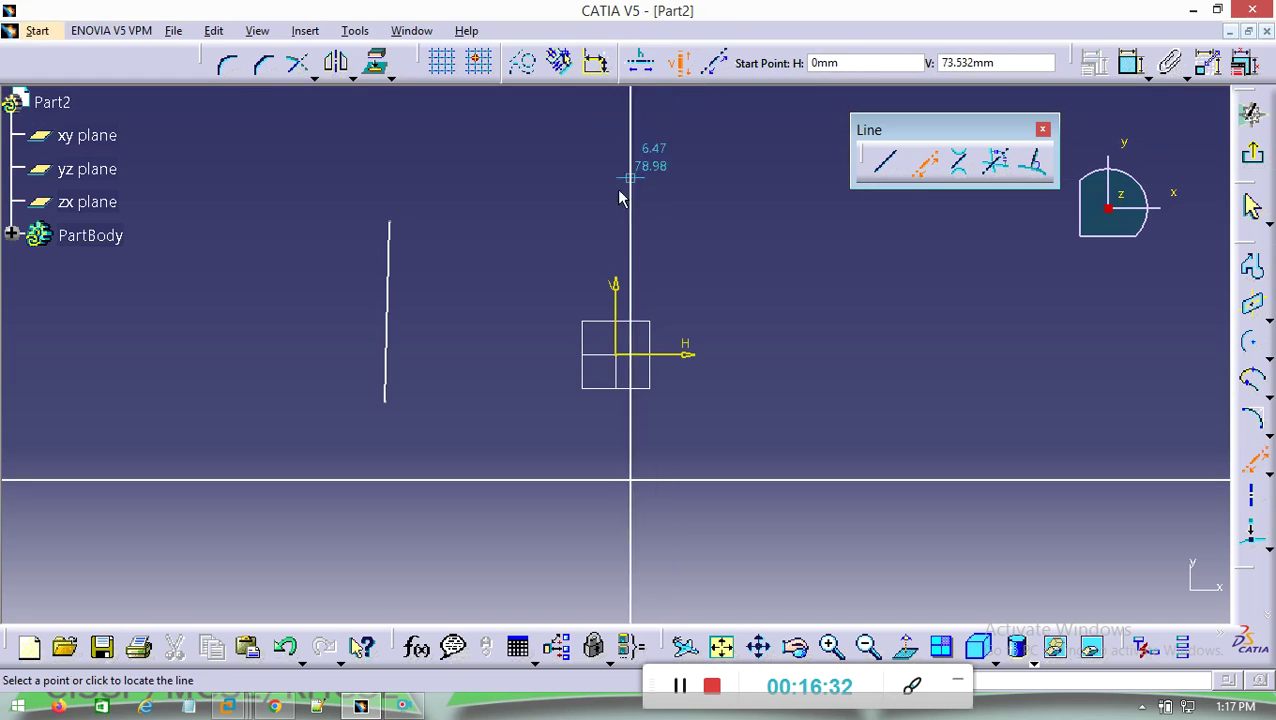
pyautogui.click(481, 245)
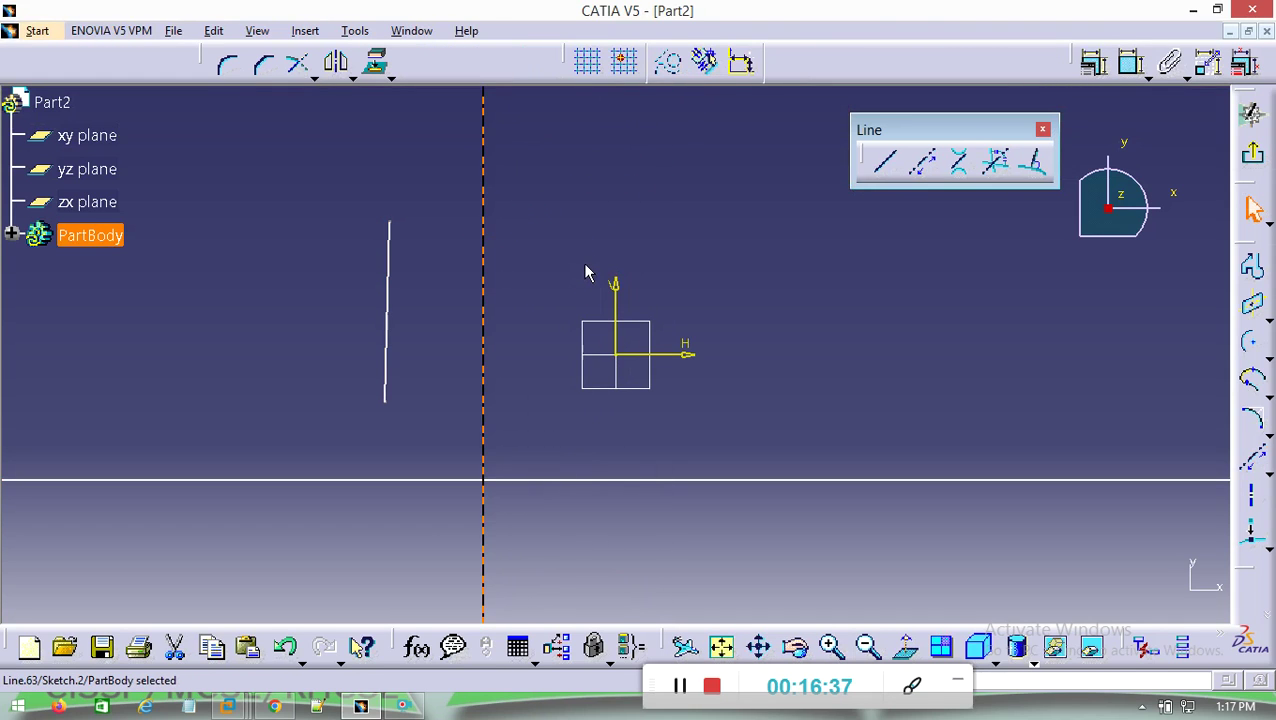
# Step: Place an inclined Infinite Line above the origin with the Line Through Two Points option and an angle of 20 deg
pyautogui.click(925, 163)
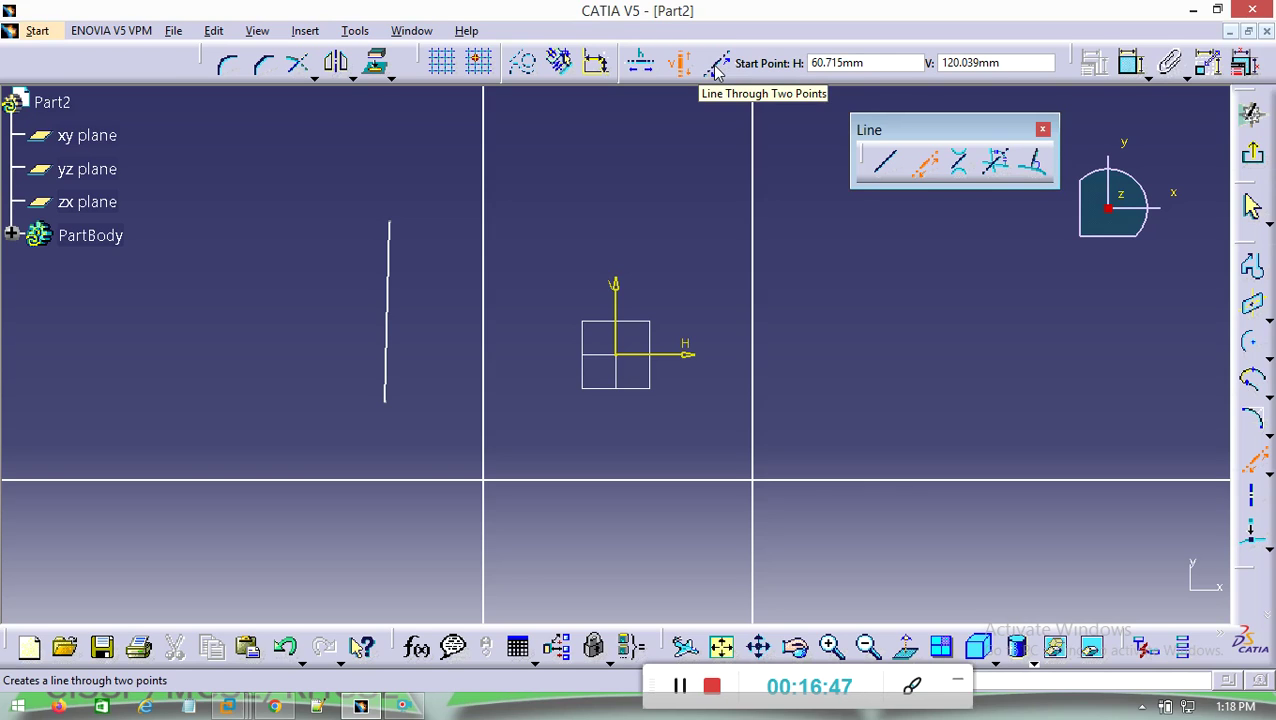
pyautogui.click(716, 66)
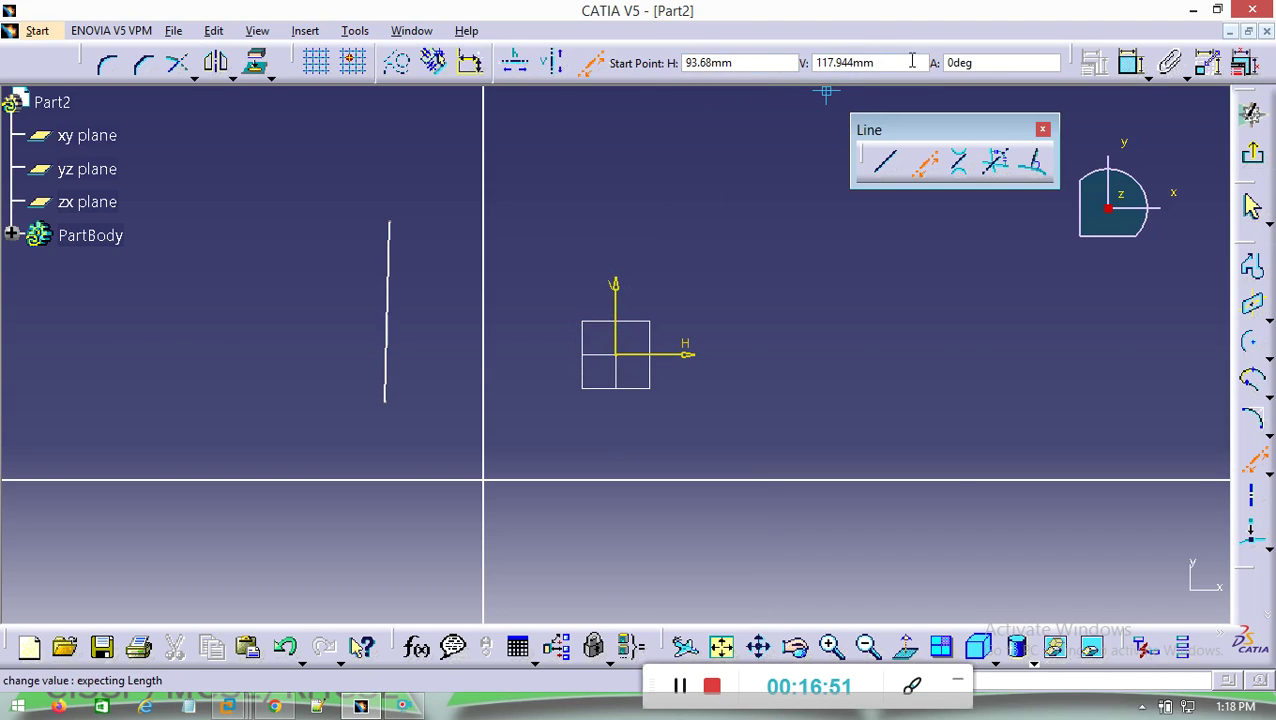
pyautogui.click(952, 62)
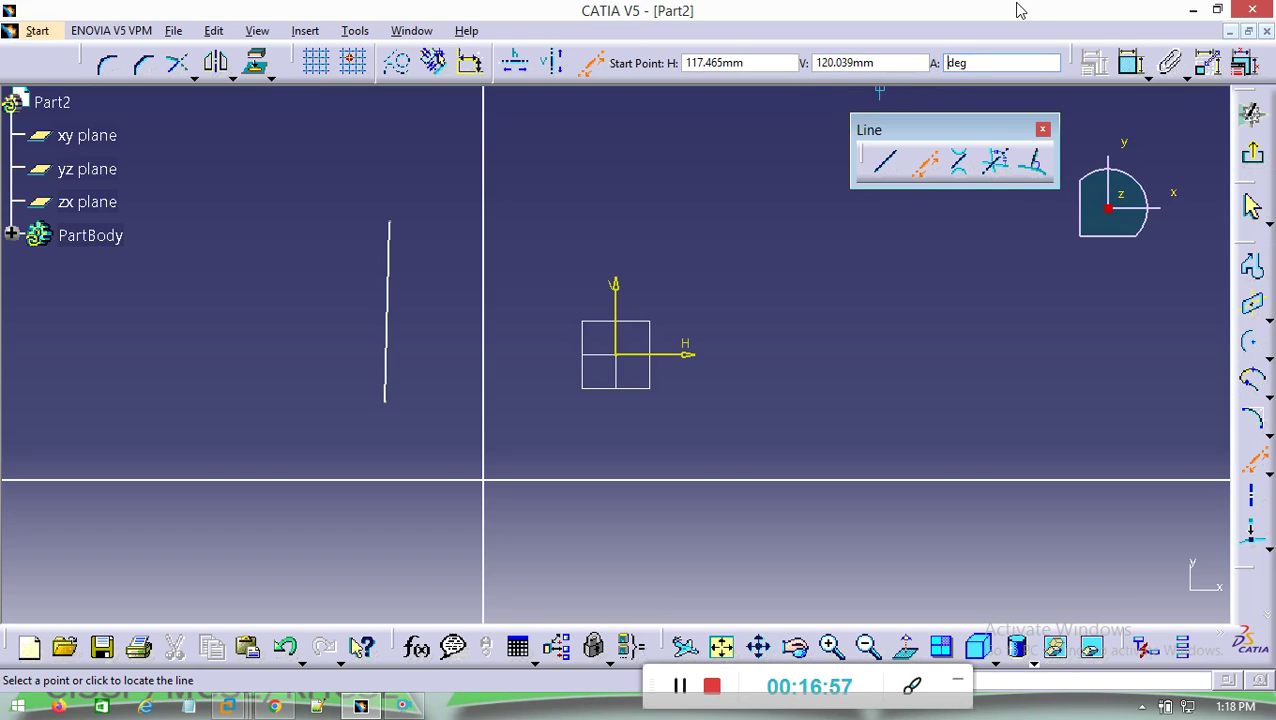
pyautogui.write('20')
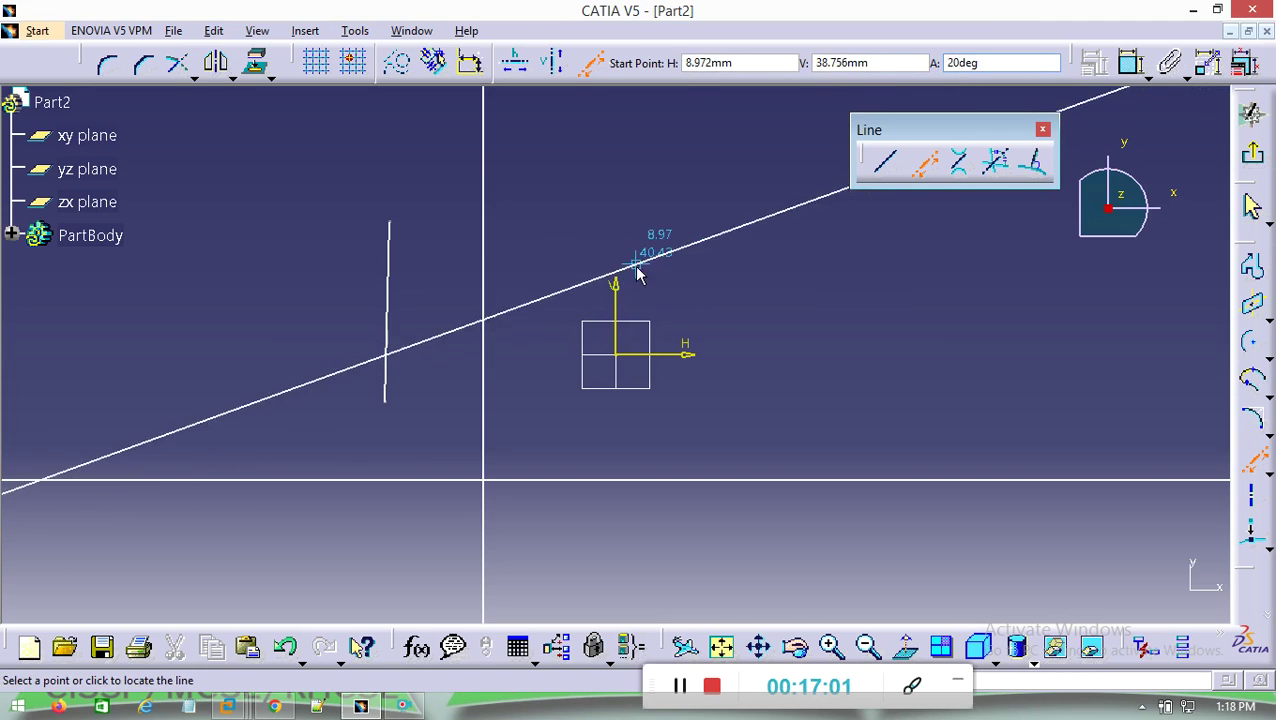
pyautogui.click(612, 148)
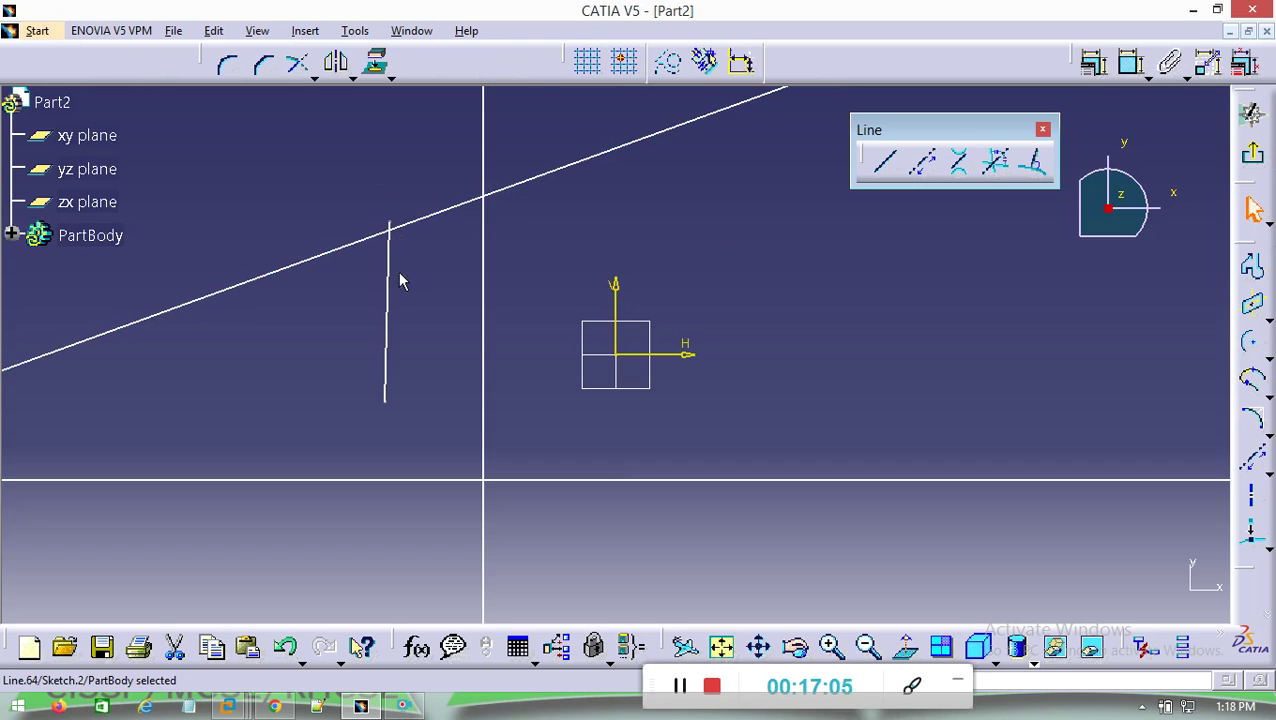
# Step: Delete the inclined infinite line and the short nearly vertical line, keeping the horizontal and vertical infinite lines
pyautogui.moveTo(433, 196); pyautogui.dragTo(360, 401)
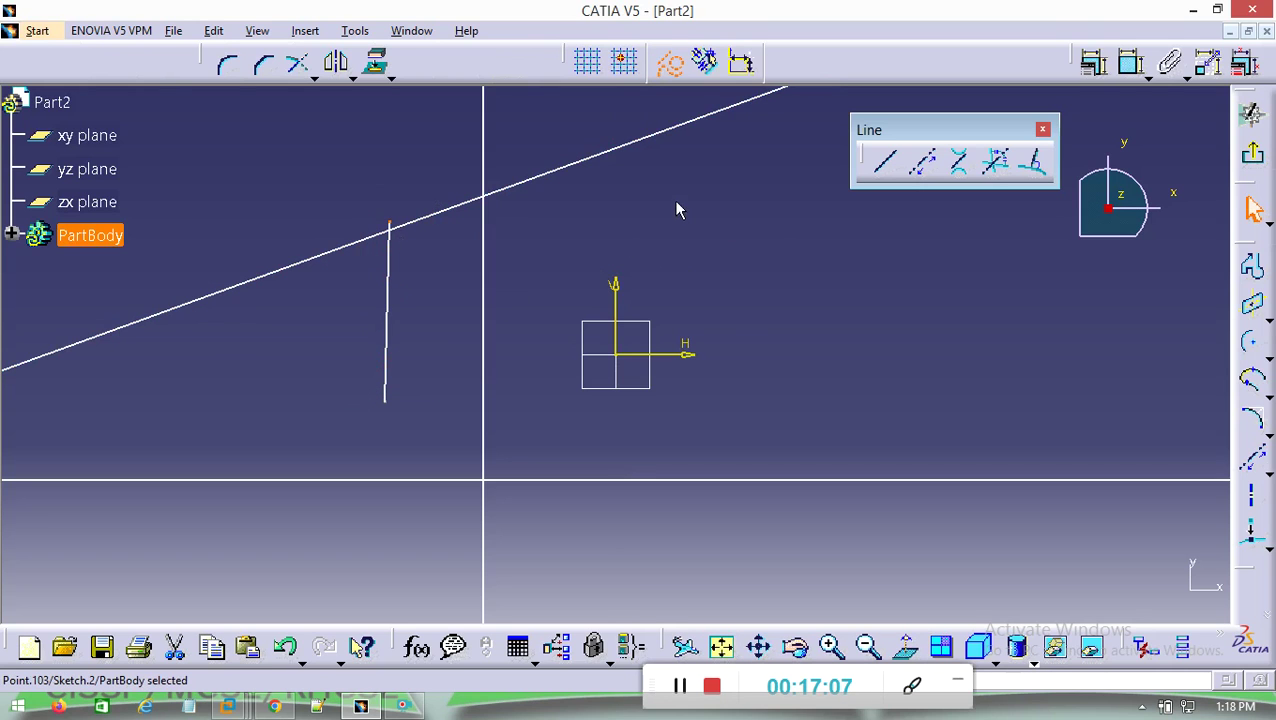
pyautogui.moveTo(665, 118); pyautogui.dragTo(336, 565)
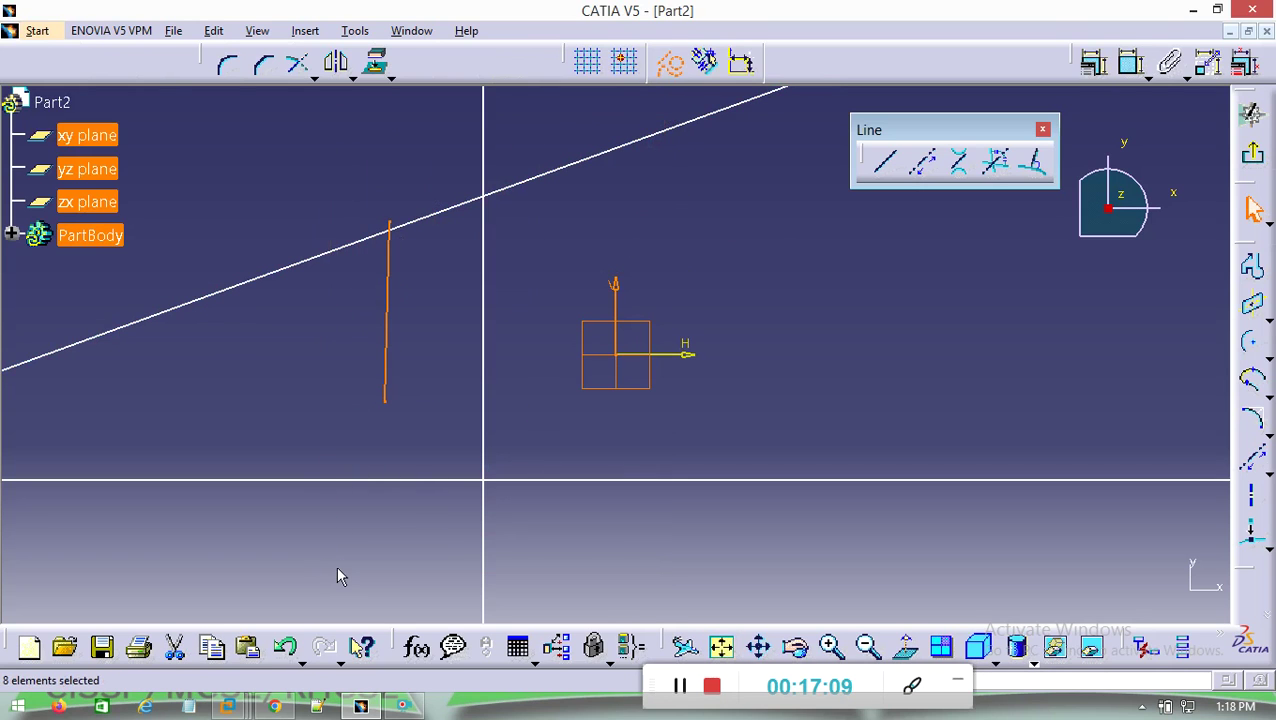
pyautogui.rightClick(533, 188)
pyautogui.click(553, 436)
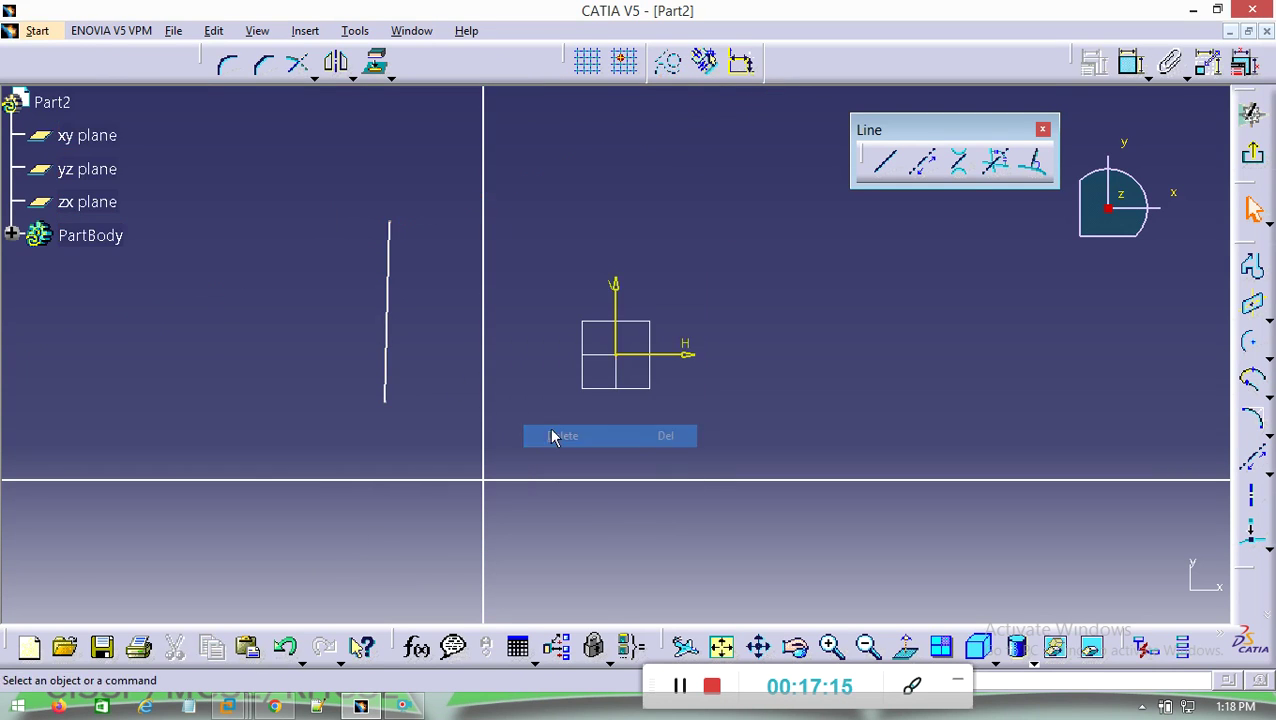
pyautogui.moveTo(426, 184)
pyautogui.mouseDown()
pyautogui.moveTo(365, 373)
pyautogui.moveTo(321, 447)
pyautogui.mouseUp()
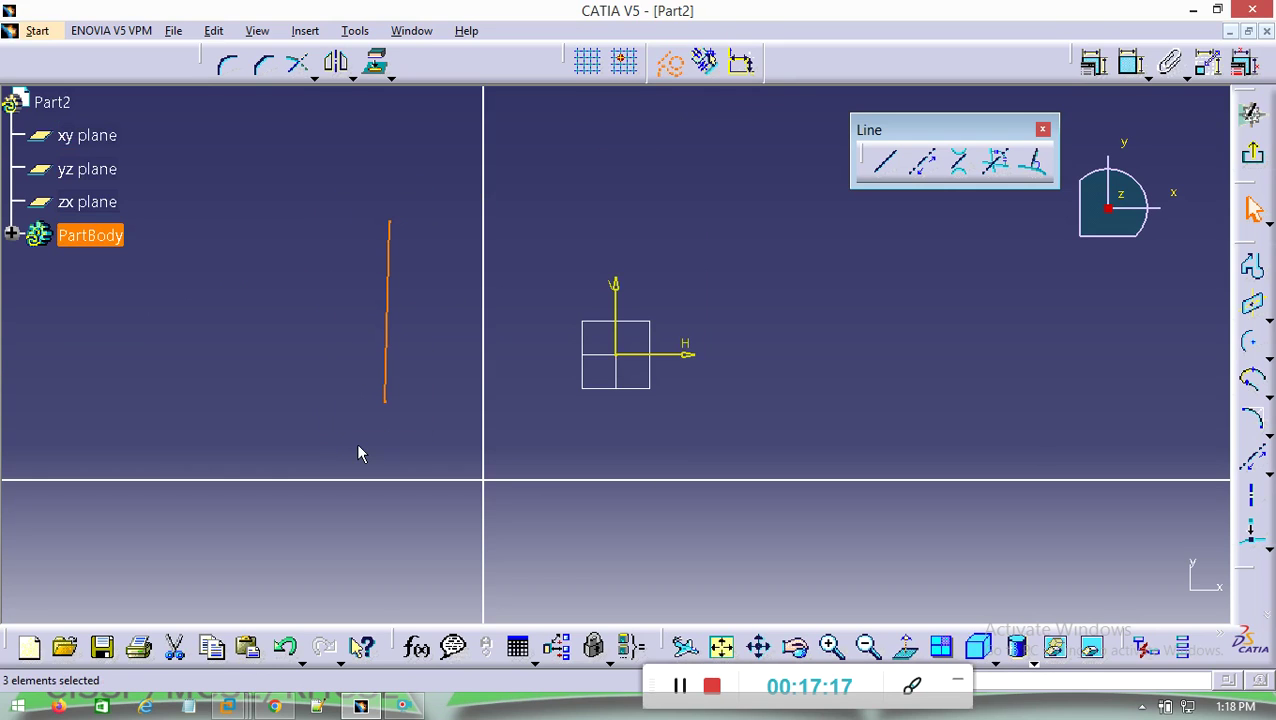
pyautogui.press('Delete')
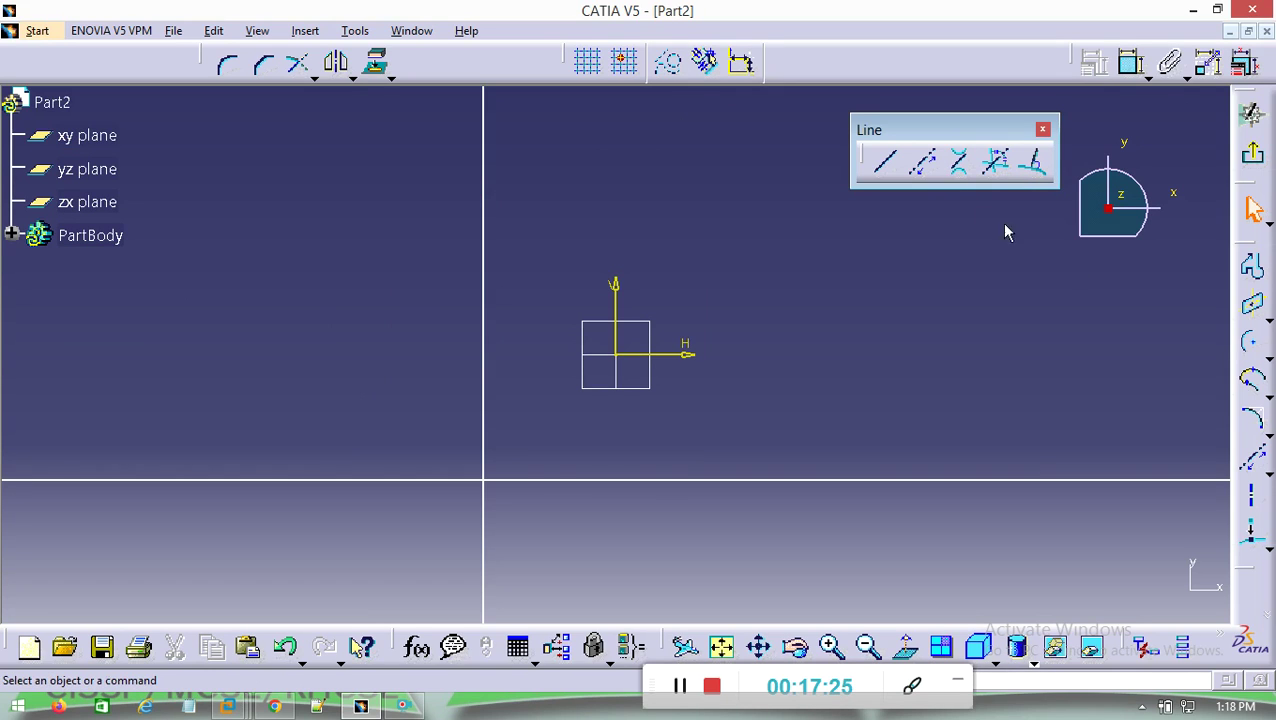
# Step: Sketch two separate circles by centre and radius to the right of the origin, the second farther right and slightly lower
pyautogui.click(1266, 390)
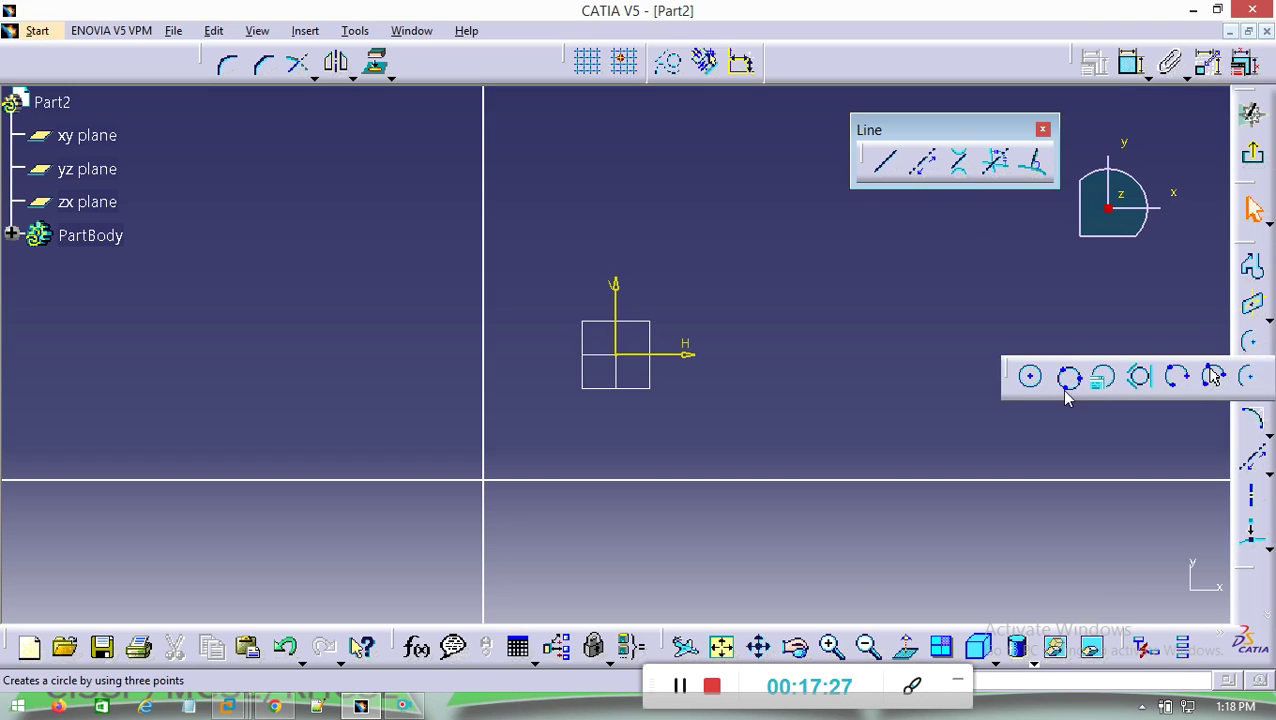
pyautogui.click(1035, 375)
pyautogui.click(785, 302)
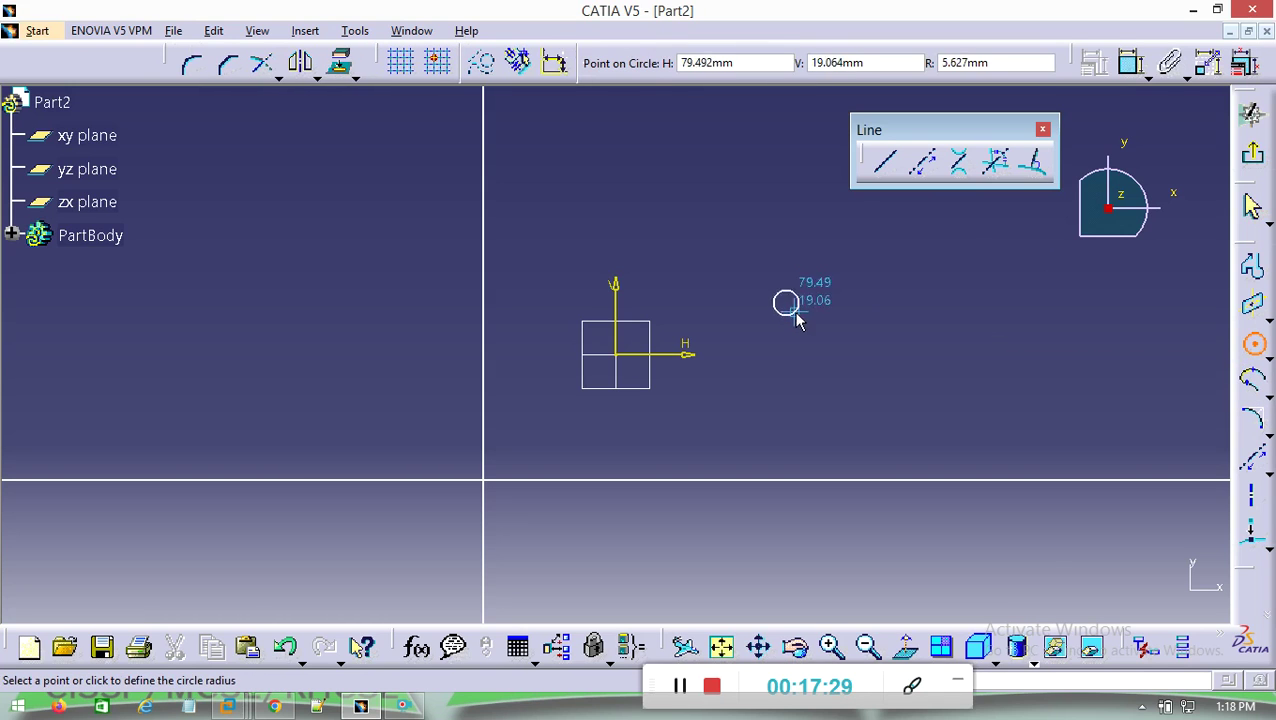
pyautogui.click(813, 342)
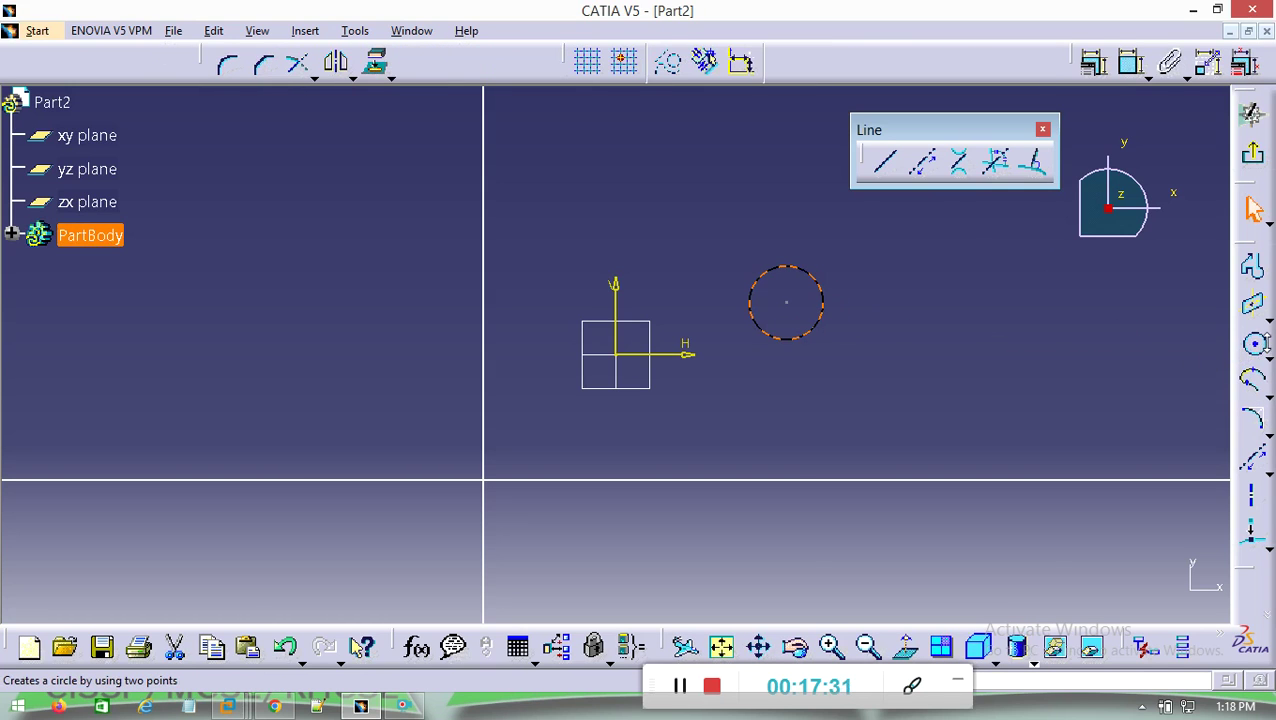
pyautogui.click(1266, 352)
pyautogui.click(1032, 366)
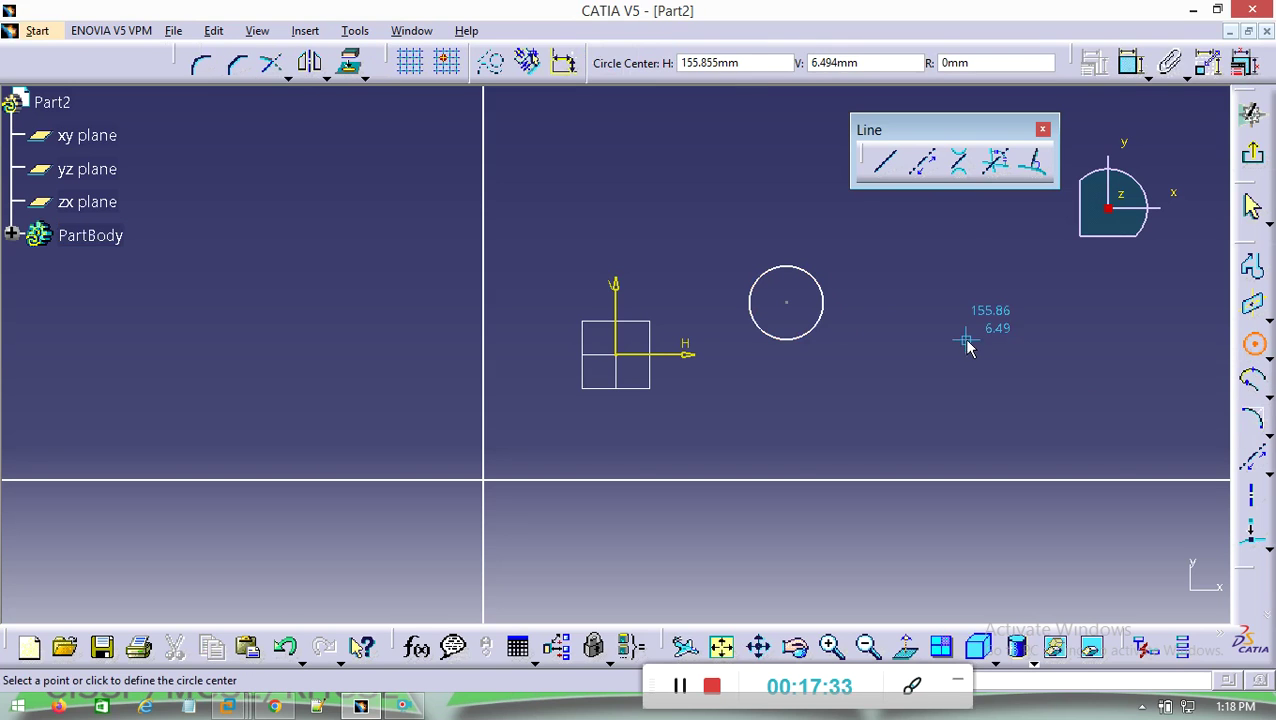
pyautogui.click(1014, 340)
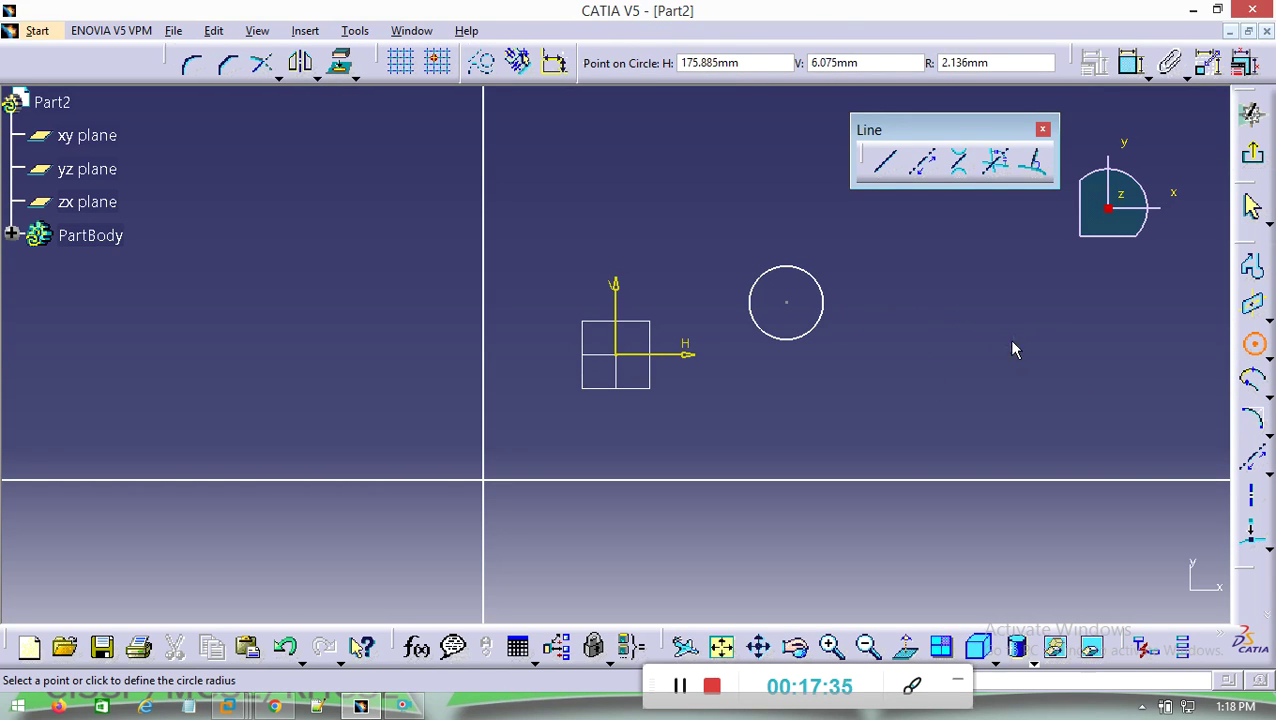
pyautogui.click(1035, 372)
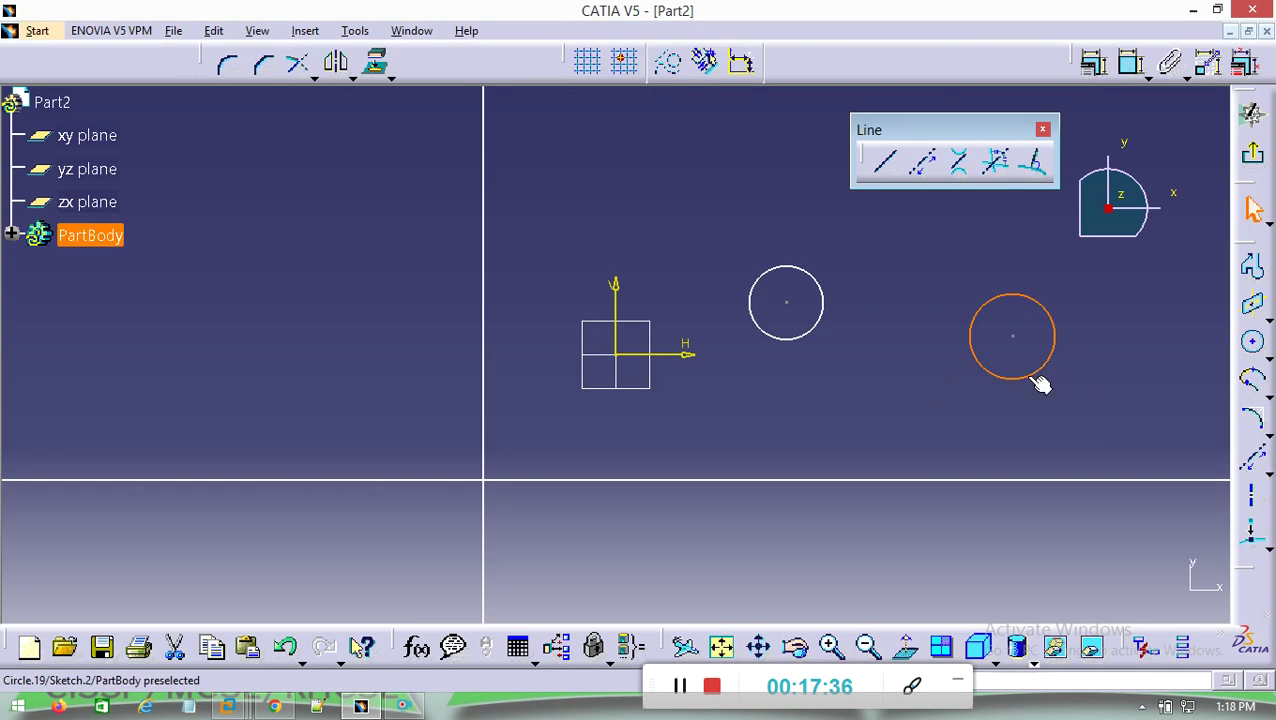
# Step: Draw a Bi-Tangent Line along the upper sides of the two circles
pyautogui.click(961, 163)
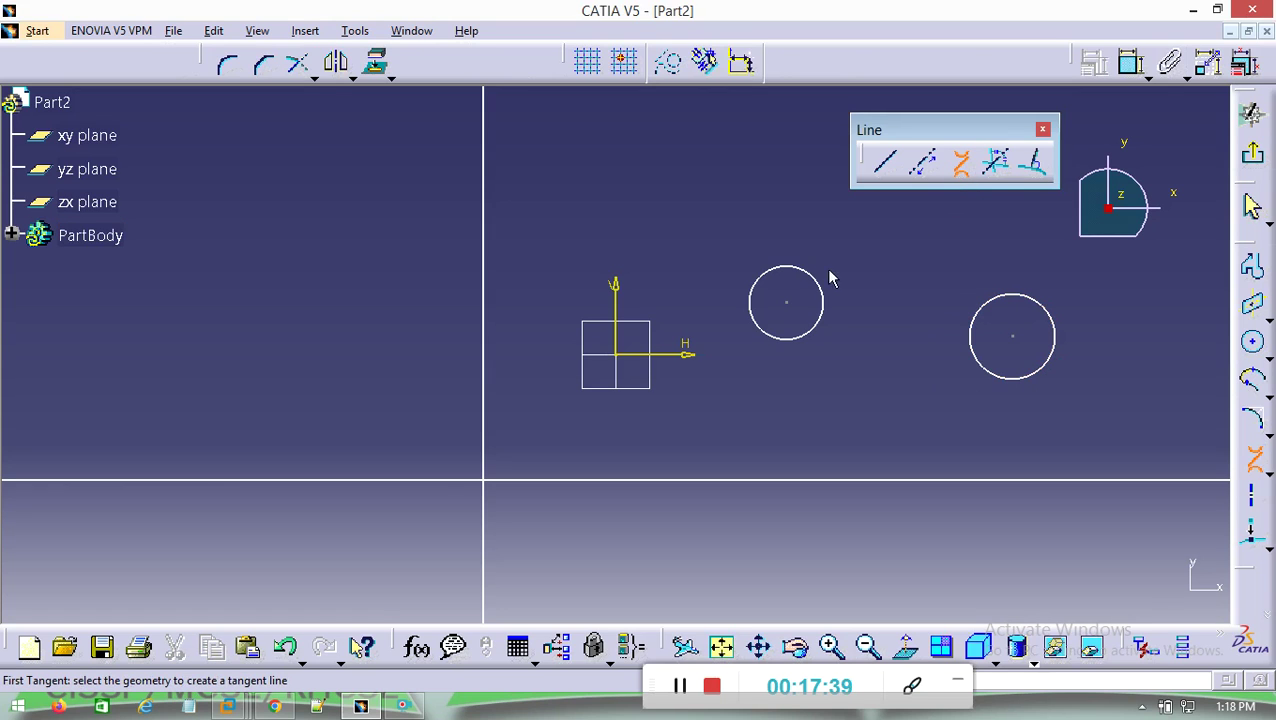
pyautogui.click(795, 276)
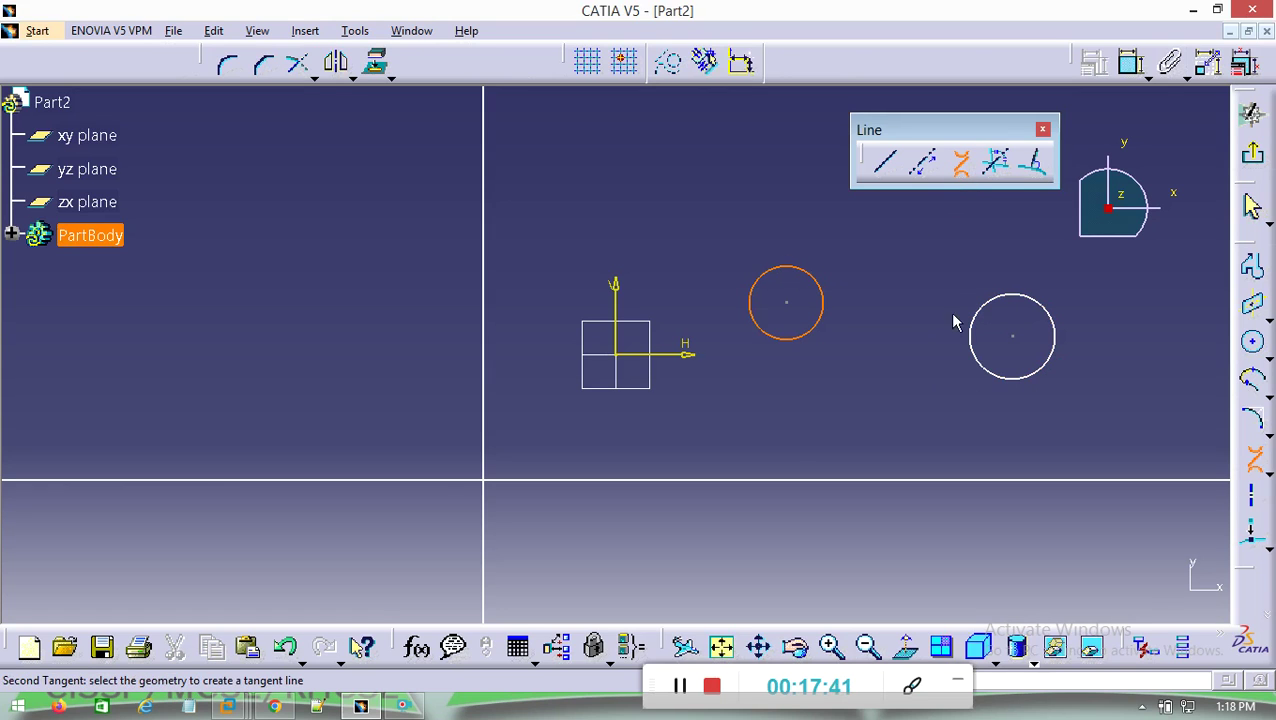
pyautogui.click(1009, 301)
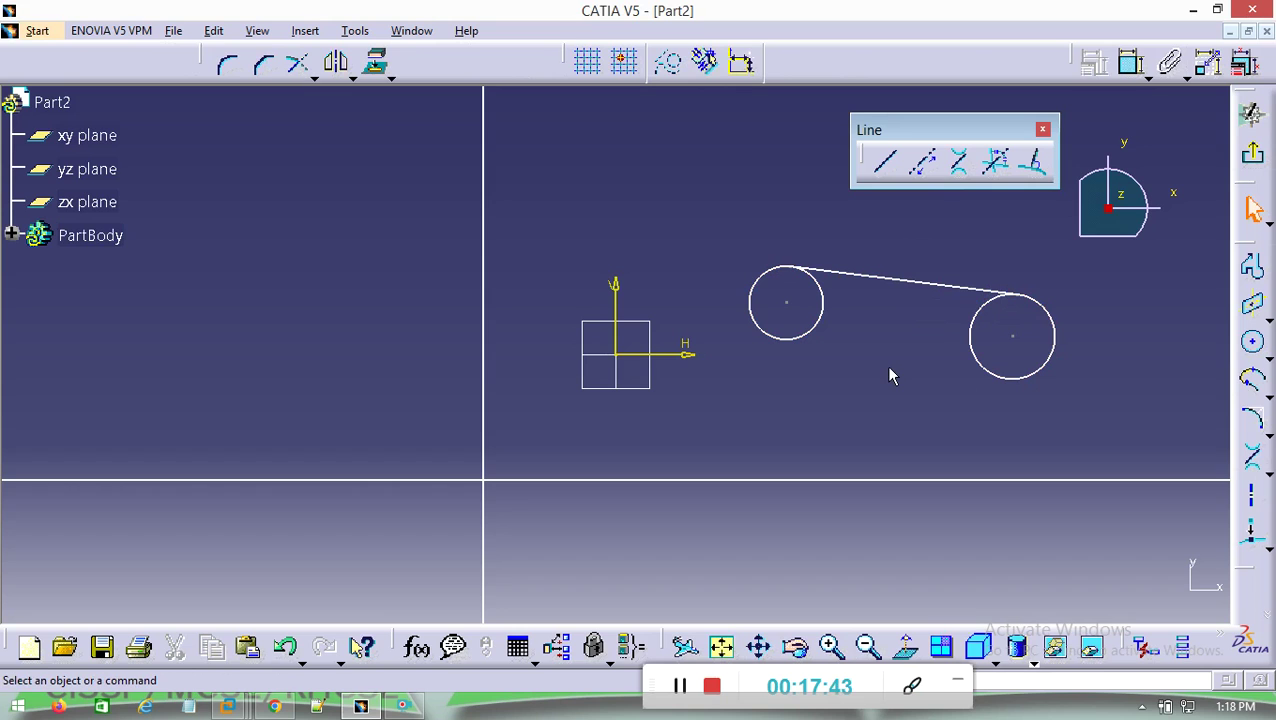
# Step: Delete both circles together with the tangent line joining them
pyautogui.moveTo(1084, 292); pyautogui.dragTo(770, 393)
pyautogui.moveTo(725, 230); pyautogui.dragTo(1079, 404)
pyautogui.press('Delete')
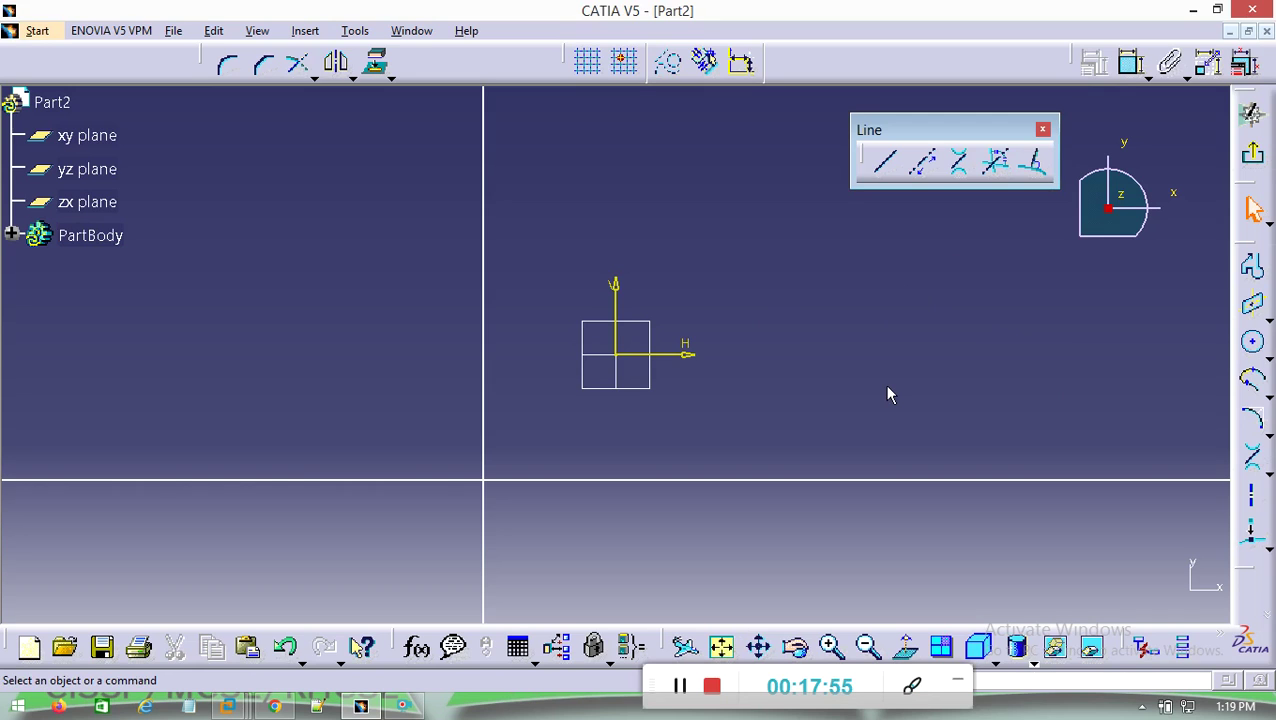
# Step: Create a Bisecting Line between the vertical and the horizontal infinite lines
pyautogui.click(998, 168)
pyautogui.click(484, 402)
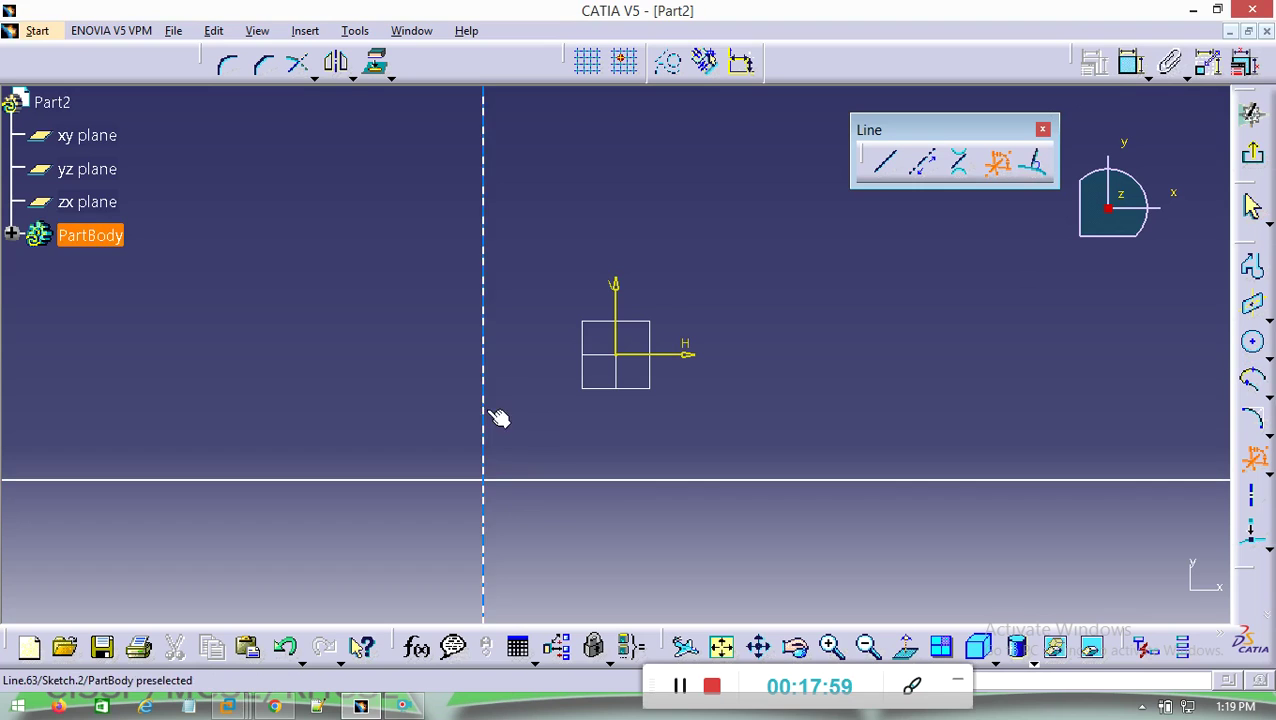
pyautogui.click(529, 482)
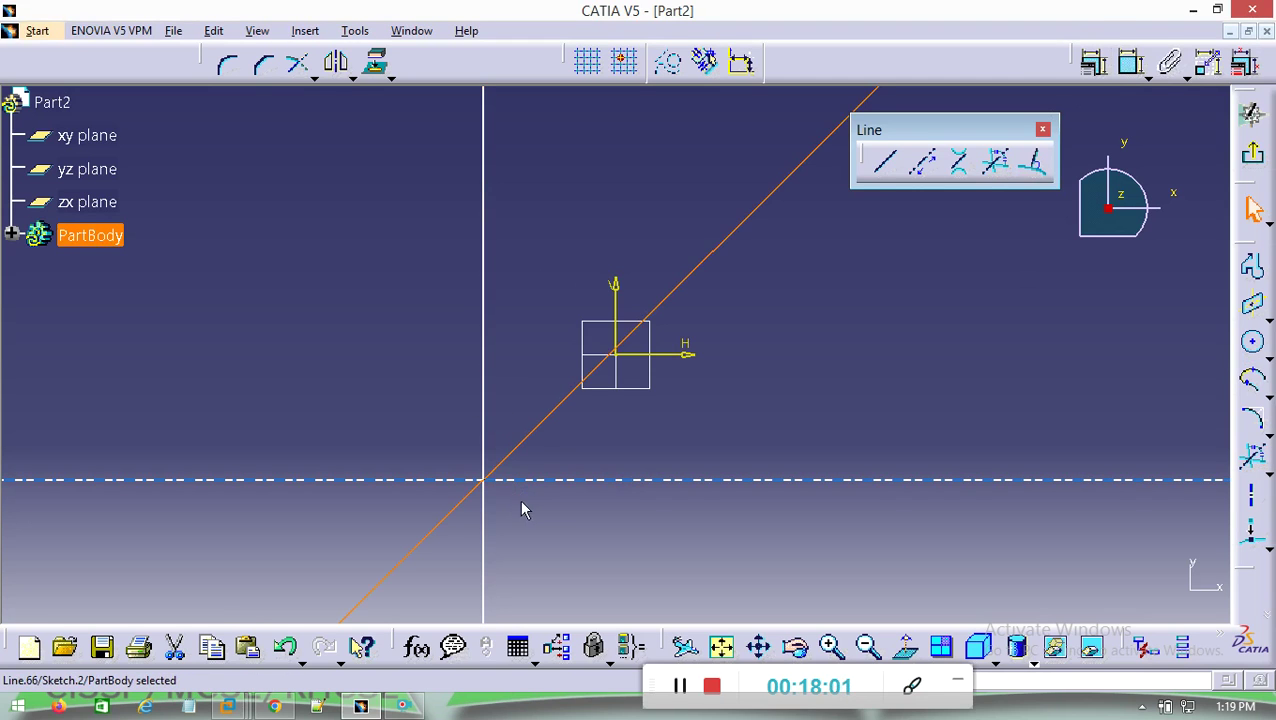
pyautogui.click(494, 516)
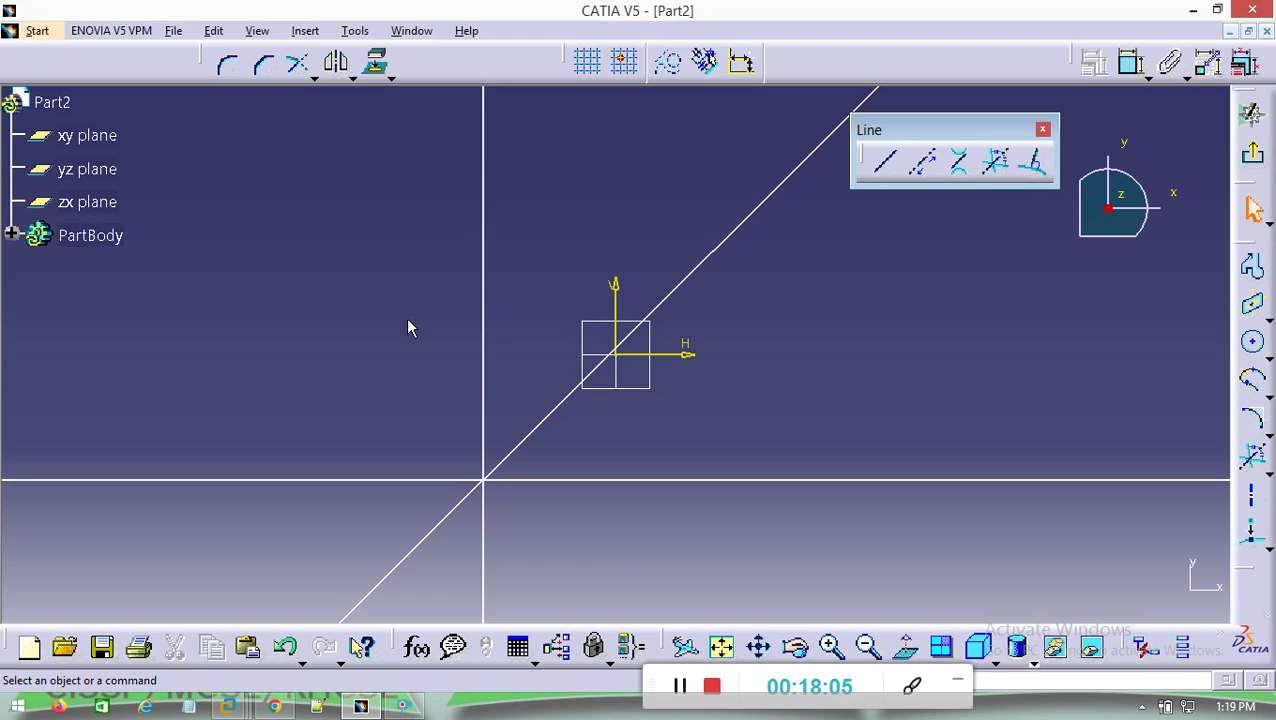
# Step: Delete the bisecting line, the vertical infinite line and the horizontal infinite line
pyautogui.rightClick(533, 445)
pyautogui.click(541, 387)
pyautogui.click(480, 384)
pyautogui.rightClick(488, 388)
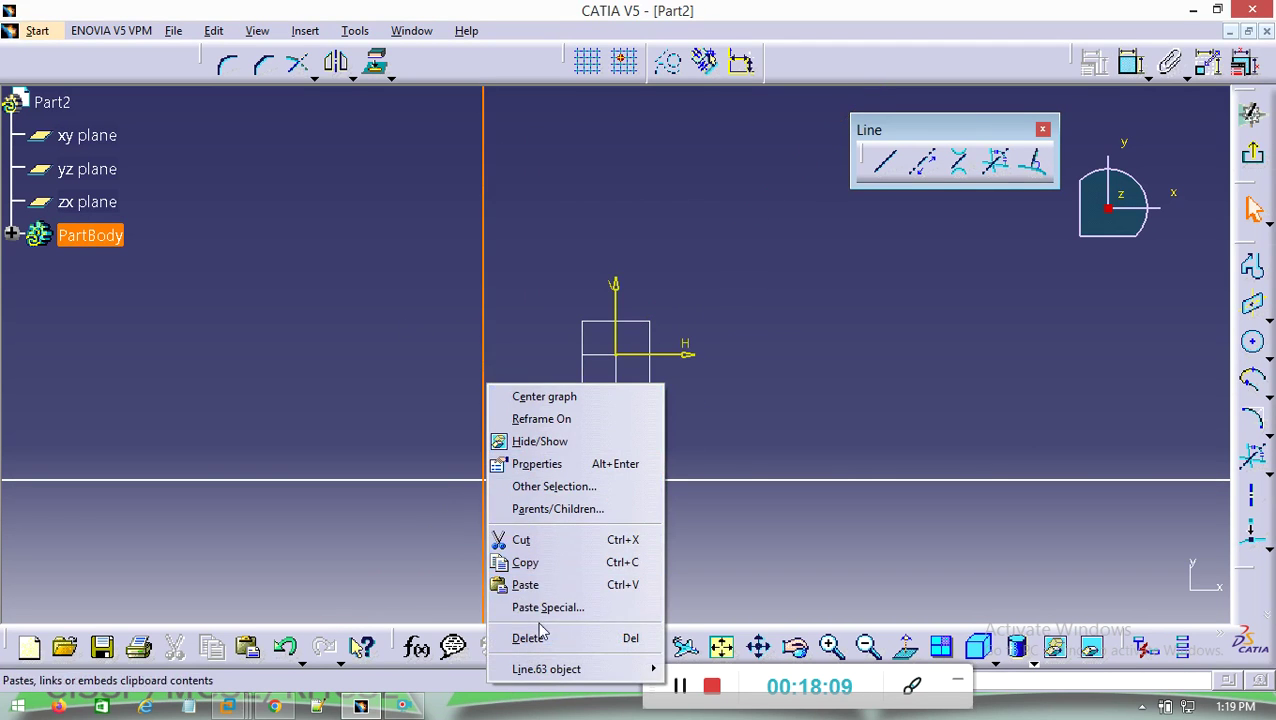
pyautogui.click(527, 638)
pyautogui.click(557, 480)
pyautogui.rightClick(559, 479)
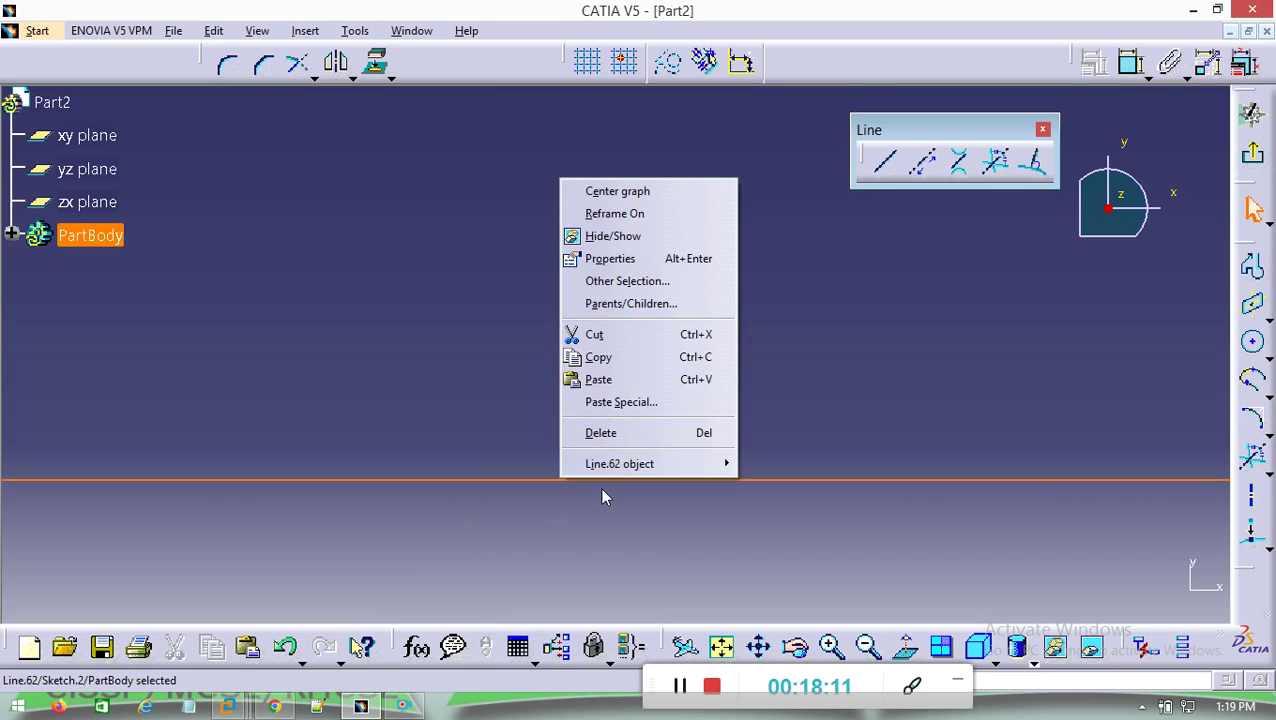
pyautogui.click(620, 438)
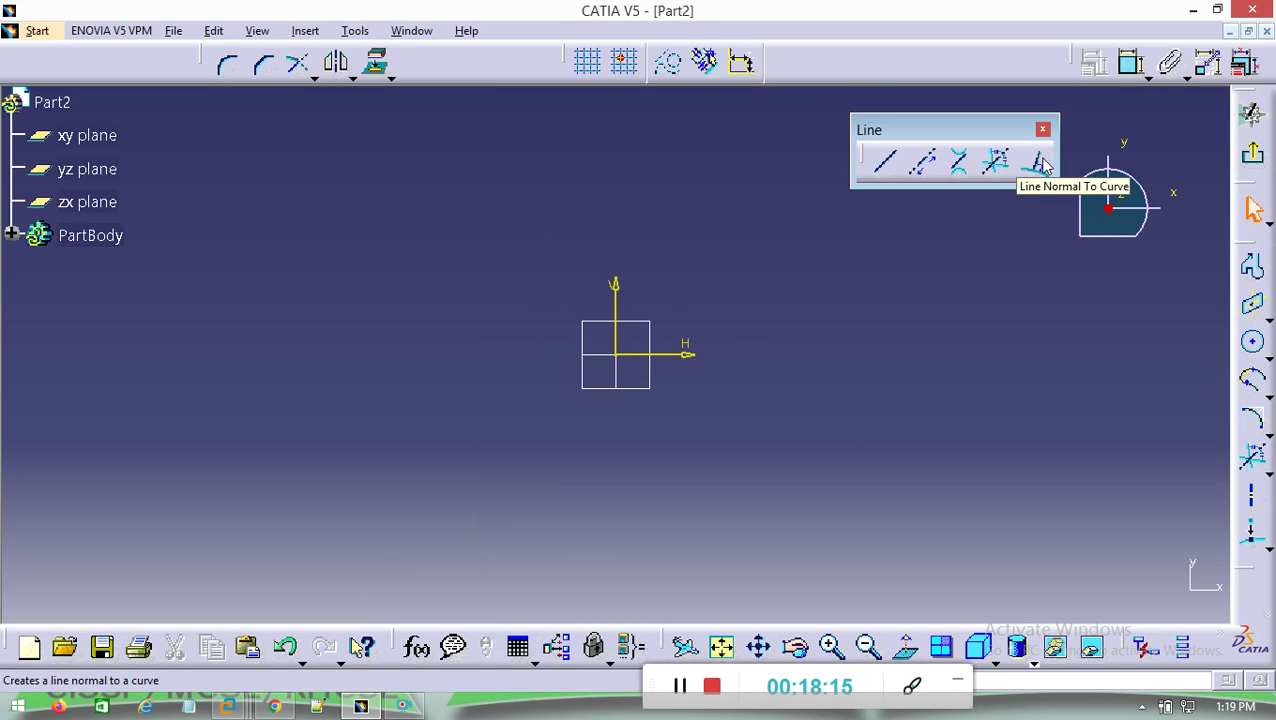
# Step: Sketch a circle by centre and radius to the left of the origin
pyautogui.click(1254, 343)
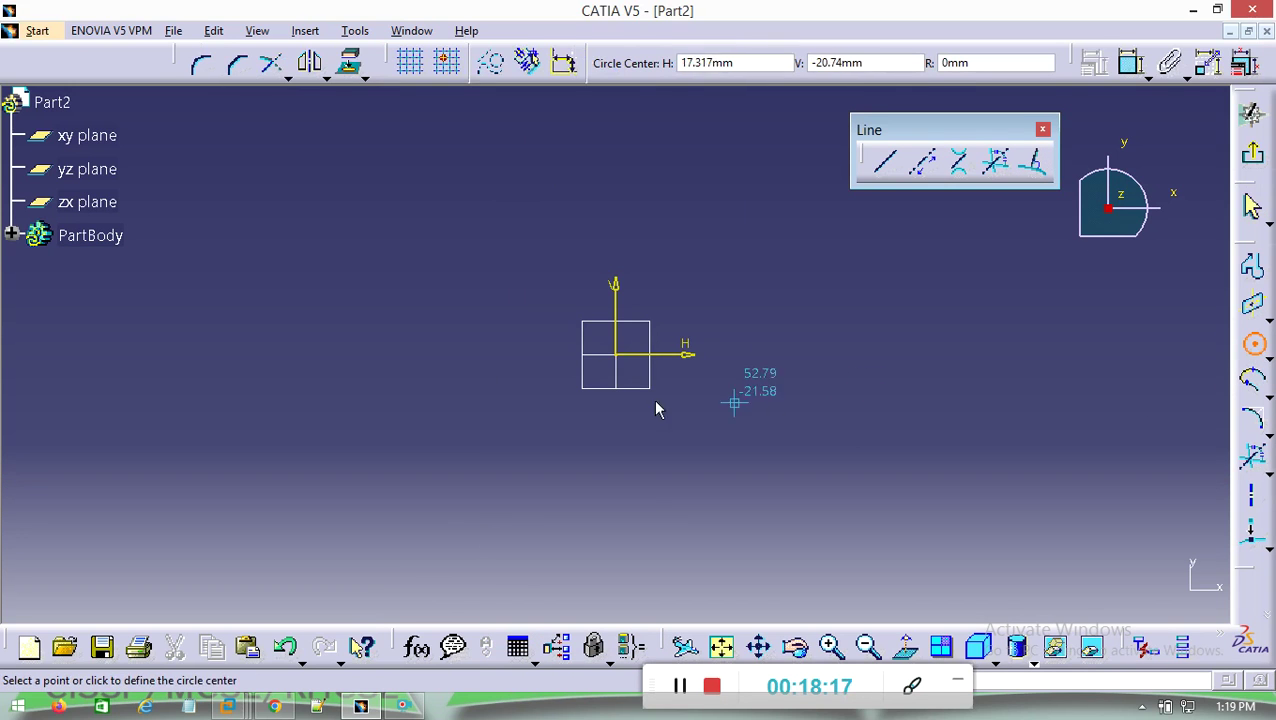
pyautogui.click(372, 324)
pyautogui.click(420, 371)
# Step: Draw a Line Normal To Curve outward from the upper part of the circle
pyautogui.click(1035, 163)
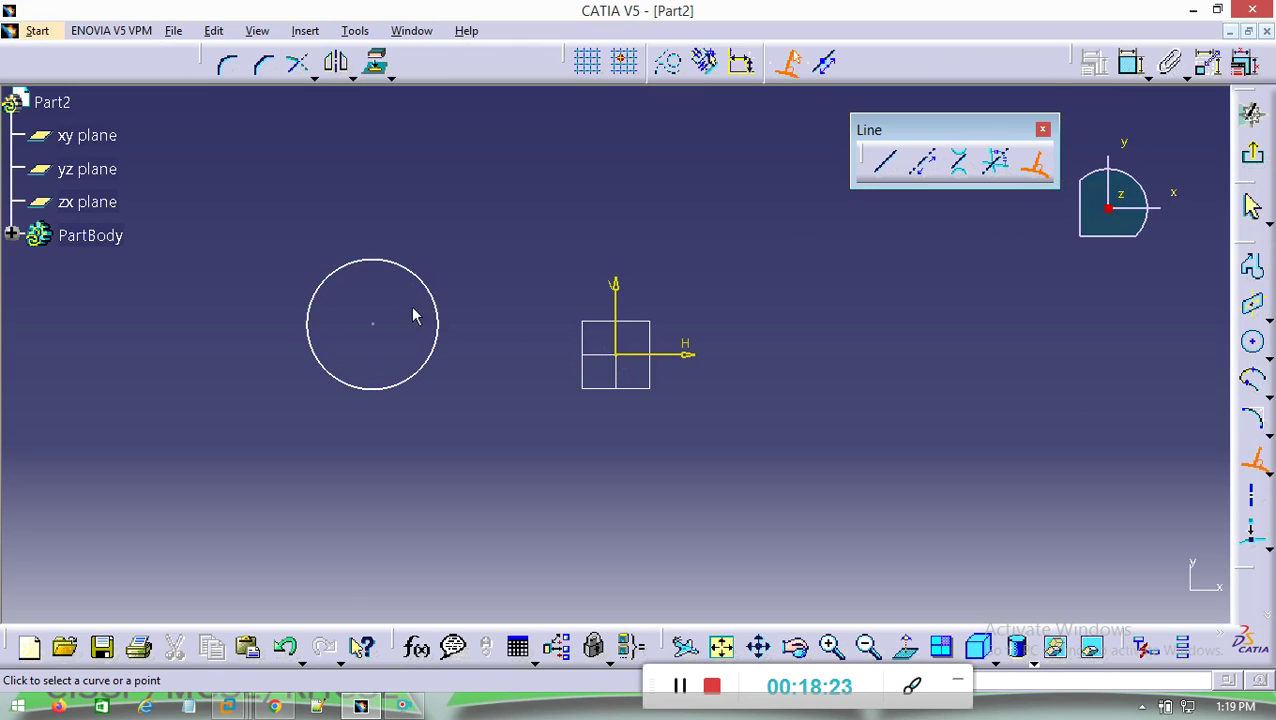
pyautogui.click(382, 262)
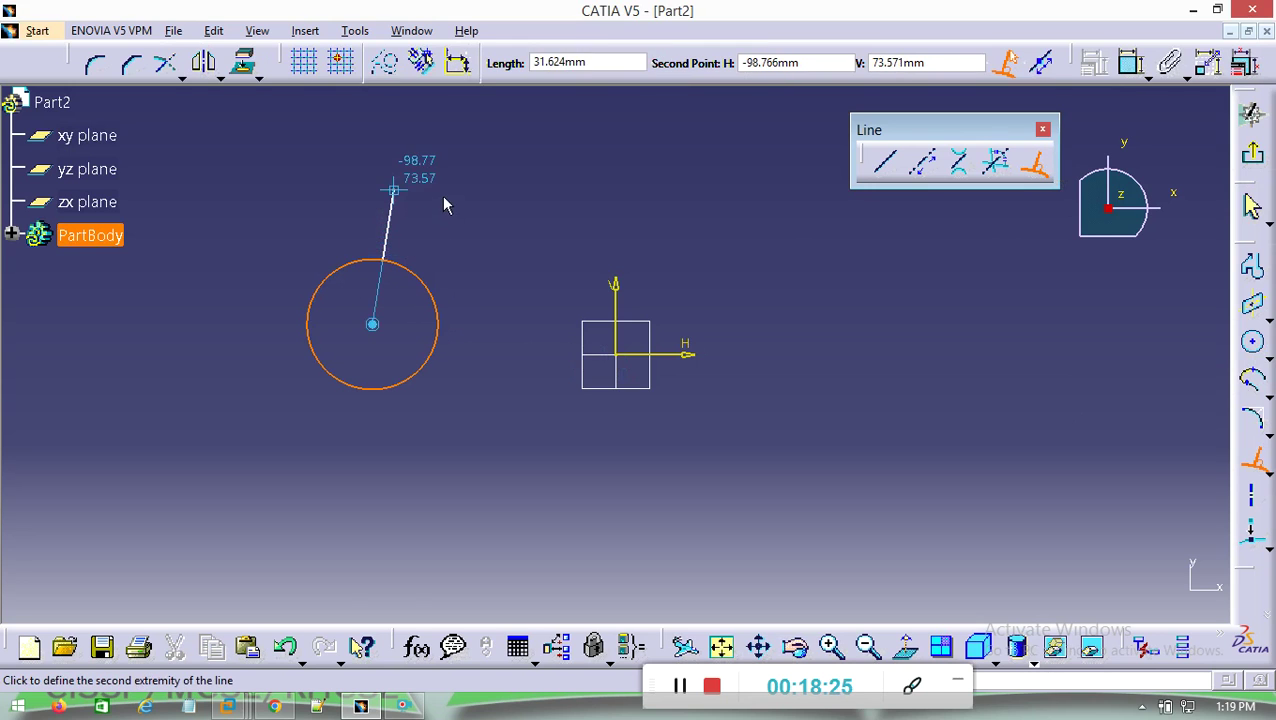
pyautogui.click(396, 173)
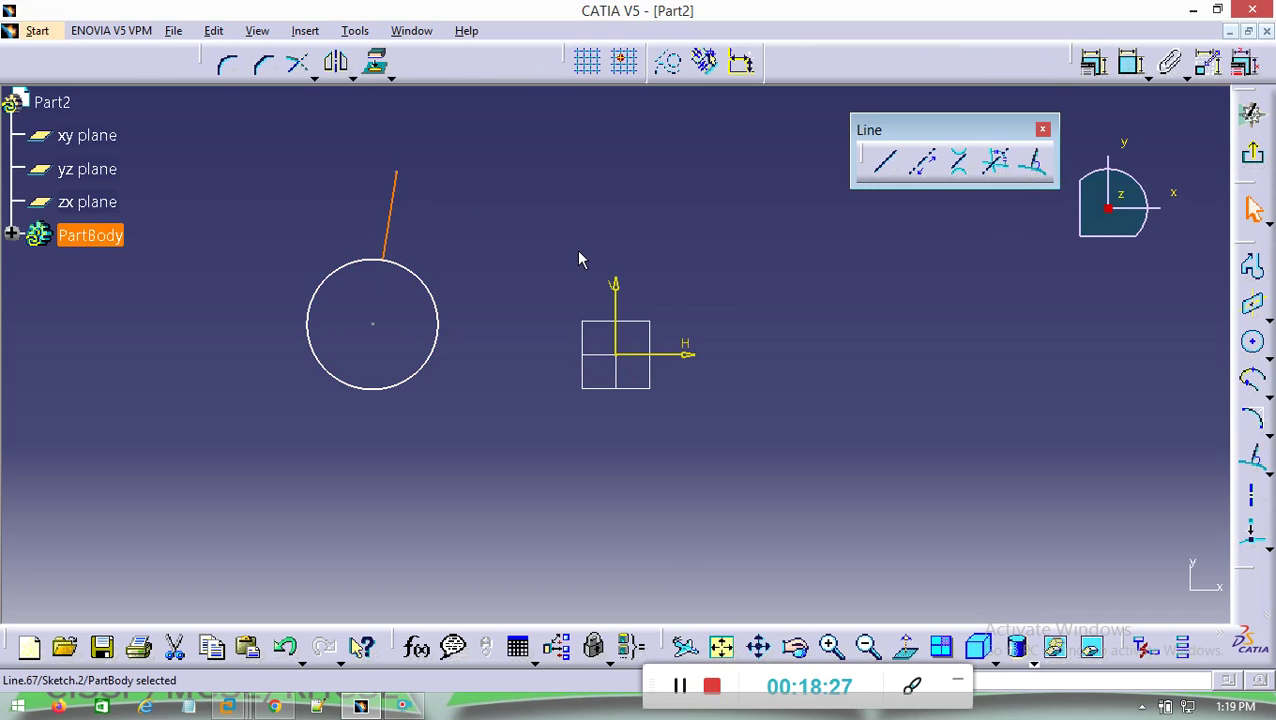
# Step: Delete the circle with its normal line and close the floating Line tool set
pyautogui.moveTo(516, 166); pyautogui.dragTo(251, 421)
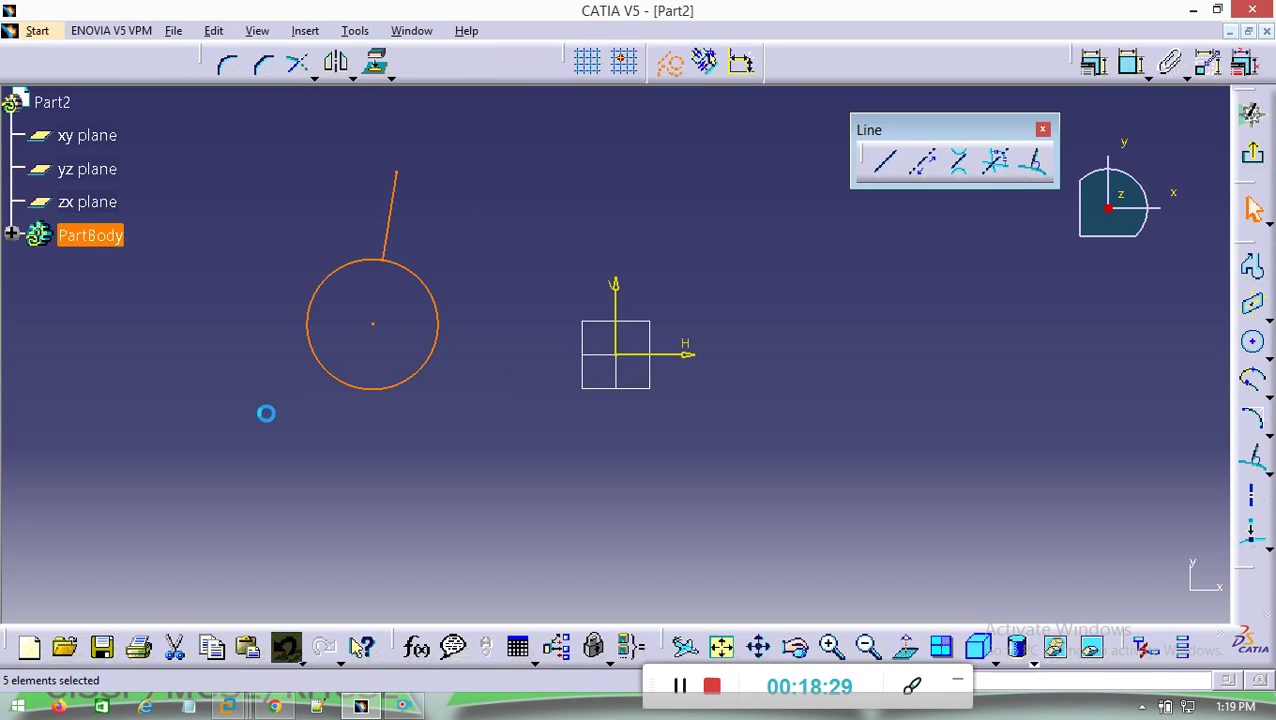
pyautogui.press('Delete')
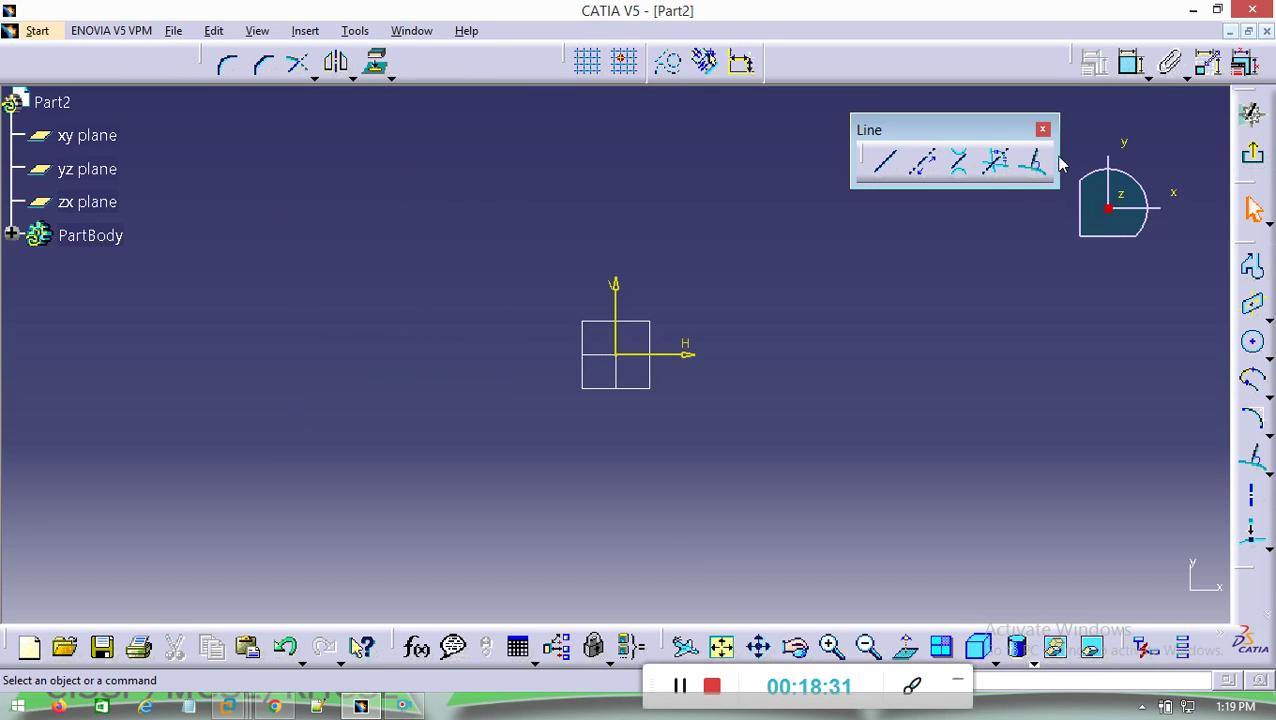
pyautogui.click(1044, 129)
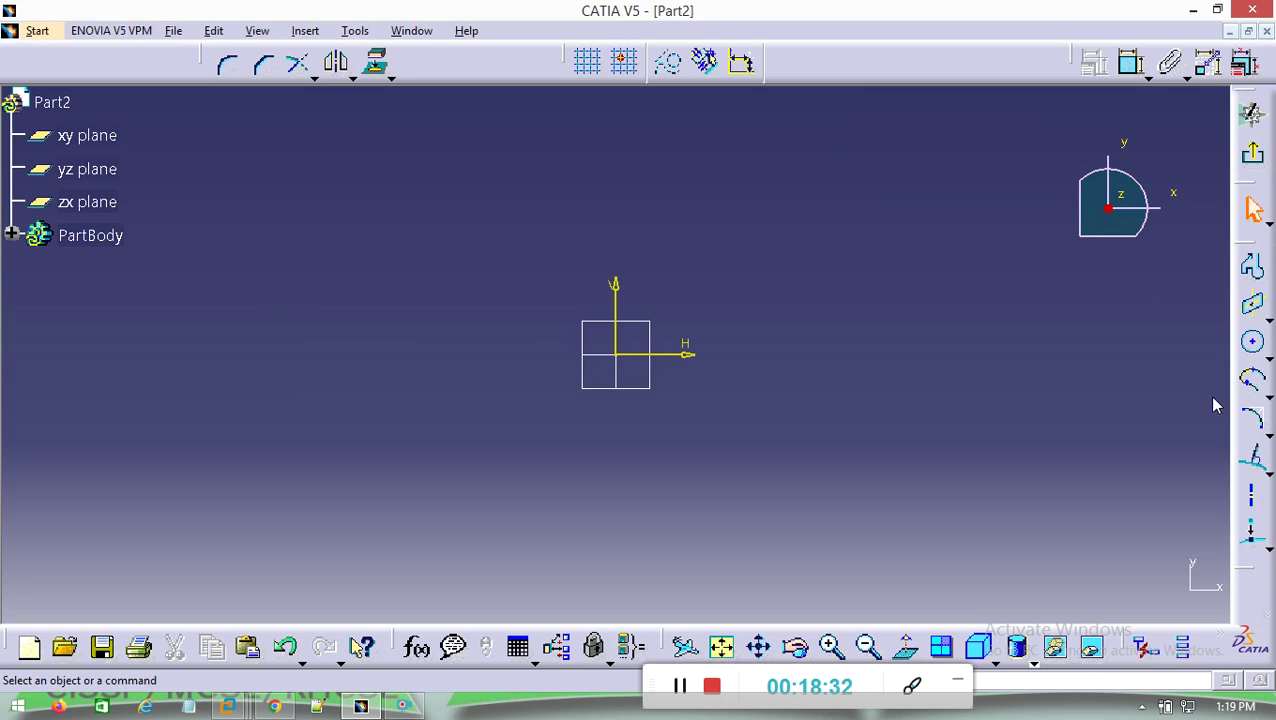
# Step: Draw a vertical Axis about 82 mm long to the right of the origin, at about H 101 mm
pyautogui.click(1269, 468)
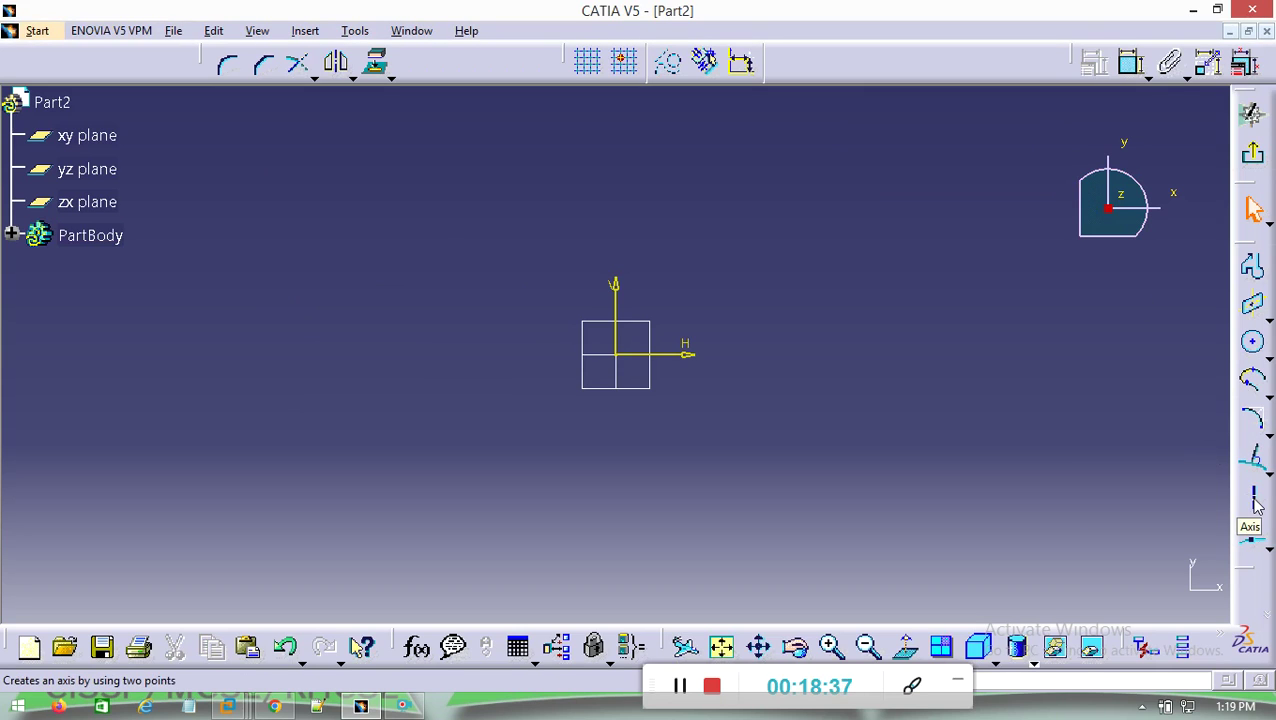
pyautogui.click(1256, 505)
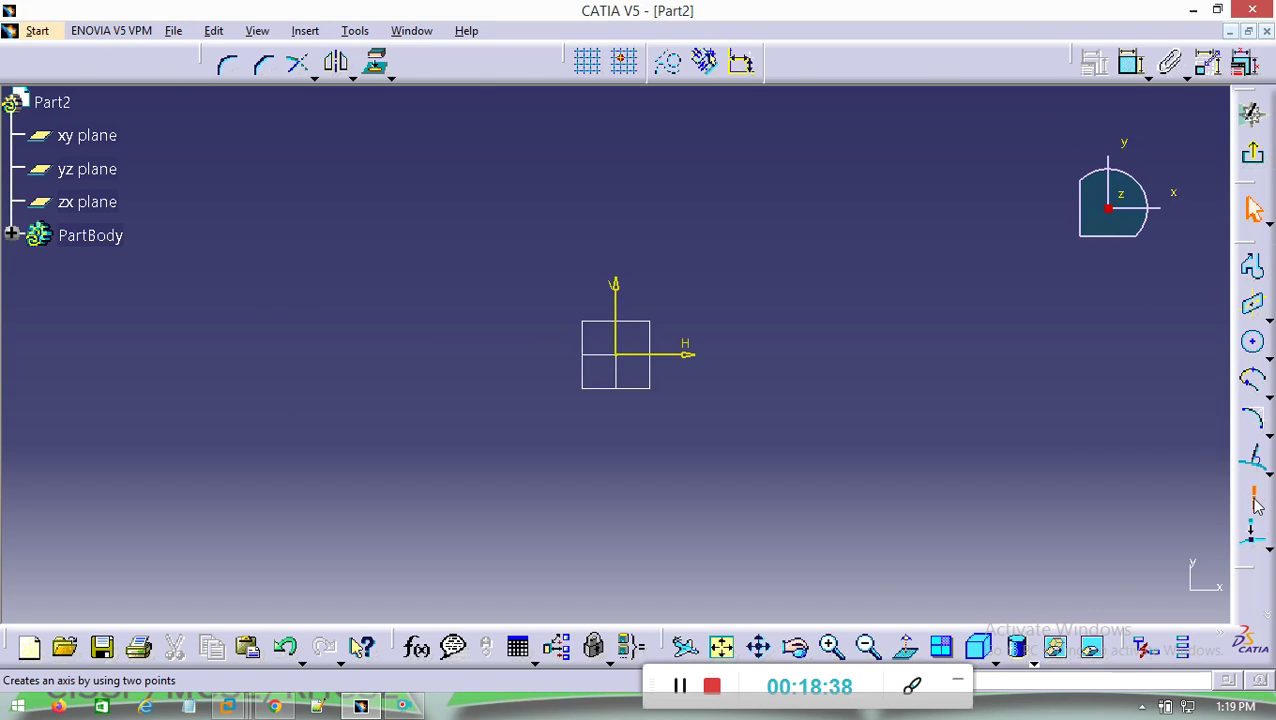
pyautogui.click(845, 230)
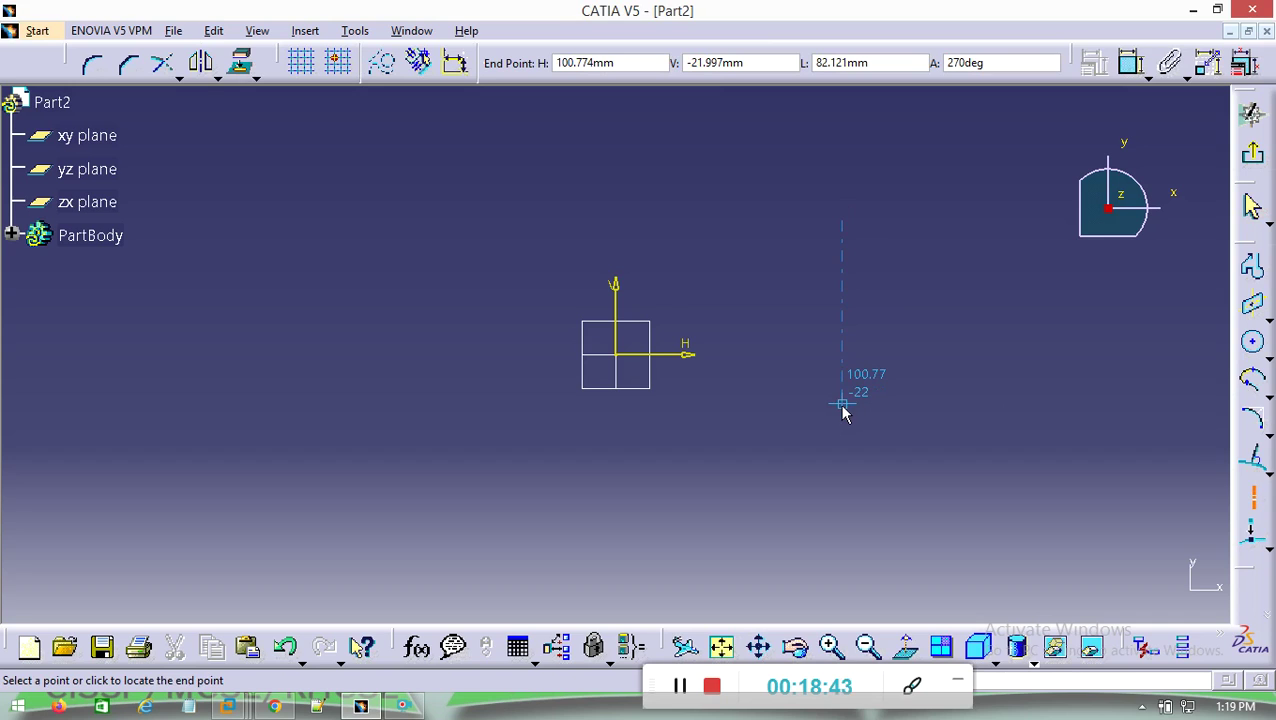
pyautogui.click(843, 404)
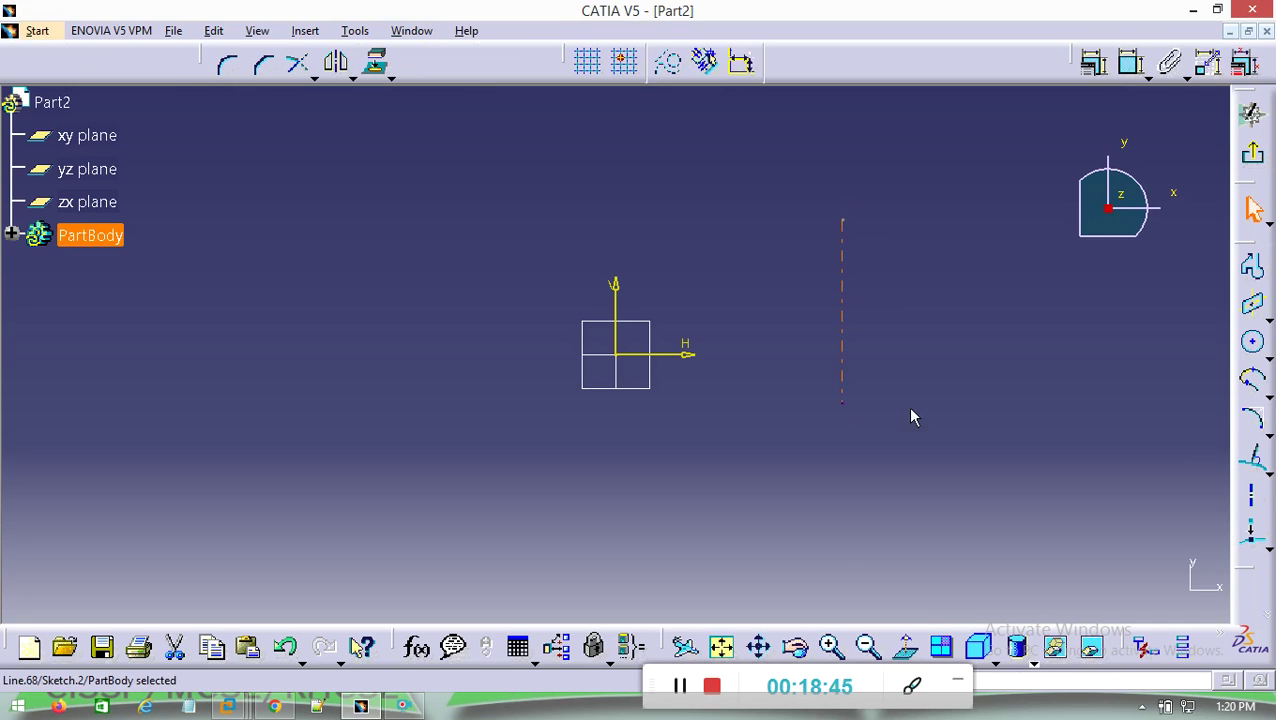
# Step: Delete the vertical axis line together with its end points
pyautogui.click(886, 359)
pyautogui.moveTo(880, 212); pyautogui.dragTo(780, 480)
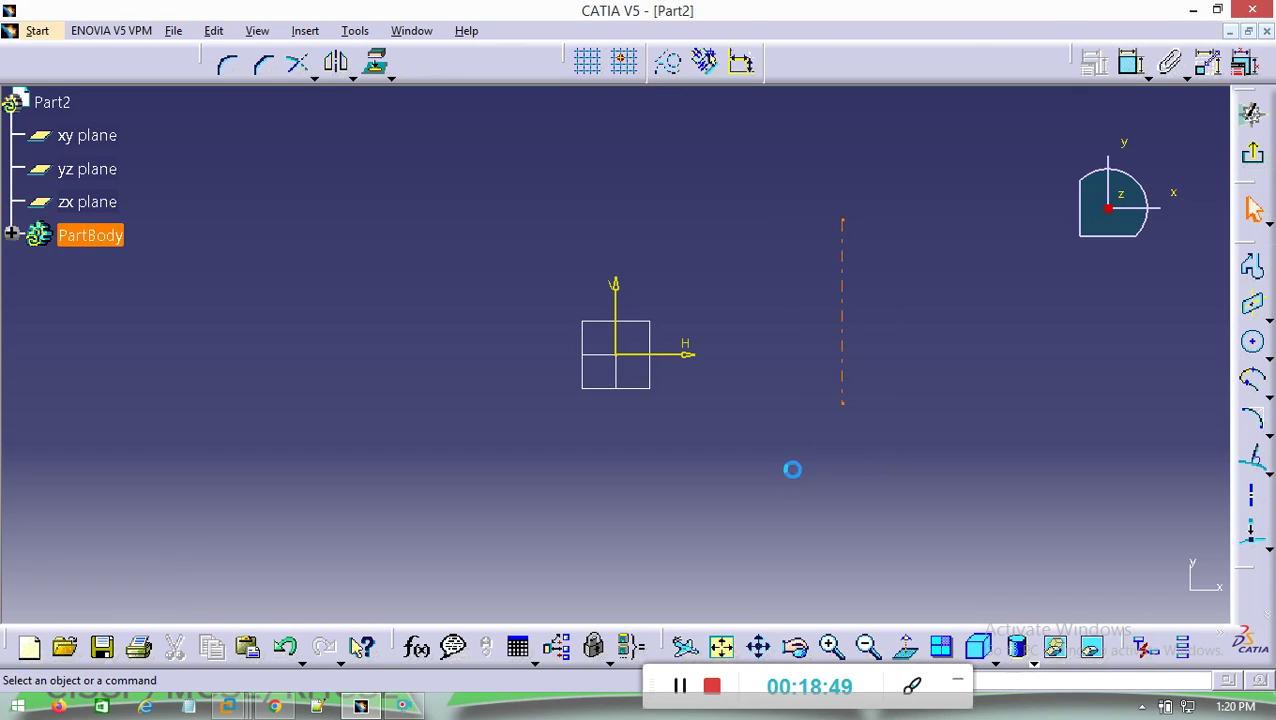
pyautogui.press('Delete')
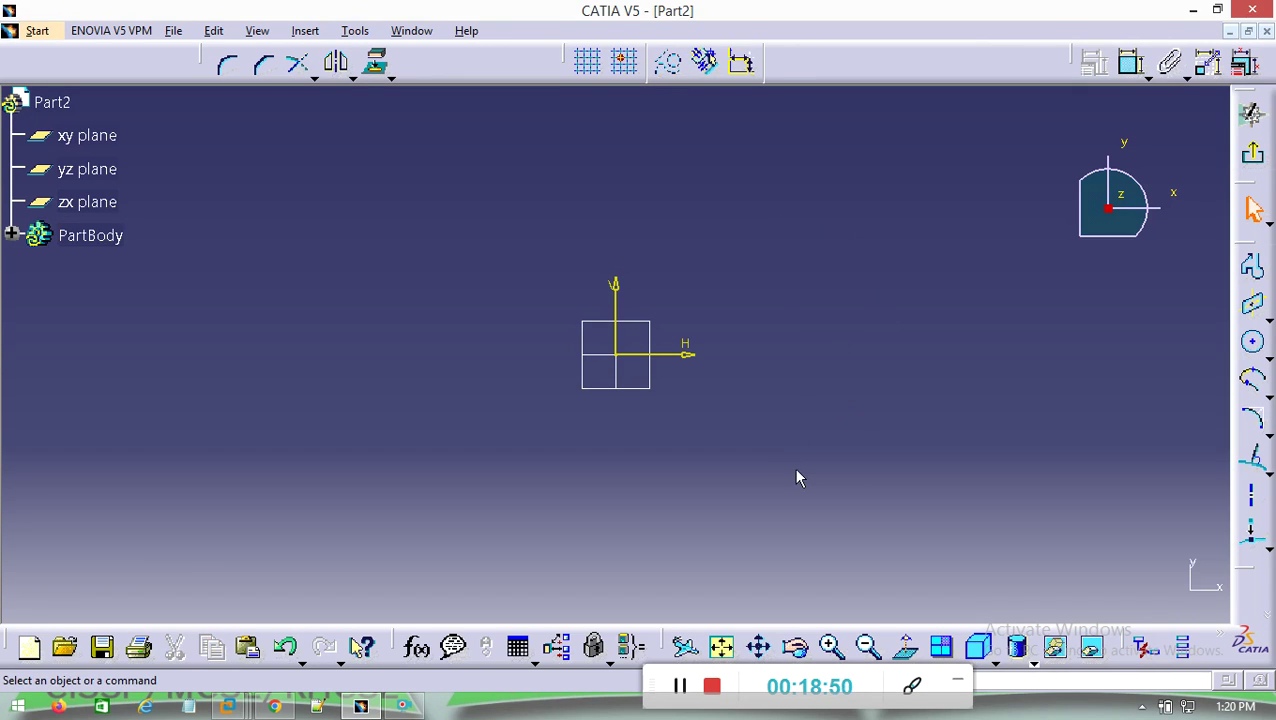
# Step: Float the Point tool set over the sketch and create two points by clicking, both above and to the left of the origin
pyautogui.click(1265, 548)
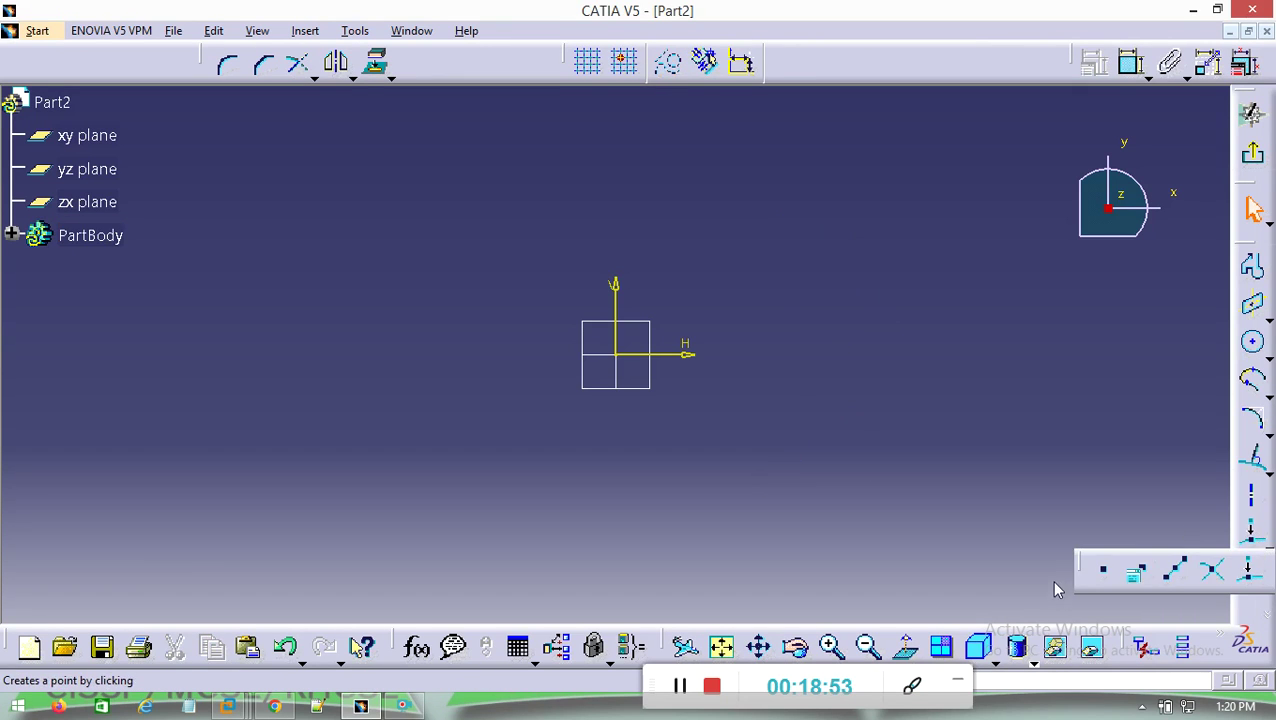
pyautogui.moveTo(1082, 572); pyautogui.dragTo(915, 158)
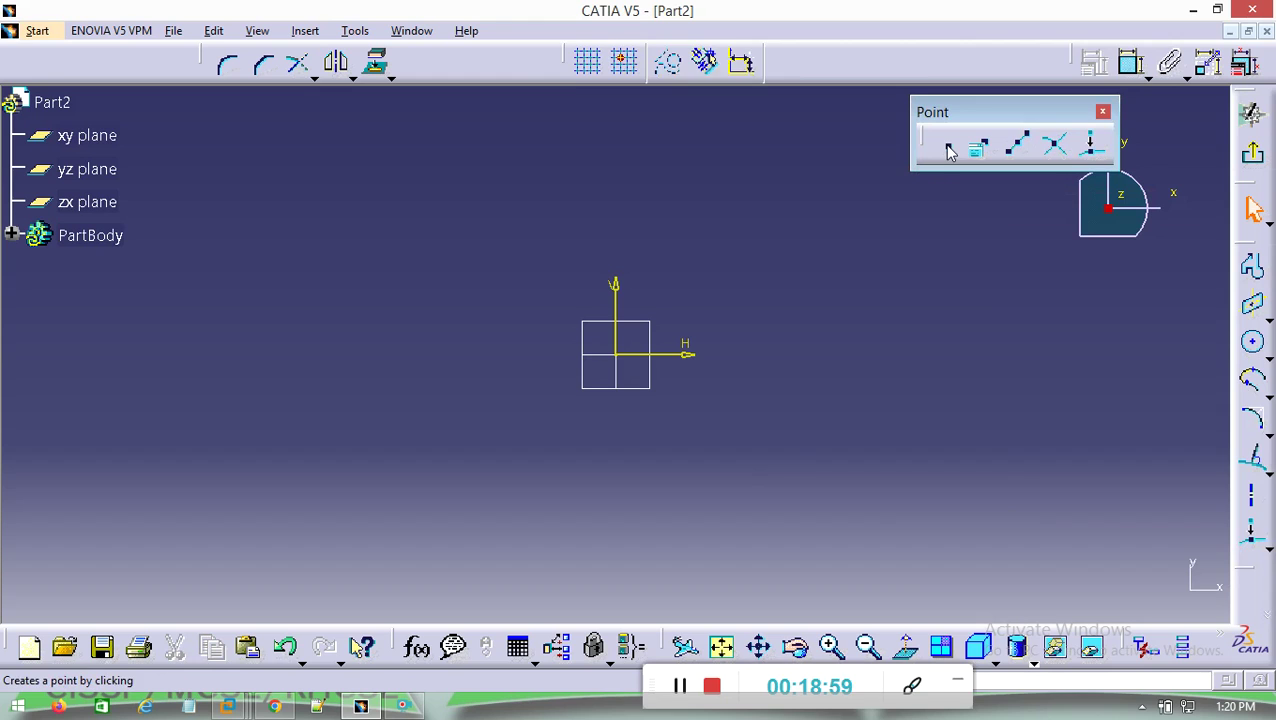
pyautogui.click(950, 150)
pyautogui.click(359, 258)
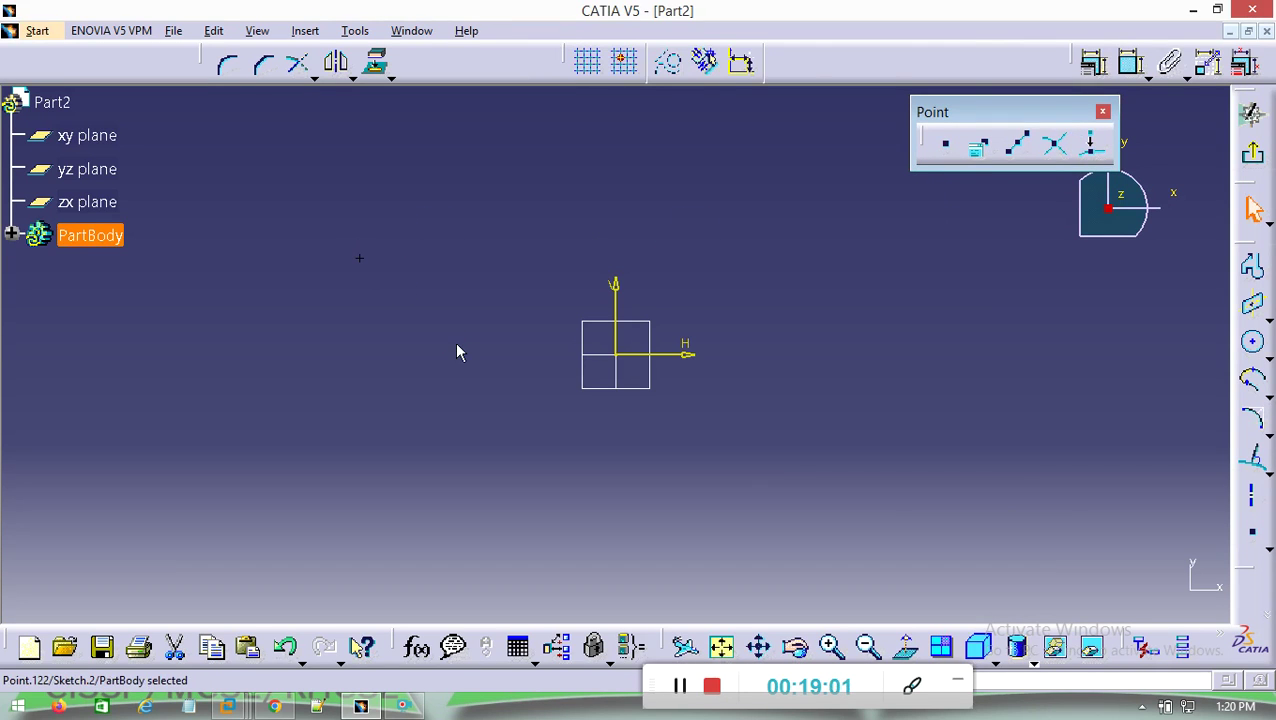
pyautogui.click(946, 145)
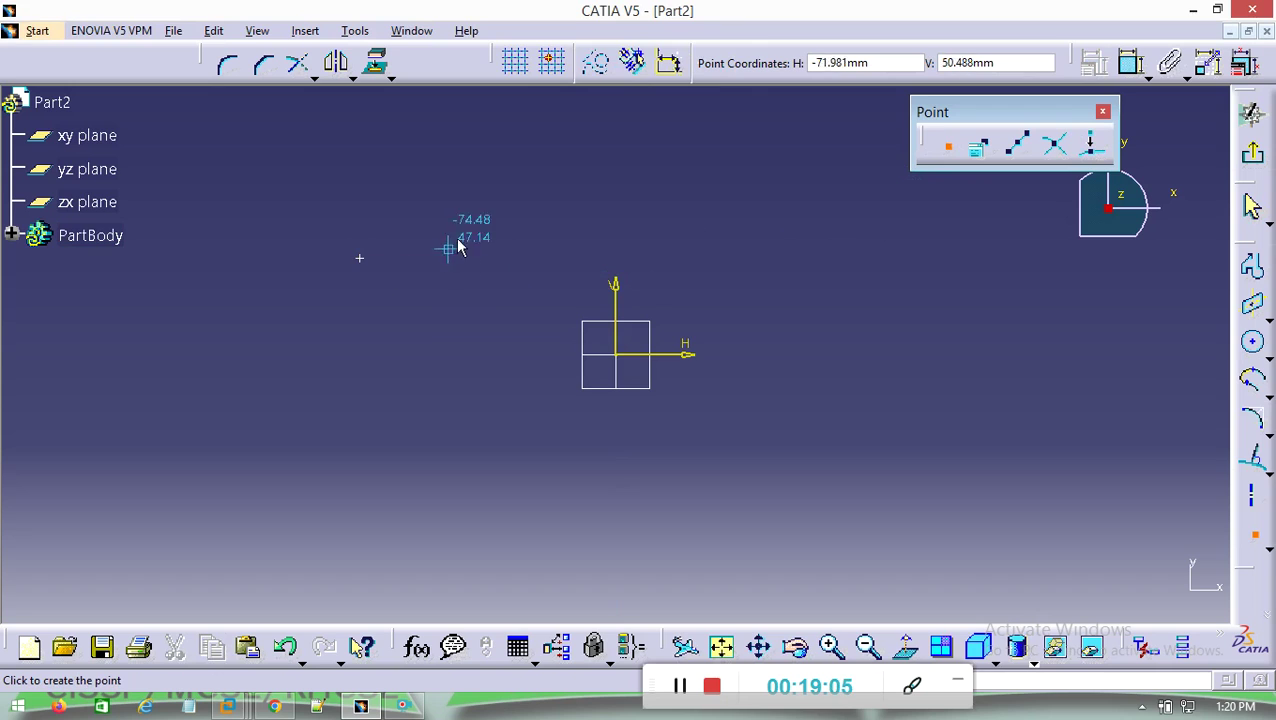
pyautogui.click(557, 172)
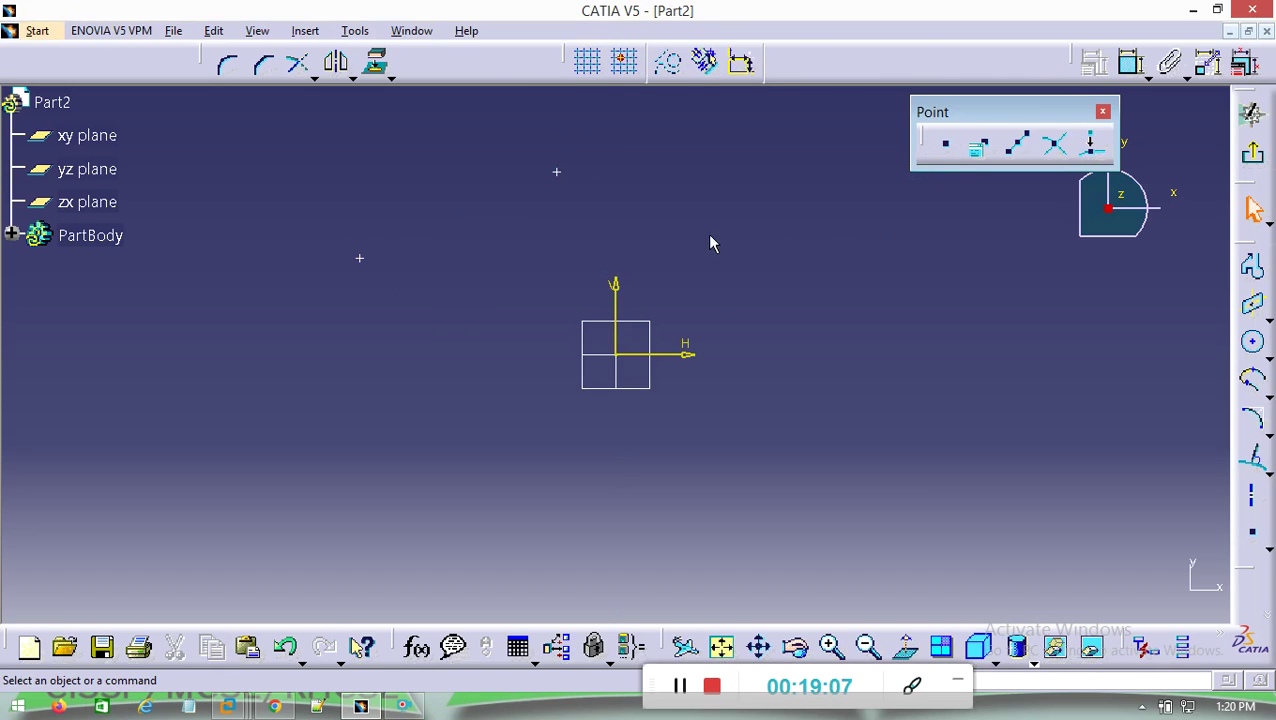
# Step: Create four free points to the right of the origin, plus one point by coordinates at H 20 mm, V 30 mm
pyautogui.doubleClick(950, 148)
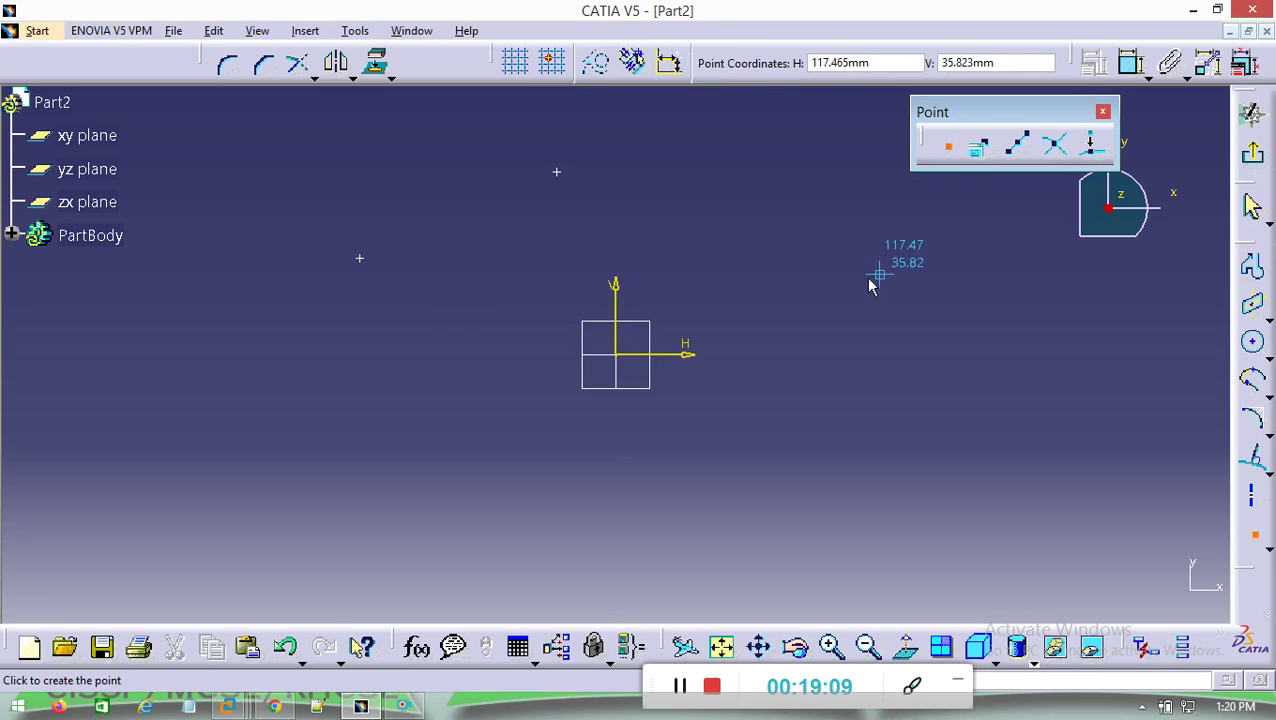
pyautogui.click(797, 277)
pyautogui.click(809, 355)
pyautogui.click(914, 330)
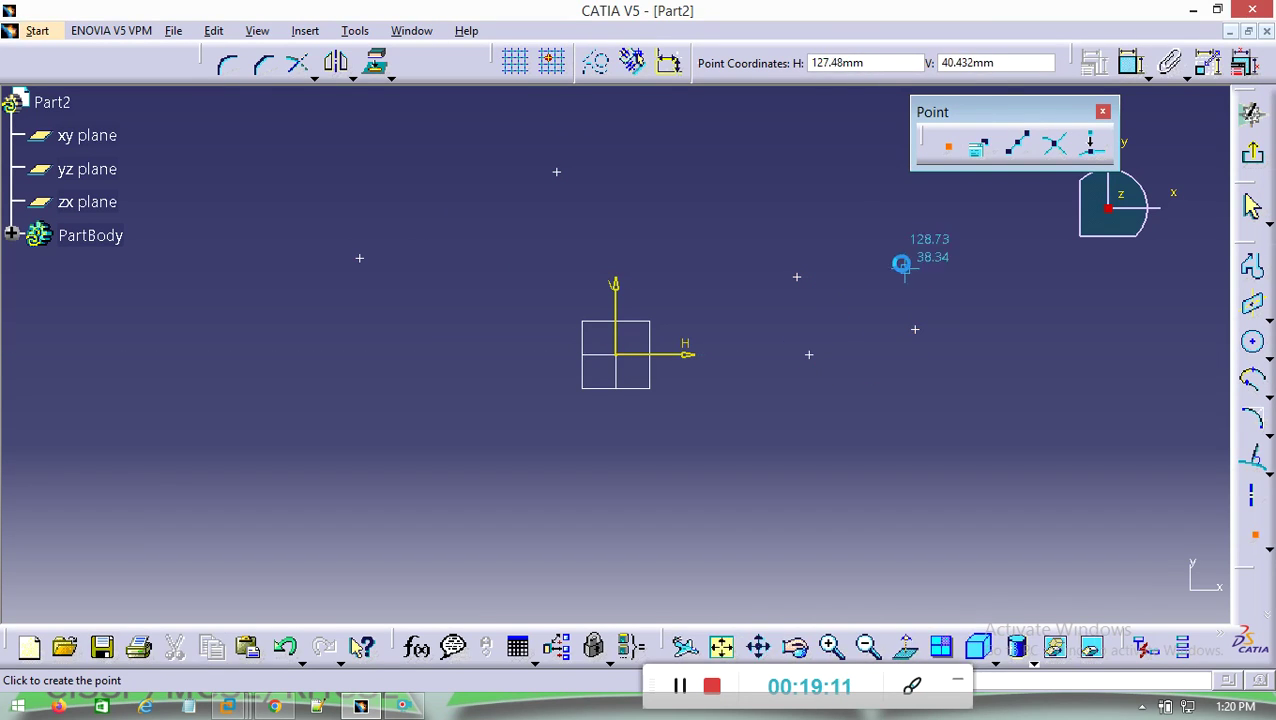
pyautogui.click(866, 238)
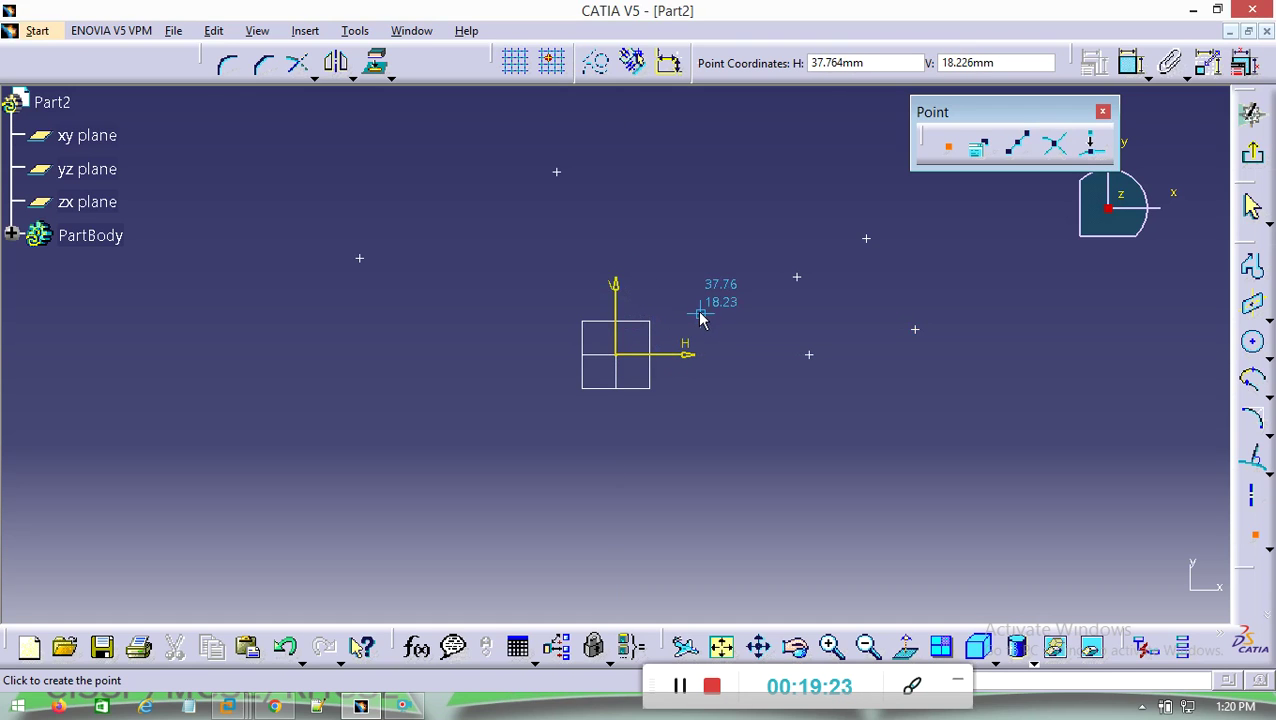
pyautogui.click(985, 150)
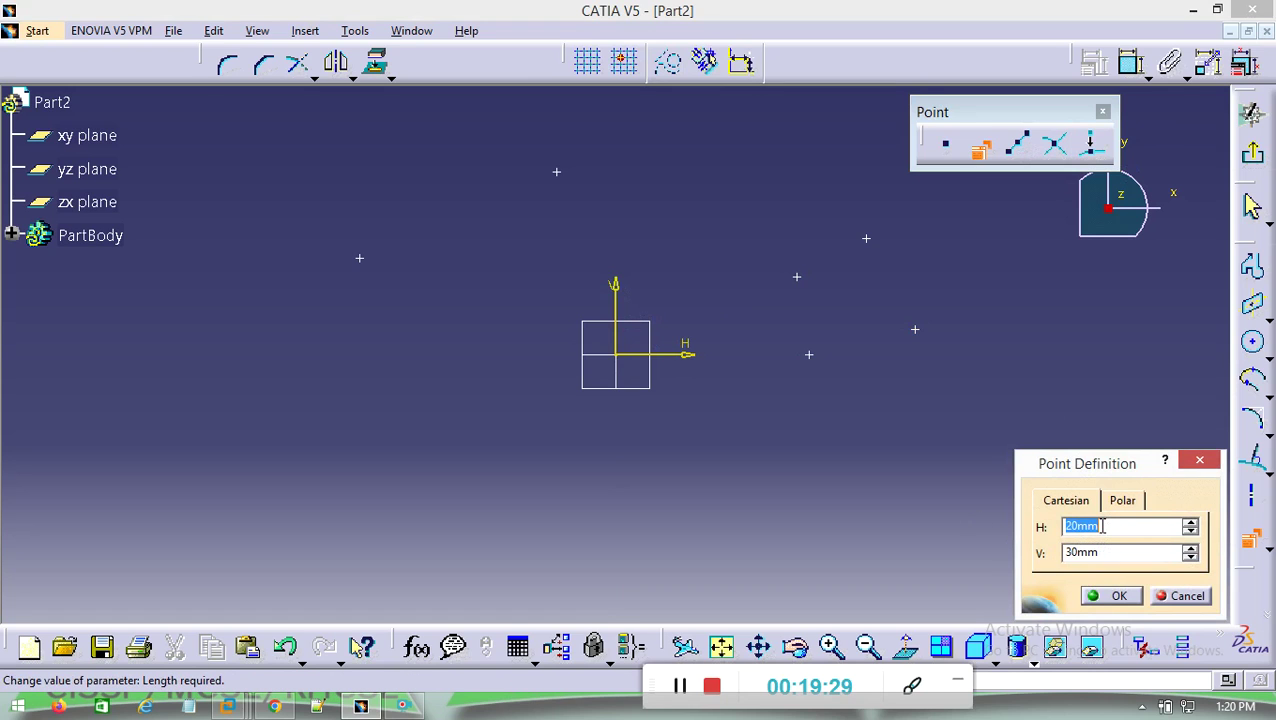
pyautogui.click(1111, 595)
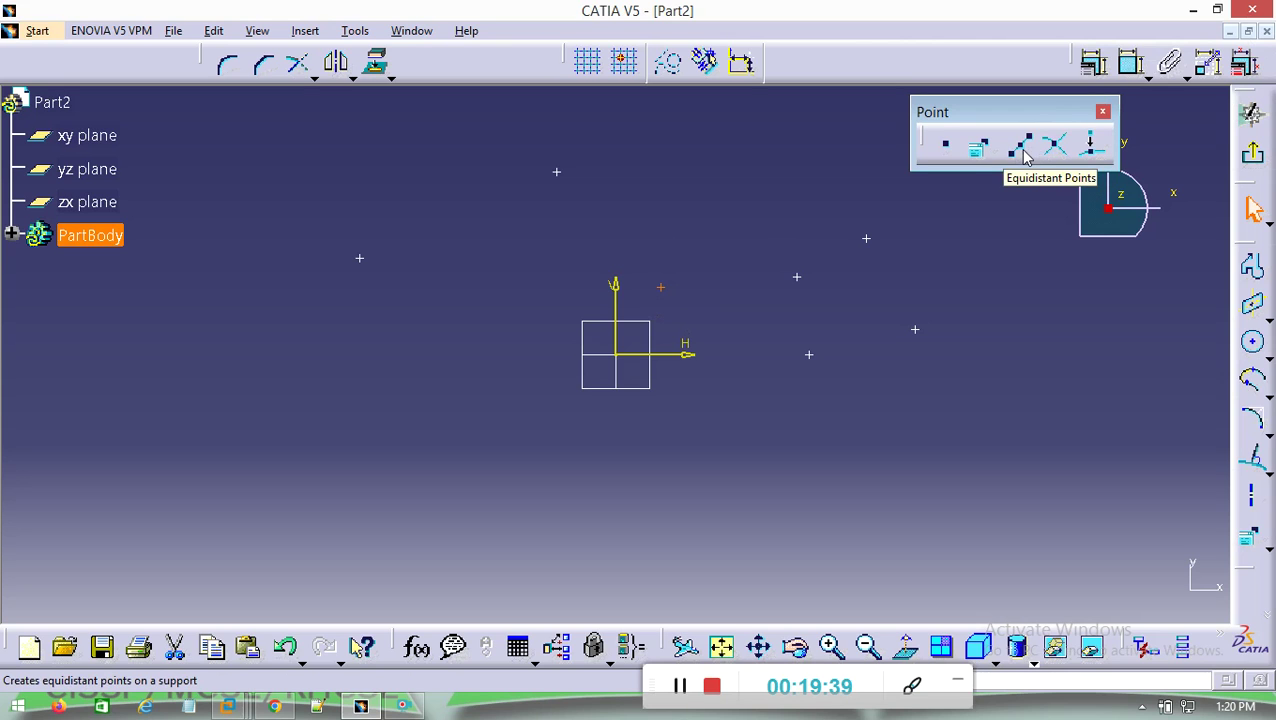
# Step: Draw a horizontal line about 101 mm long below the H axis, to the left of the origin
pyautogui.click(1266, 467)
pyautogui.click(1103, 489)
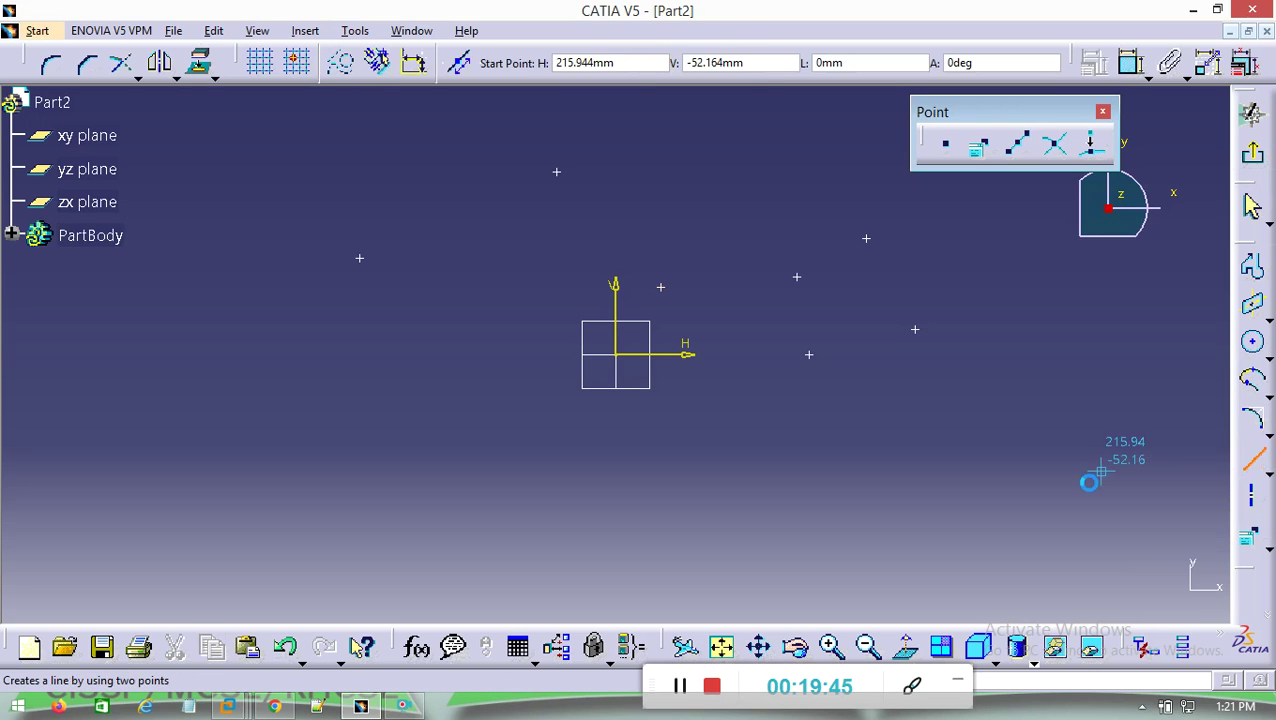
pyautogui.click(201, 397)
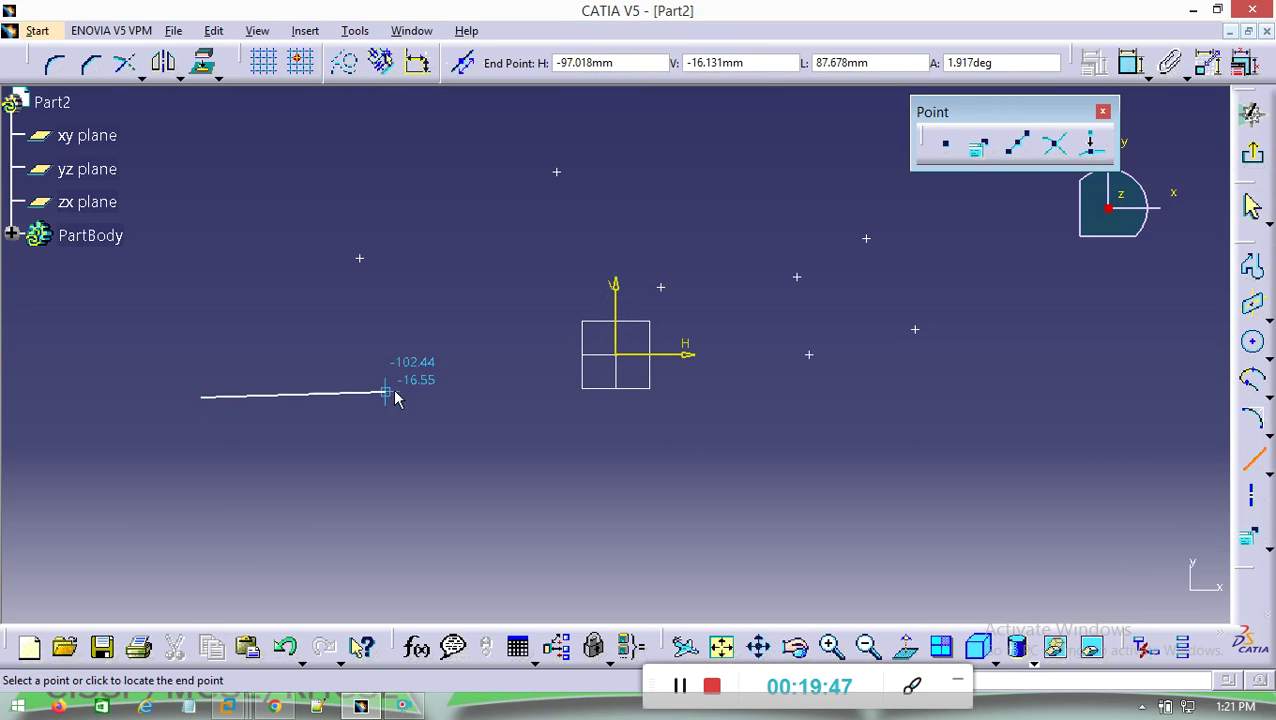
pyautogui.click(425, 396)
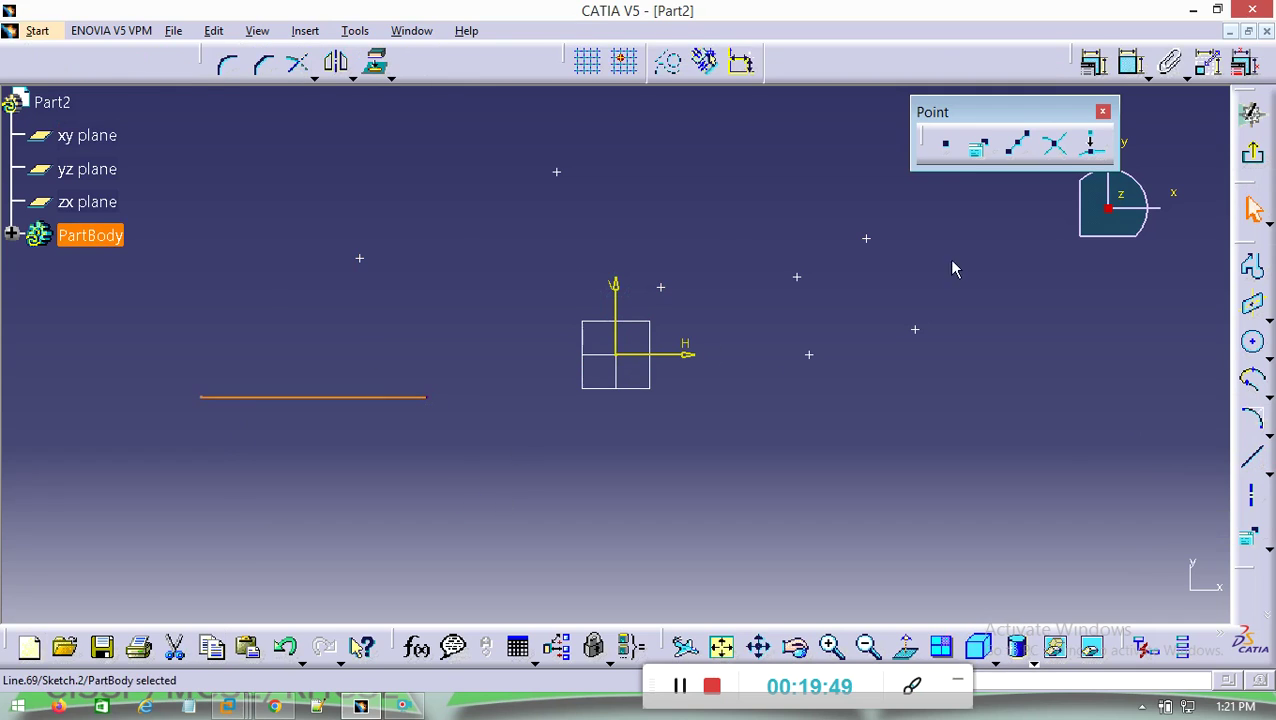
# Step: Create 7 equidistant points along the horizontal line
pyautogui.click(1021, 146)
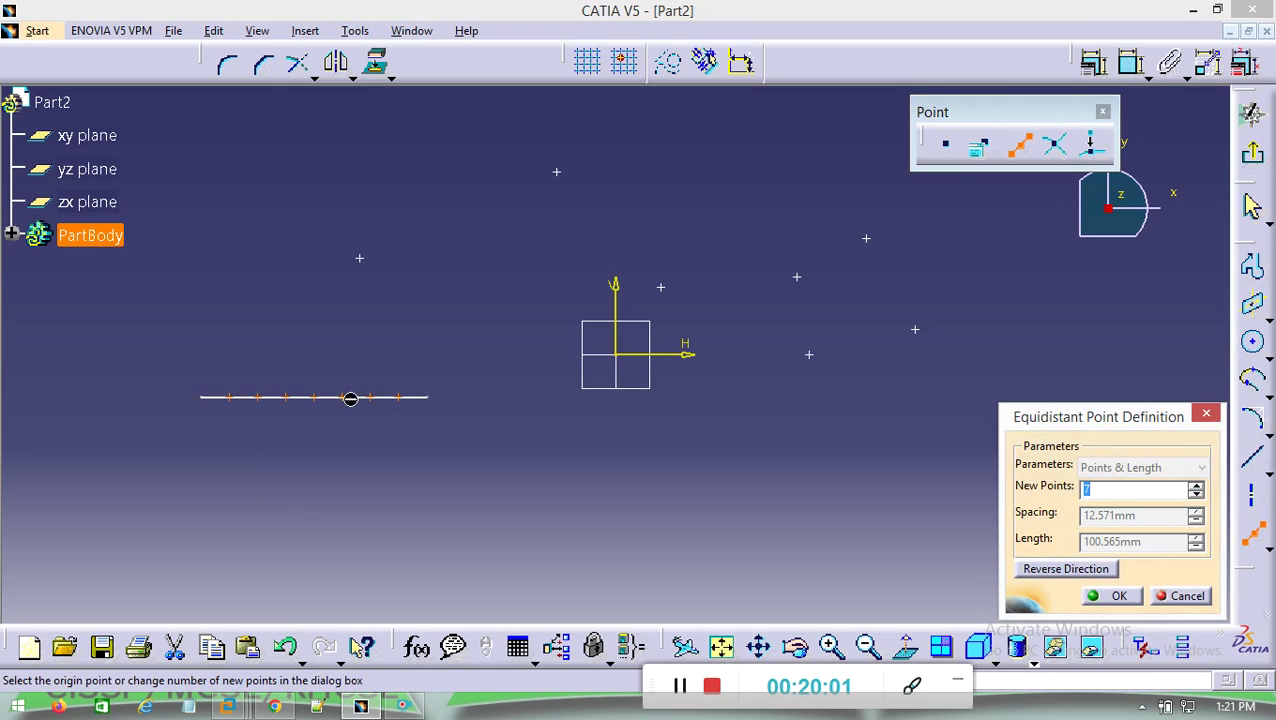
pyautogui.click(1197, 486)
pyautogui.click(1197, 486)
pyautogui.click(1199, 494)
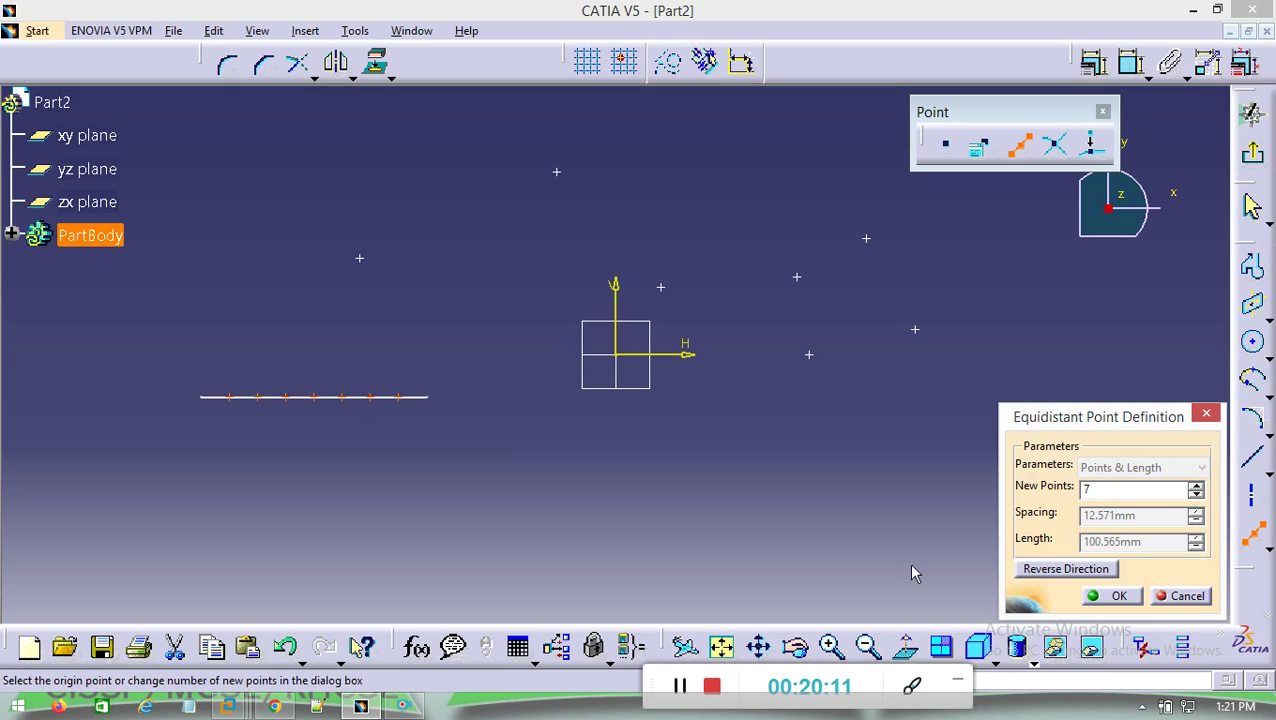
pyautogui.click(1114, 597)
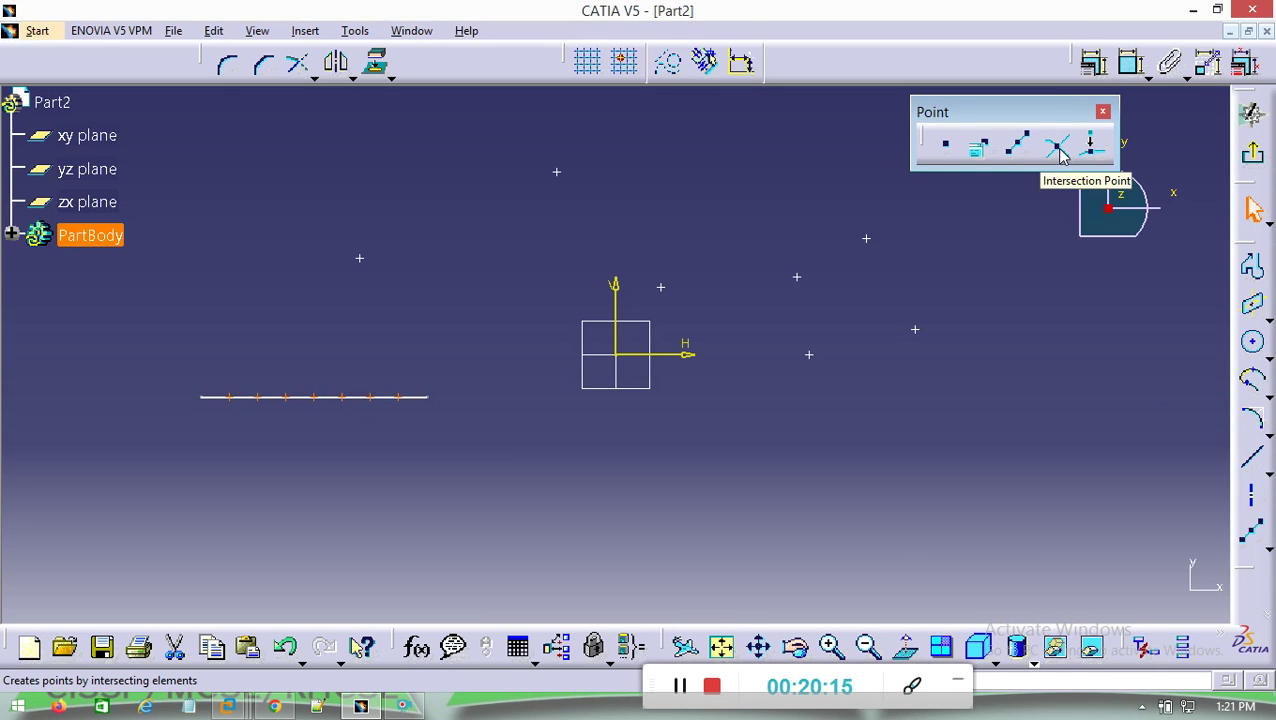
# Step: Draw two crossing diagonal lines below and to the right of the origin and create an intersection point where they cross
pyautogui.click(1251, 457)
pyautogui.click(1064, 398)
pyautogui.click(920, 522)
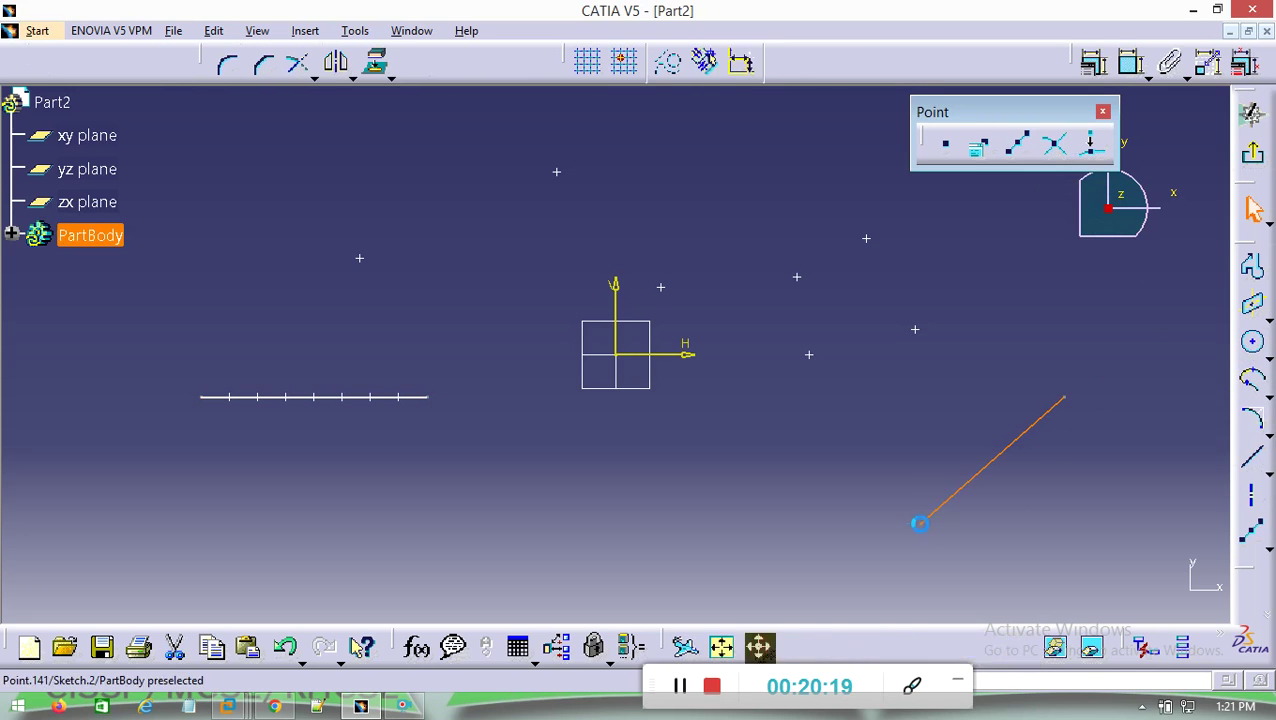
pyautogui.click(1251, 457)
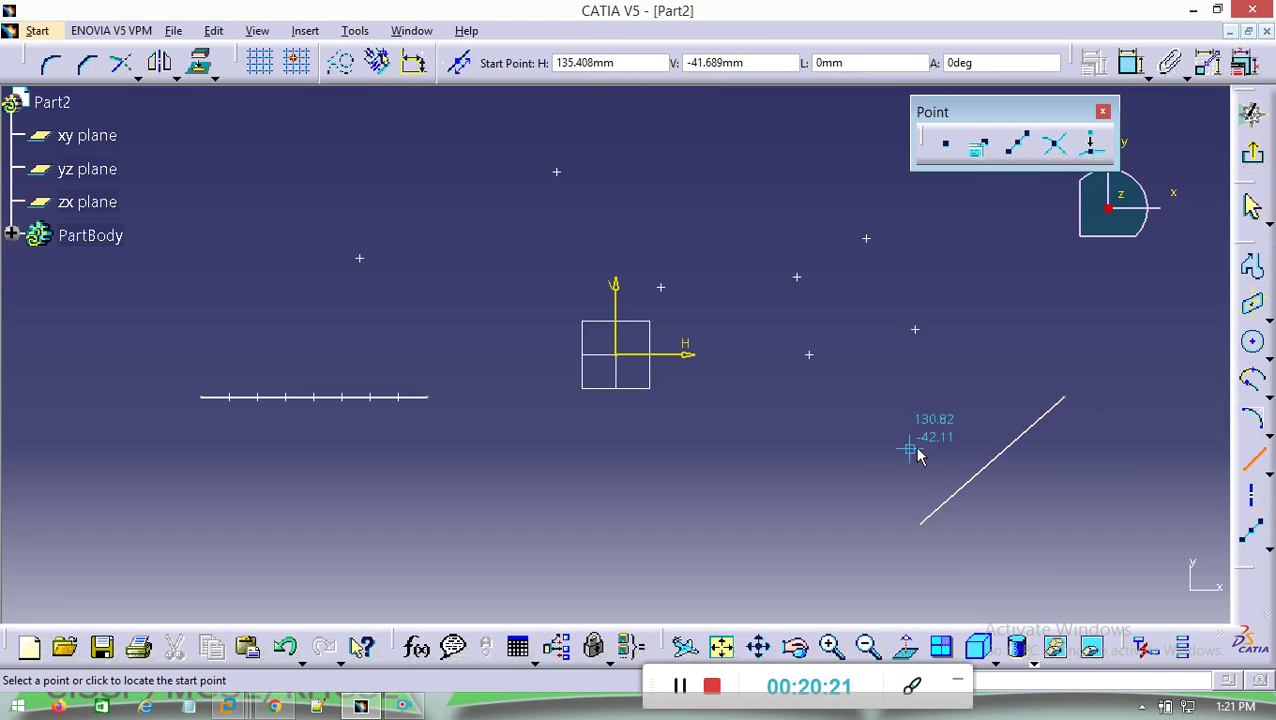
pyautogui.click(938, 399)
pyautogui.click(1059, 521)
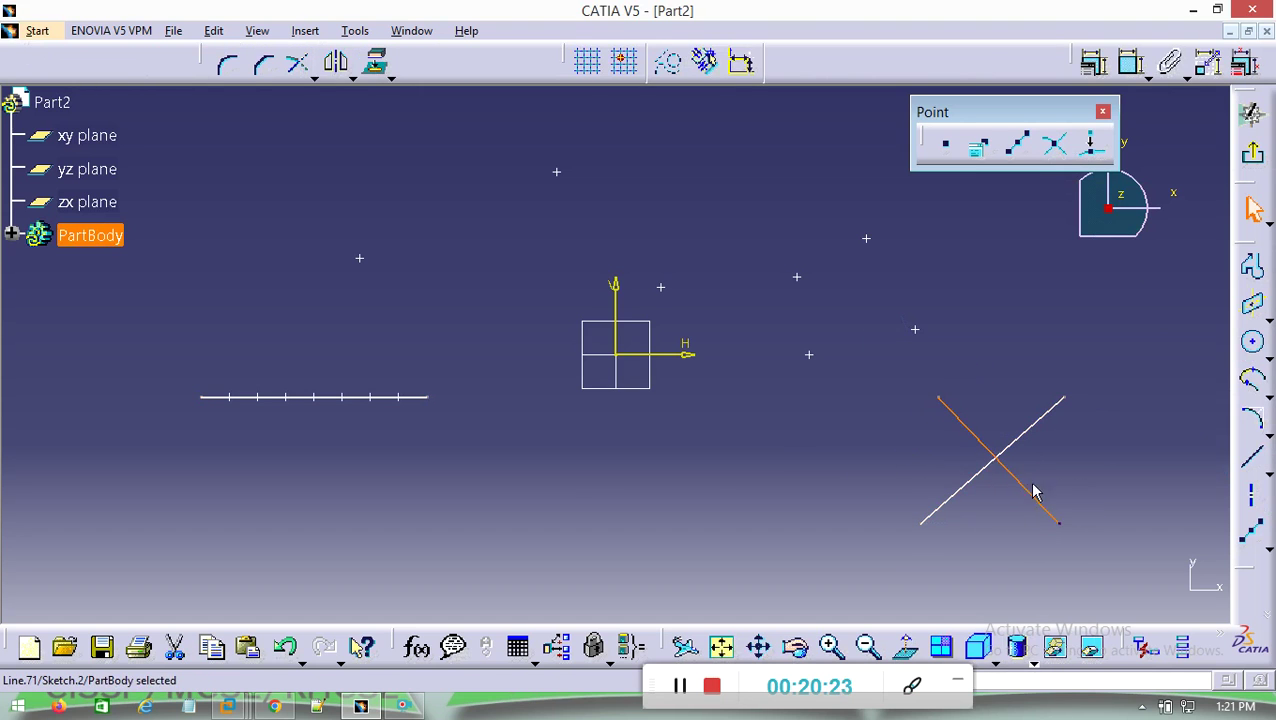
pyautogui.click(1059, 147)
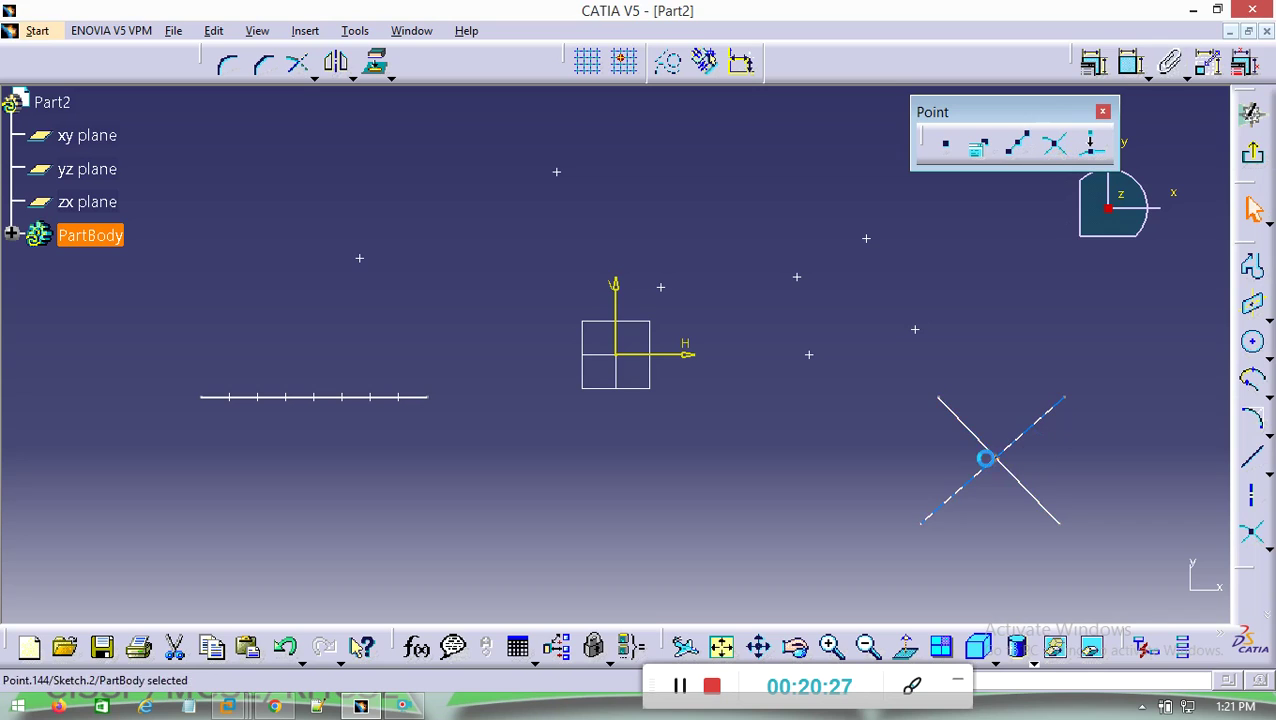
pyautogui.click(987, 446)
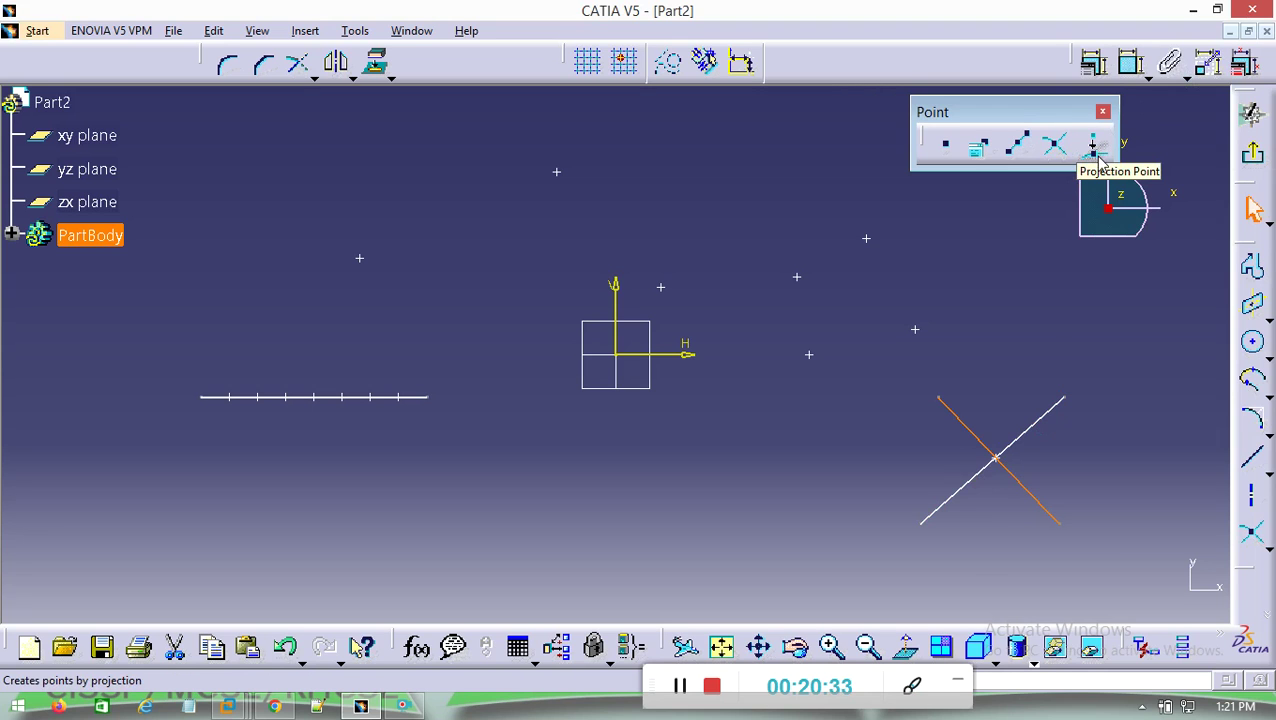
# Step: Draw a circle just below and to the left of the origin and create a projection point on its circumference
pyautogui.click(1253, 341)
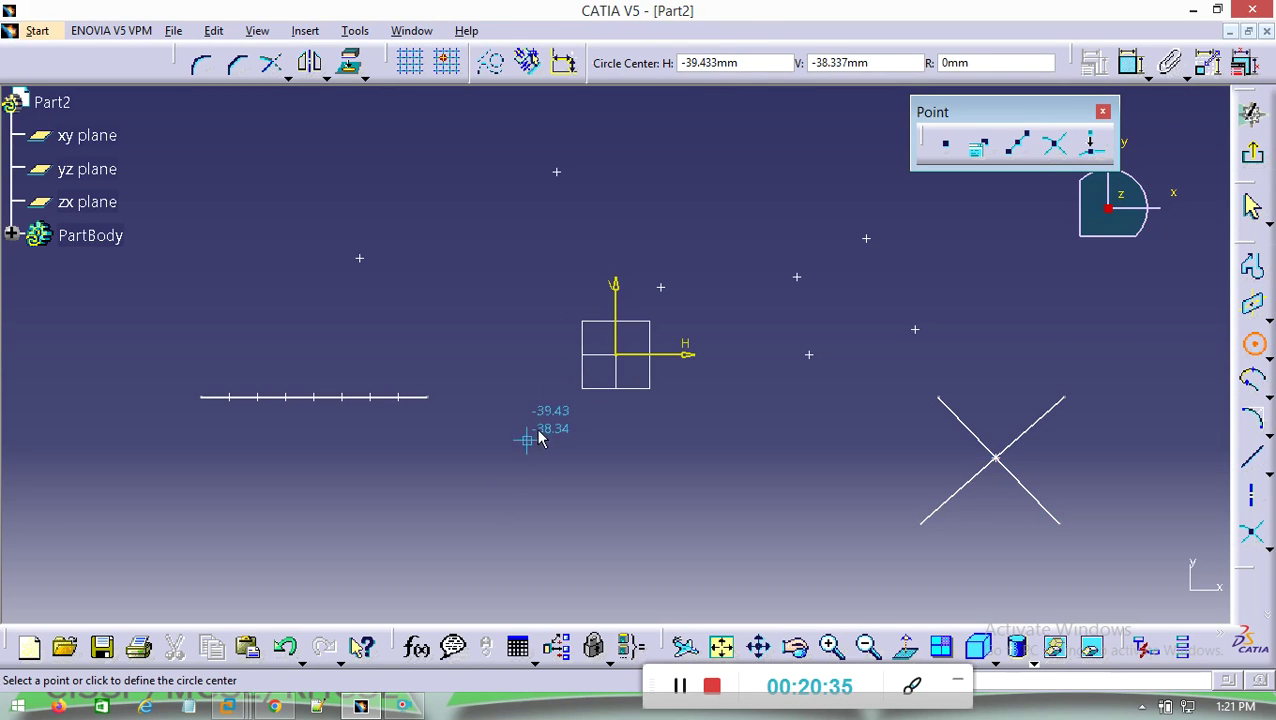
pyautogui.click(538, 467)
pyautogui.click(595, 470)
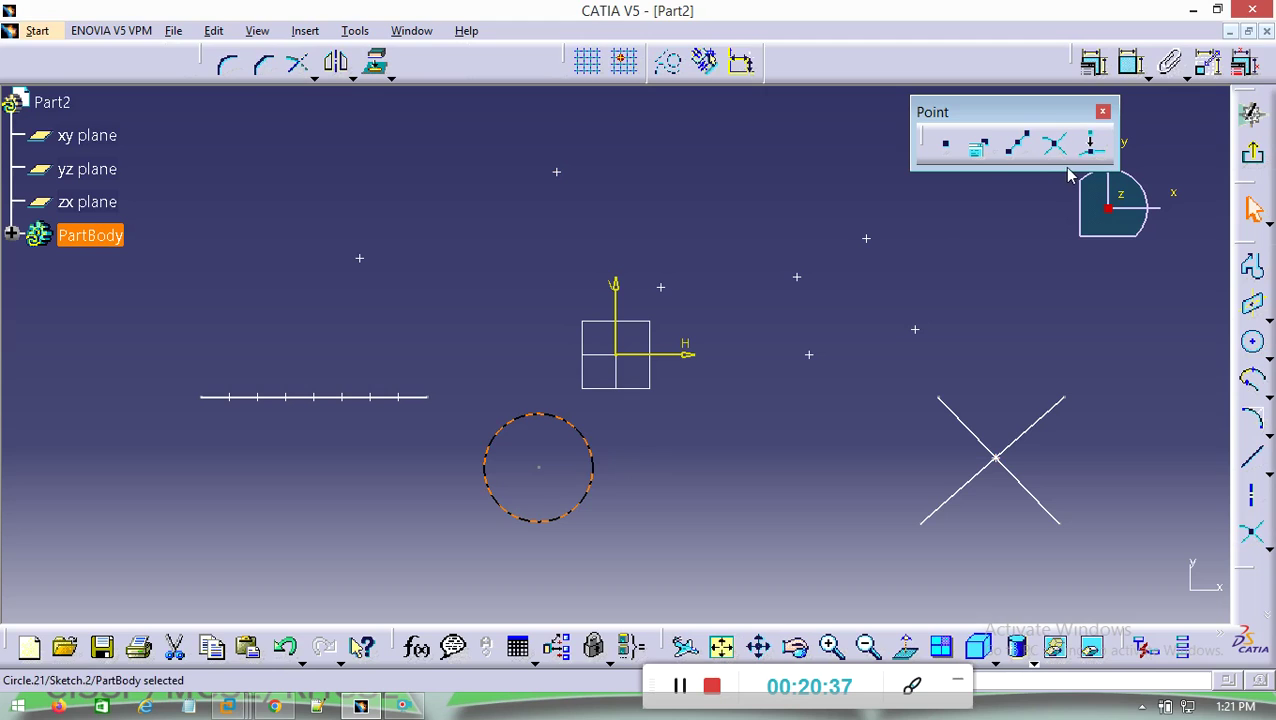
pyautogui.click(1093, 147)
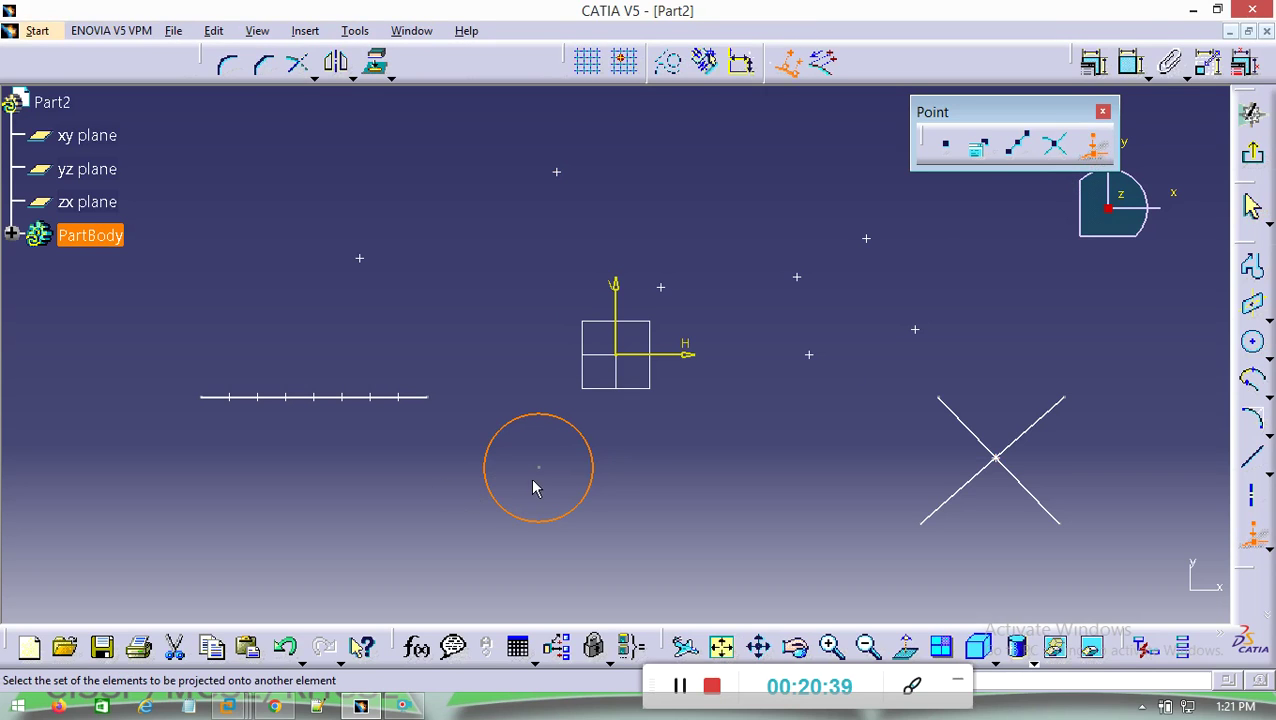
pyautogui.click(591, 440)
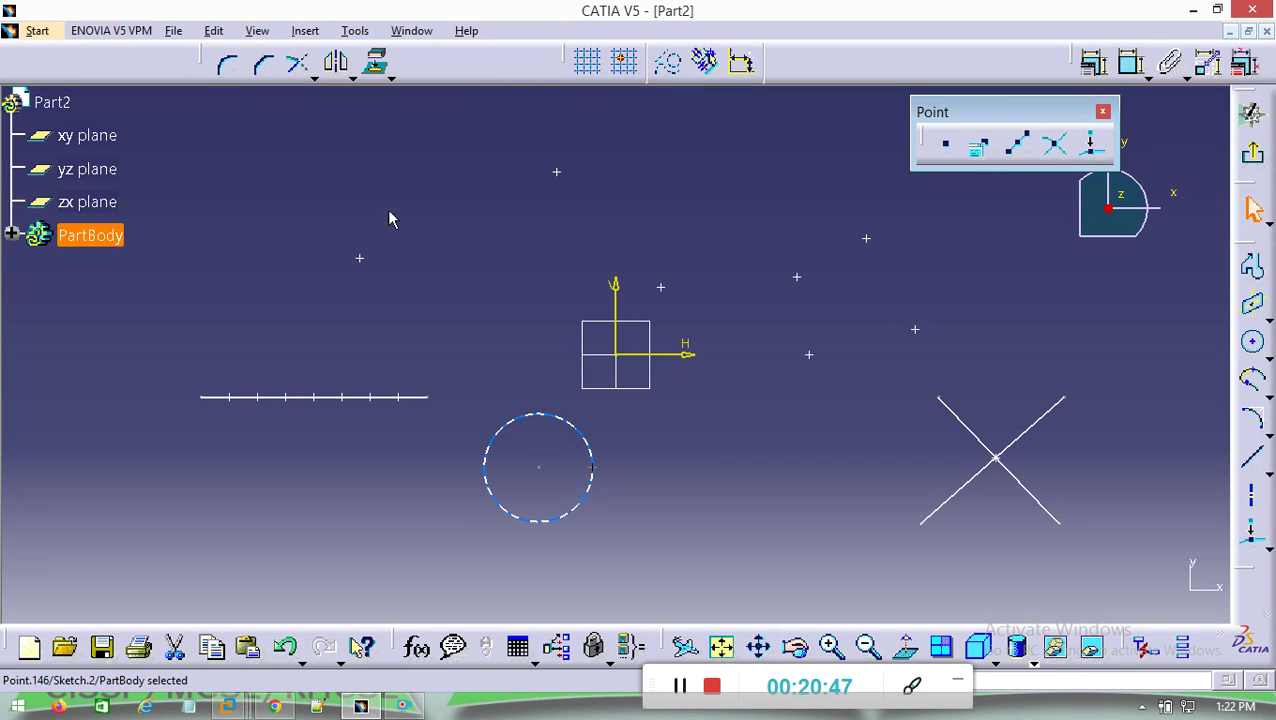
# Step: Select all the points, lines and the circle around the origin and delete them
pyautogui.click(150, 277)
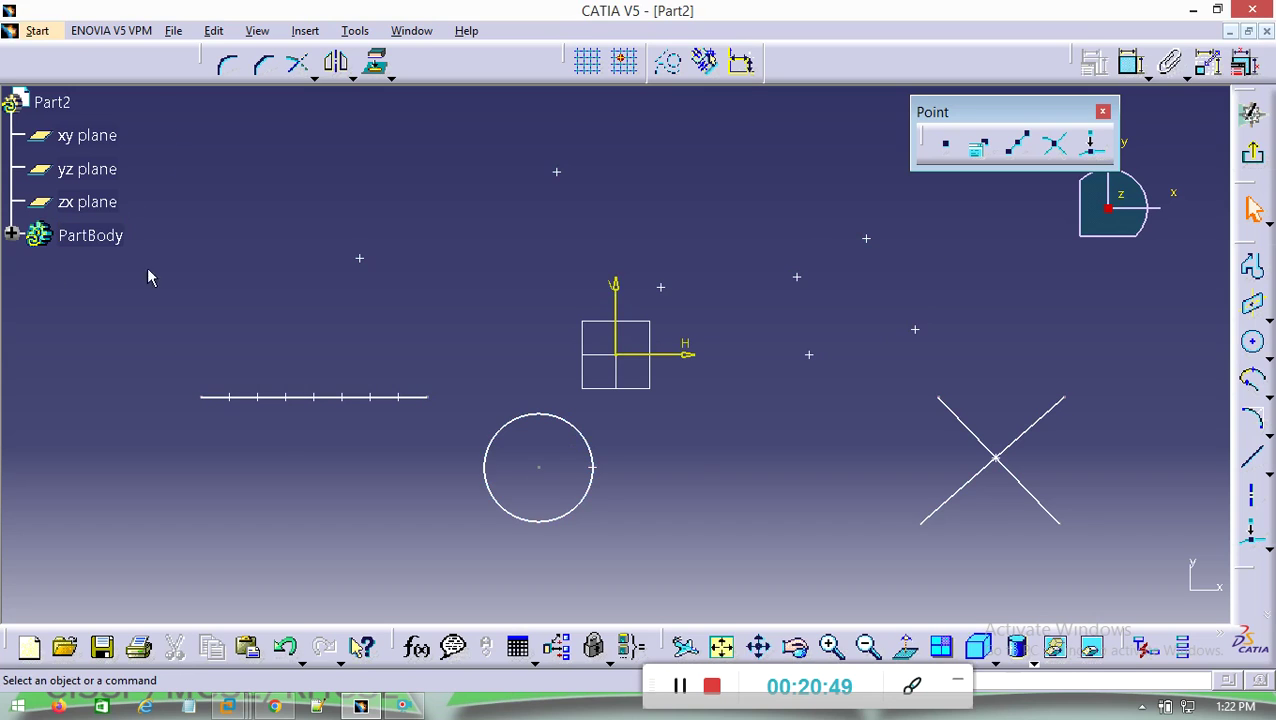
pyautogui.moveTo(163, 128)
pyautogui.mouseDown()
pyautogui.moveTo(527, 527)
pyautogui.moveTo(1136, 592)
pyautogui.mouseUp()
pyautogui.press('Delete')
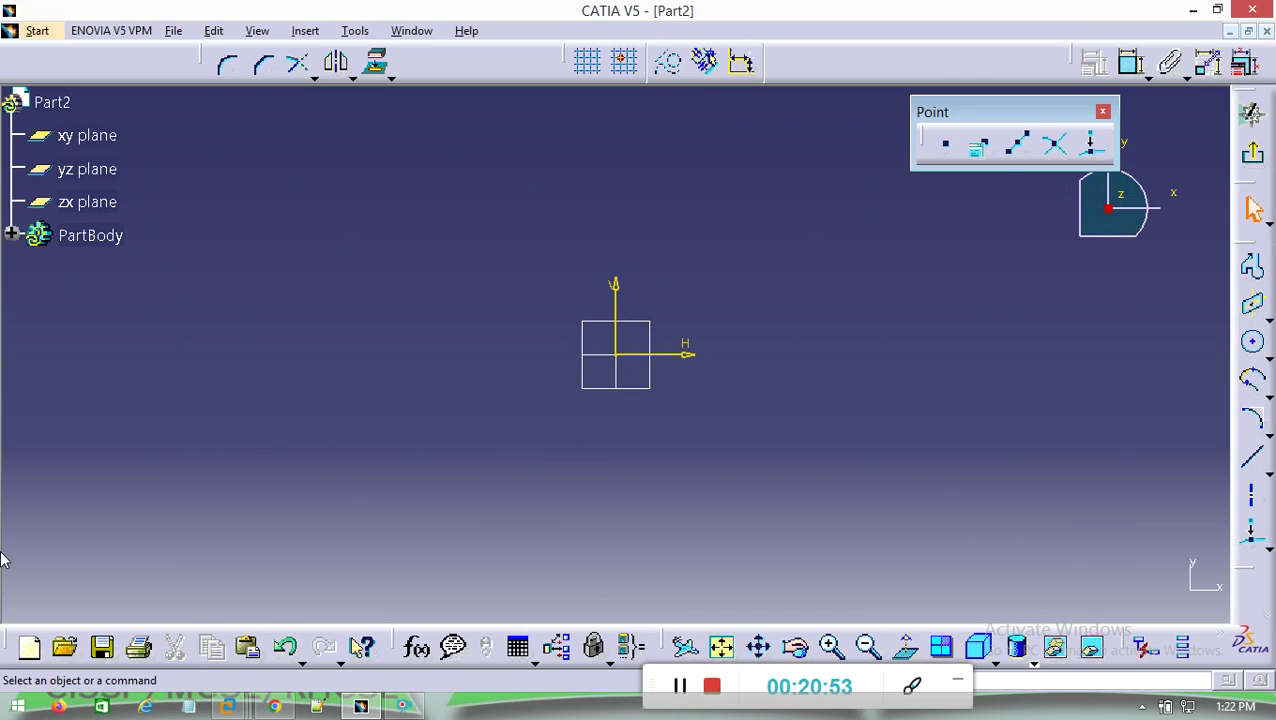
# Step: Draw a rectangle above and to the left of the origin, with its second corner at about H -46 mm, V 15 mm
pyautogui.click(1269, 315)
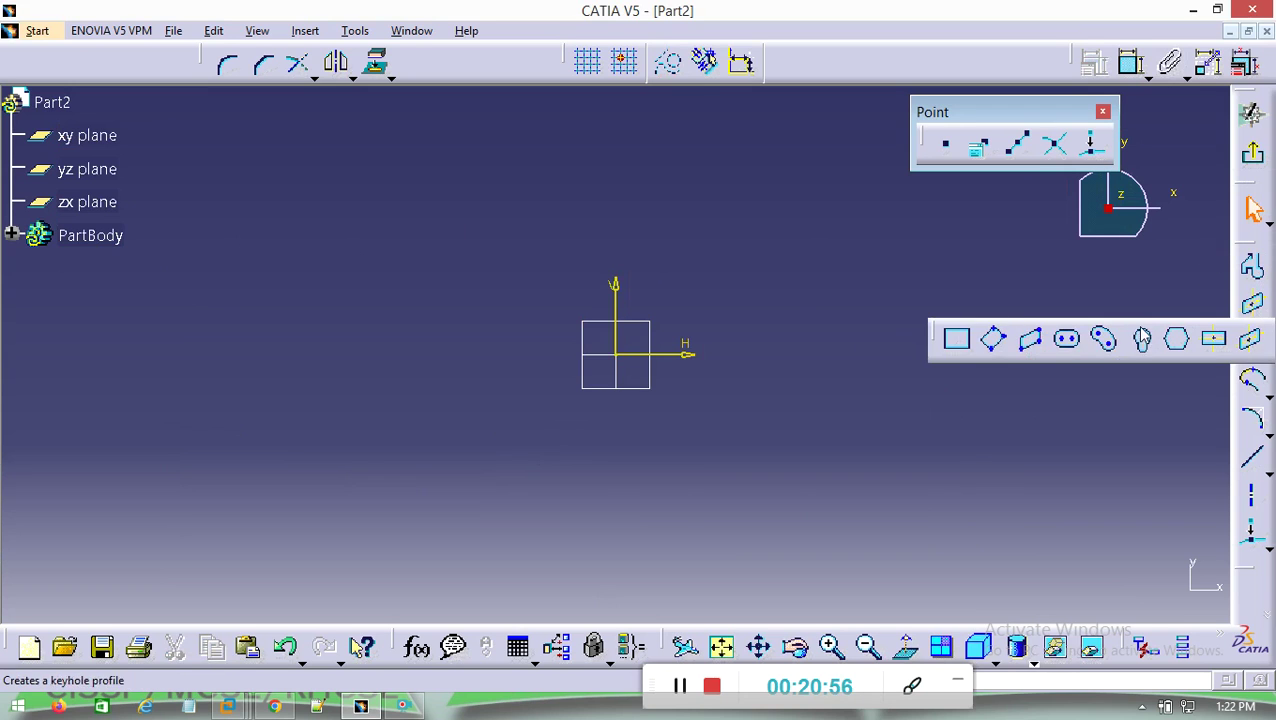
pyautogui.click(960, 338)
pyautogui.click(398, 231)
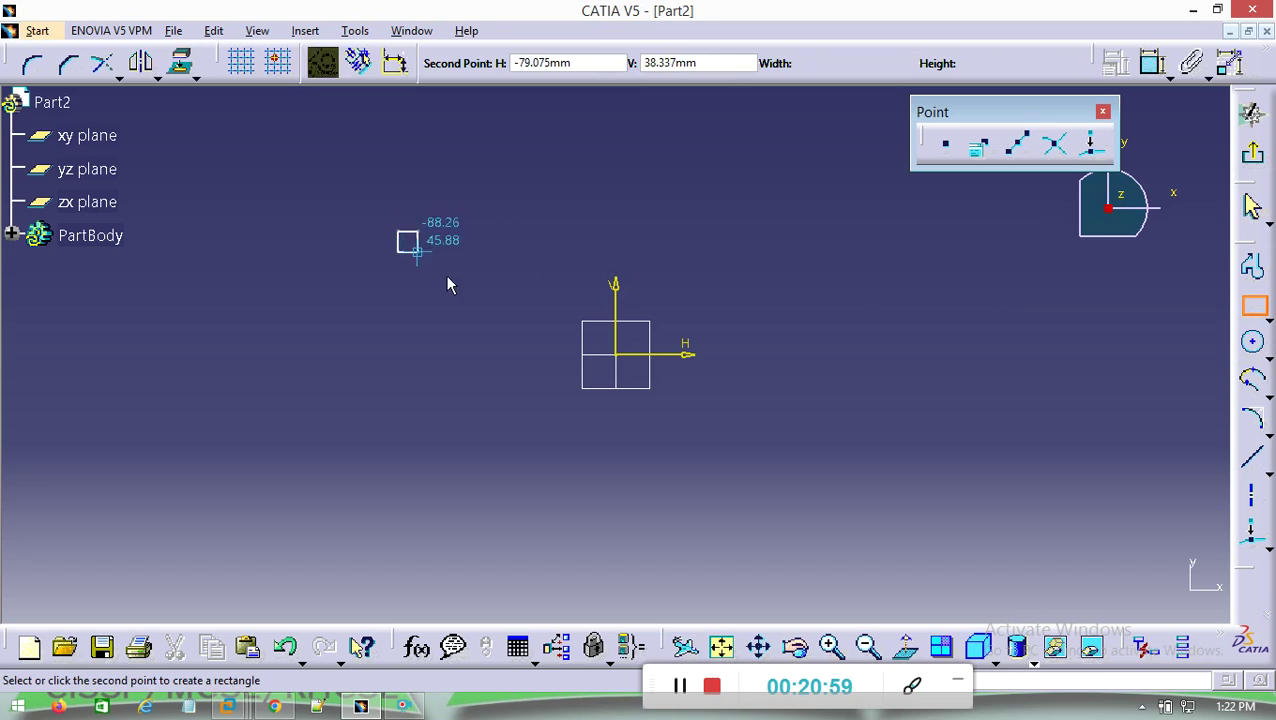
pyautogui.click(513, 321)
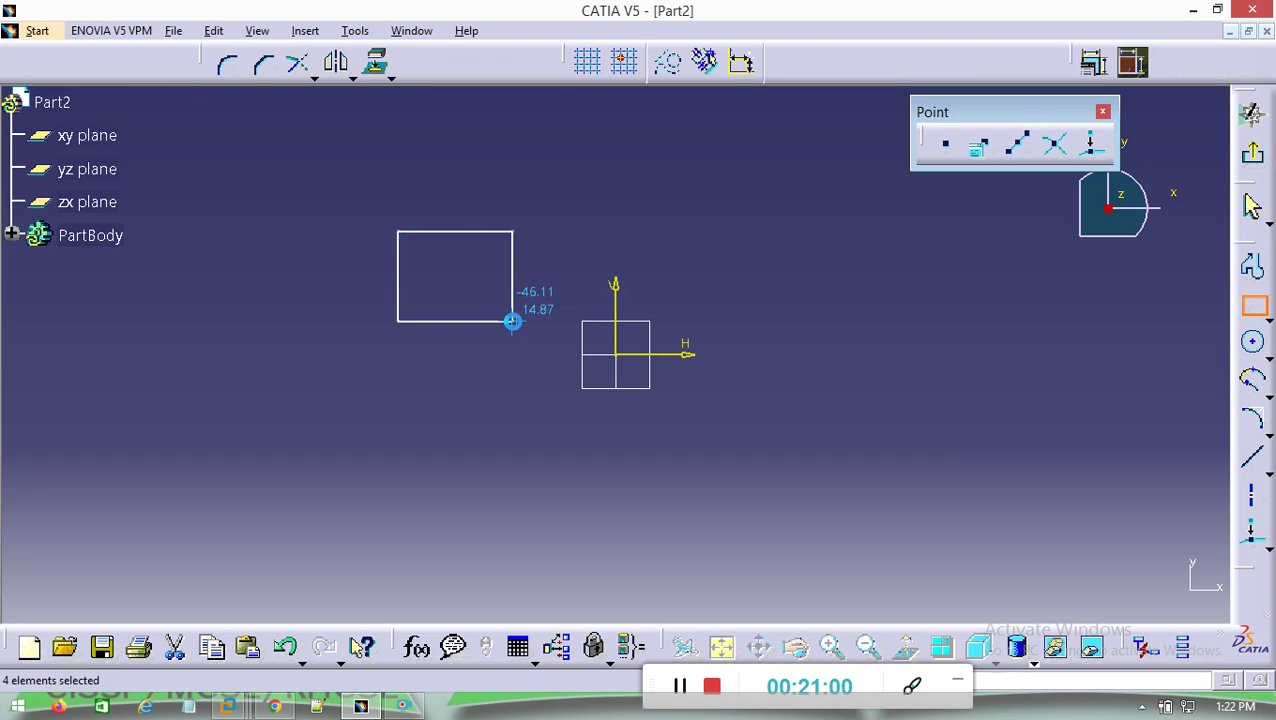
# Step: Draw a circle above and to the right of the origin, beside the rectangle
pyautogui.click(1268, 350)
pyautogui.click(1032, 375)
pyautogui.click(744, 292)
pyautogui.click(785, 334)
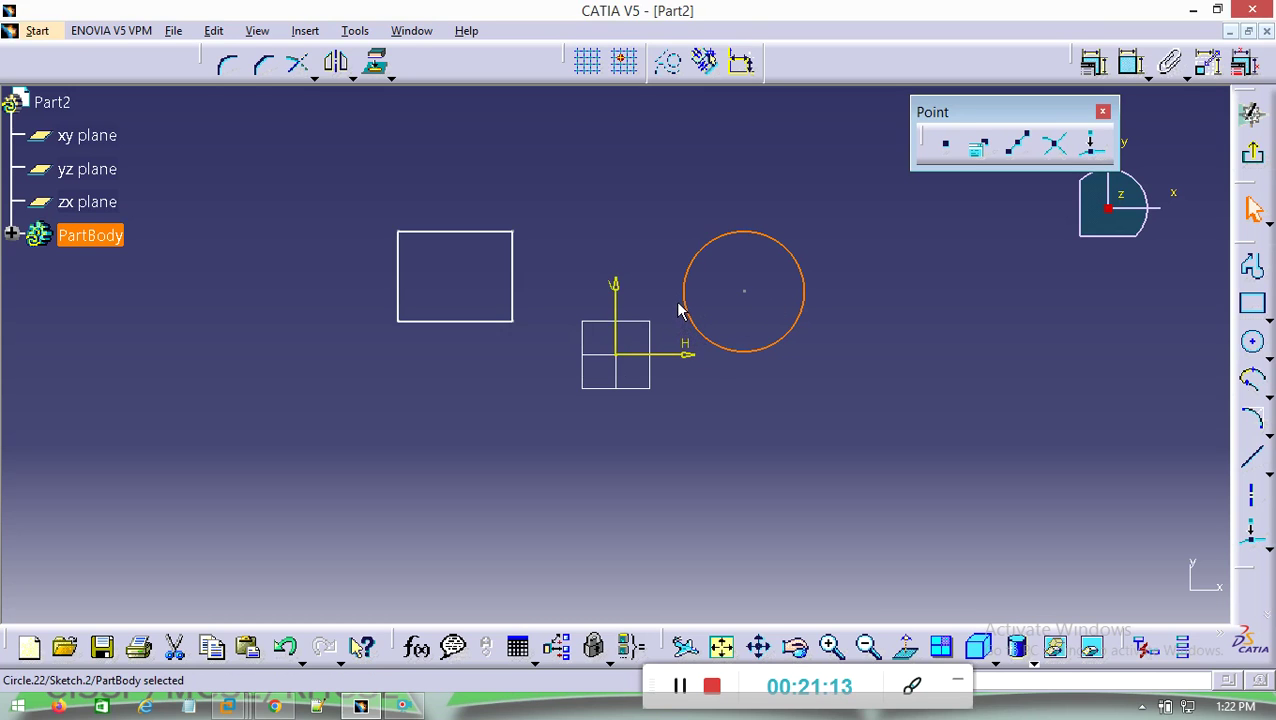
# Step: Pan the sketch view around and zoom in and out on the rectangle and circle
pyautogui.moveTo(677, 303)
pyautogui.mouseDown(button='middle')
pyautogui.moveTo(547, 296)
pyautogui.moveTo(518, 447)
pyautogui.moveTo(783, 373)
pyautogui.moveTo(589, 297)
pyautogui.moveTo(624, 478)
pyautogui.moveTo(652, 248)
pyautogui.moveTo(772, 344)
pyautogui.moveTo(593, 362)
pyautogui.moveTo(644, 282)
pyautogui.moveTo(664, 299)
pyautogui.mouseUp(button='middle')
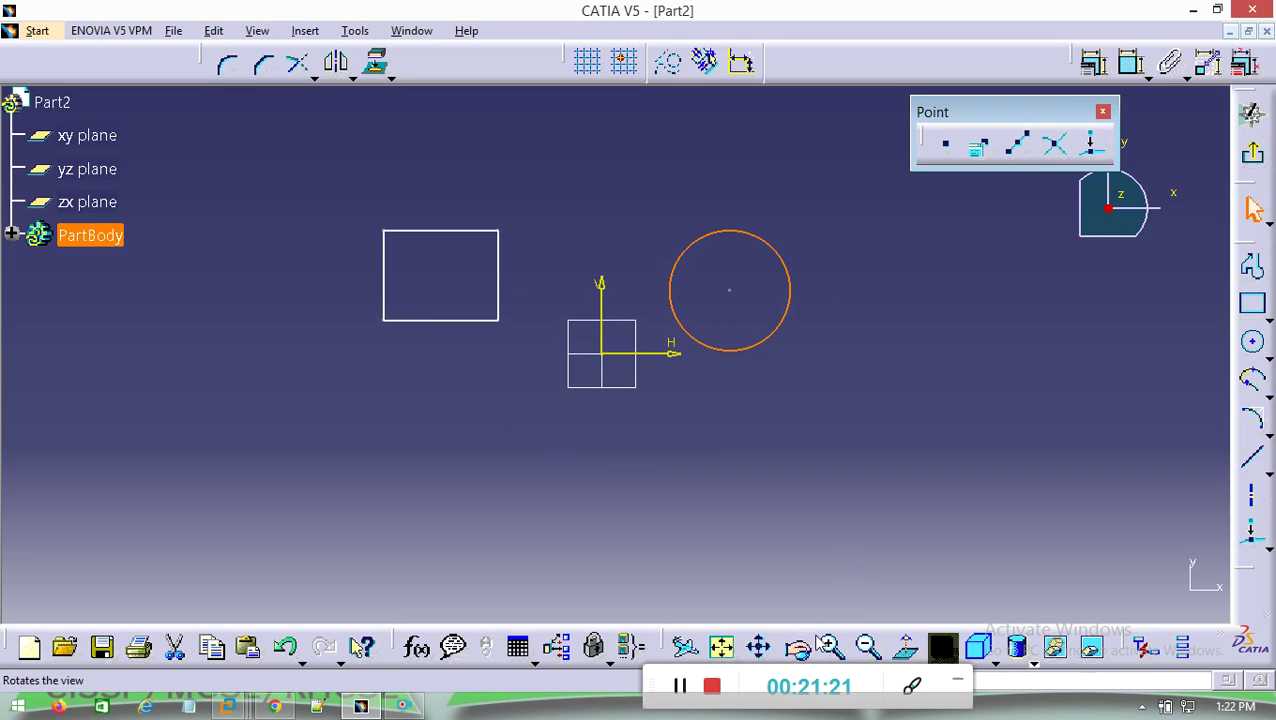
pyautogui.click(761, 648)
pyautogui.moveTo(676, 488)
pyautogui.mouseDown()
pyautogui.moveTo(866, 478)
pyautogui.moveTo(638, 570)
pyautogui.moveTo(883, 470)
pyautogui.moveTo(641, 540)
pyautogui.moveTo(655, 478)
pyautogui.moveTo(683, 555)
pyautogui.moveTo(700, 492)
pyautogui.mouseUp()
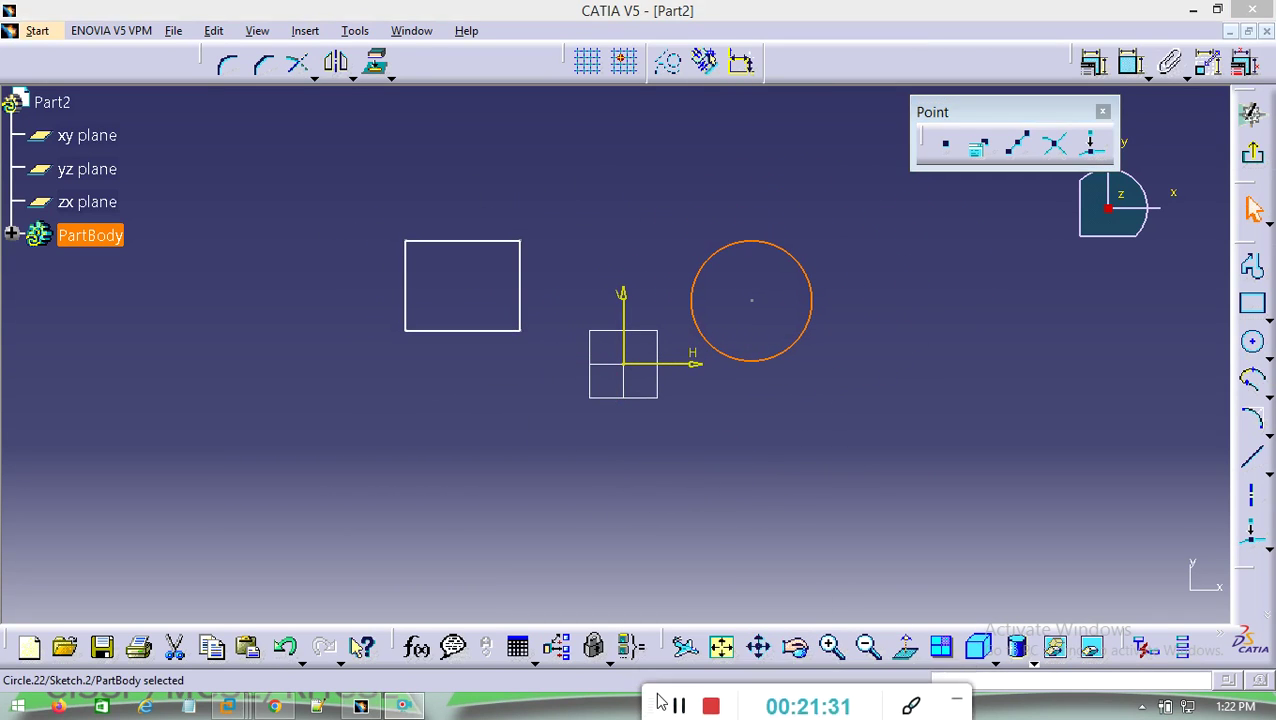
pyautogui.click(834, 647)
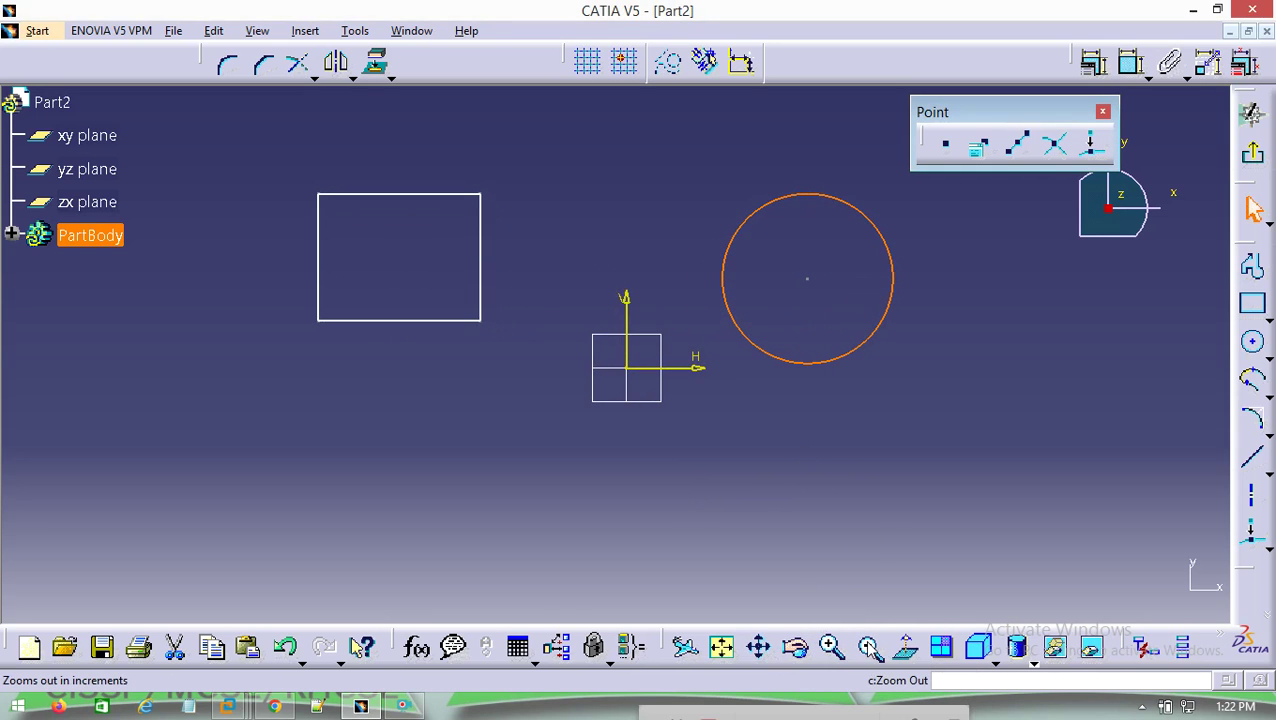
pyautogui.click(868, 647)
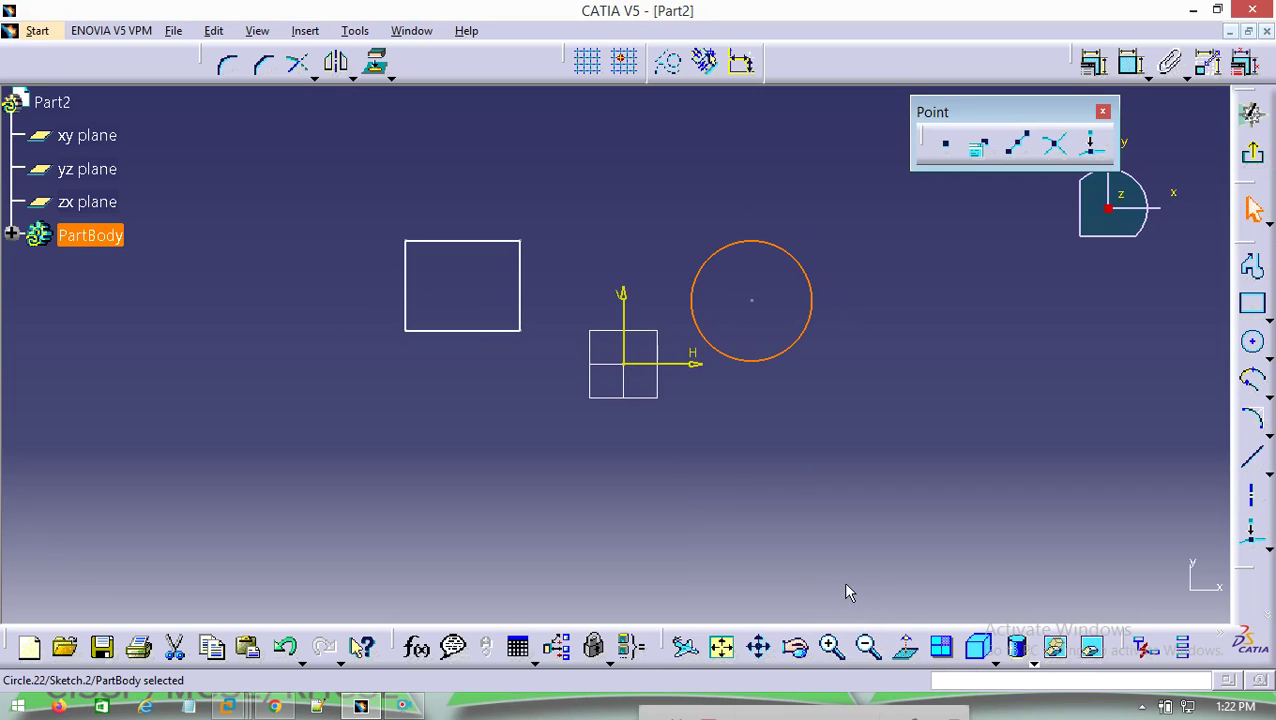
pyautogui.middleClick(695, 290)
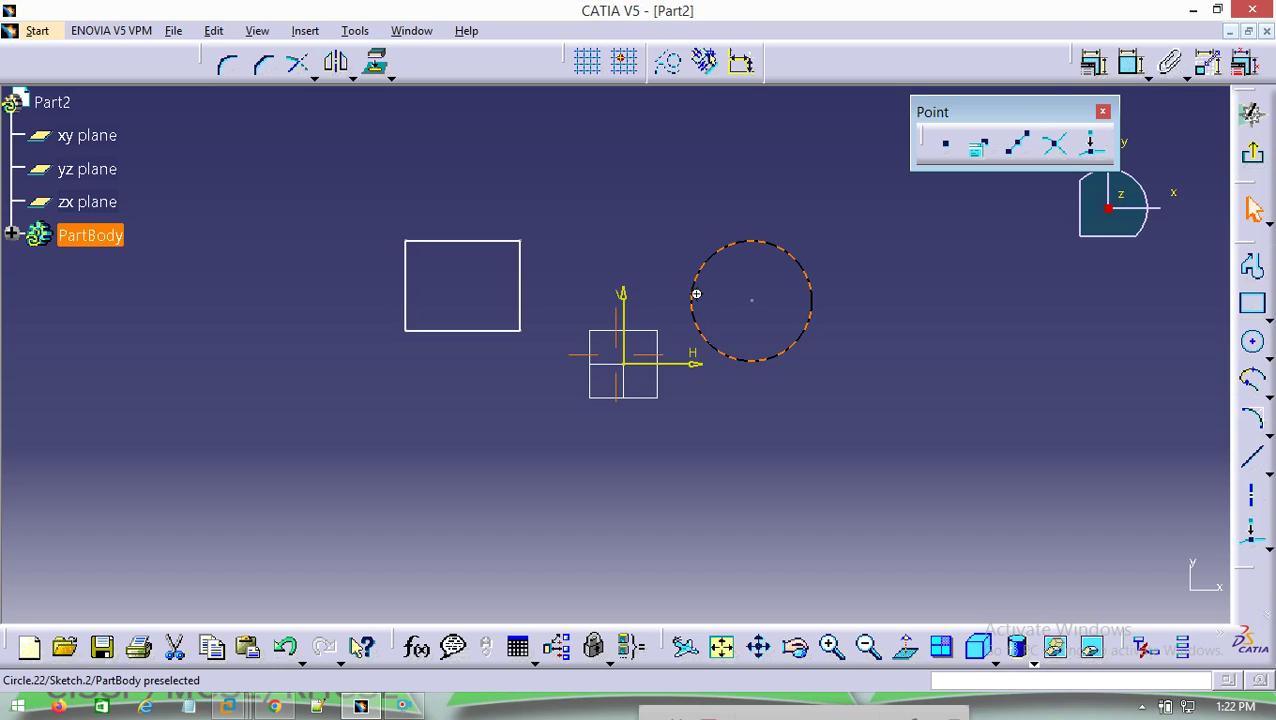
pyautogui.moveTo(614, 364); pyautogui.dragTo(733, 313, button='middle')
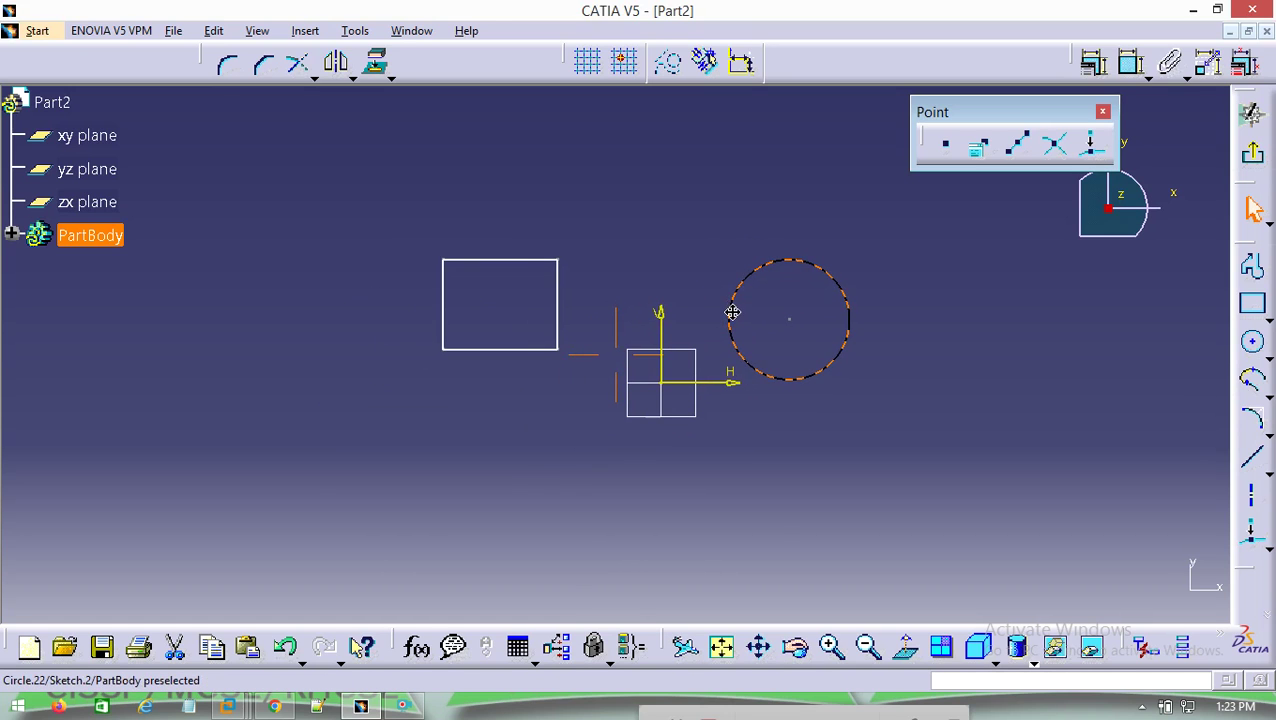
pyautogui.moveTo(733, 313)
pyautogui.mouseDown(button='middle')
pyautogui.moveTo(758, 199)
pyautogui.moveTo(712, 365)
pyautogui.moveTo(756, 218)
pyautogui.moveTo(730, 350)
pyautogui.moveTo(738, 265)
pyautogui.moveTo(726, 259)
pyautogui.moveTo(700, 307)
pyautogui.moveTo(718, 251)
pyautogui.mouseUp(button='middle')
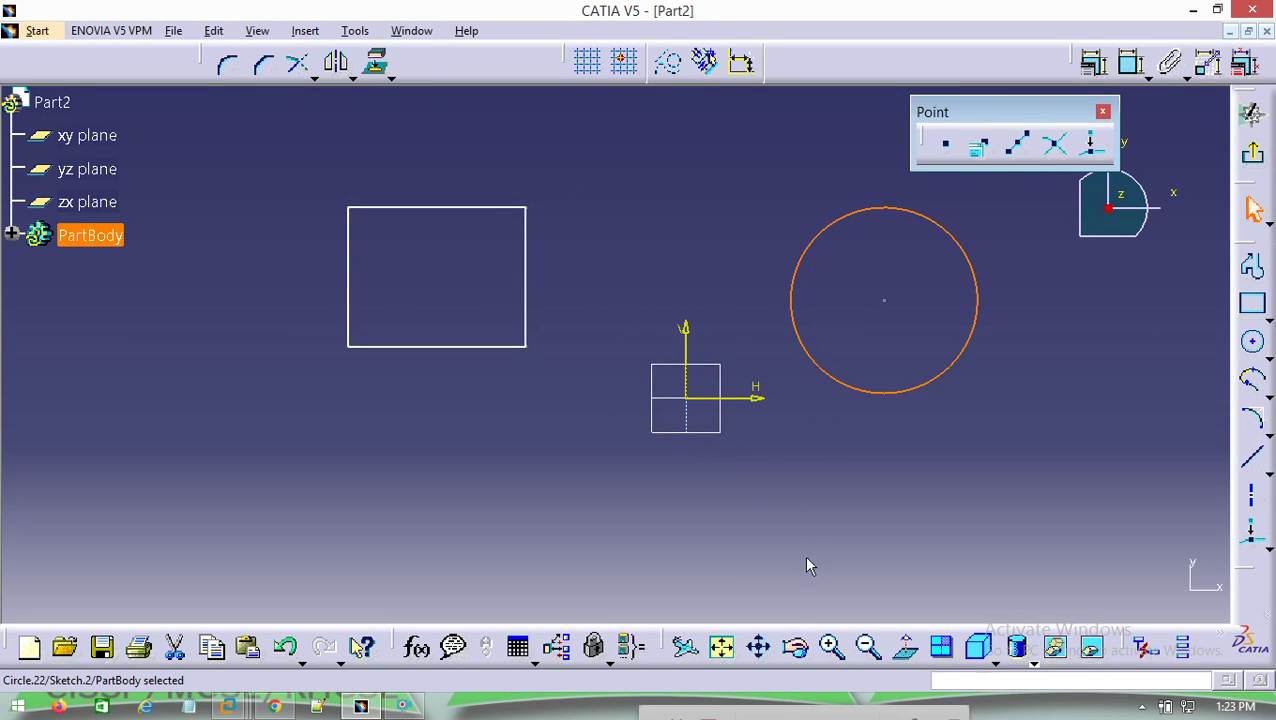
# Step: Rotate the sketch view in 3D, restore it with Normal View and fit all the geometry in view
pyautogui.click(800, 652)
pyautogui.moveTo(740, 533); pyautogui.dragTo(776, 470)
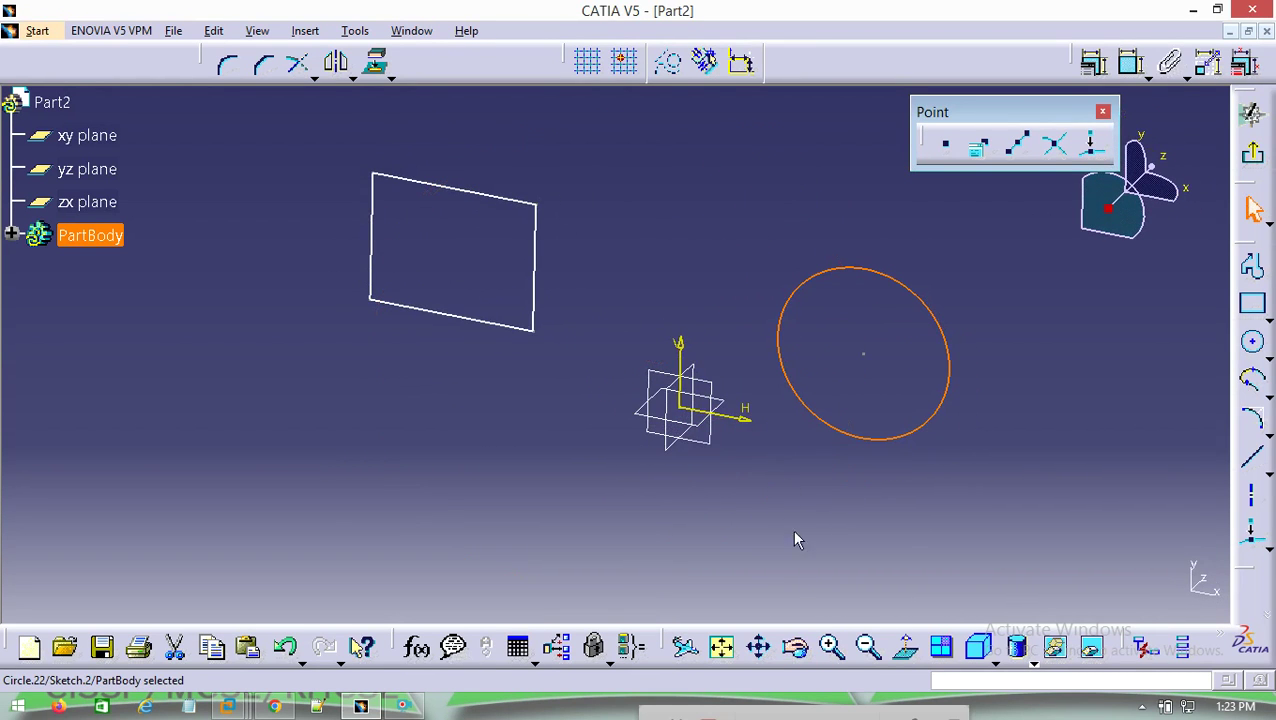
pyautogui.click(910, 650)
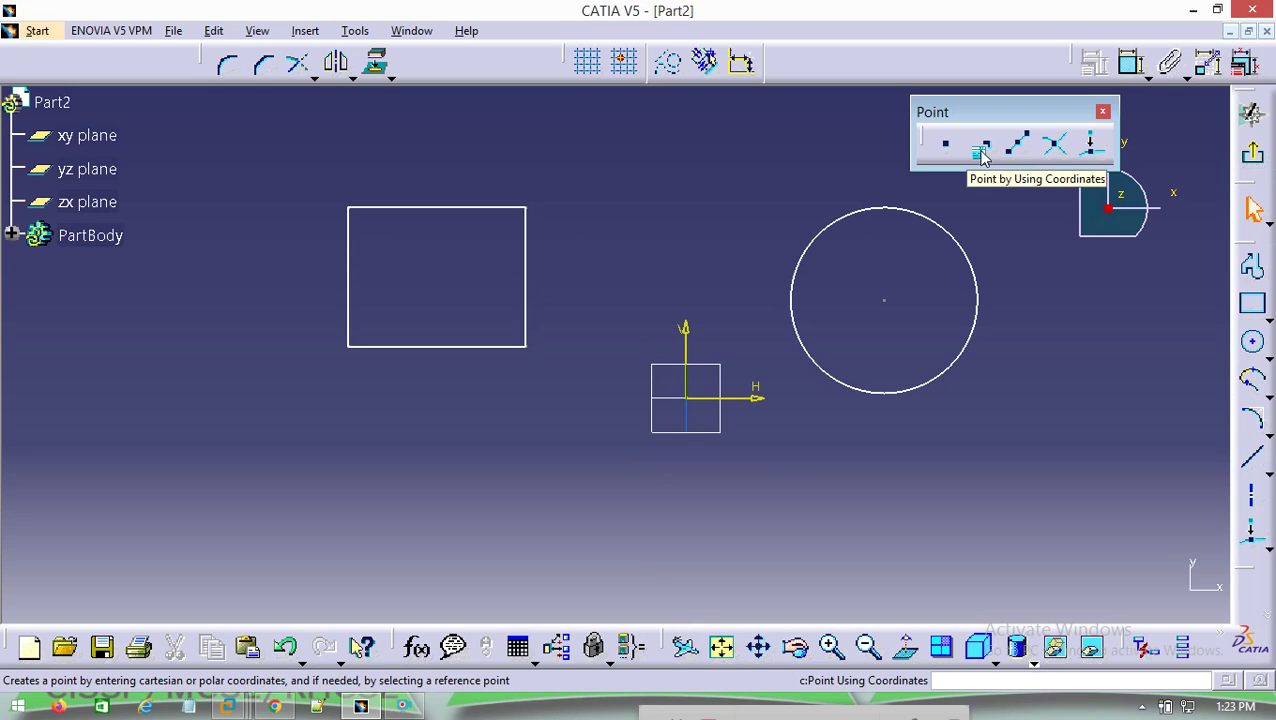
pyautogui.click(721, 649)
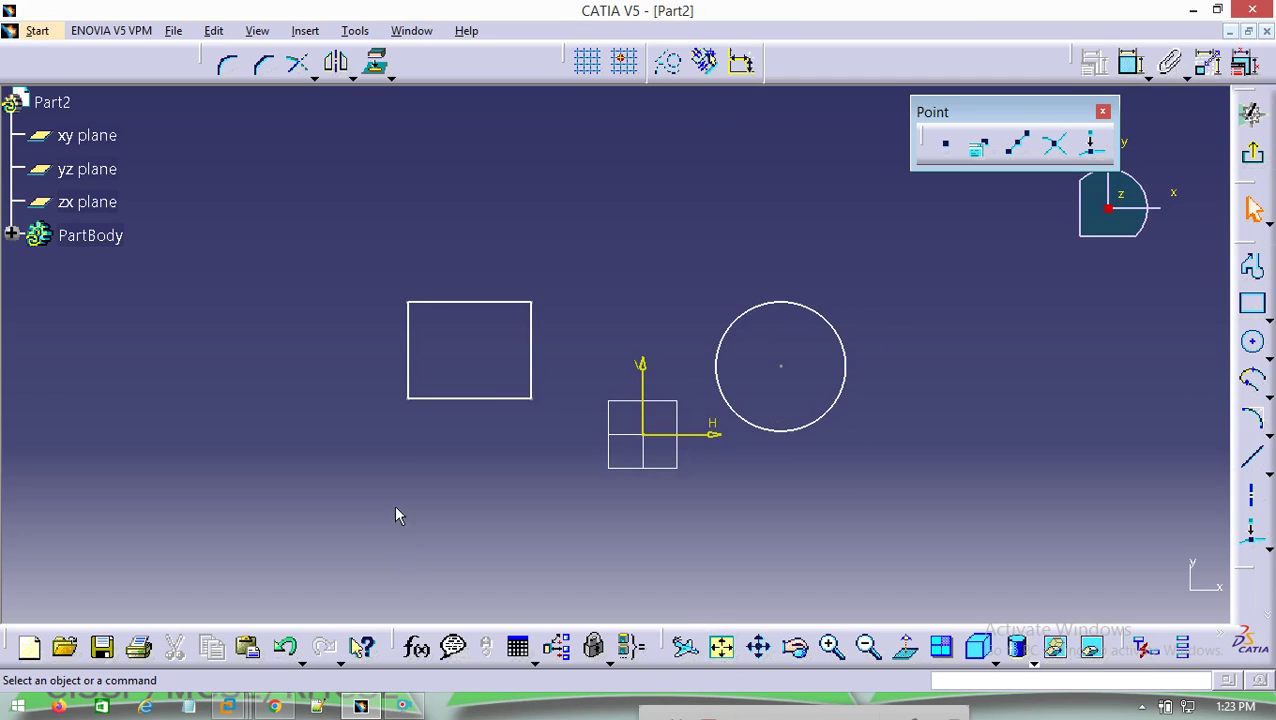
# Step: Exit the current sketch and start a new sketch on the xy plane
pyautogui.click(1257, 162)
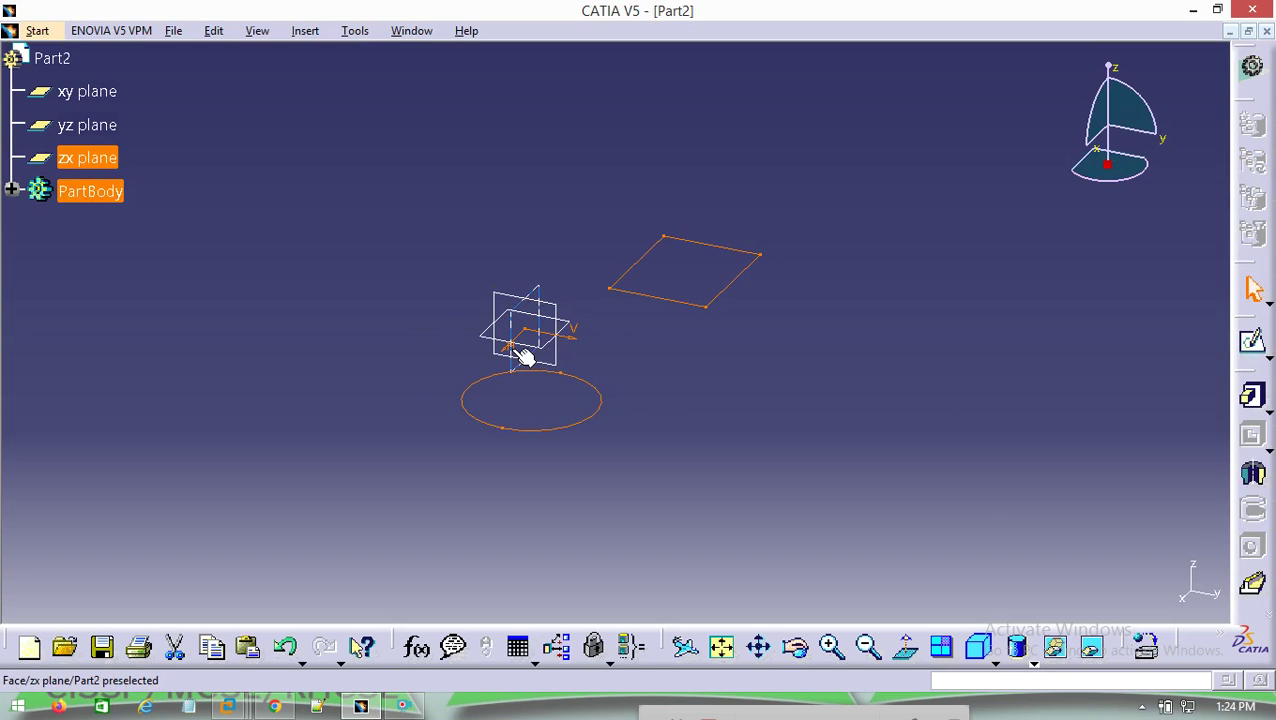
pyautogui.click(100, 104)
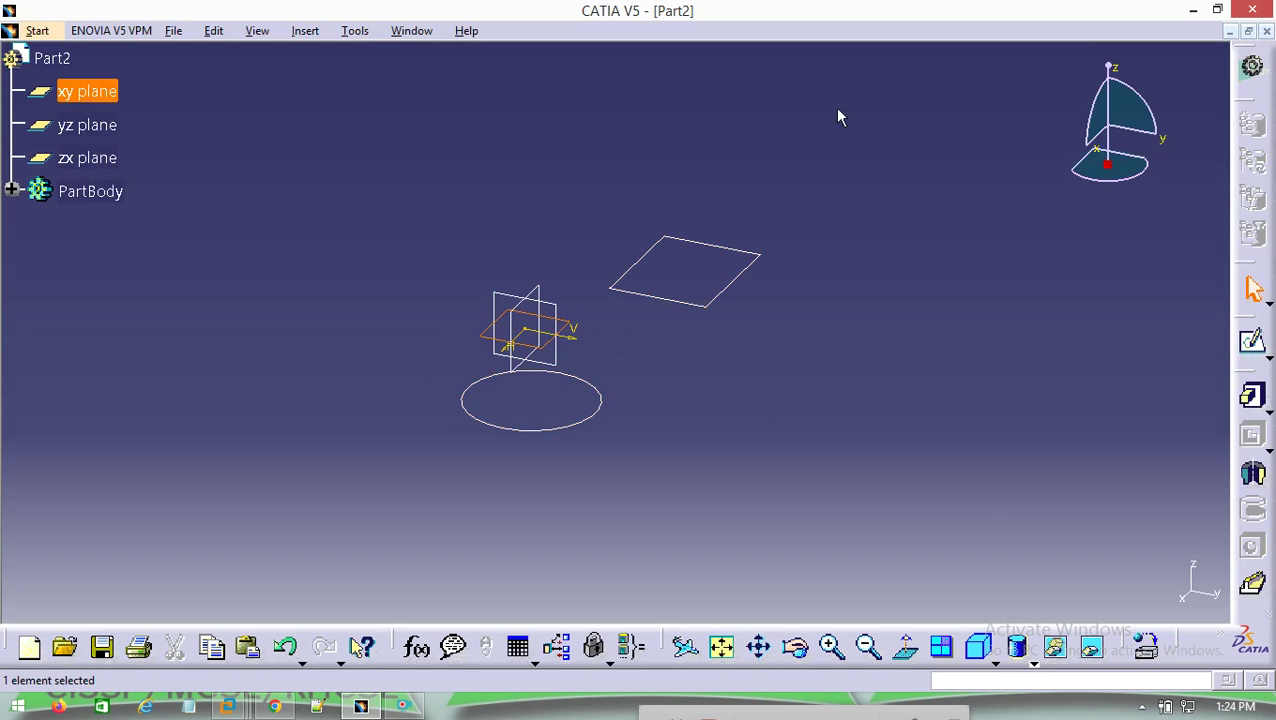
pyautogui.click(1252, 345)
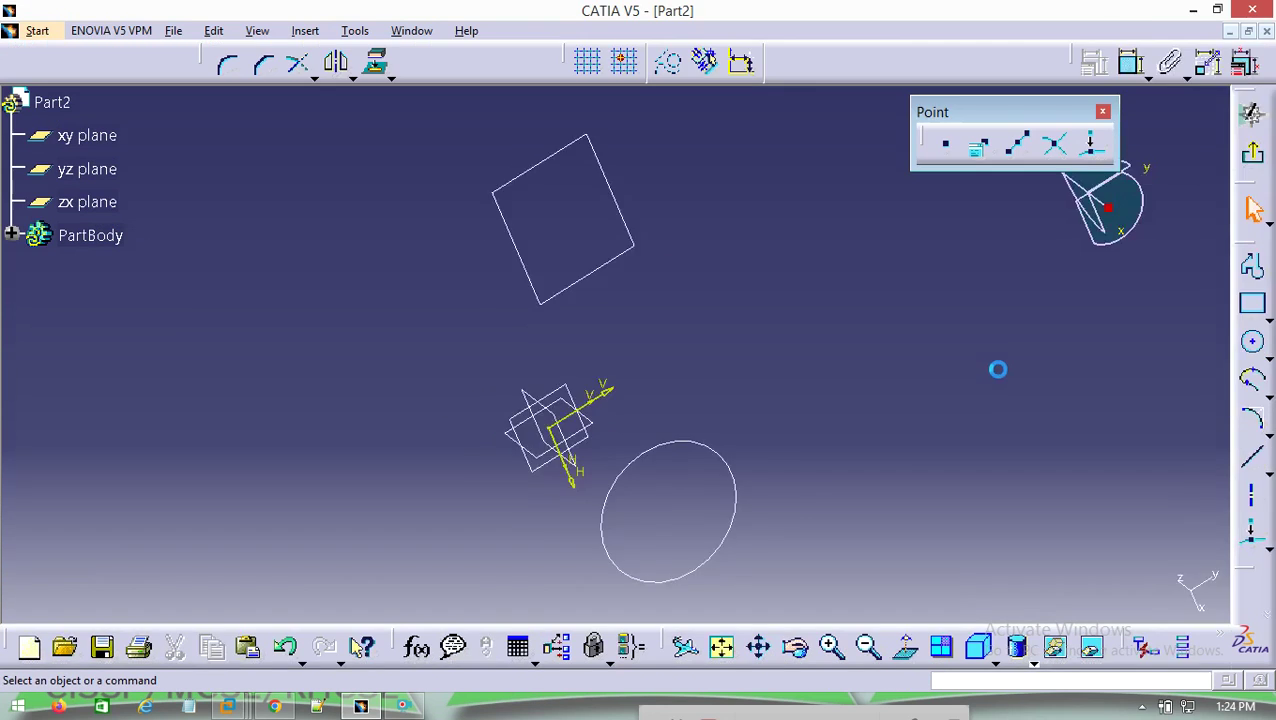